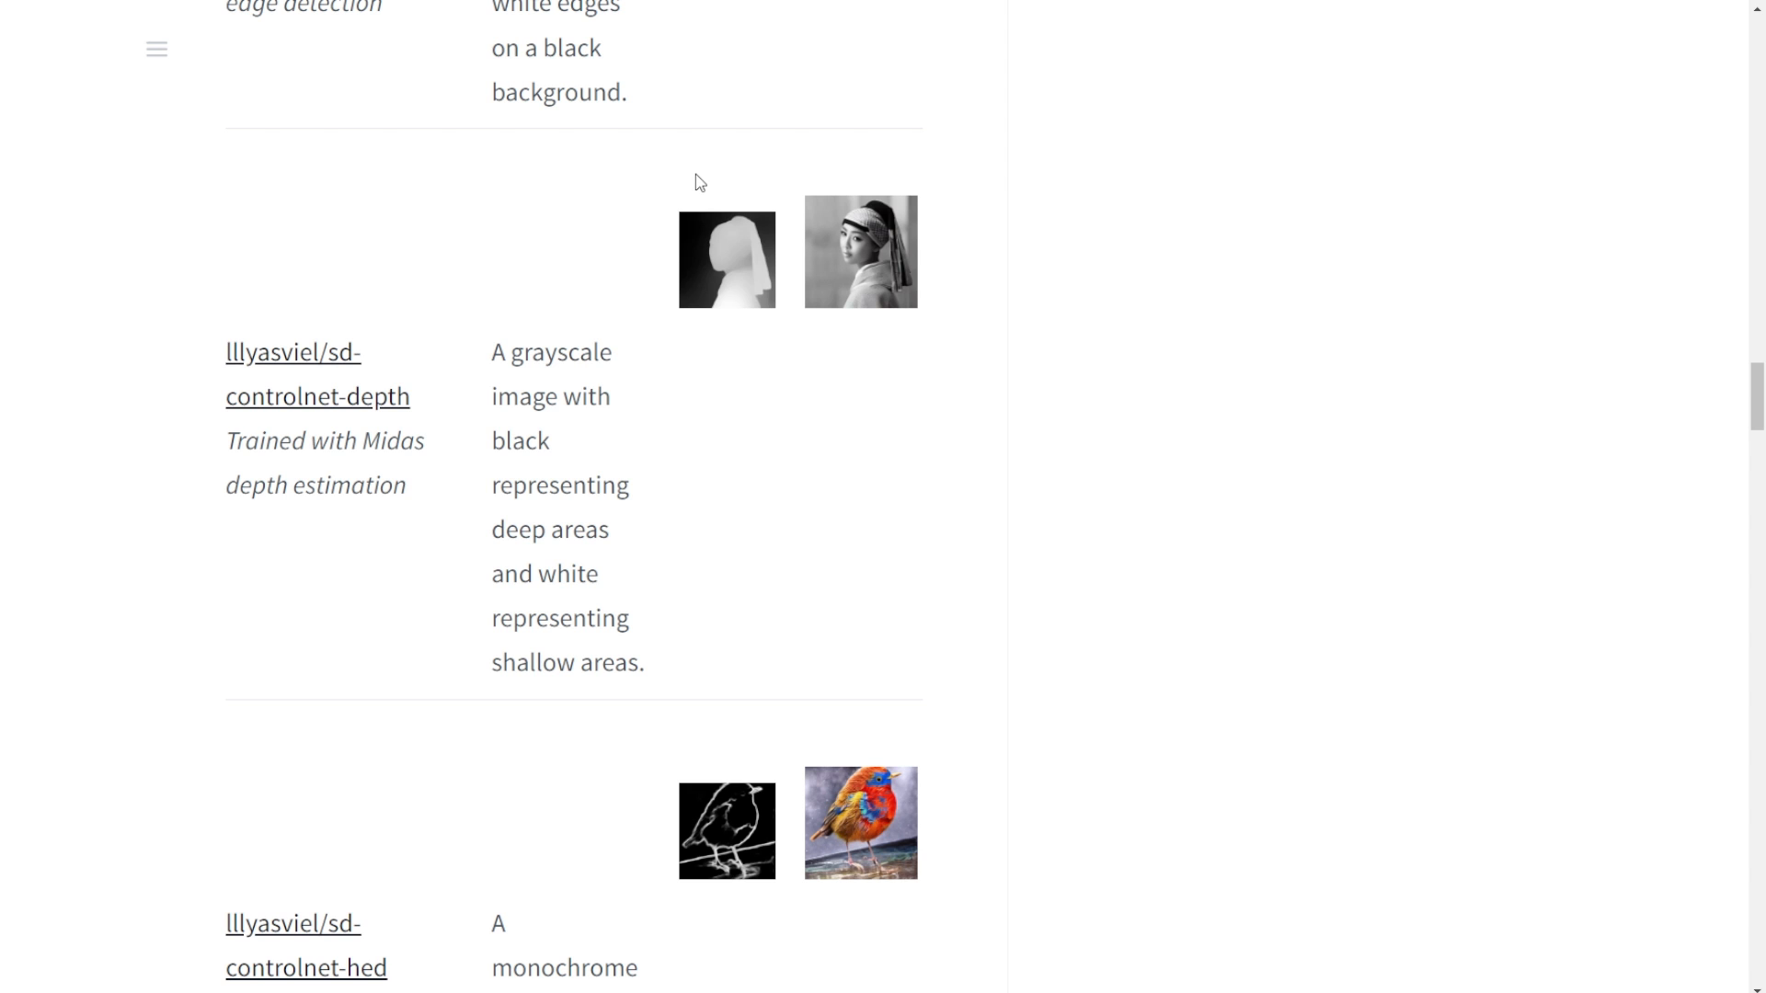
- Open the depth-map example image for the sd-controlnet-depth model to view it full size
click(727, 259)
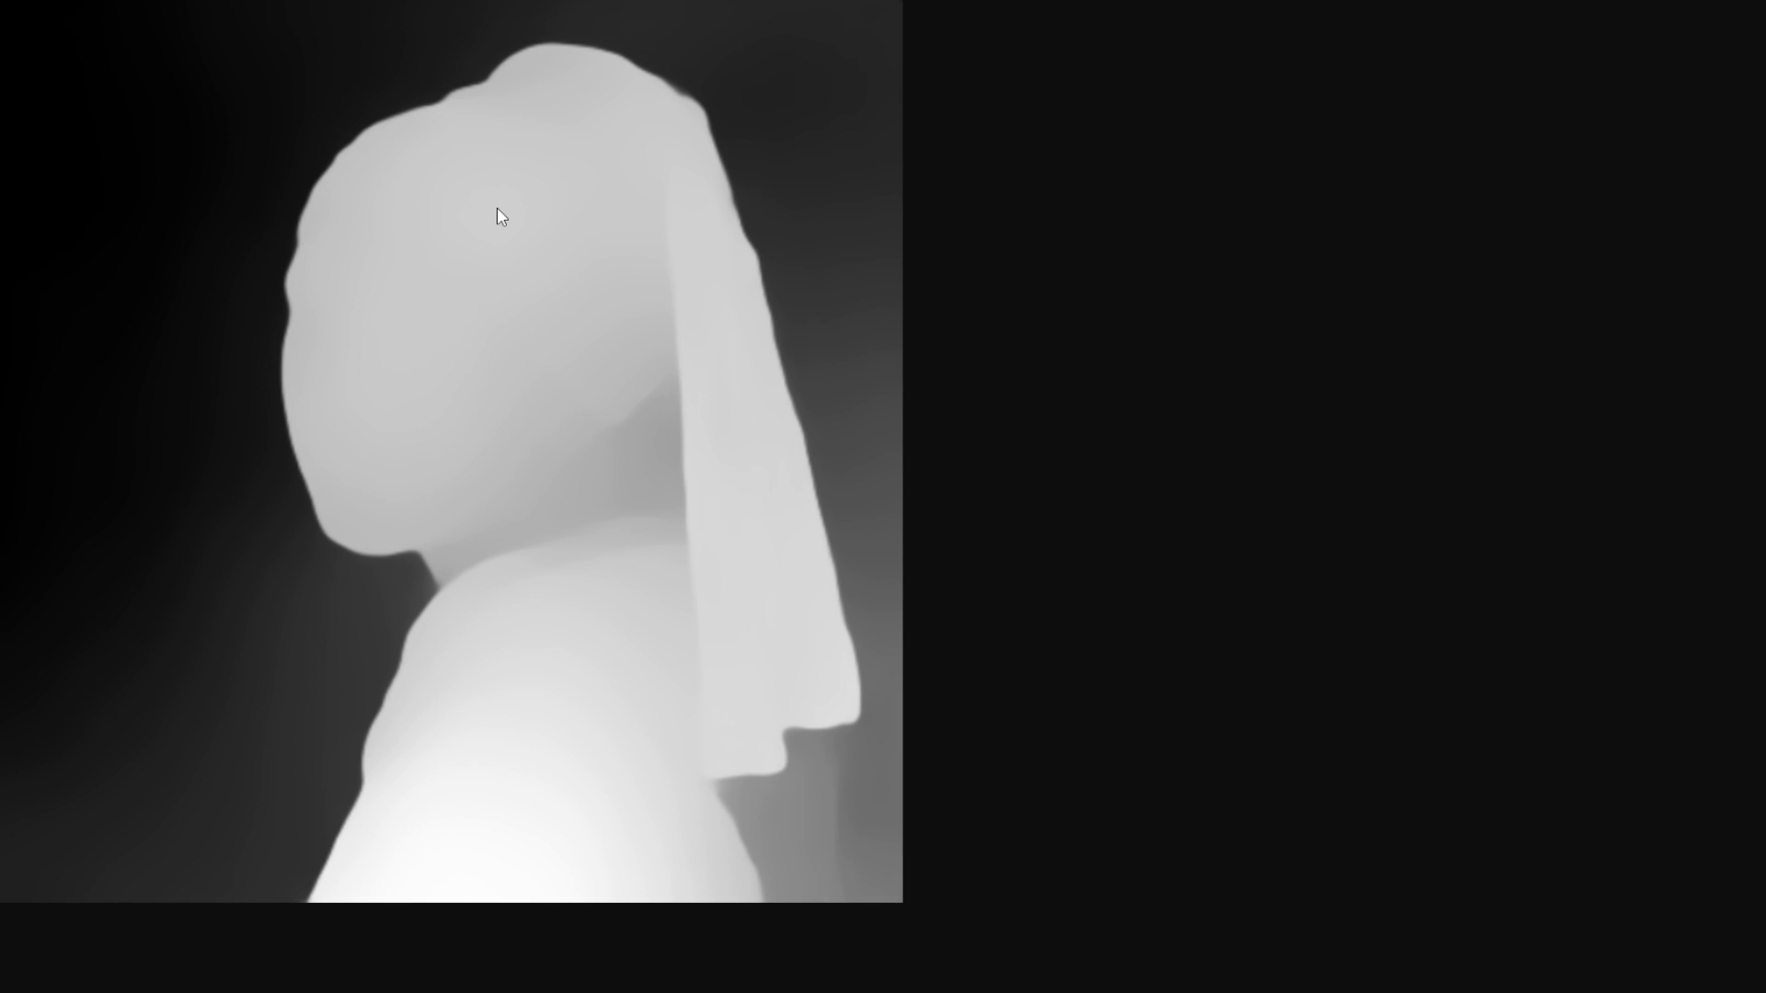
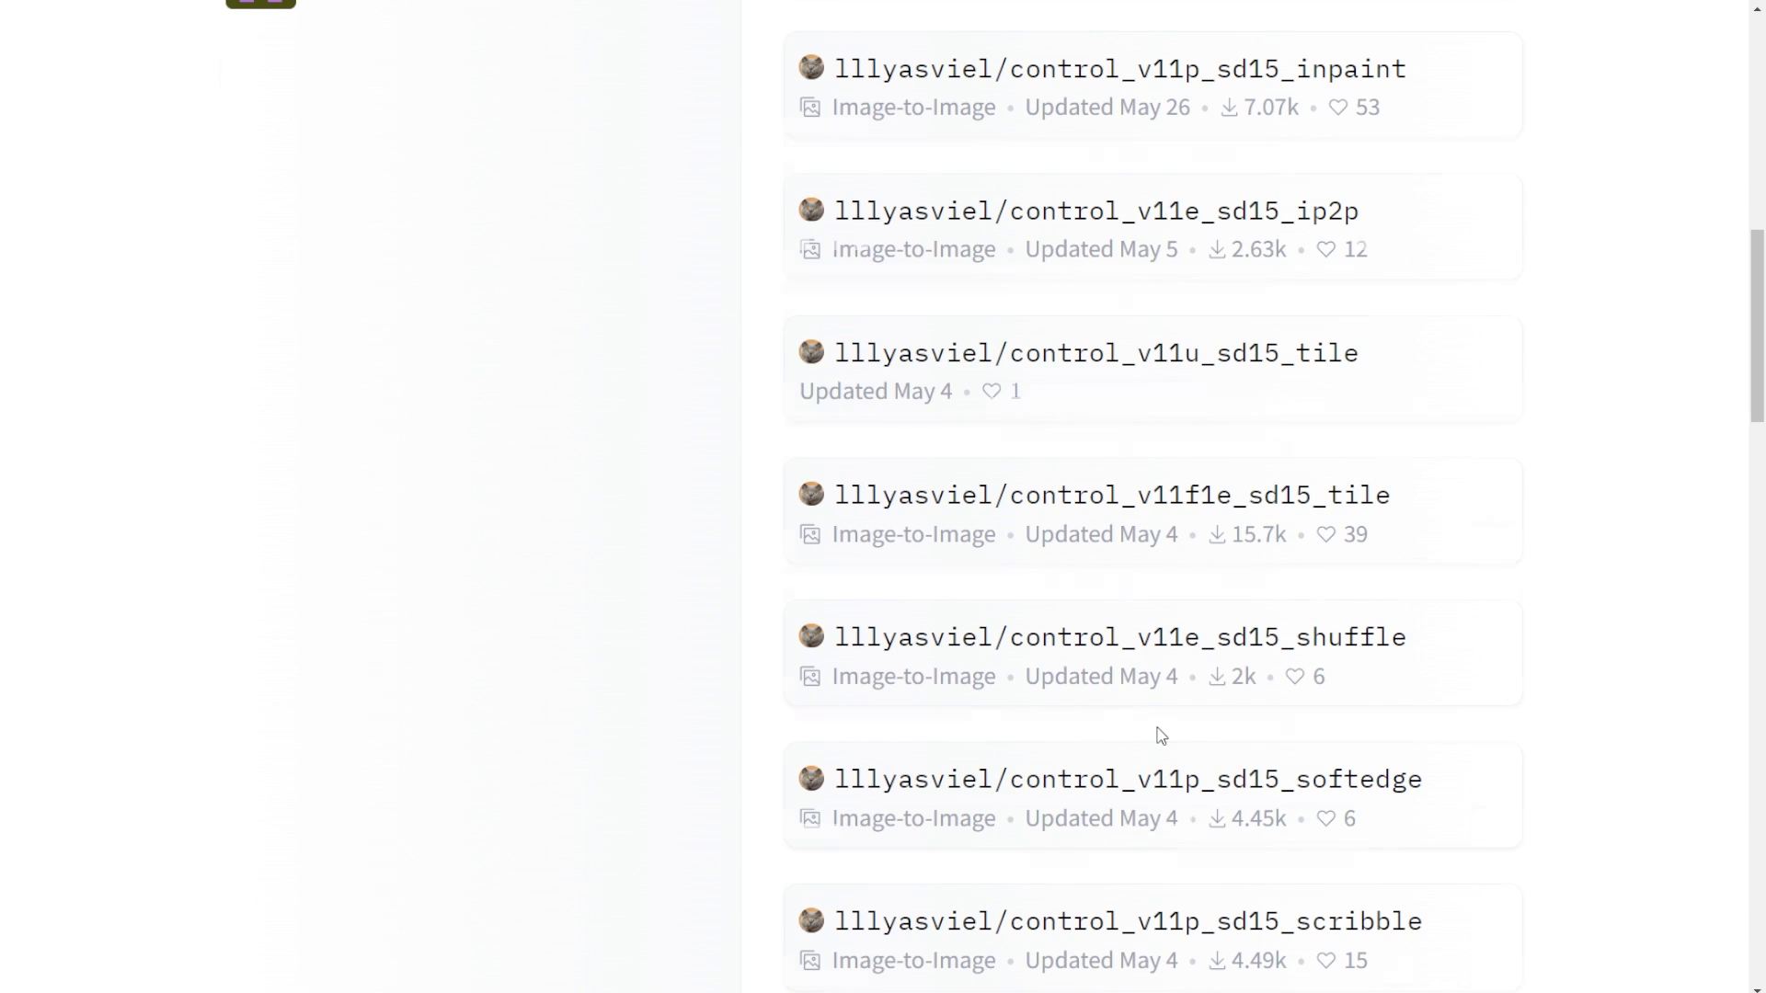
- Scroll through lllyasviel's Hugging Face model list to review the available ControlNet models
scroll(1160, 736, up, 10)
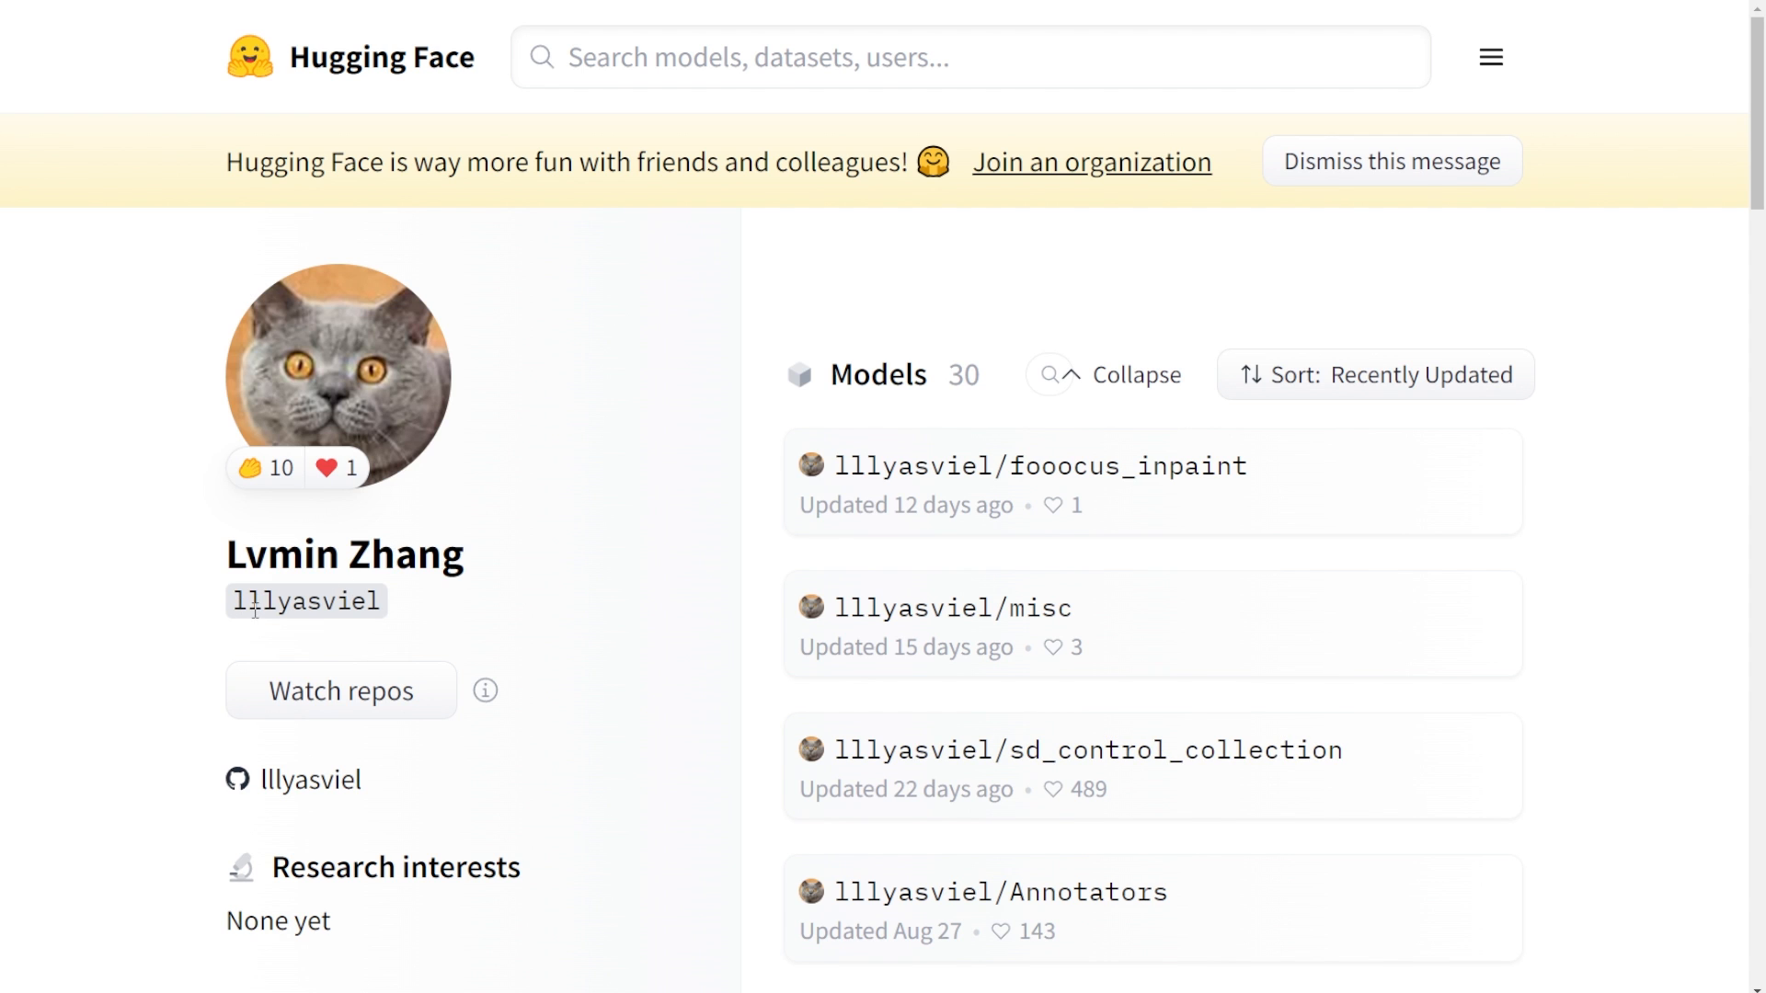
scroll(500, 626, down, 8)
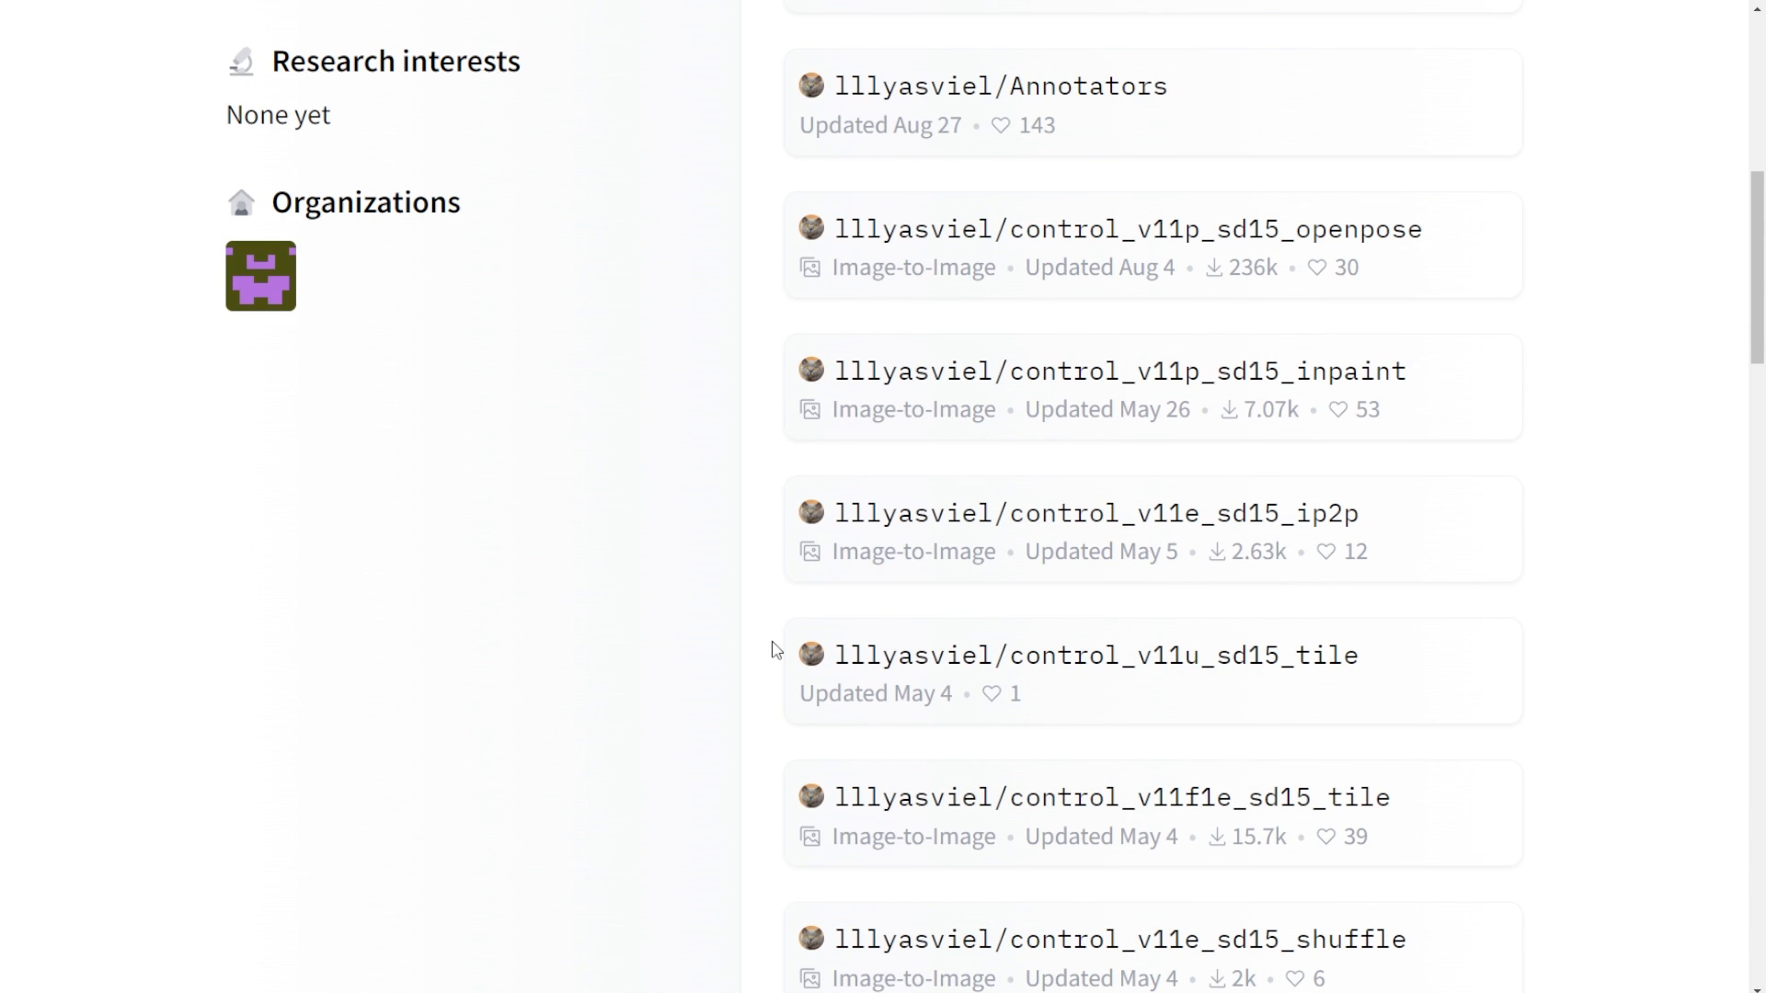
scroll(776, 649, up, 8)
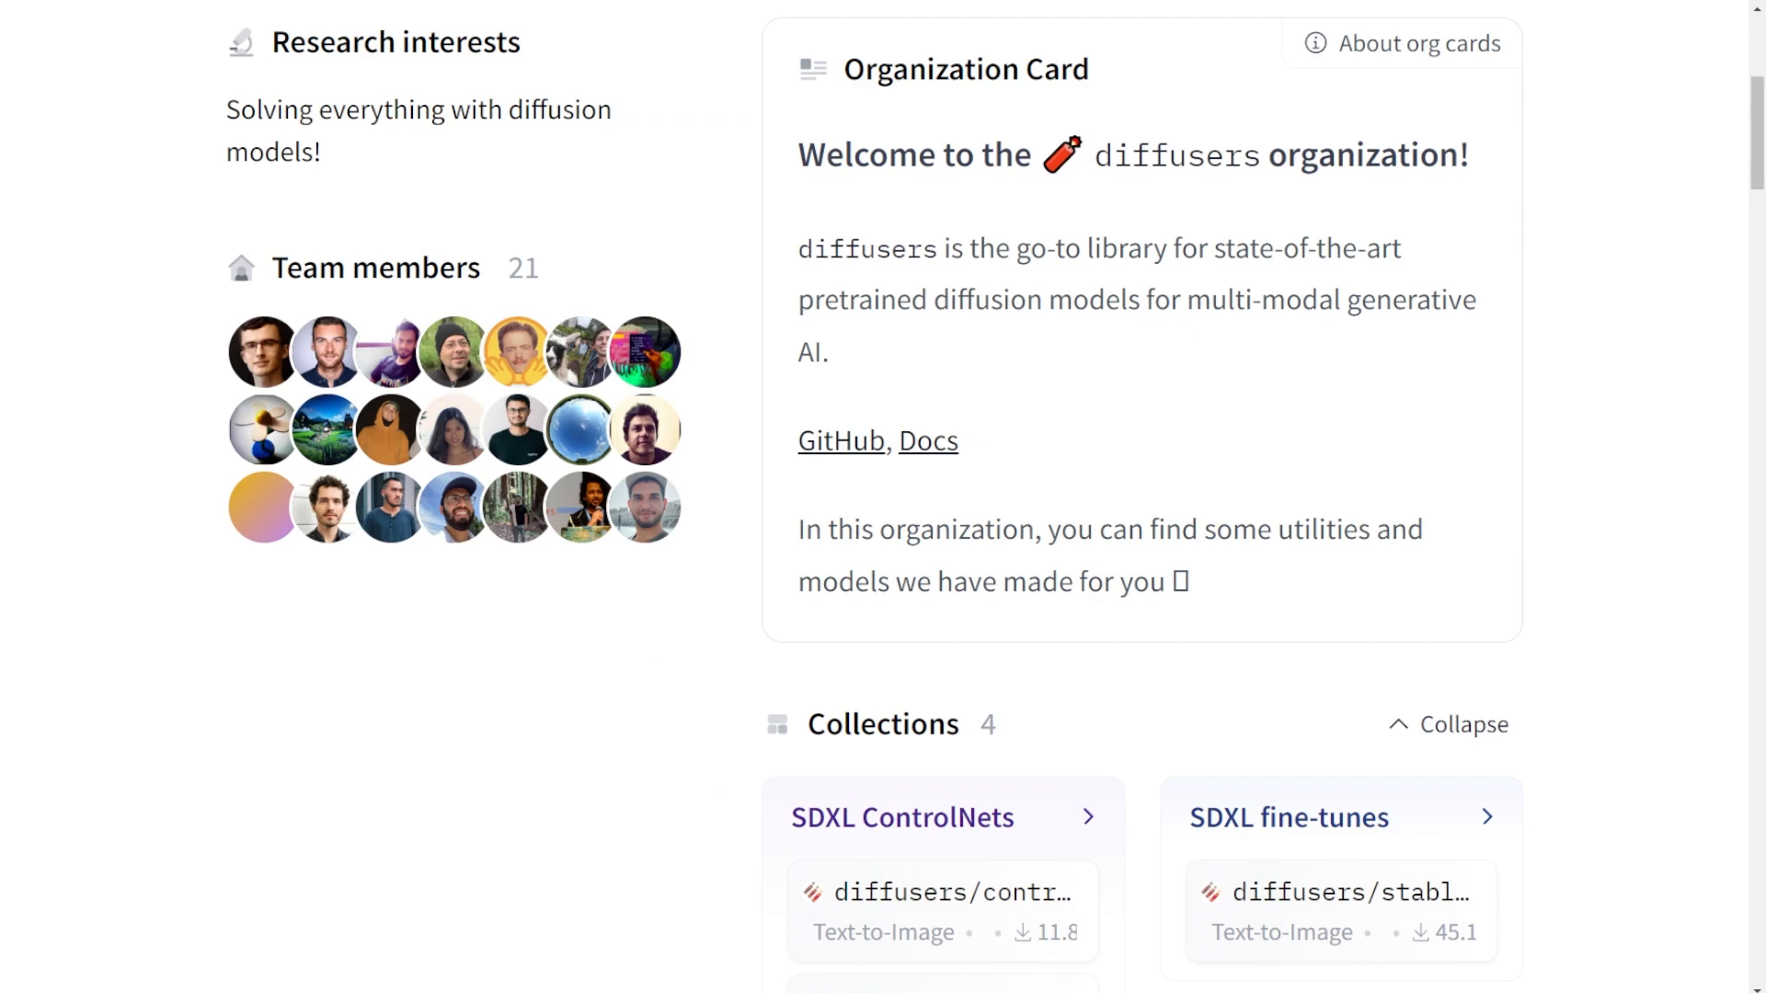
- Browse the Diffusers organization page and its SDXL ControlNets collection to review the available models
scroll(1137, 357, up, 6)
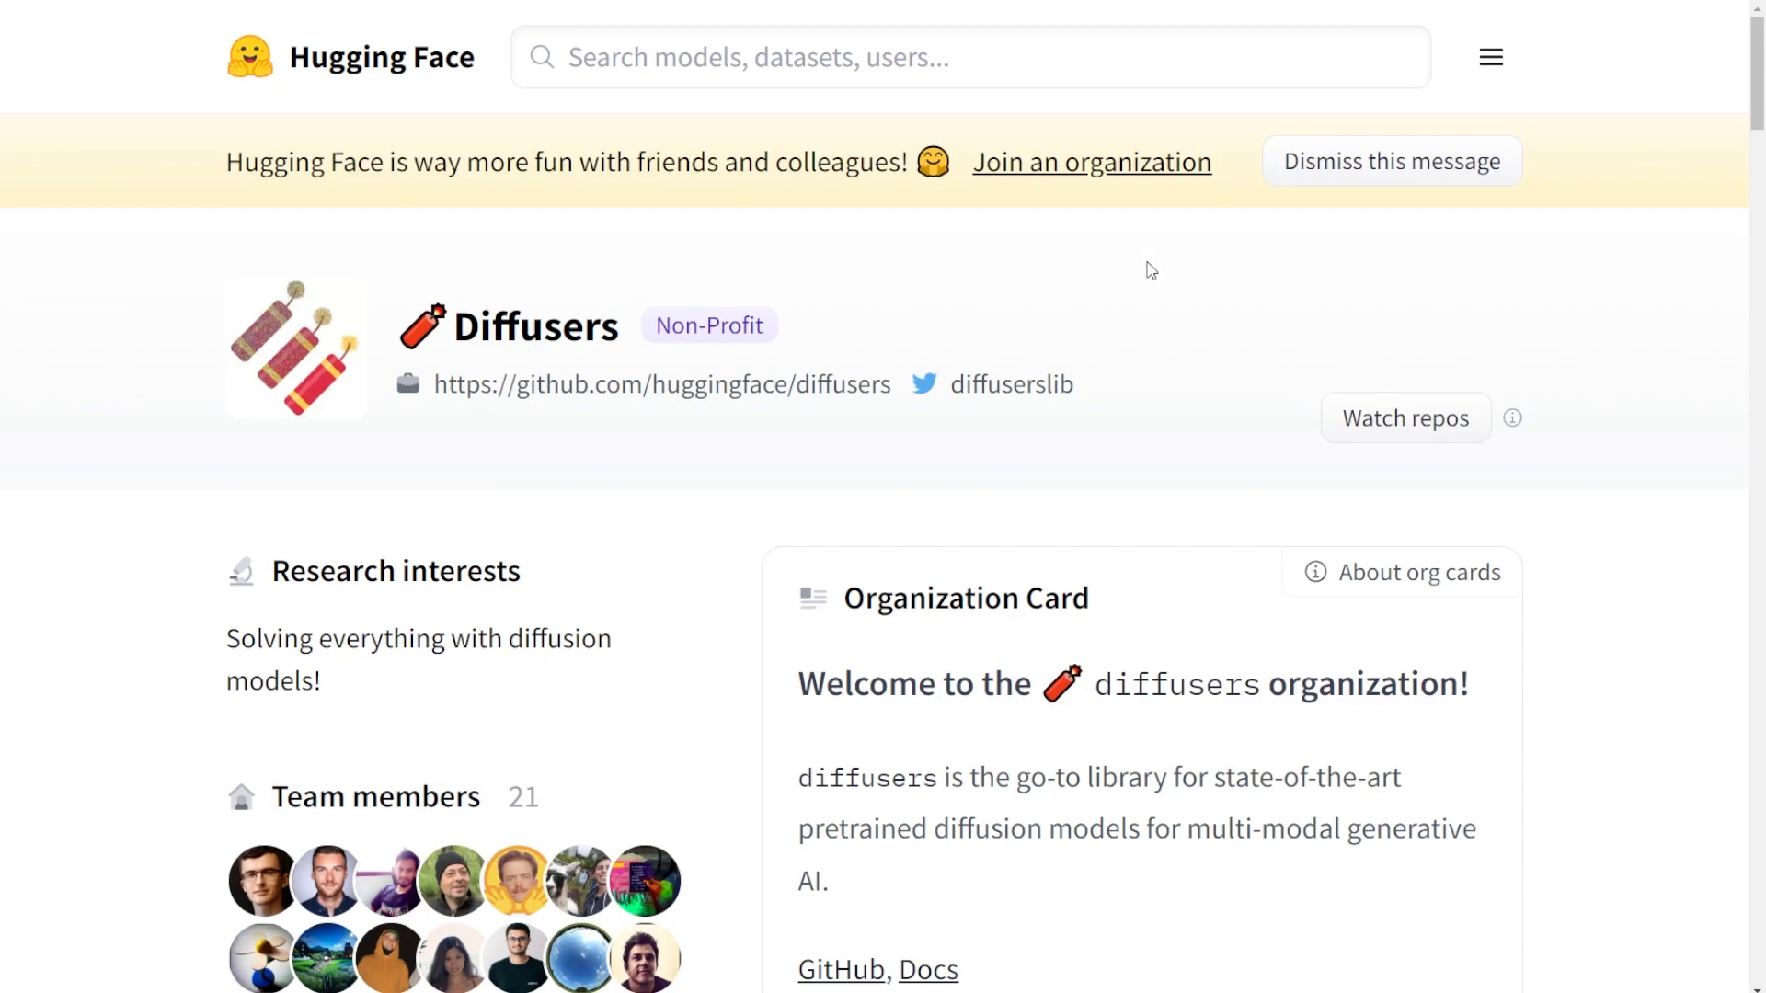
scroll(651, 383, down, 10)
scroll(671, 426, up, 3)
scroll(946, 512, down, 3)
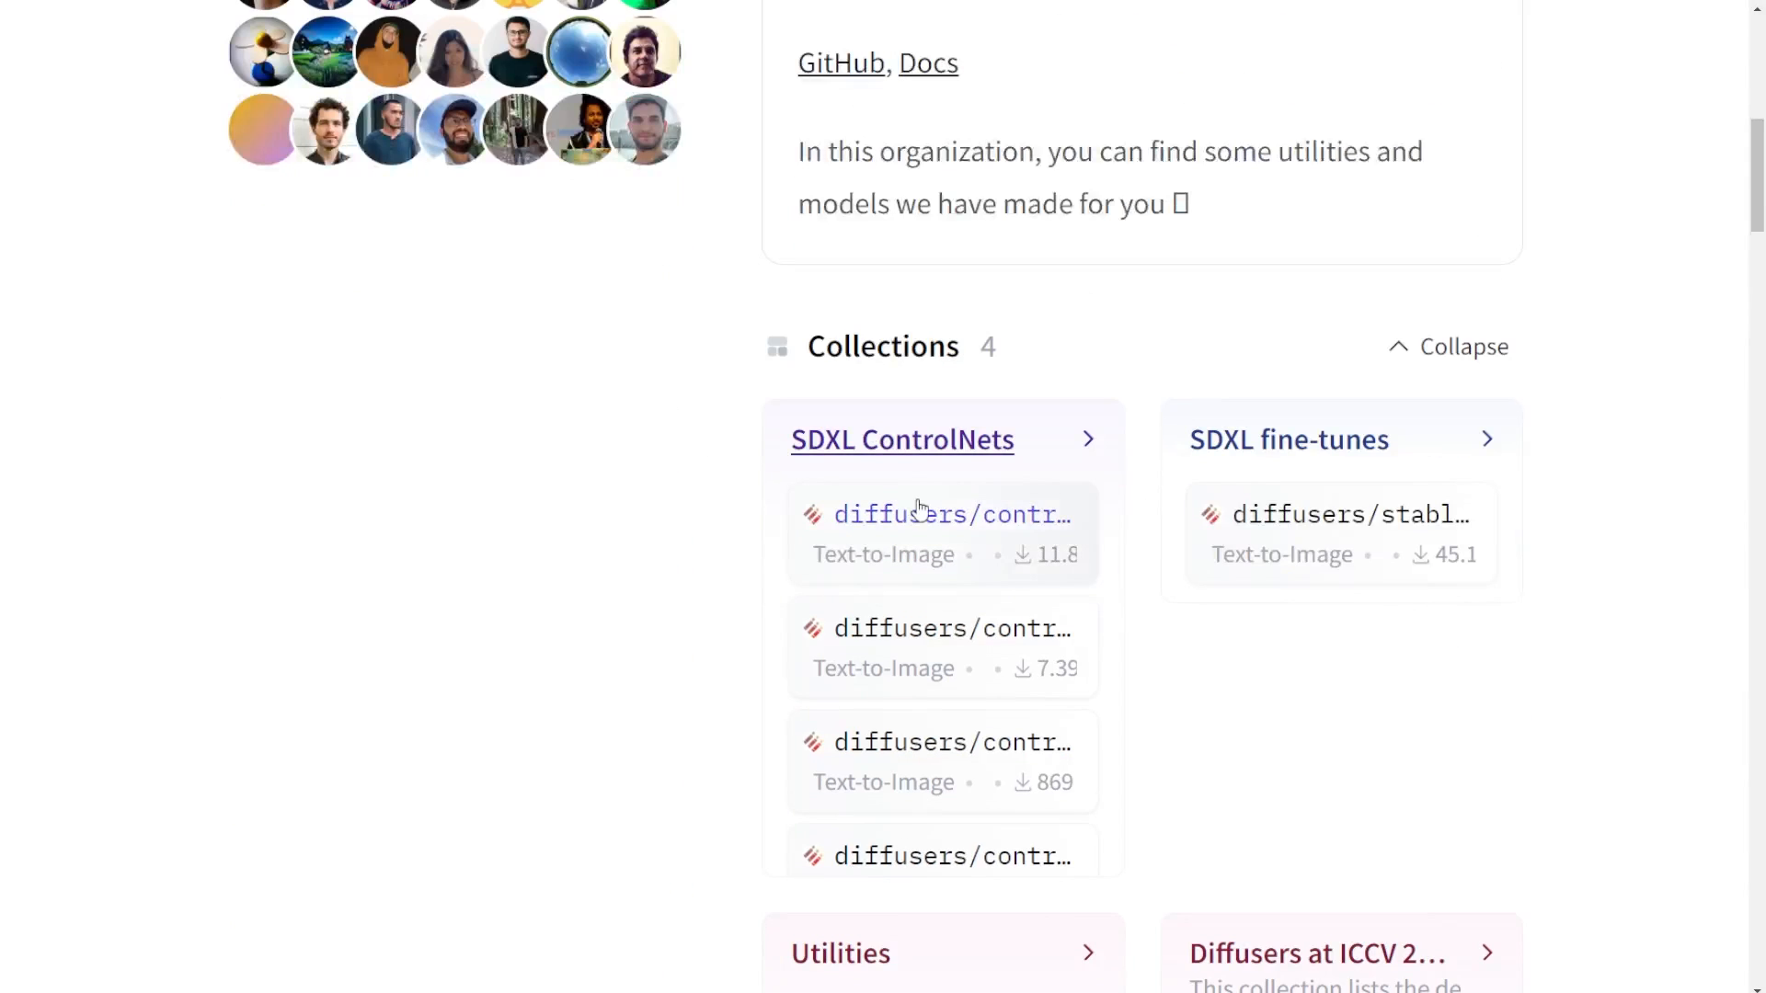
scroll(954, 531, down, 1)
scroll(954, 530, up, 10)
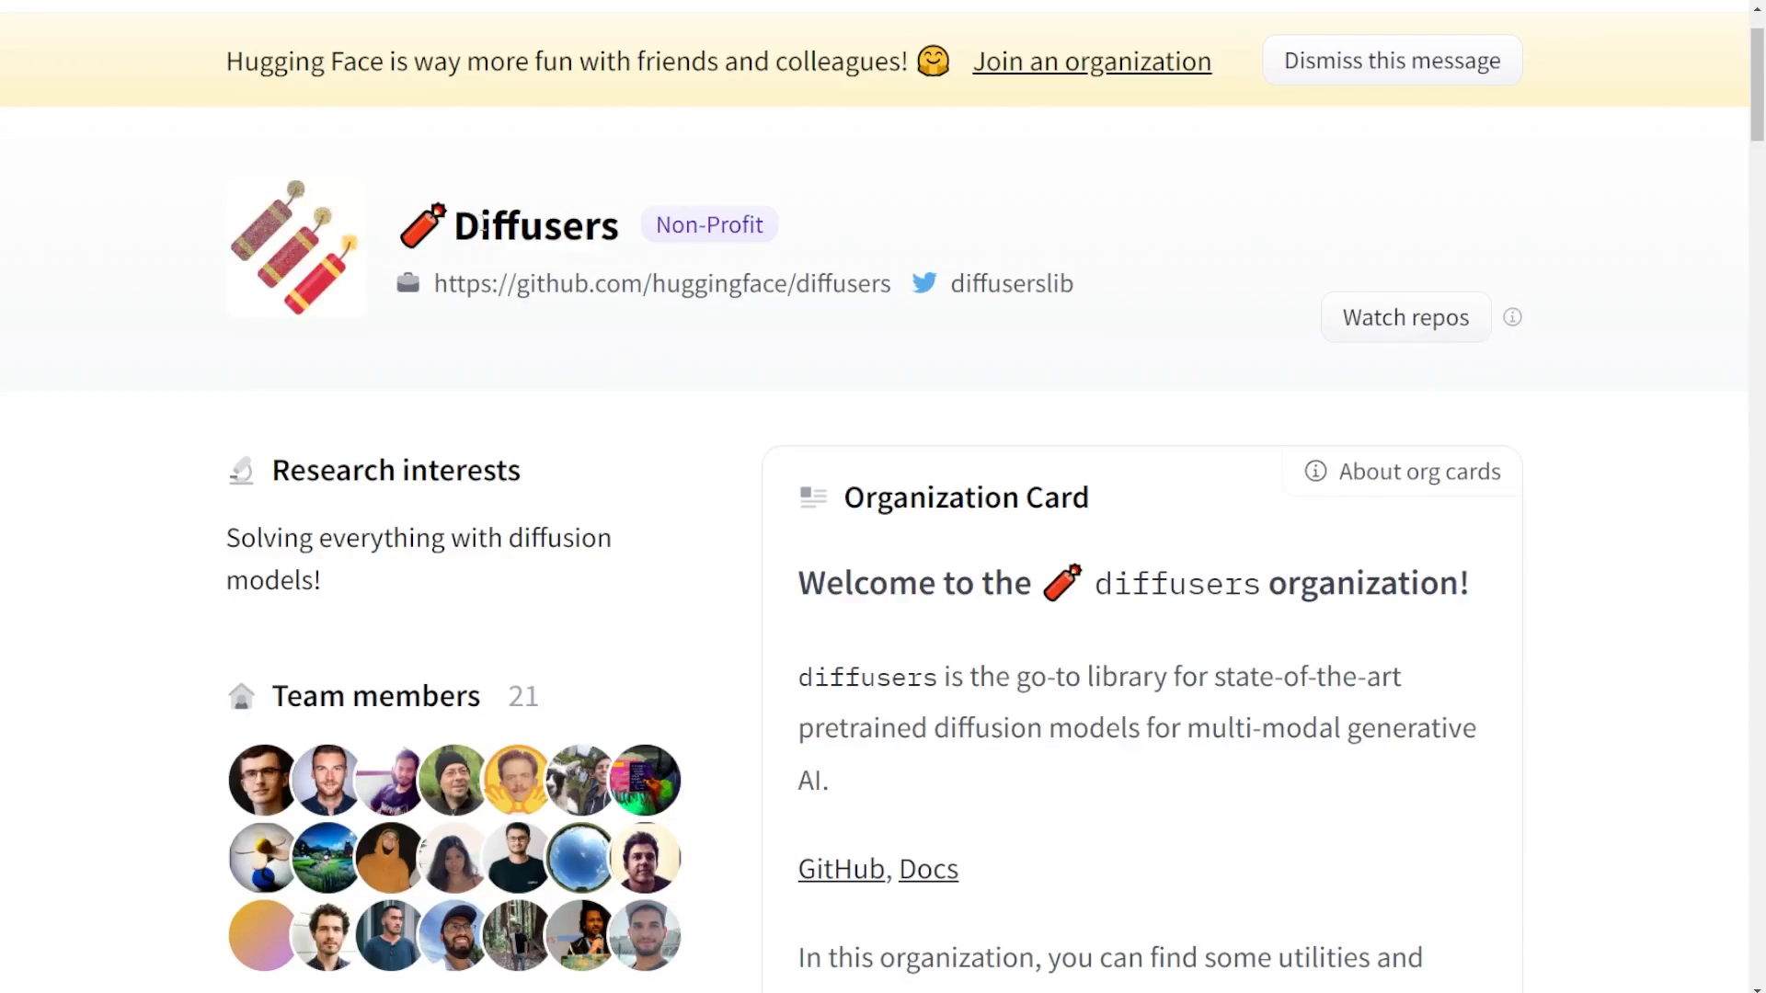
scroll(709, 445, down, 8)
scroll(1037, 558, down, 4)
scroll(1029, 583, up, 2)
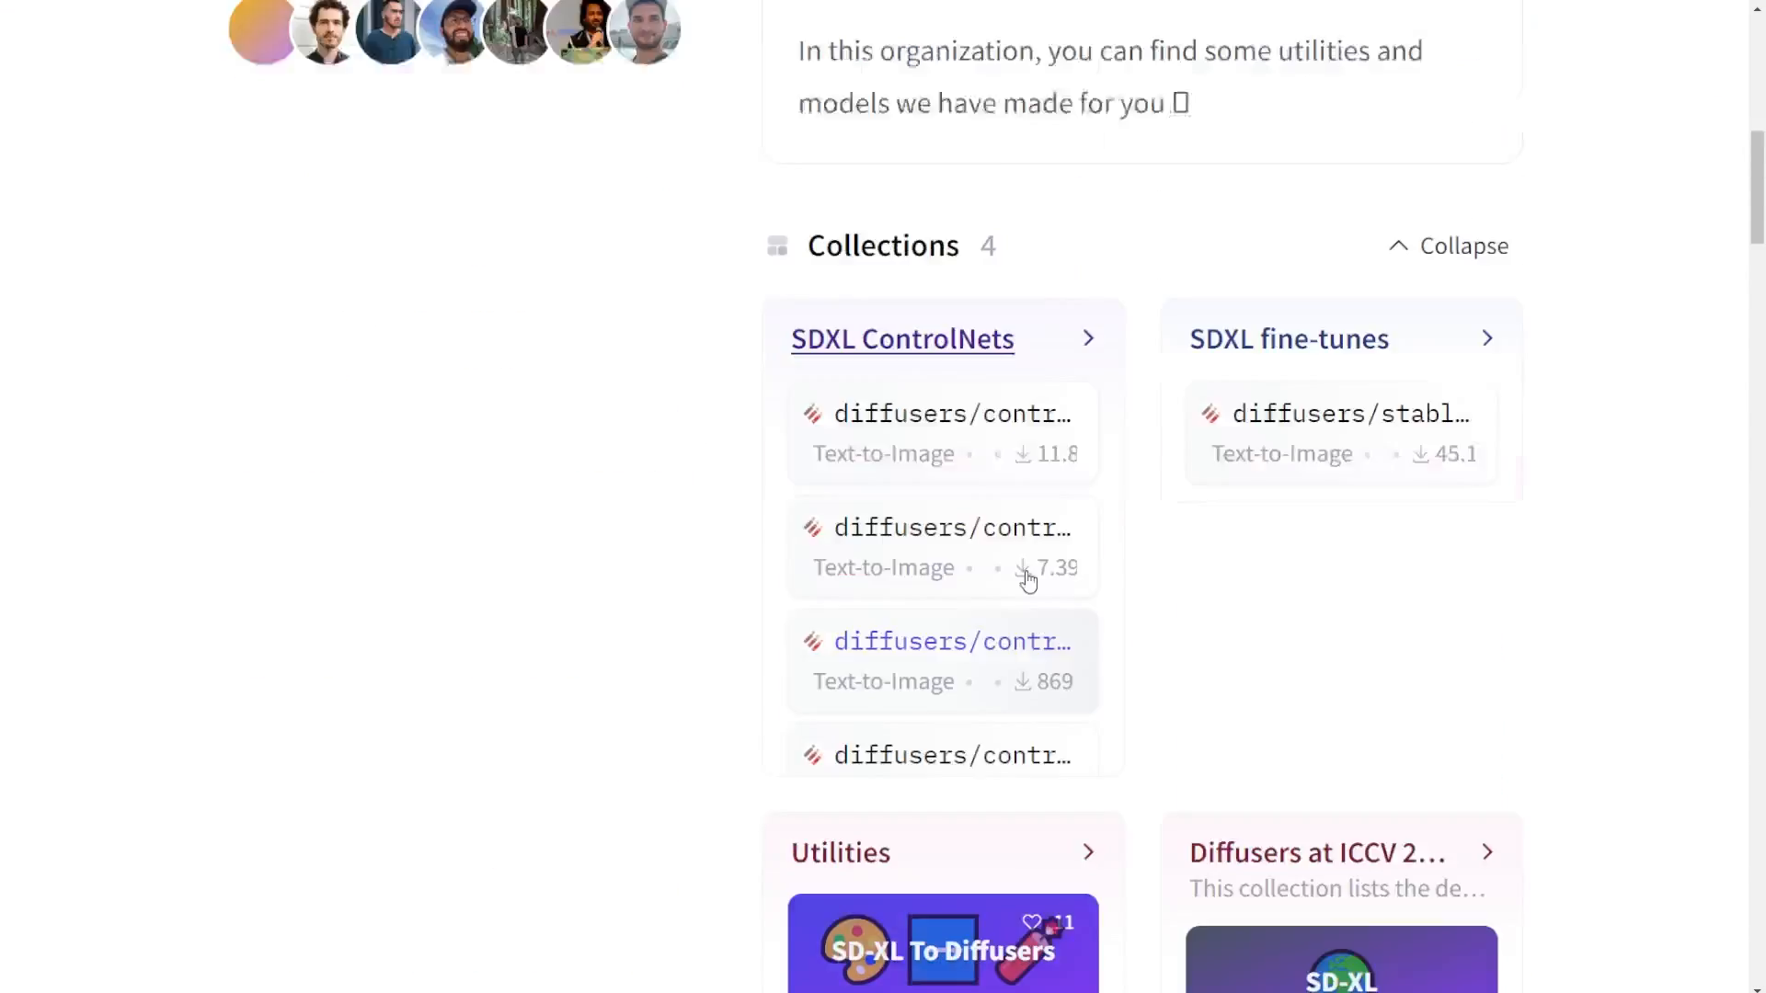
scroll(1025, 576, down, 4)
scroll(1569, 690, down, 19)
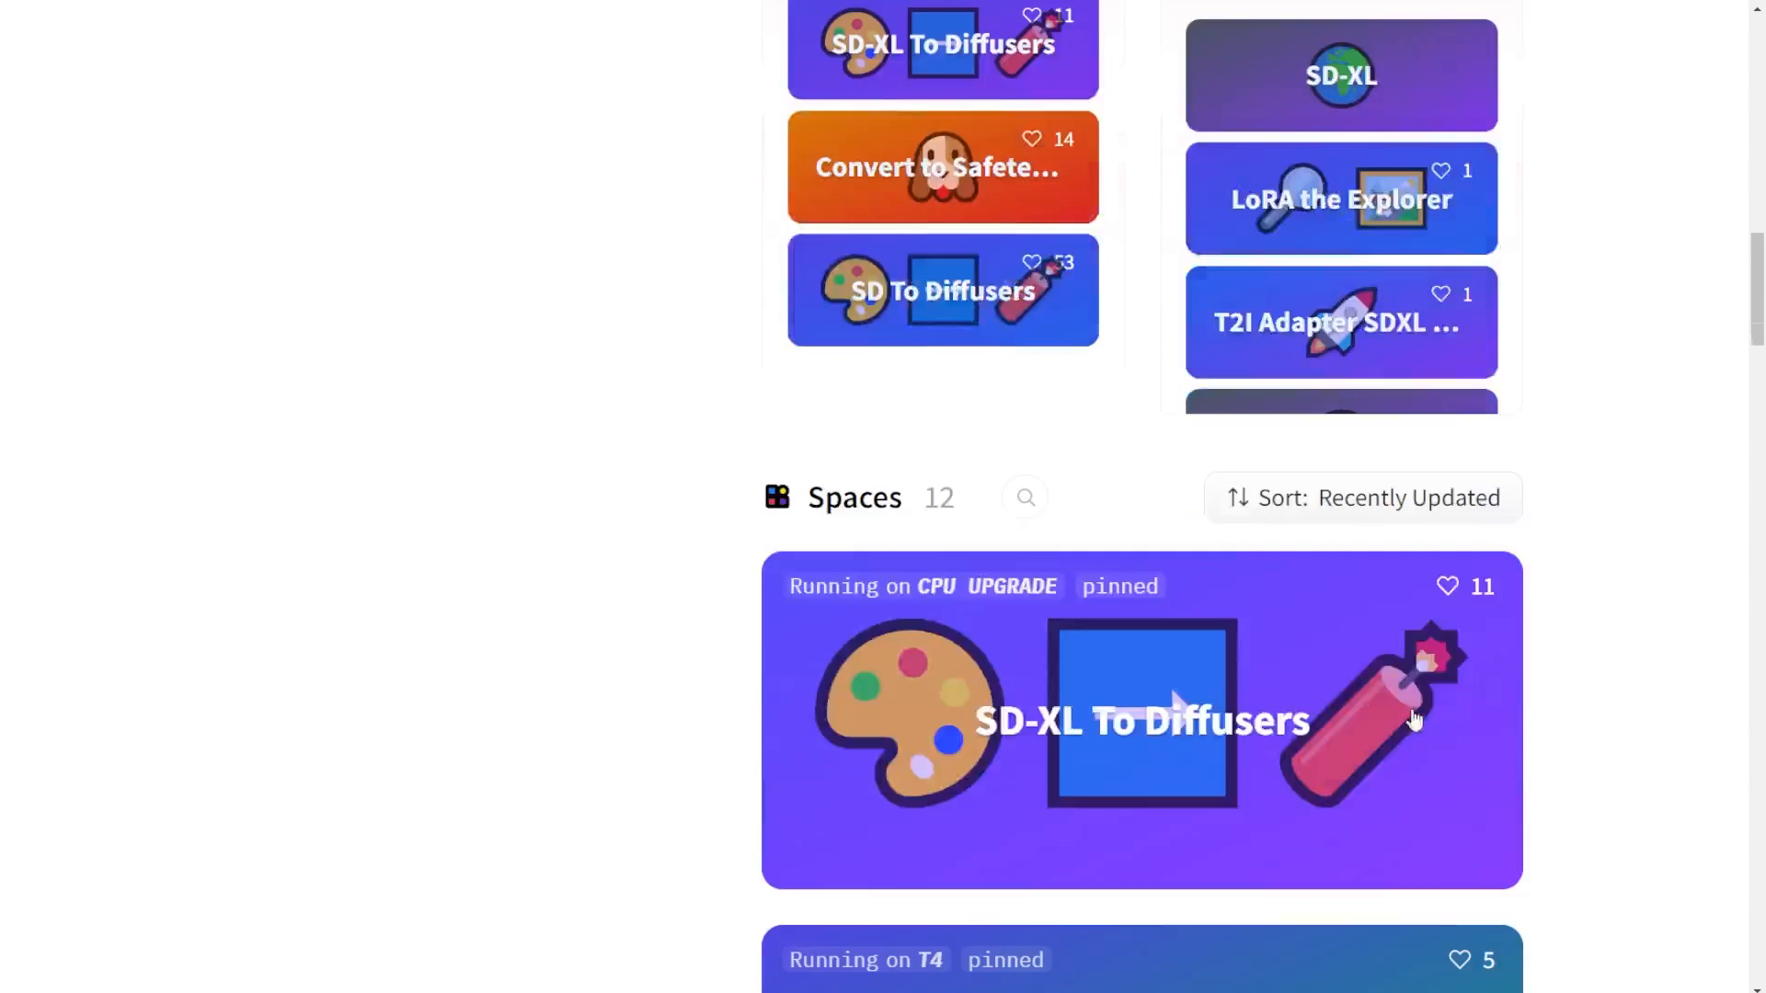
scroll(1271, 713, down, 1)
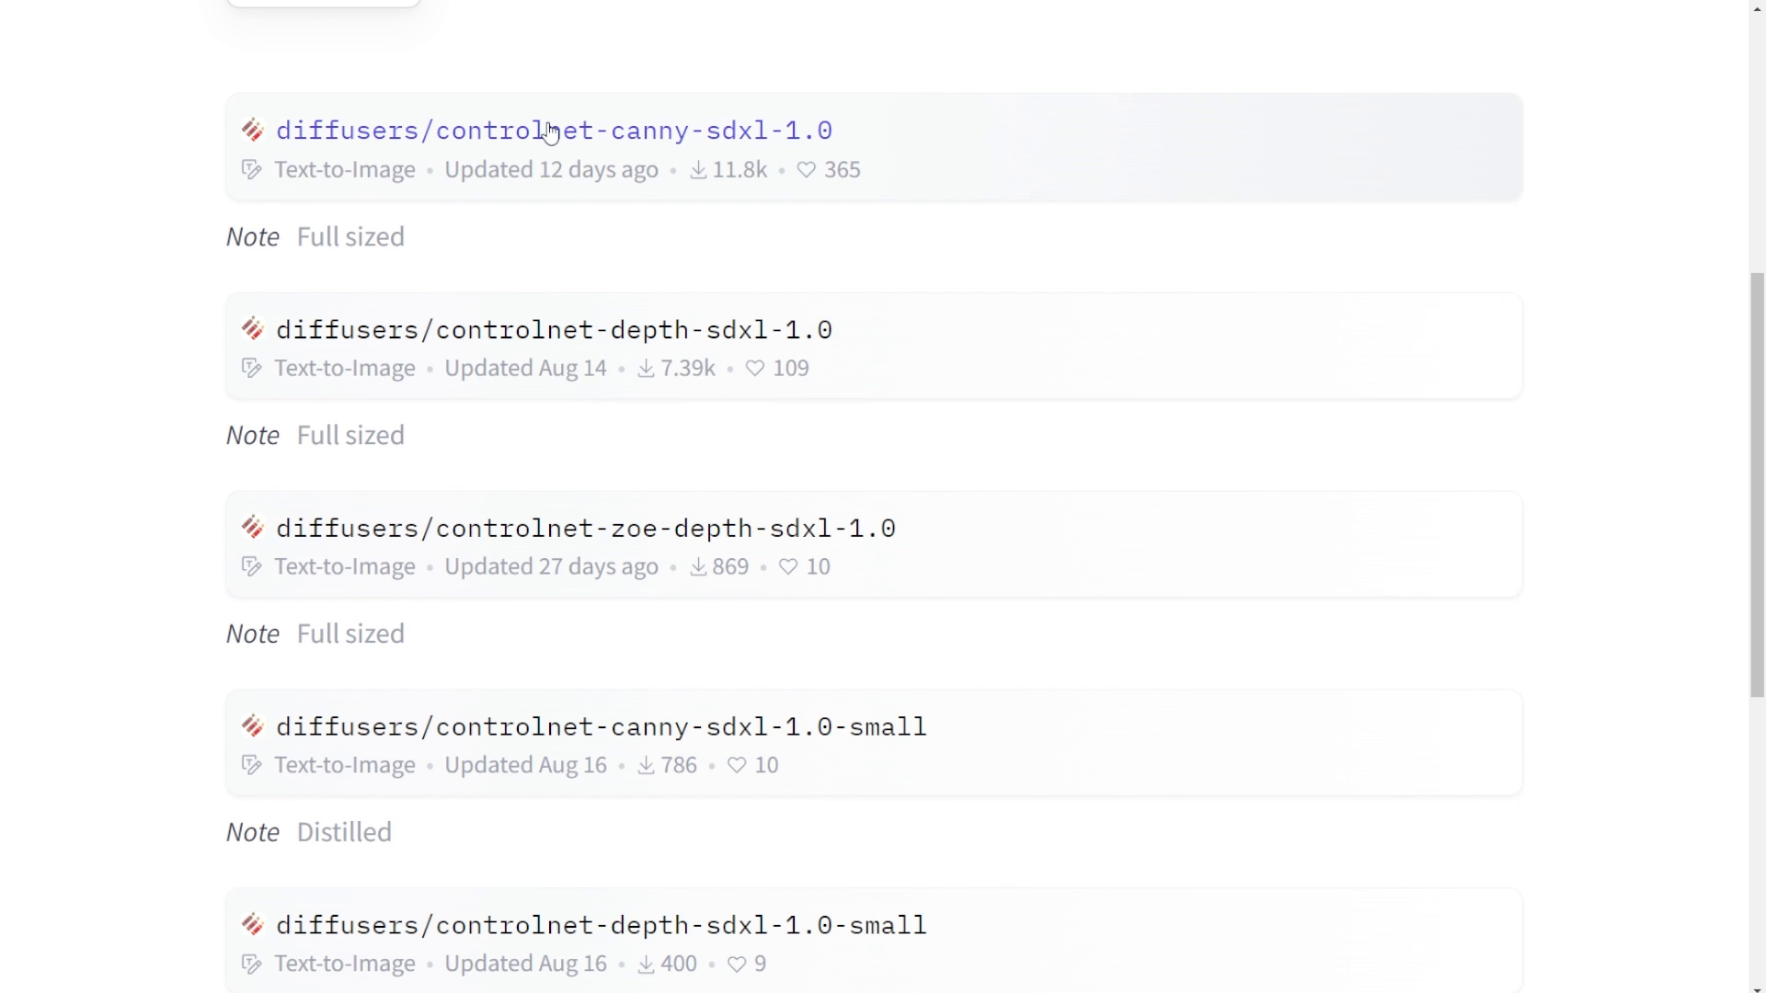
scroll(742, 343, down, 3)
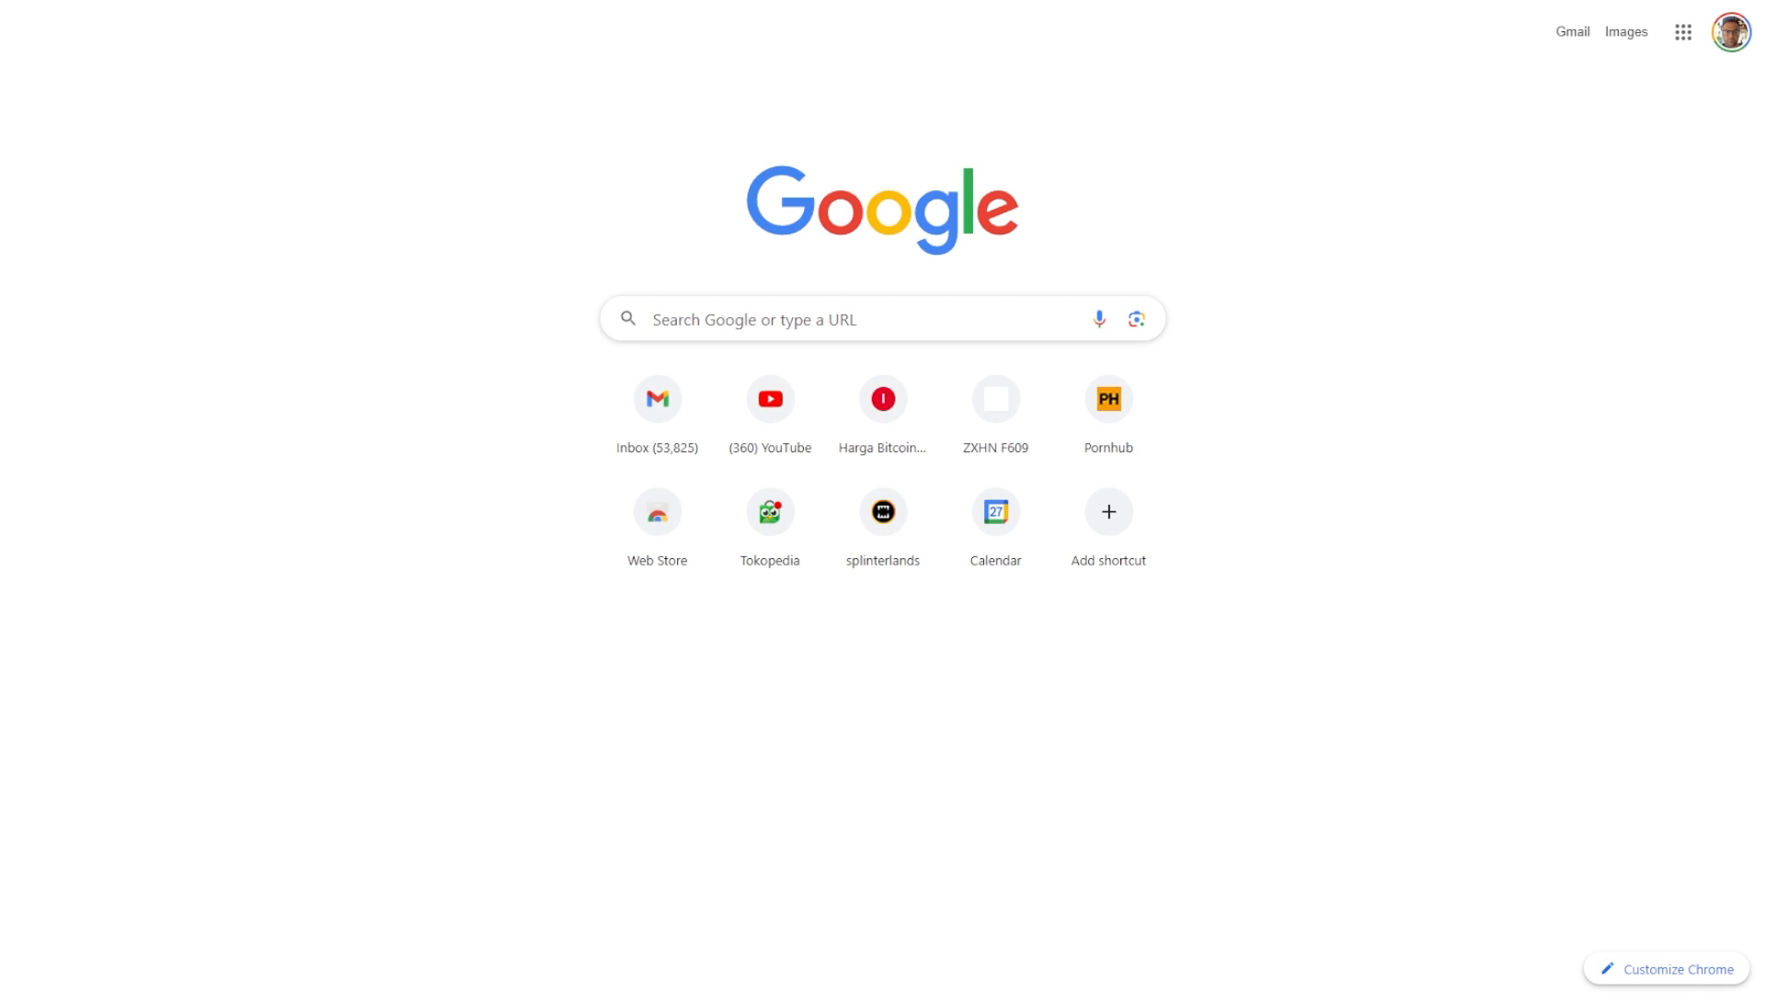
- Search Google for dog and open the first dog photo from the results
key(ctrl+l)
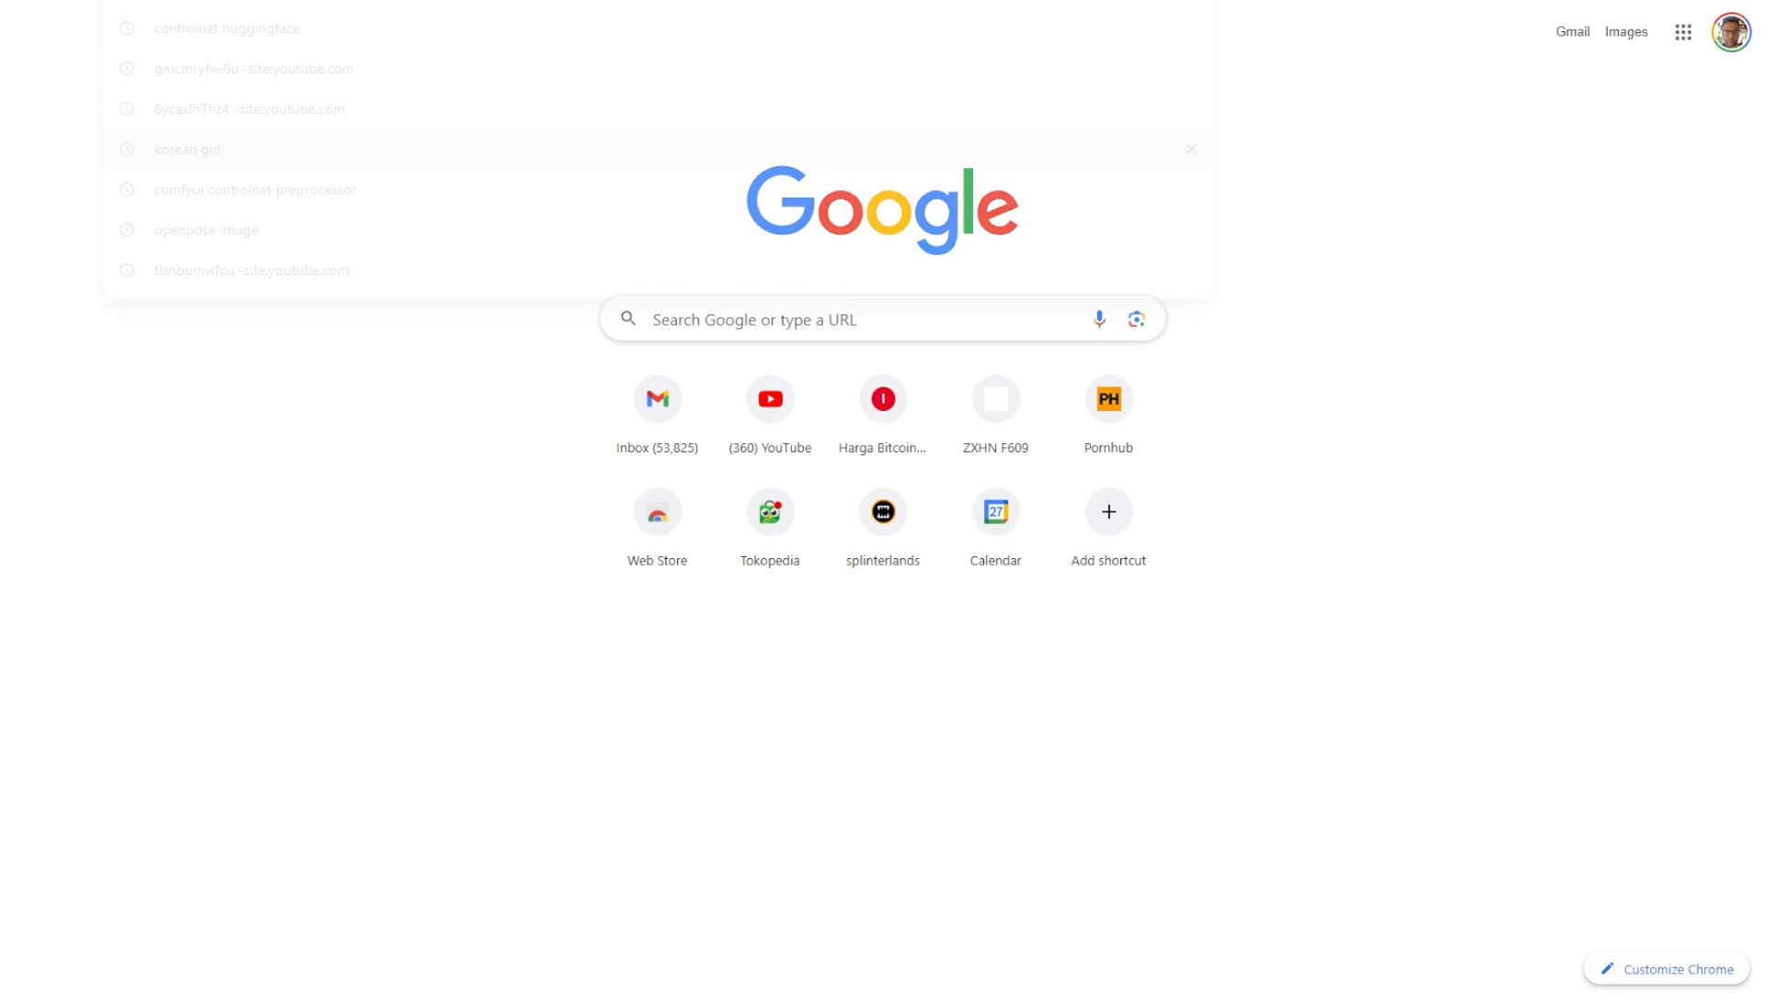
text(dog)
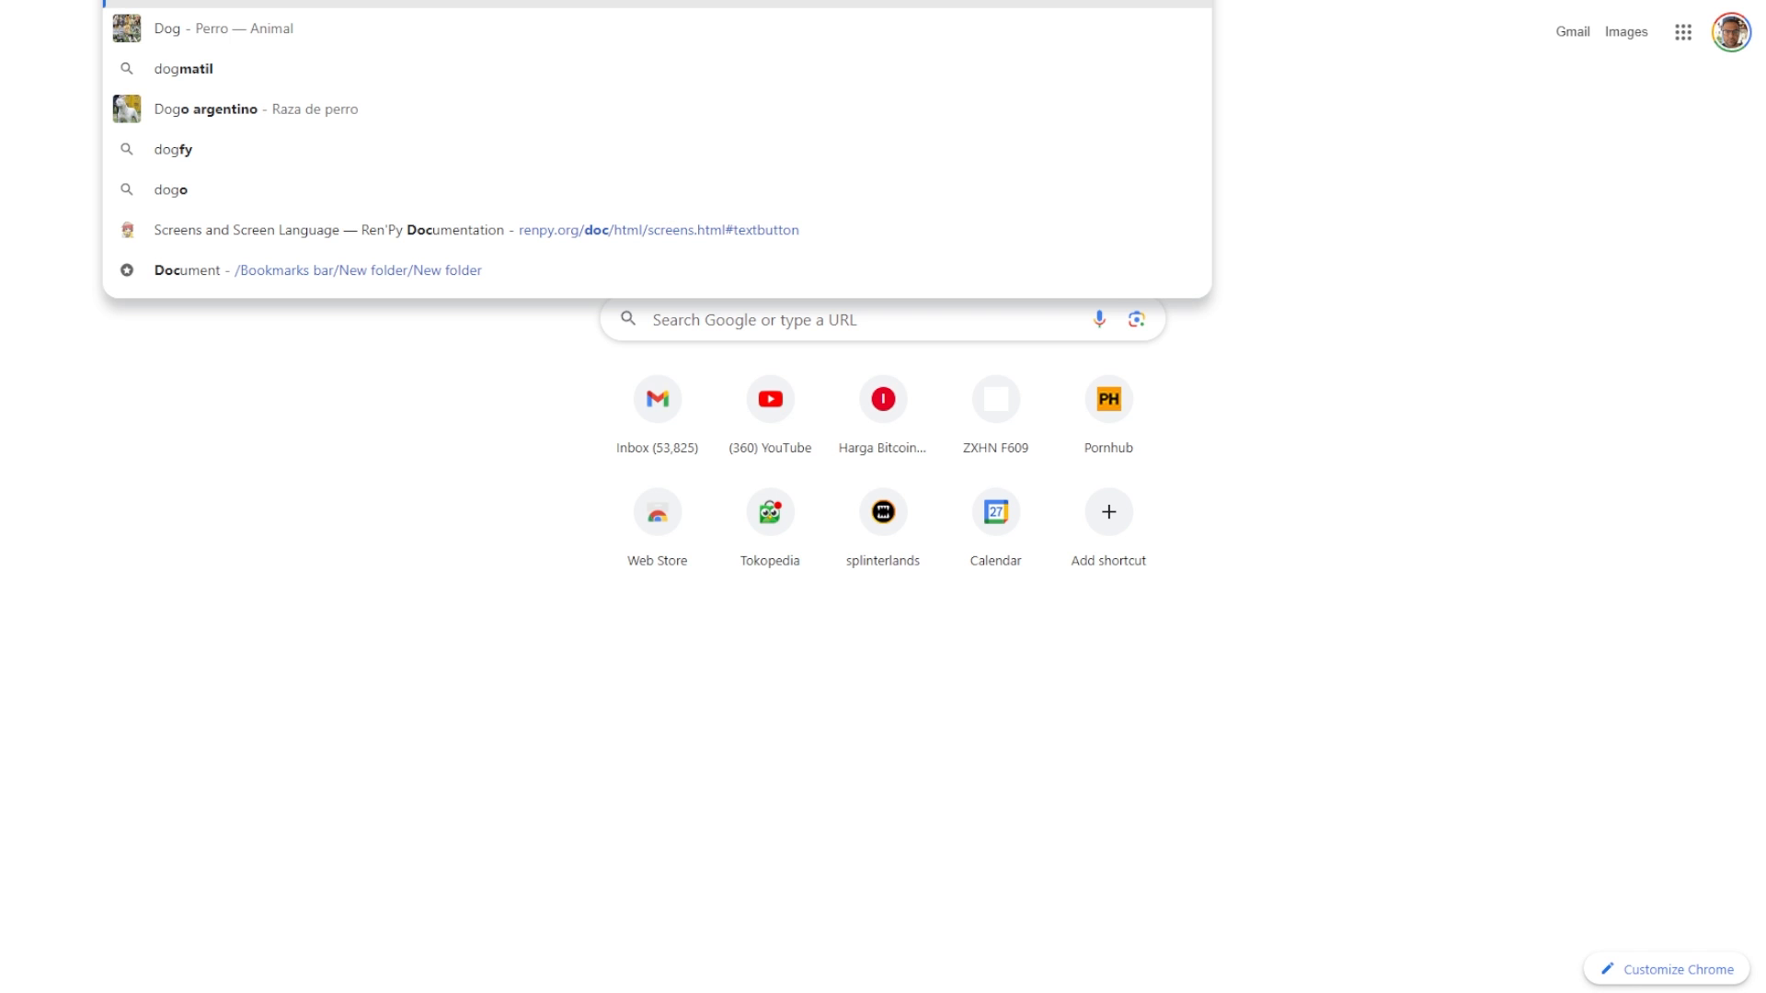
key(Return)
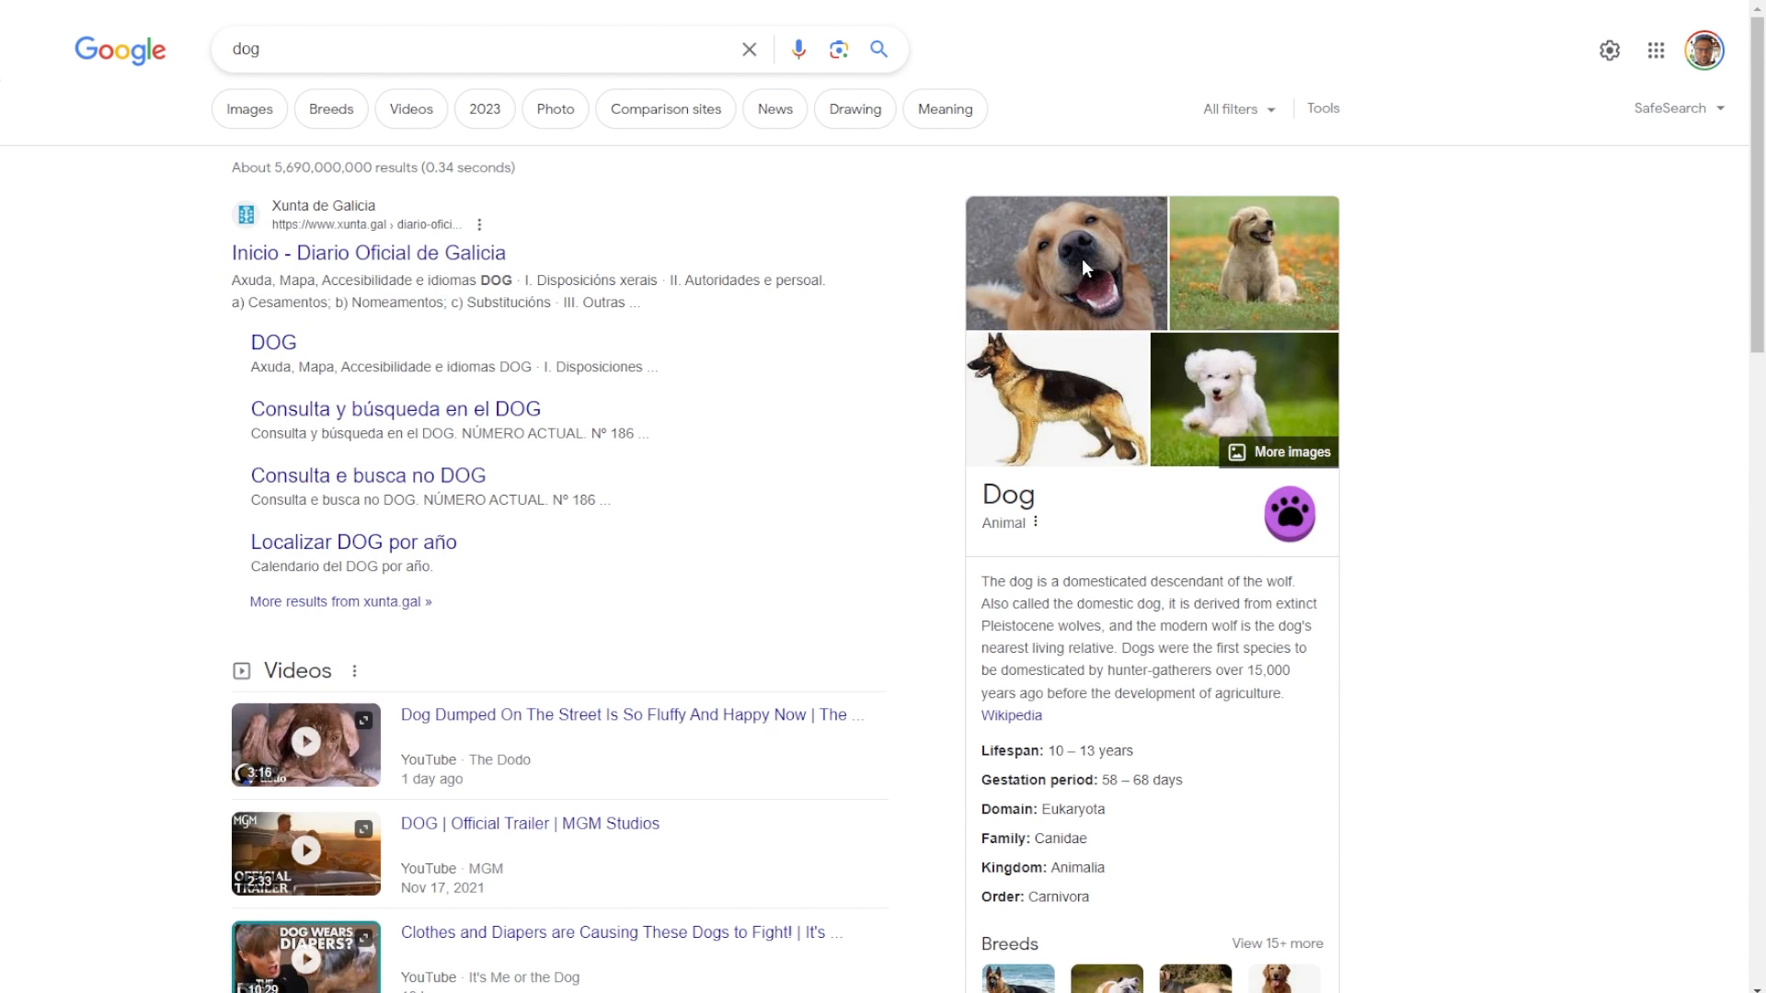
click(1082, 261)
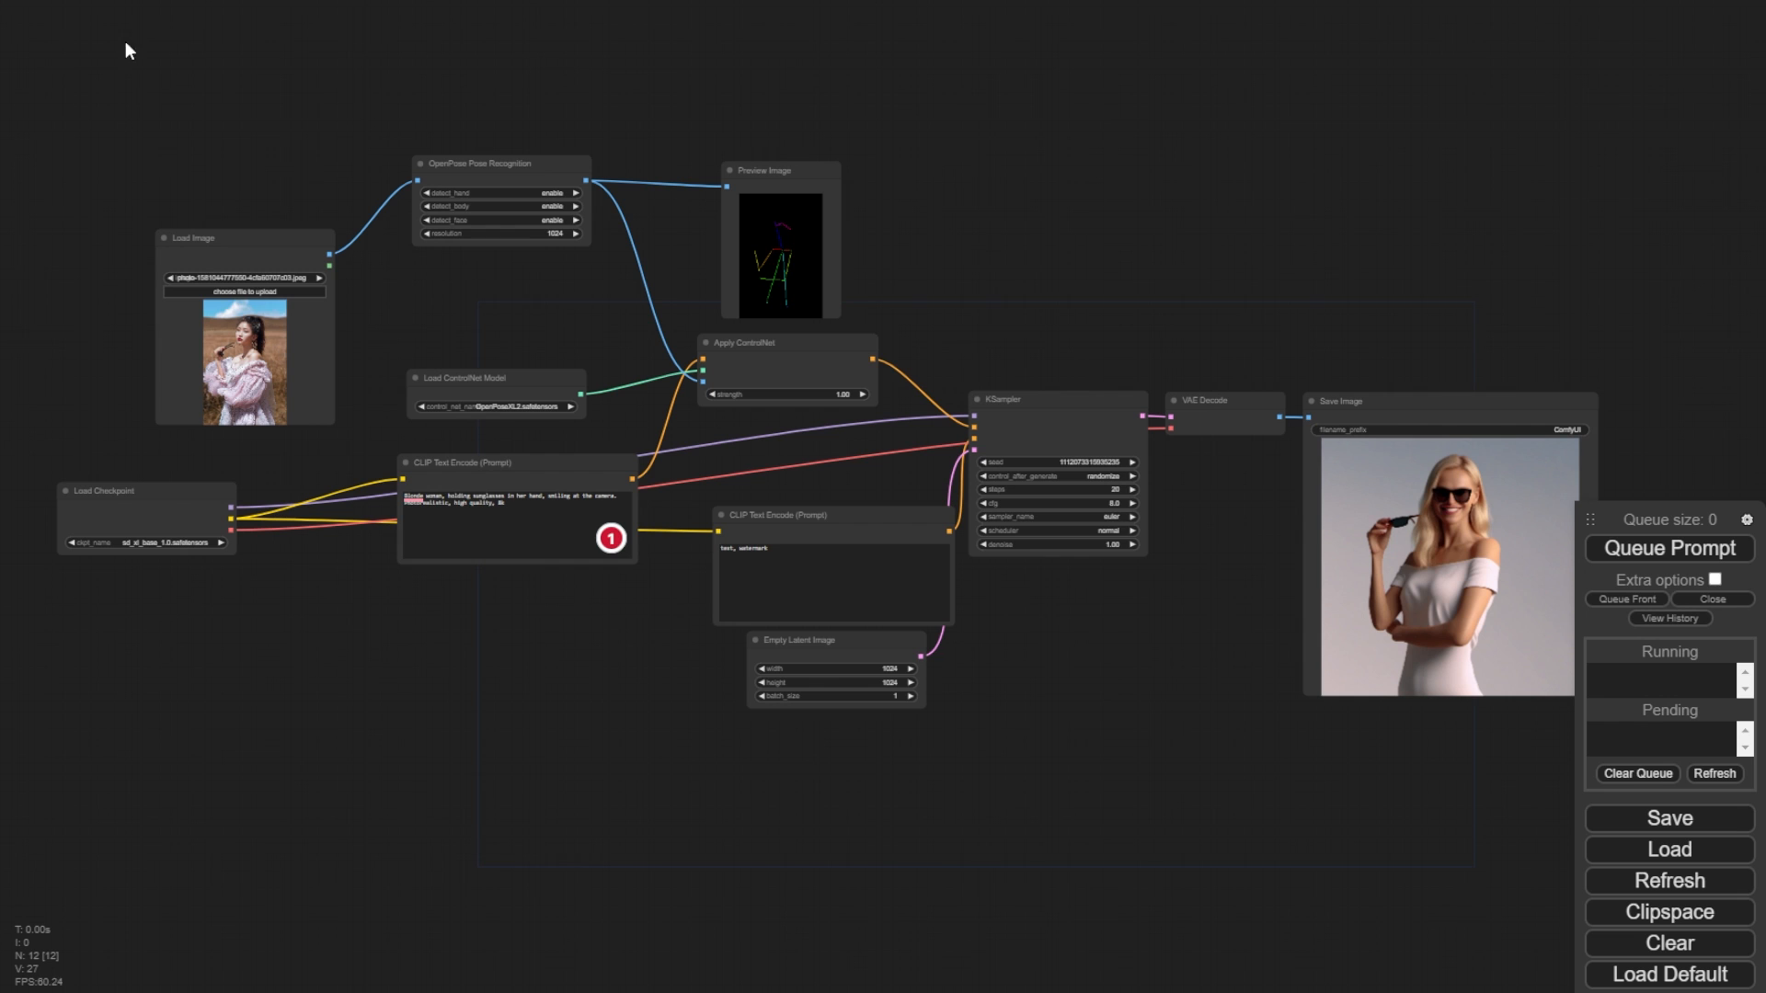
- Add a Canny node to the workflow and place it above the existing nodes
drag(176, 90, 178, 137)
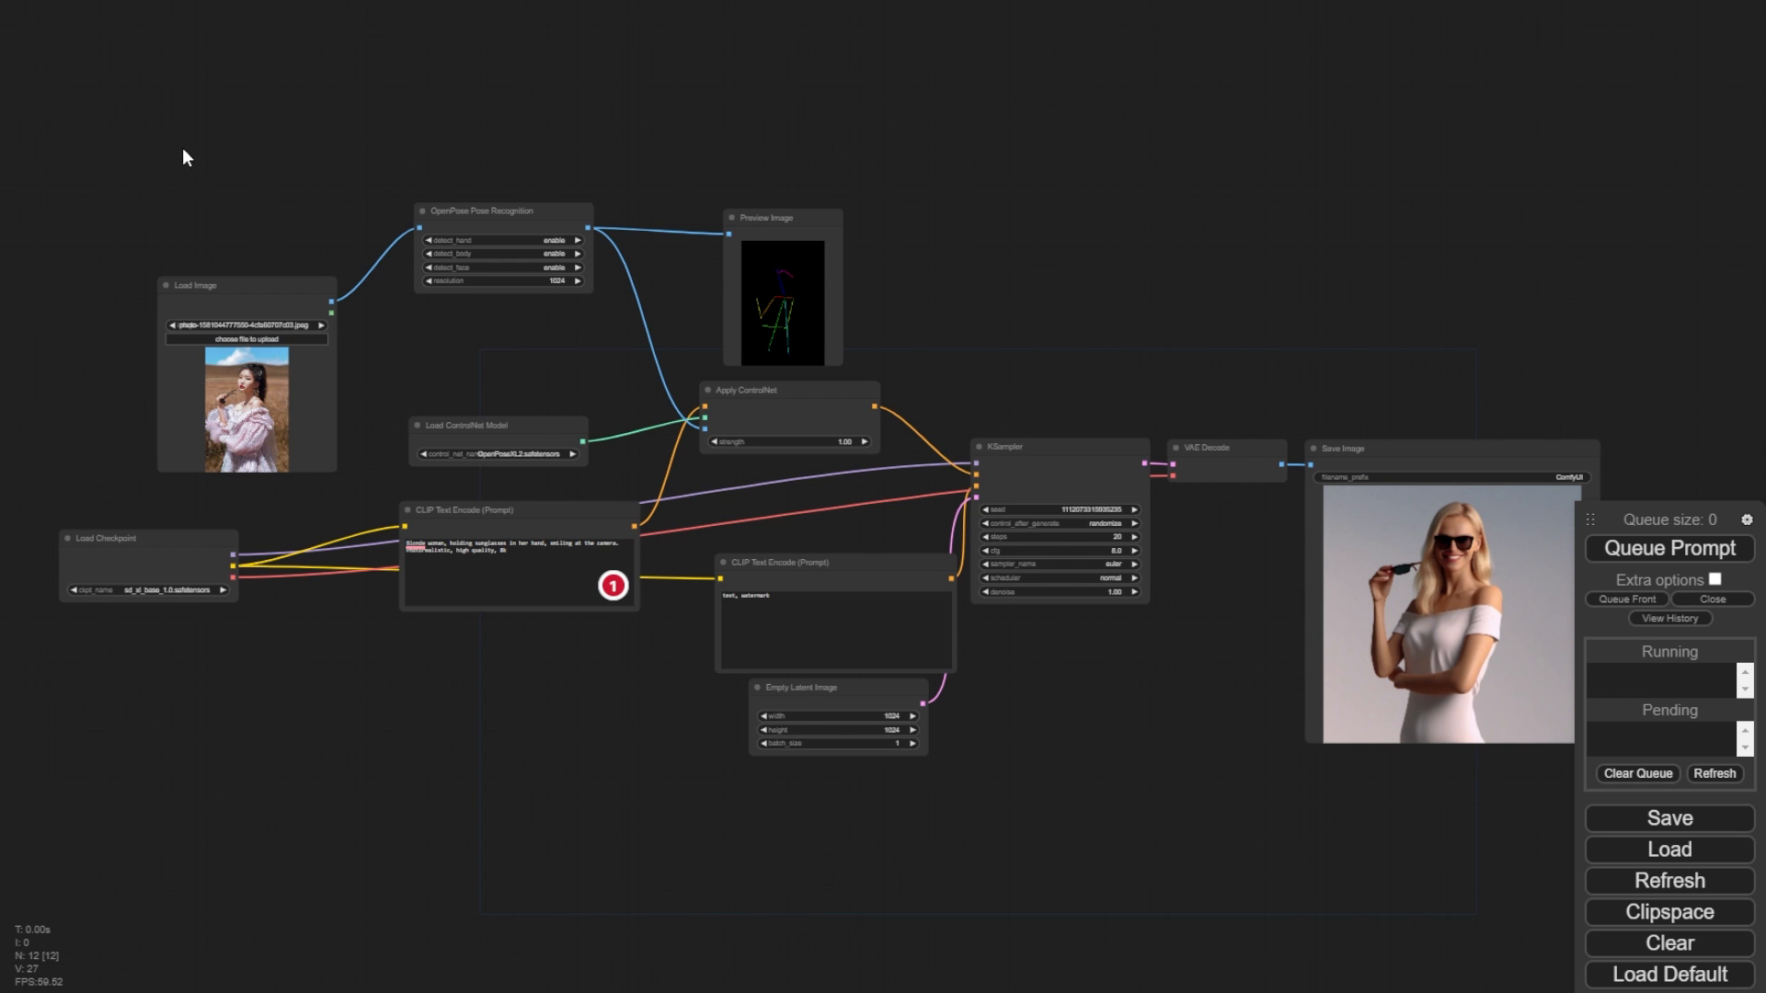
drag(182, 147, 458, 151)
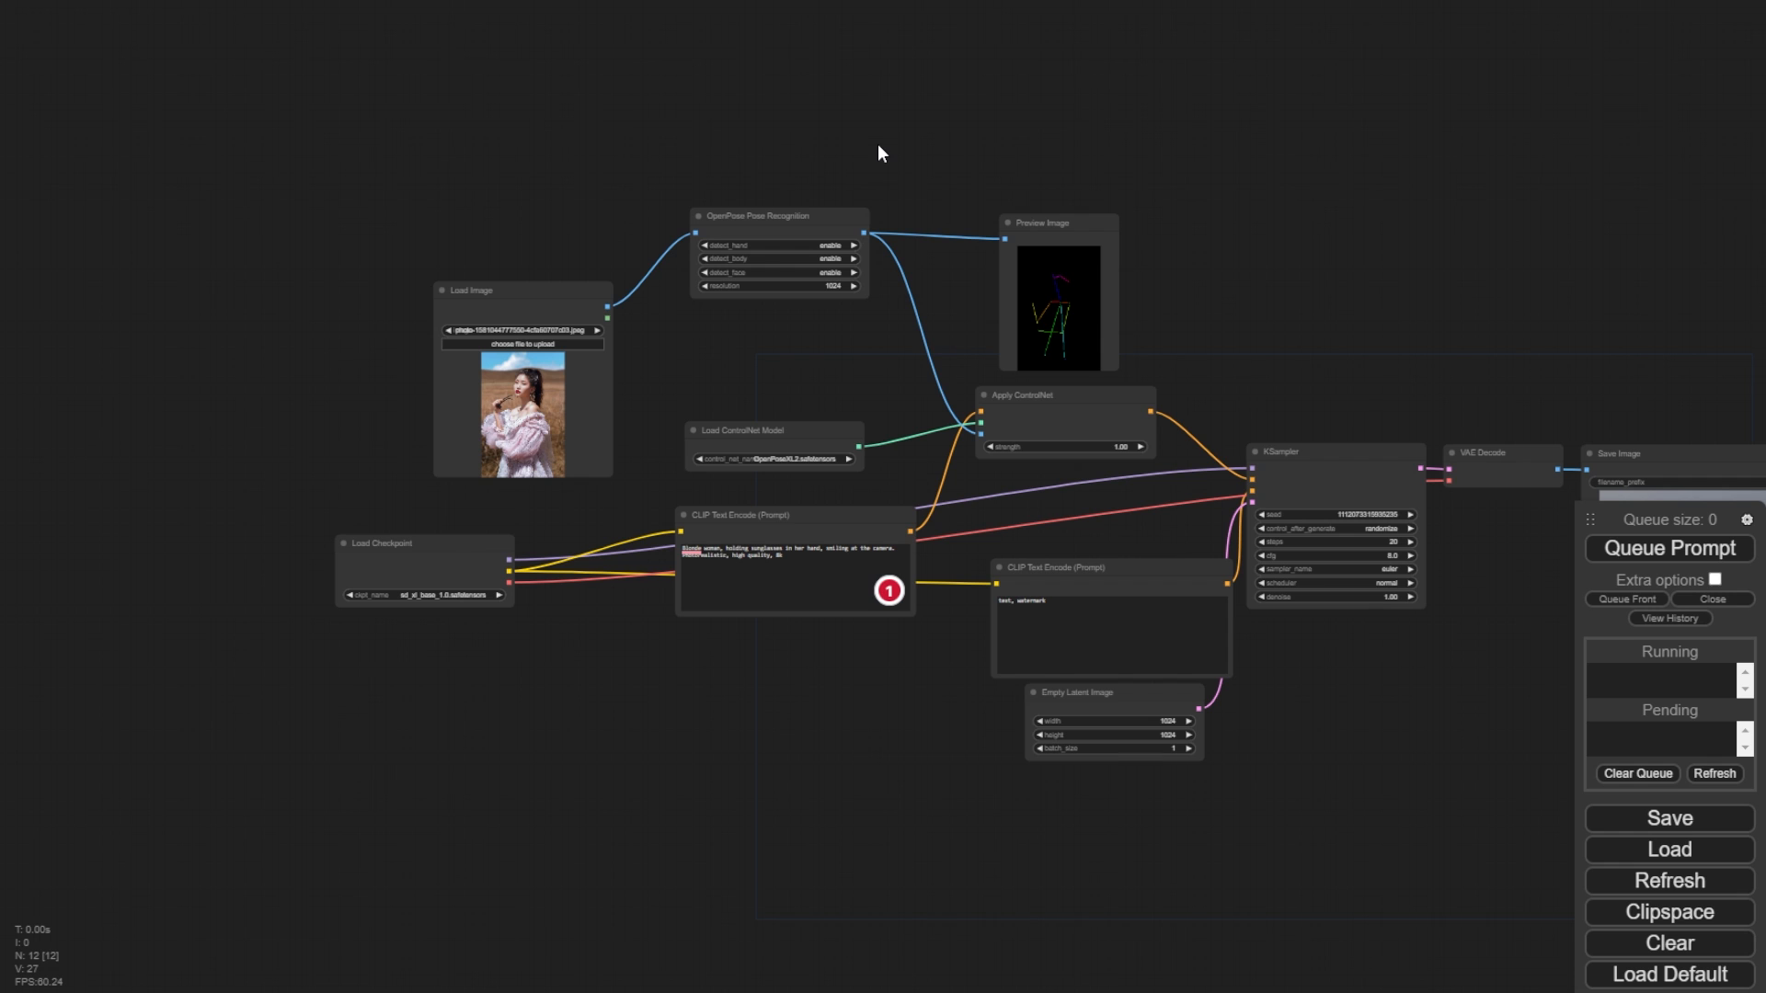
scroll(687, 283, up, 7)
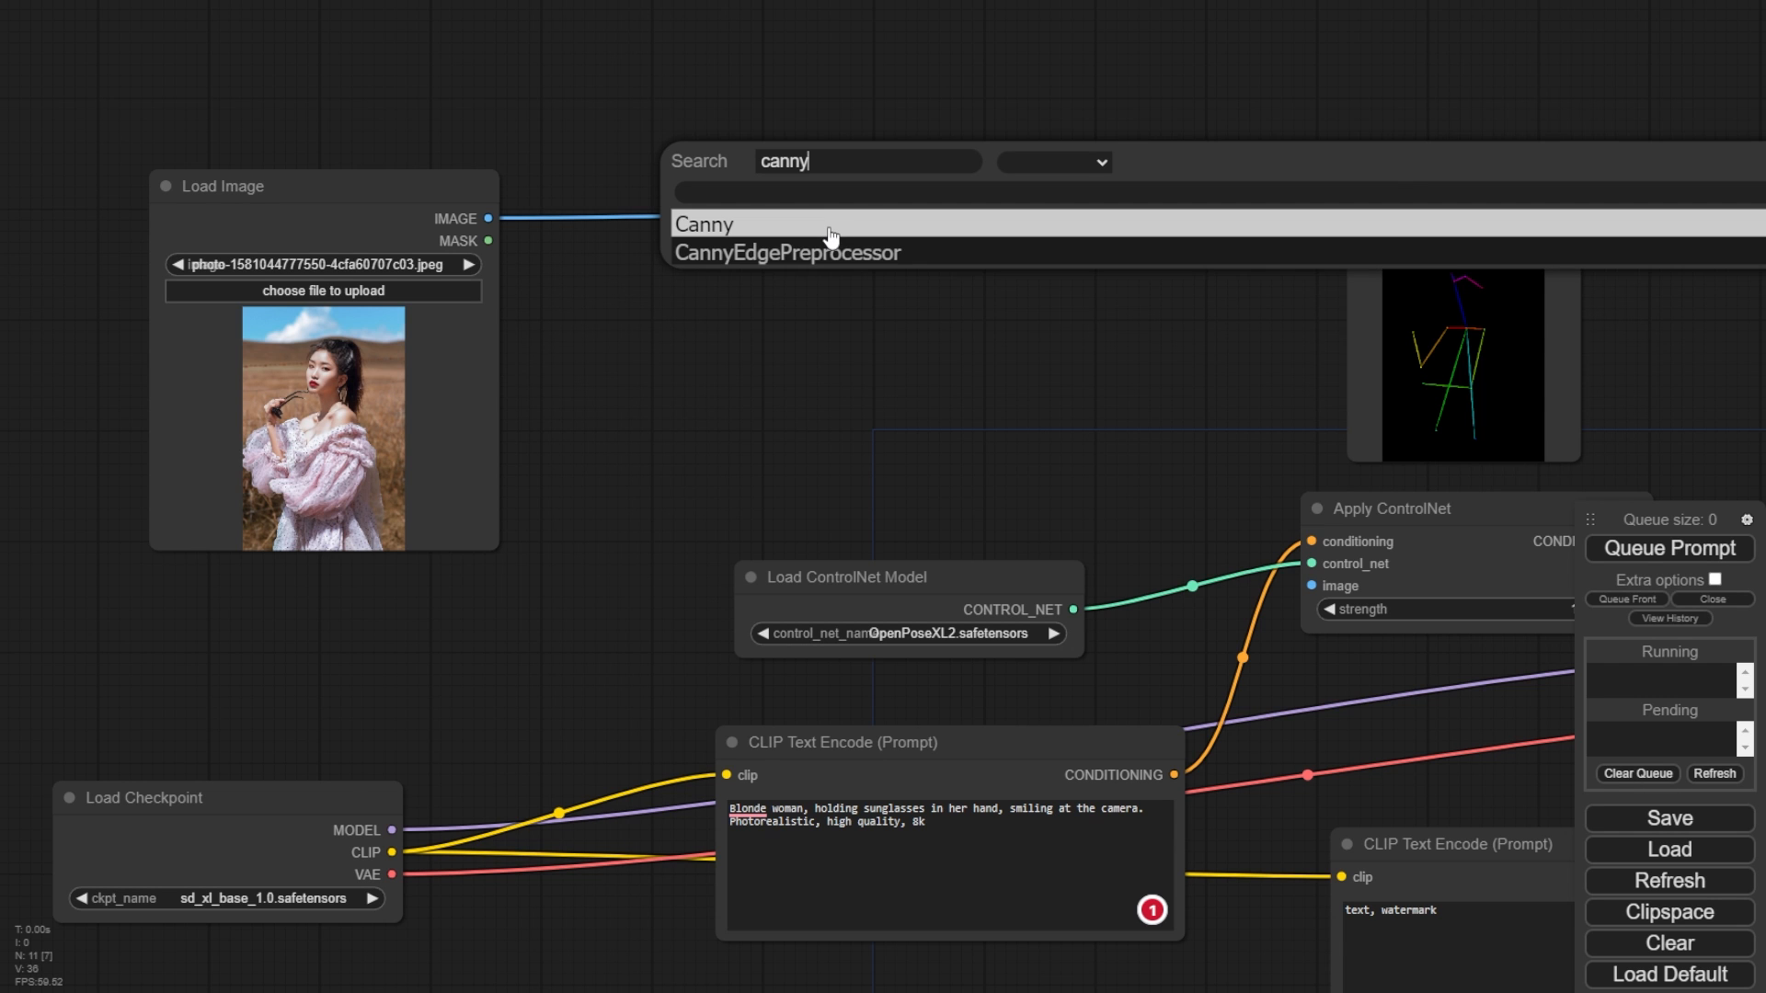
click(829, 229)
drag(1032, 167, 915, 73)
- Add a Canny Edge preprocessor node below the Canny node
drag(714, 331, 784, 442)
double_click(784, 439)
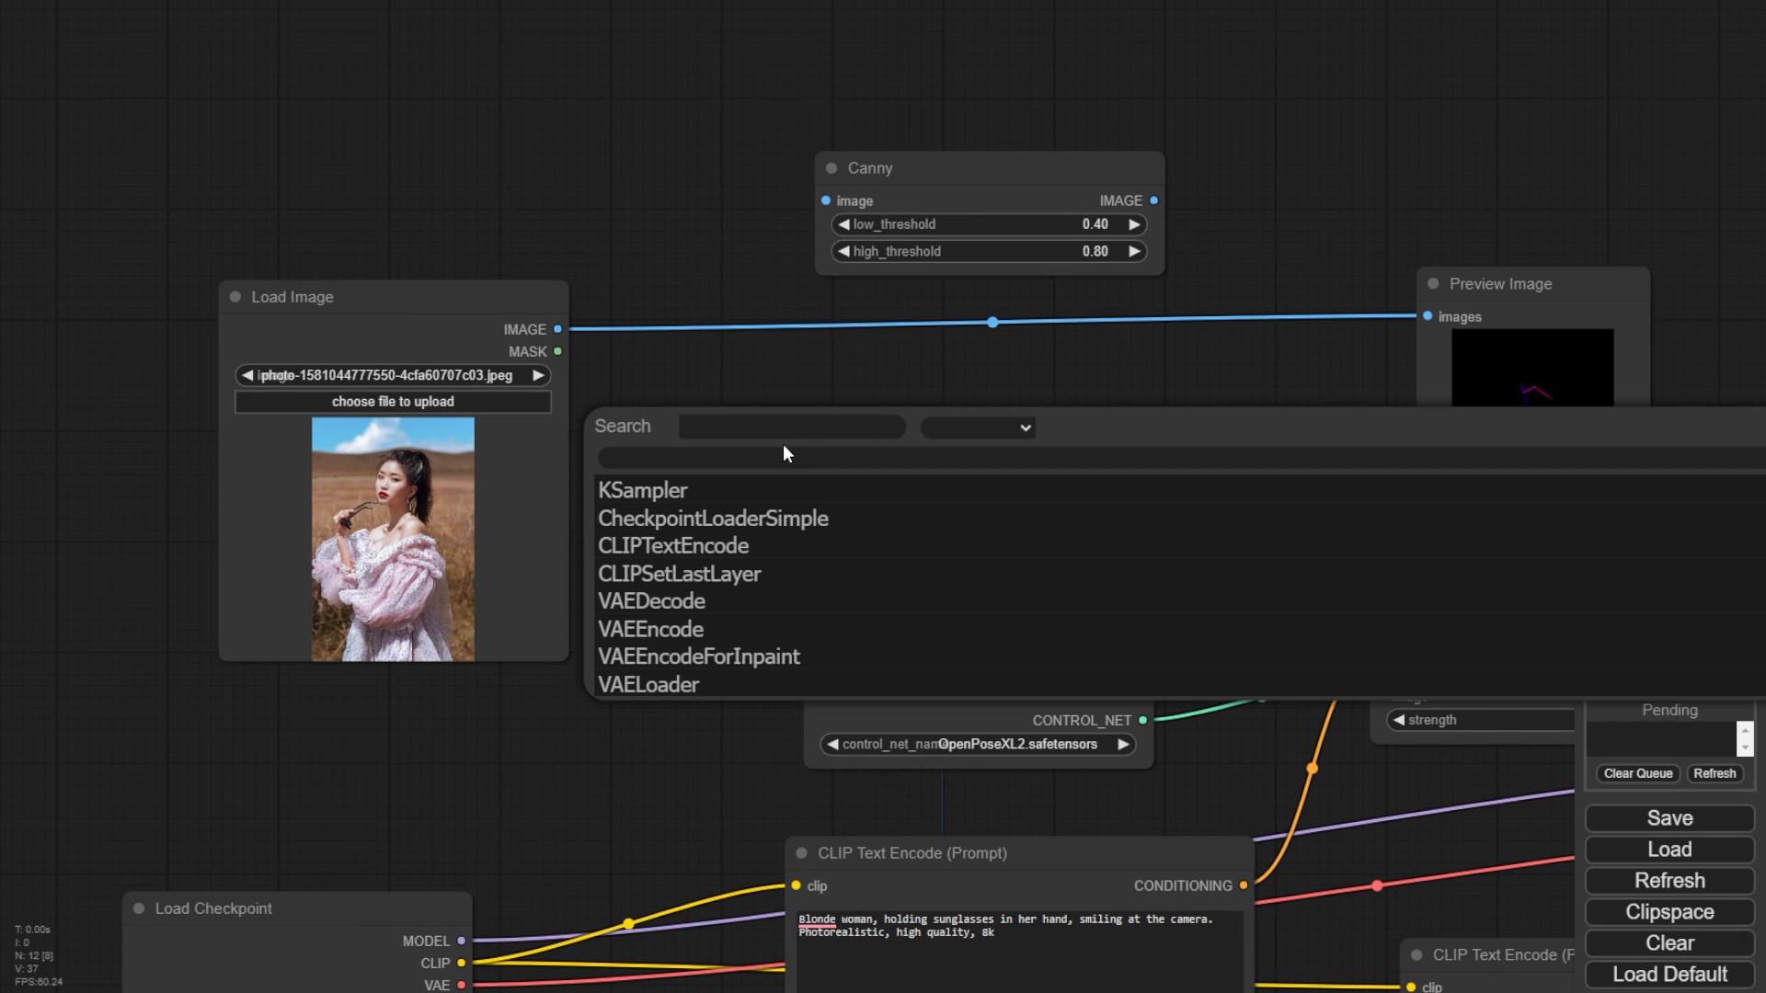
text(canny)
click(782, 526)
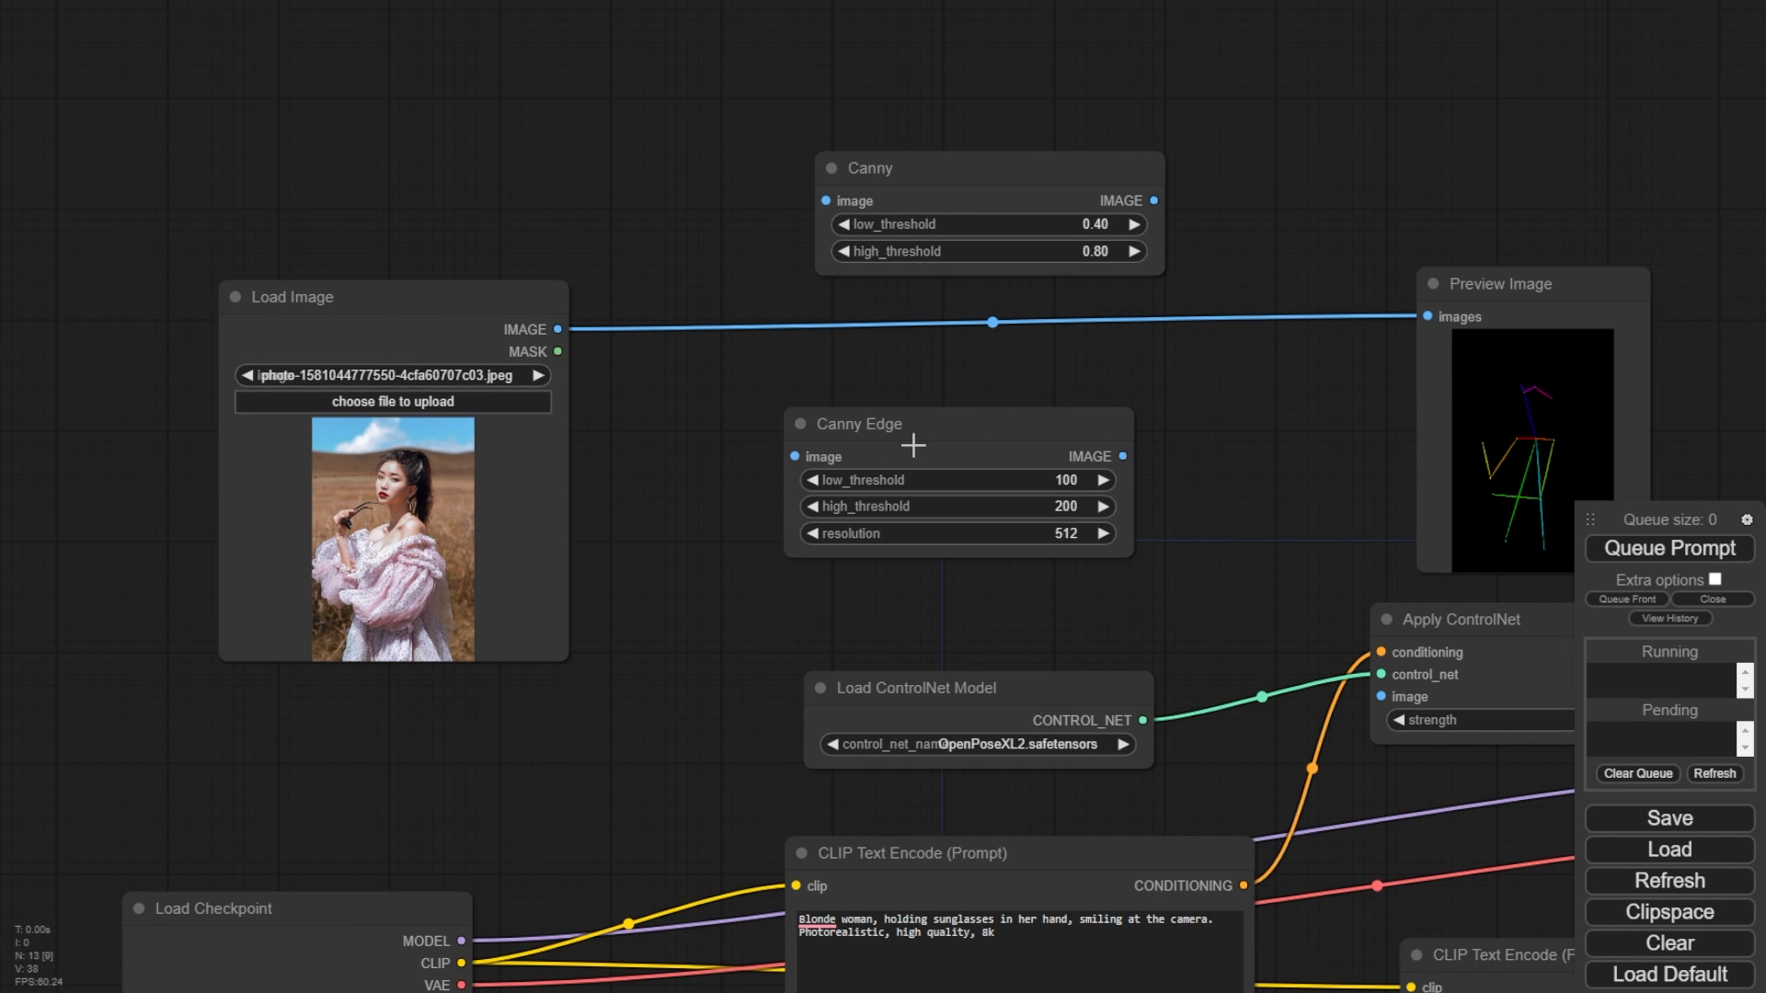
drag(930, 430, 954, 394)
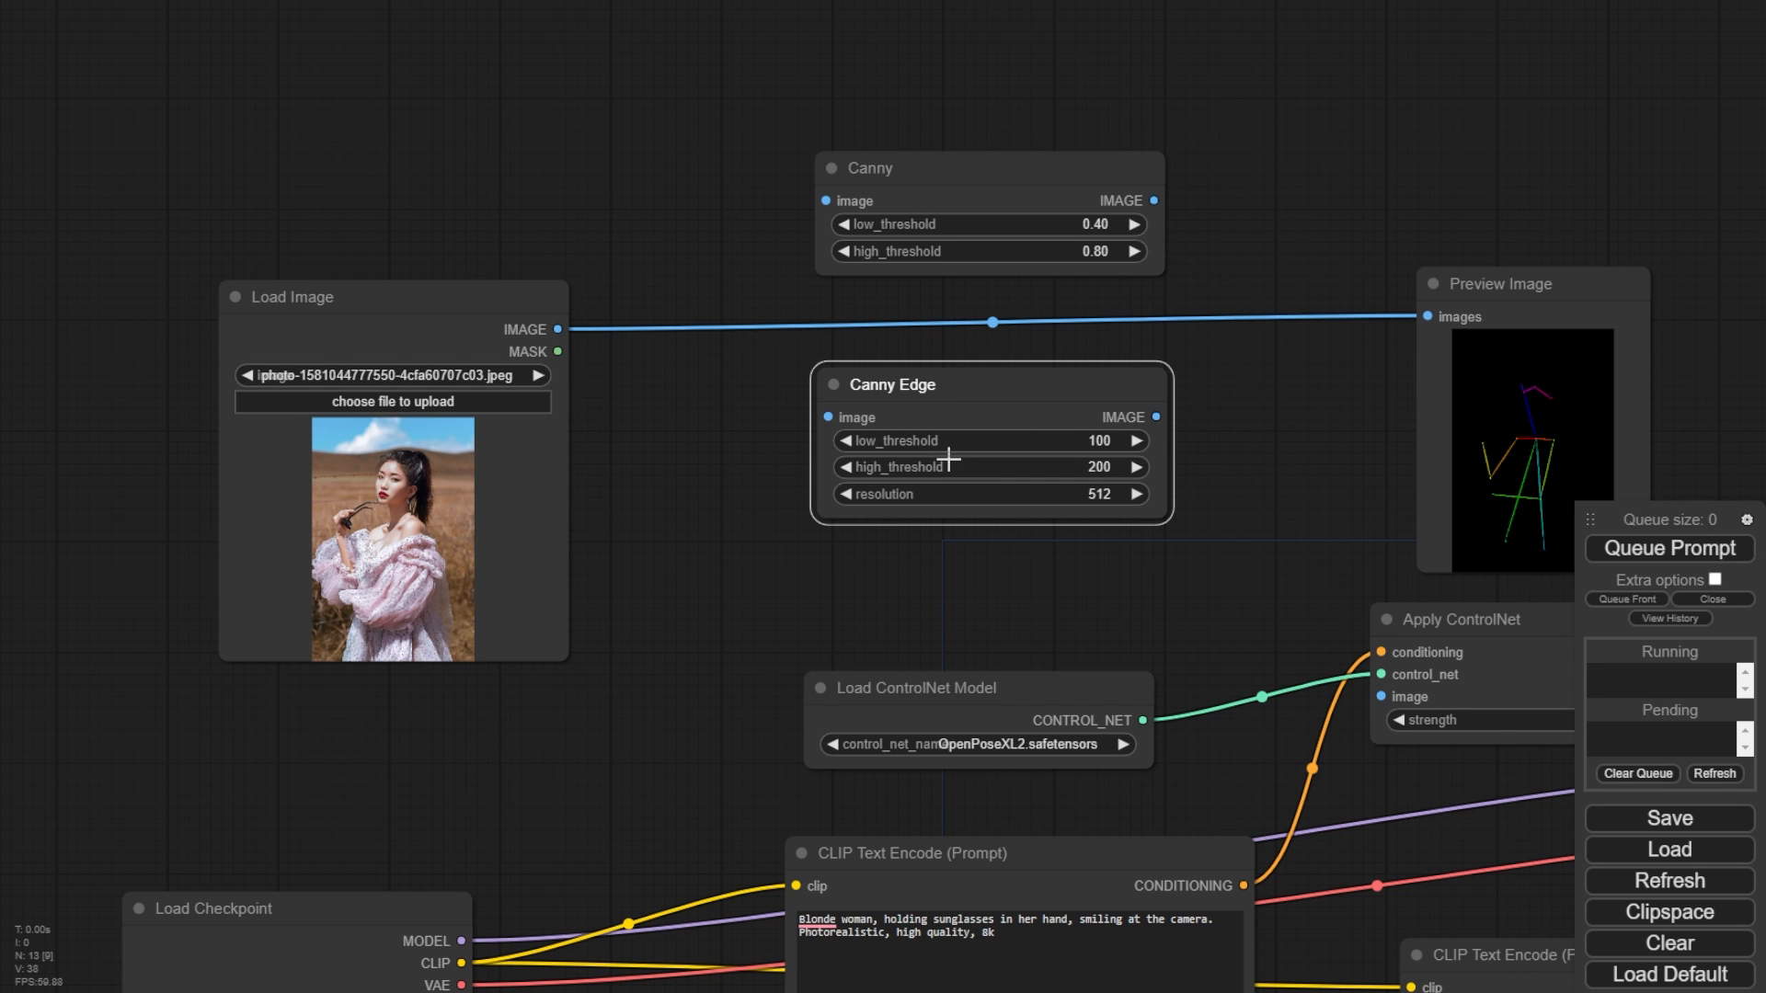
- Set the Canny Edge node's resolution to 1024
drag(1292, 206, 1180, 254)
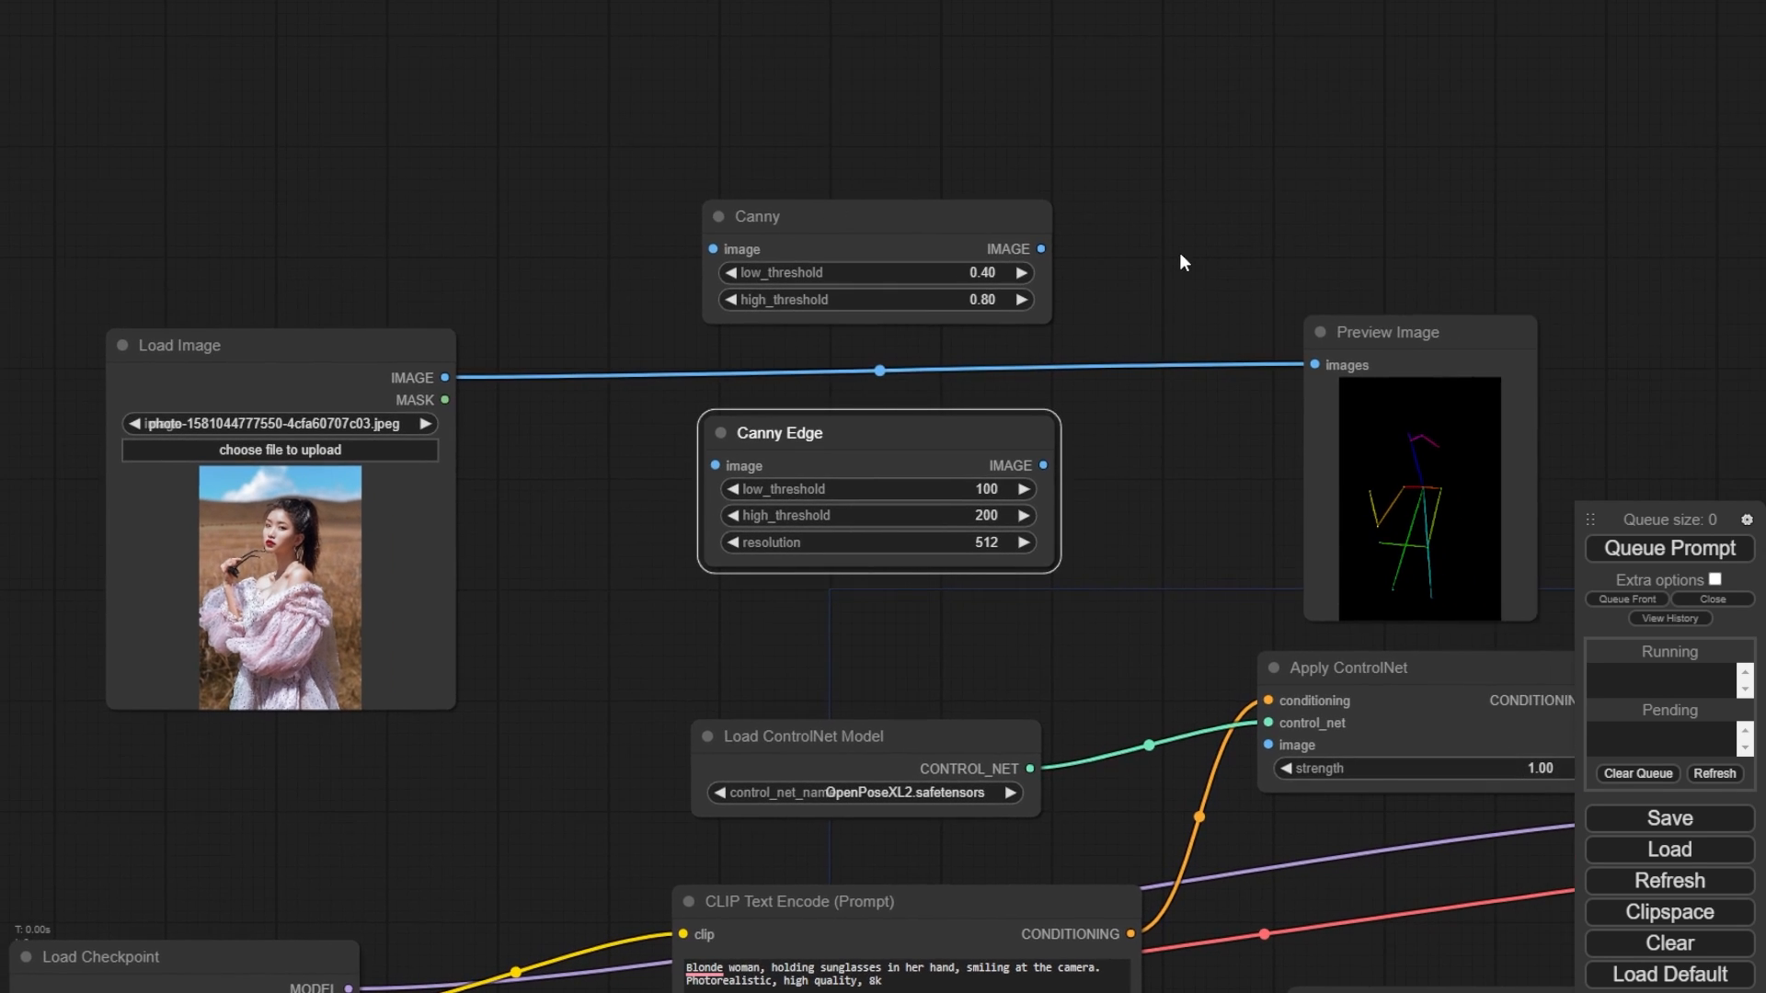
click(967, 542)
double_click(1085, 540)
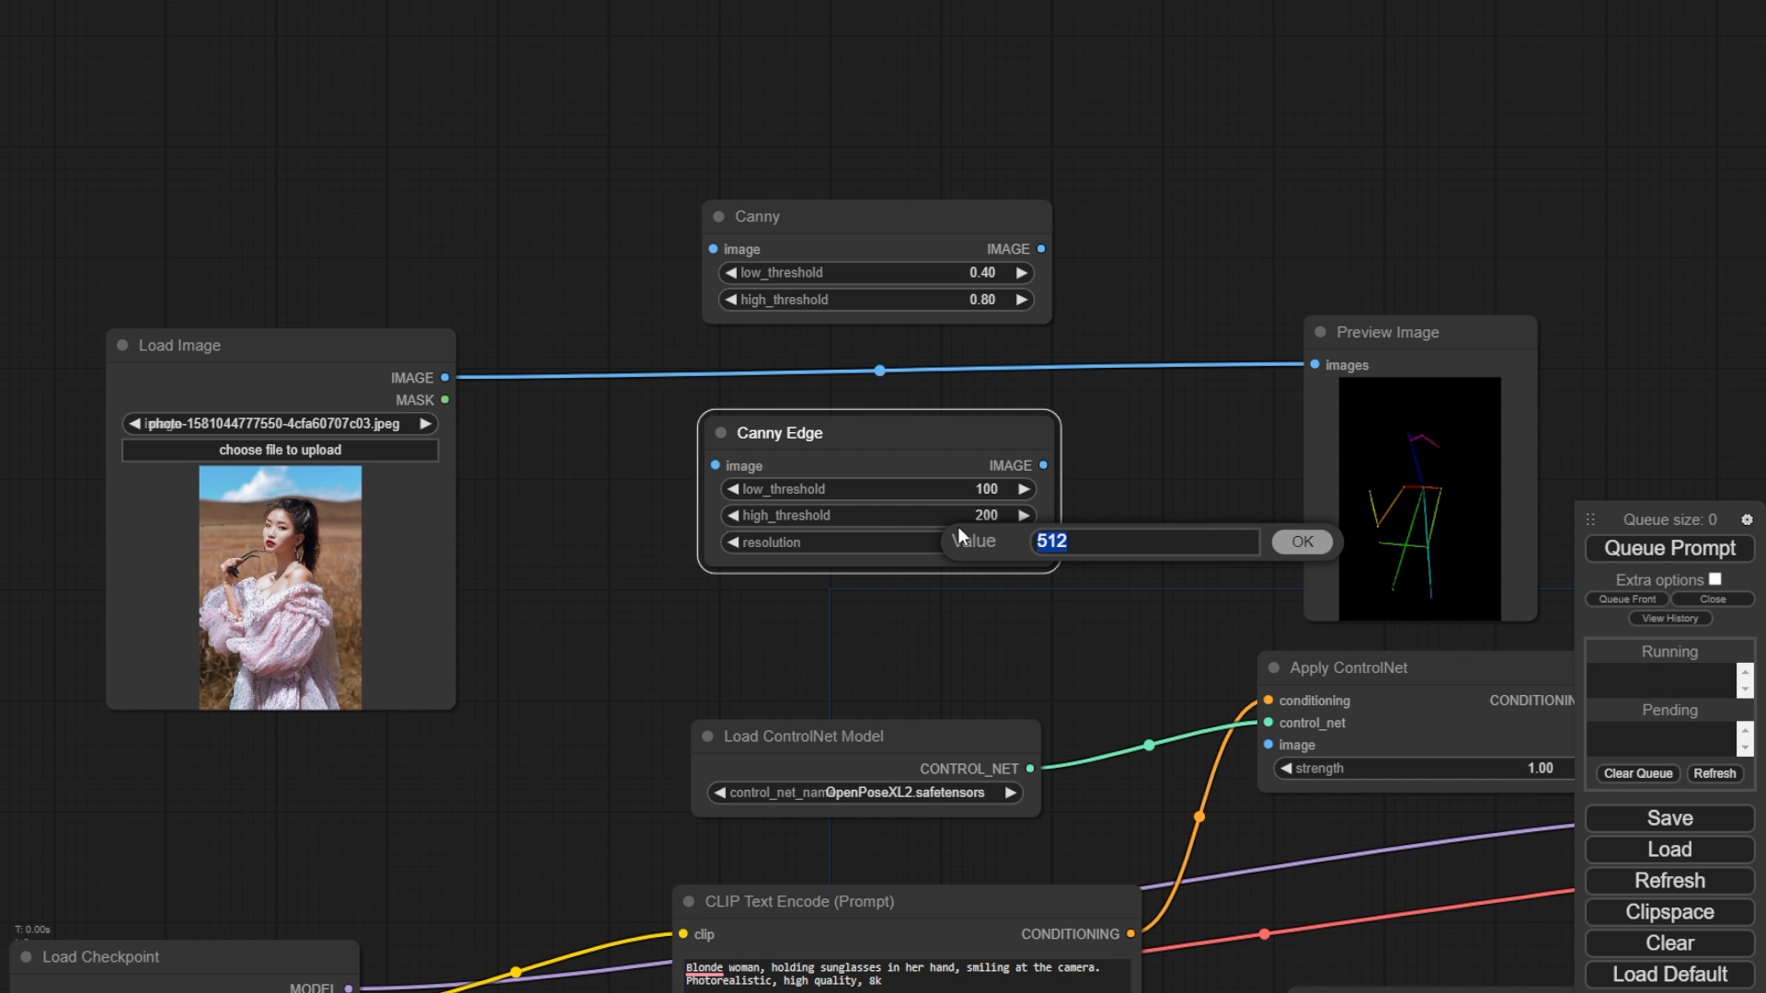
text(10234)
key(BackSpace)
key(BackSpace)
text(4)
key(Return)
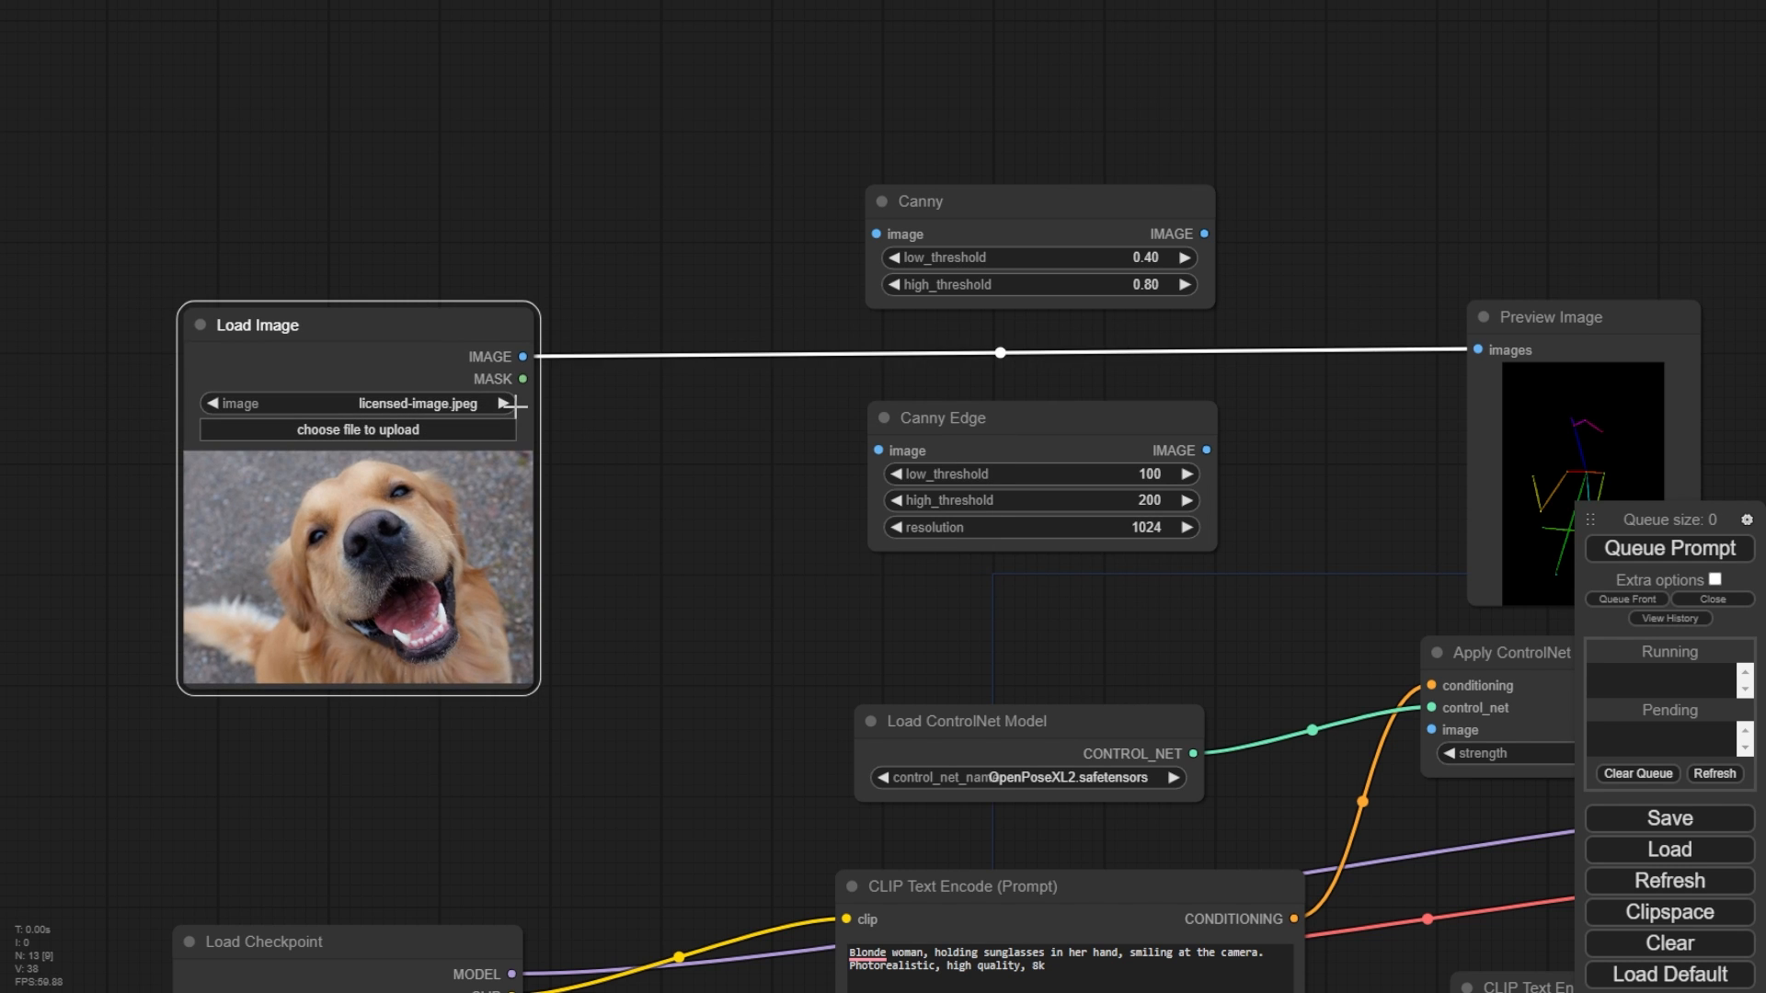
- Connect the loaded dog image to both Canny nodes and route each output to its own Preview Image node
drag(523, 357, 875, 233)
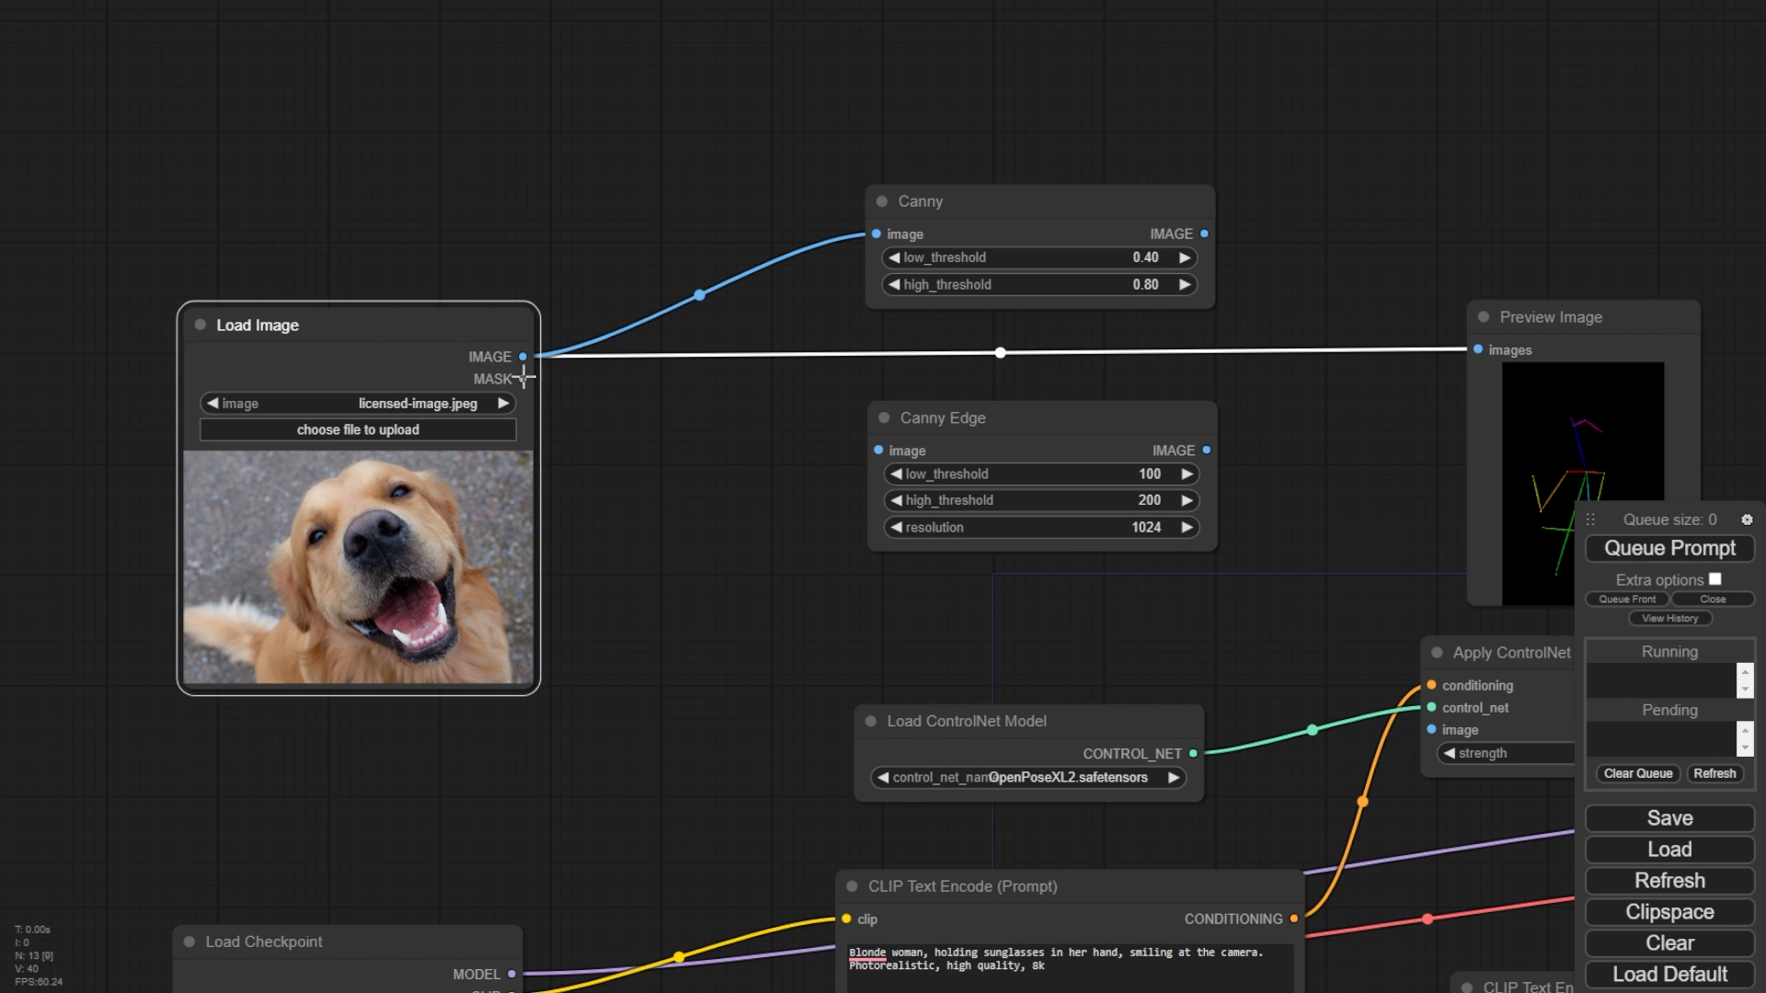
drag(524, 357, 879, 451)
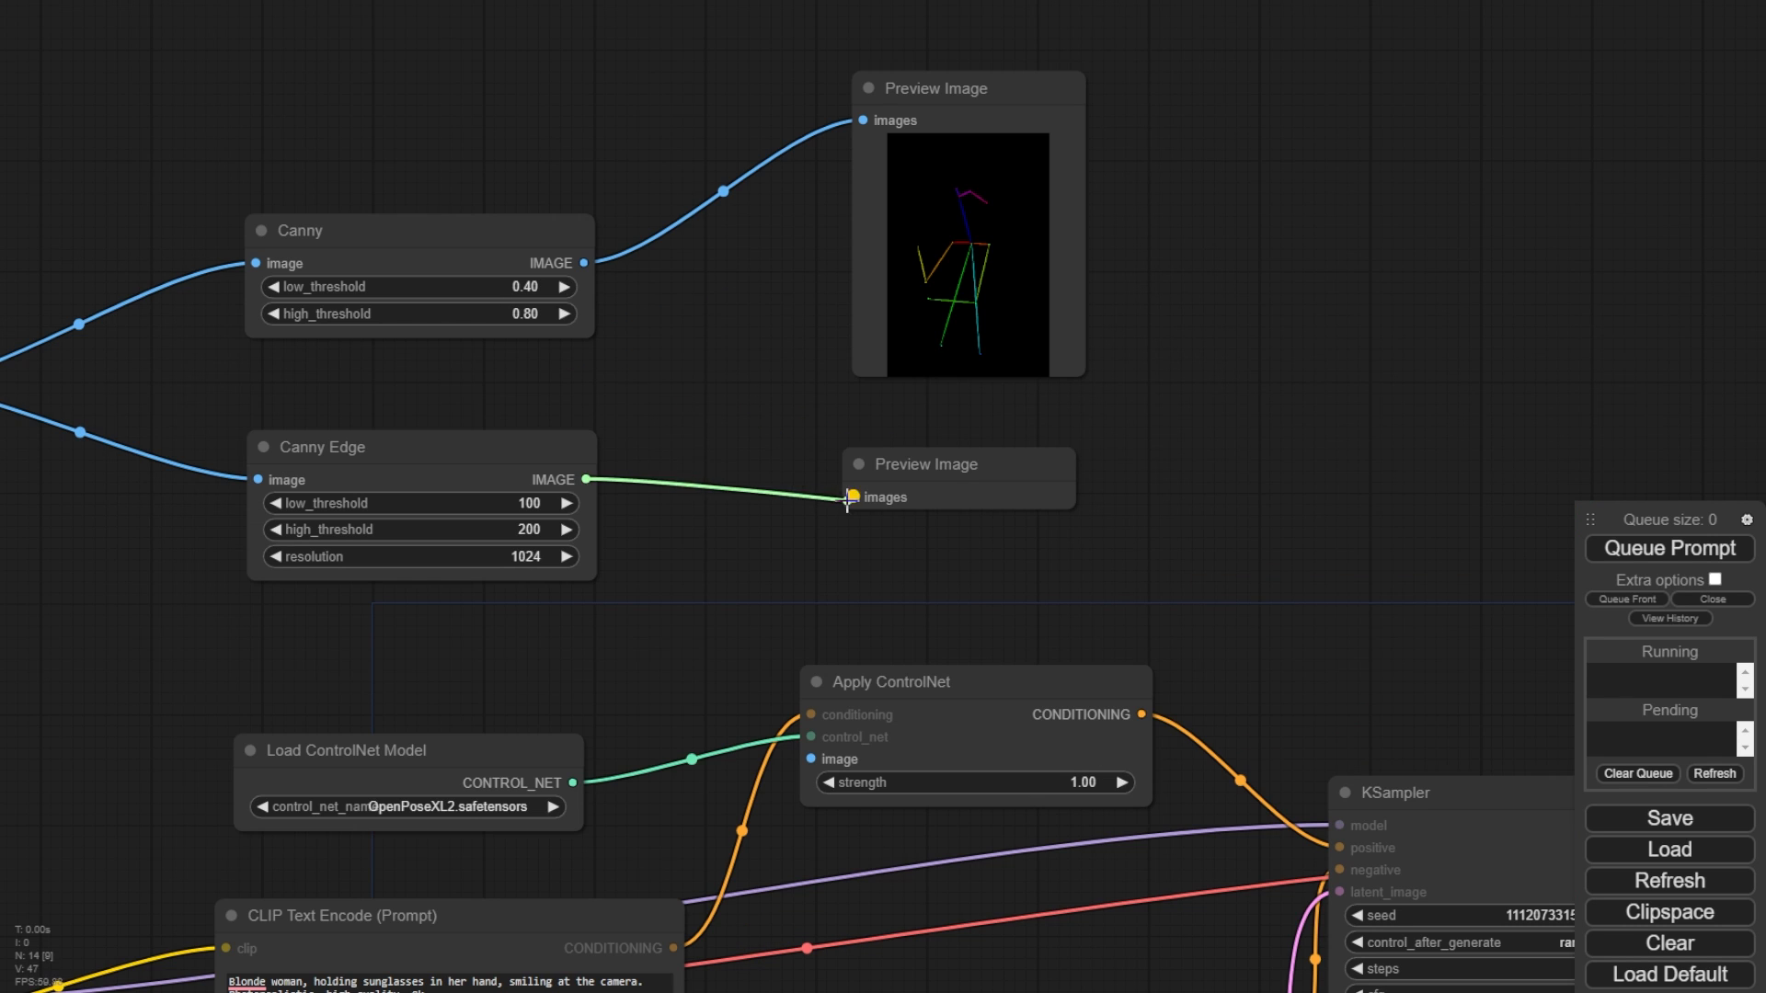
drag(859, 500, 855, 497)
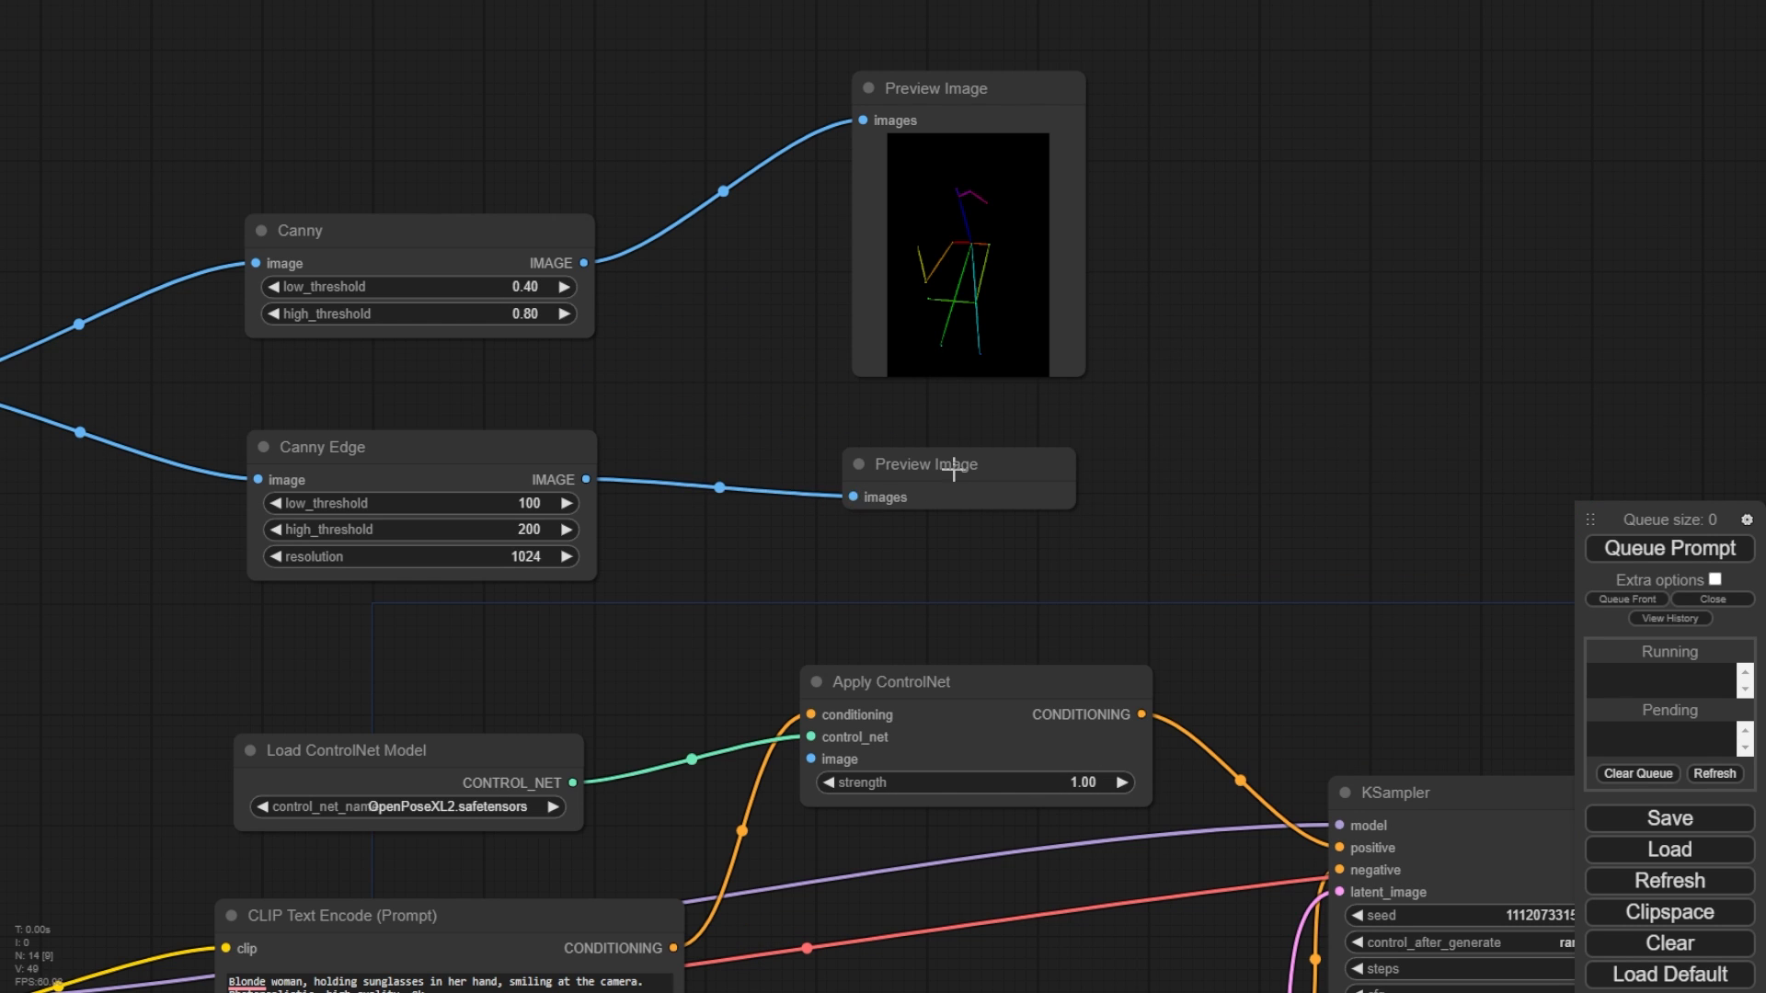
drag(954, 471, 945, 452)
drag(1262, 470, 1450, 310)
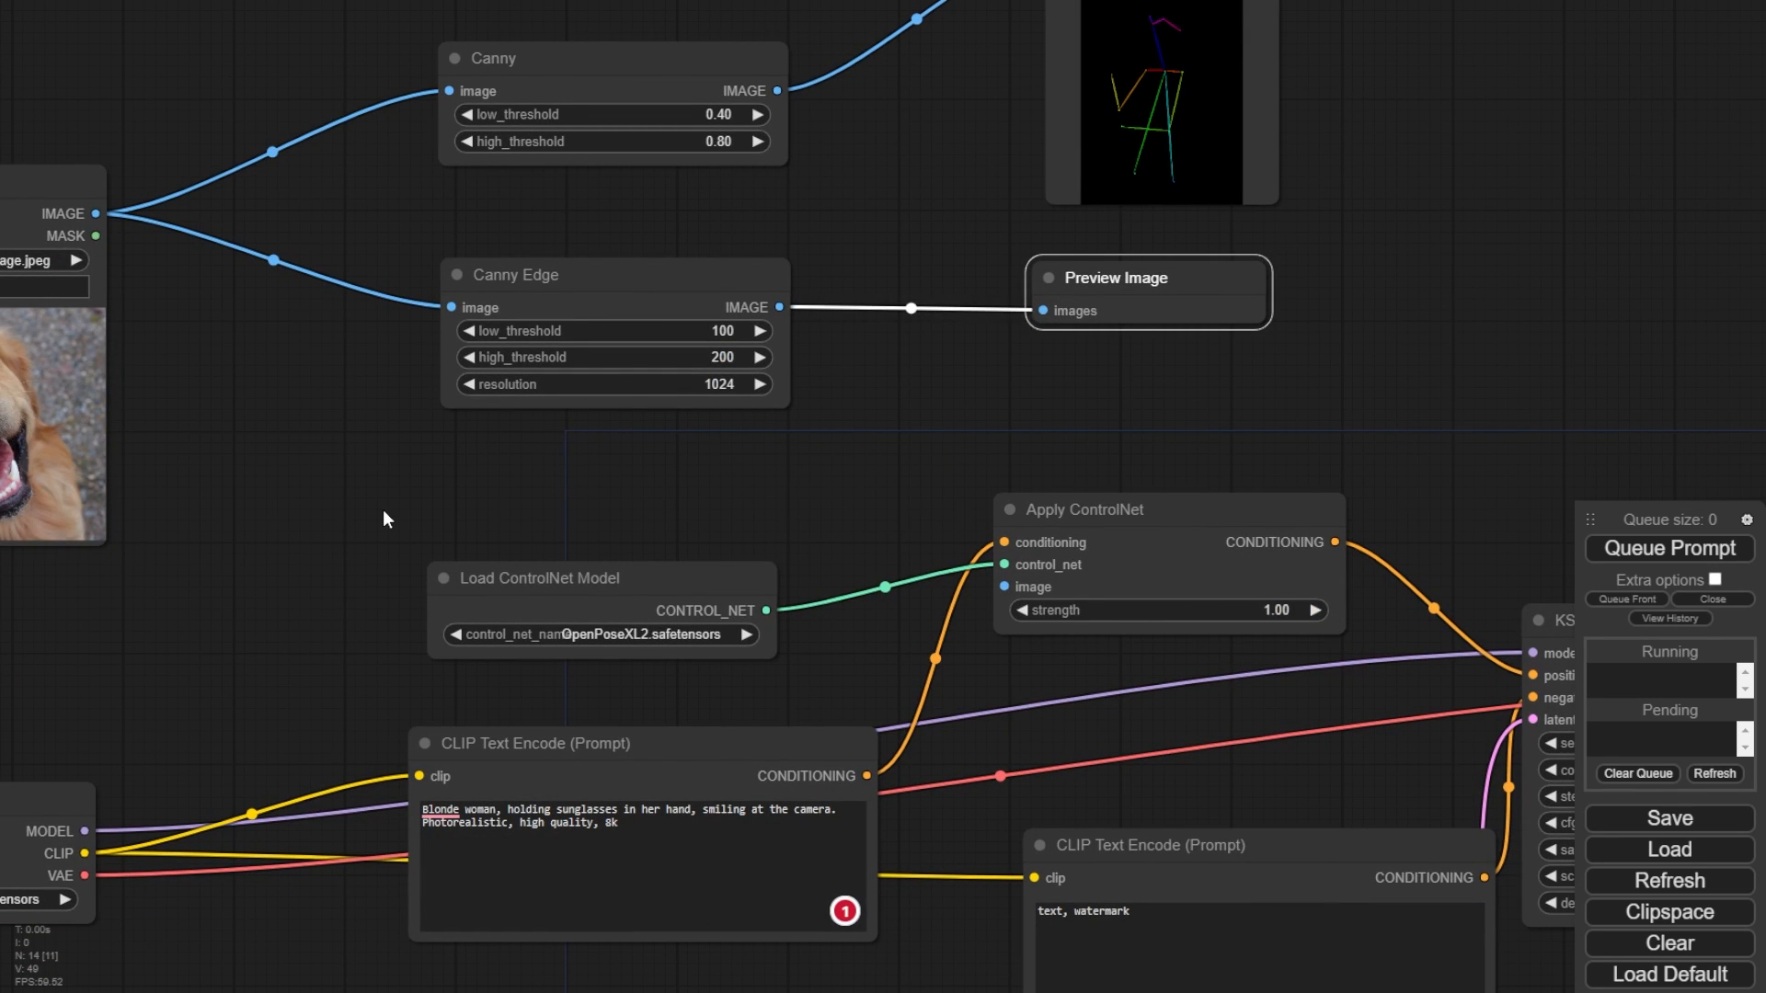
- Queue the prompt and compare the Canny and Canny Edge preview images
drag(383, 511, 591, 481)
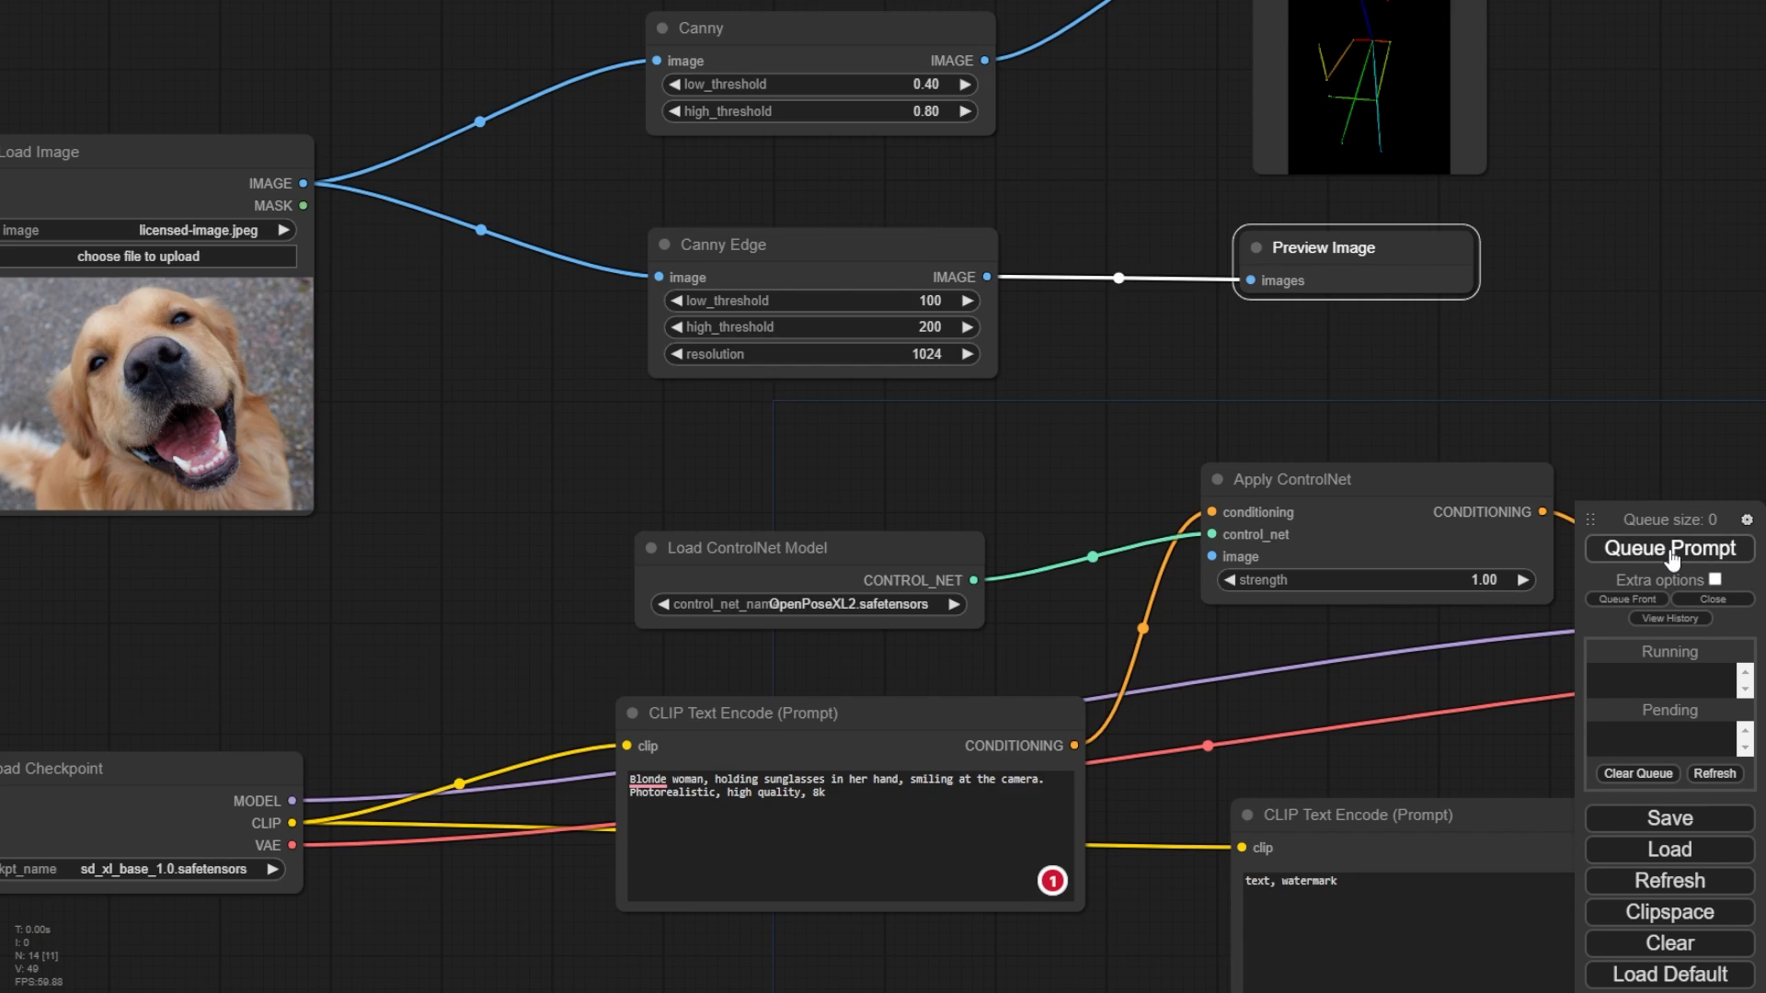
click(1671, 548)
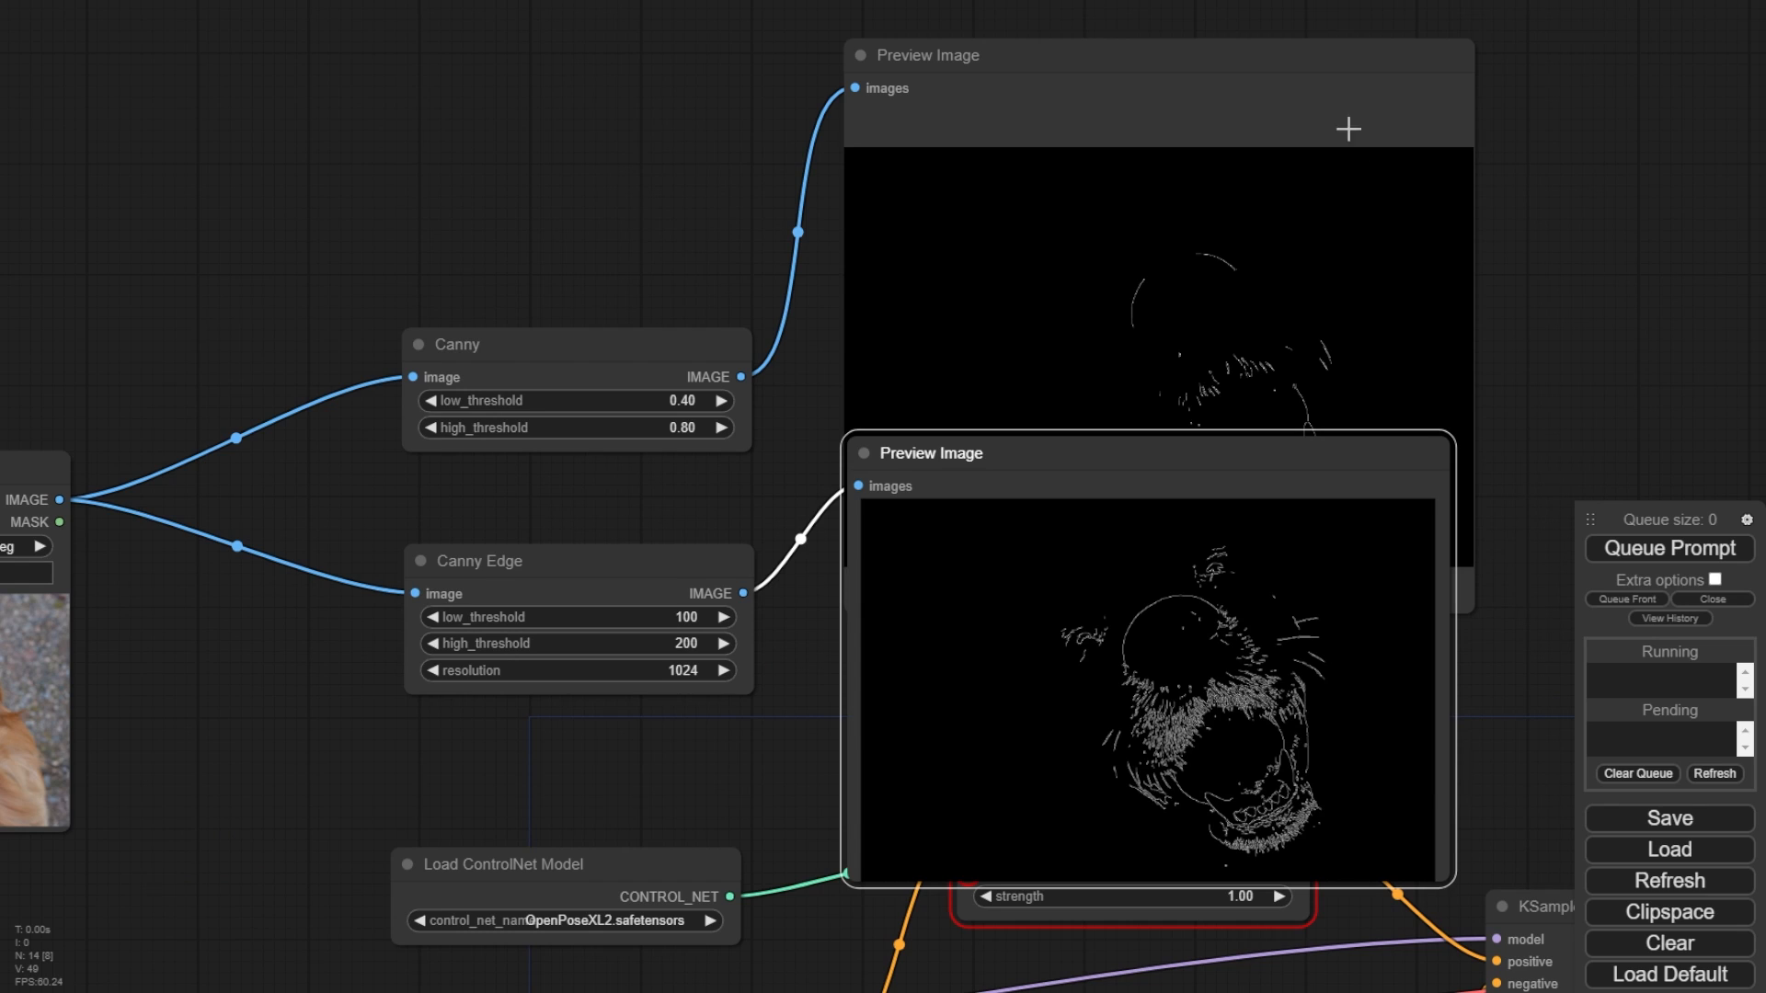
drag(1352, 130, 1322, 20)
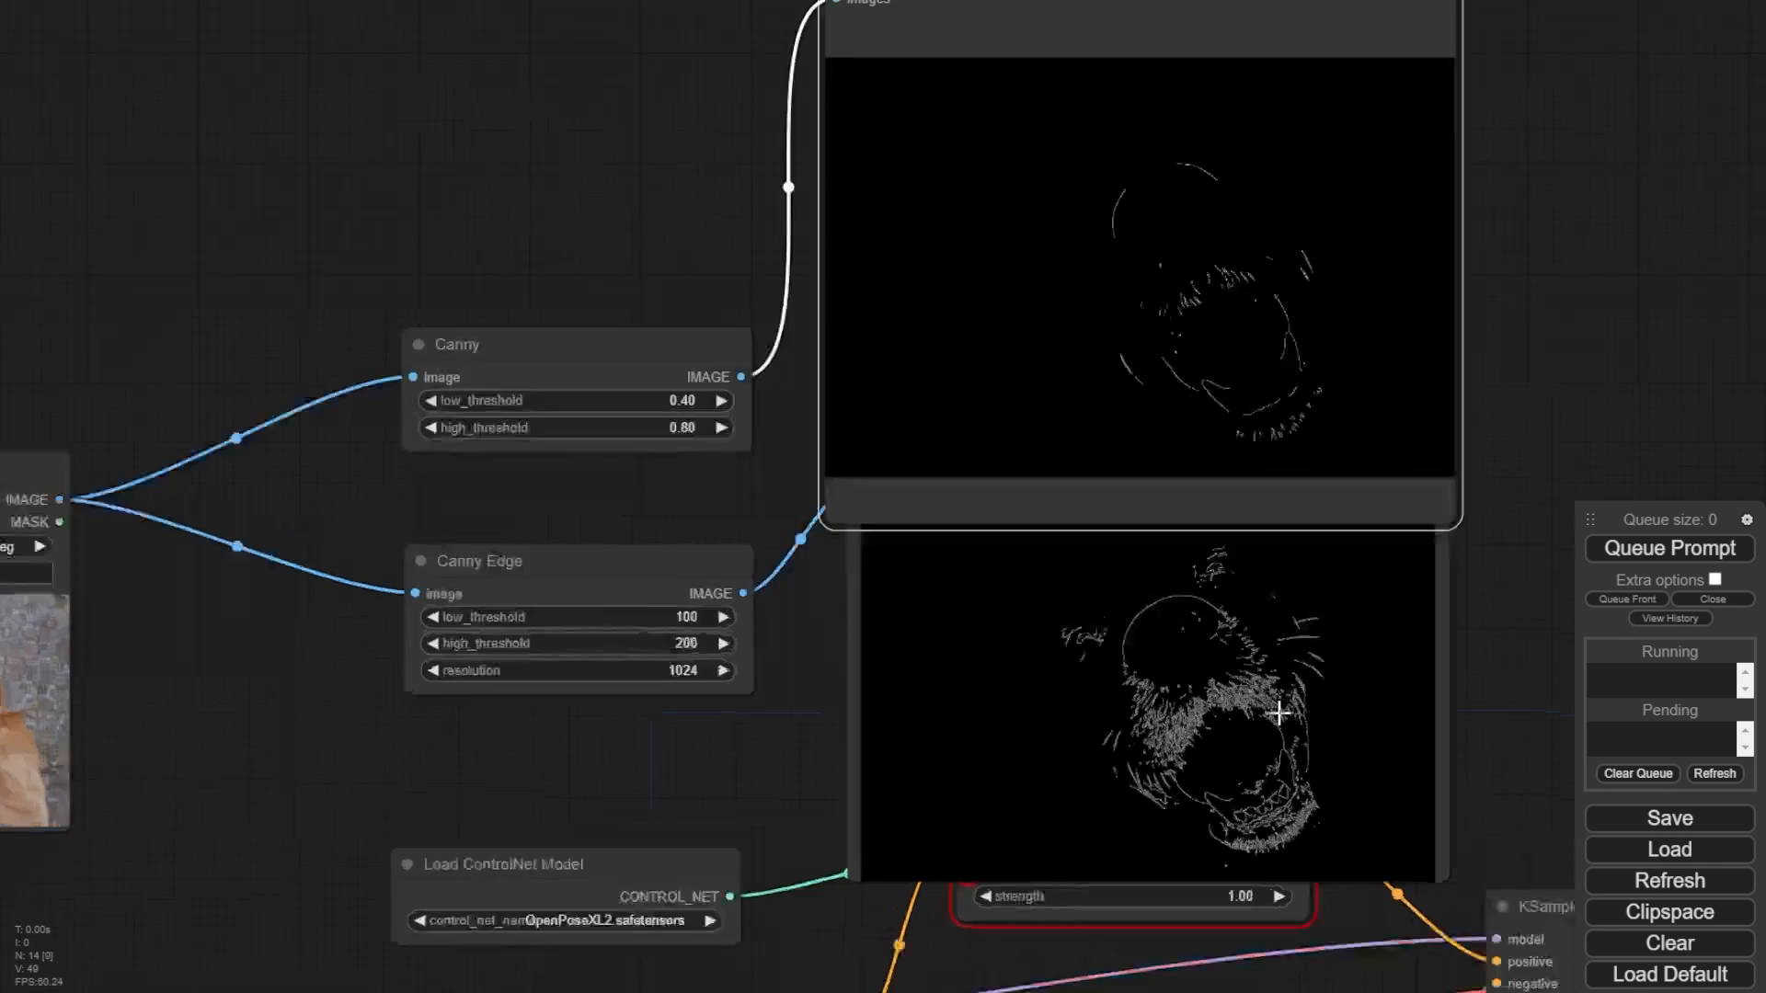
scroll(1278, 712, up, 9)
scroll(1368, 828, down, 4)
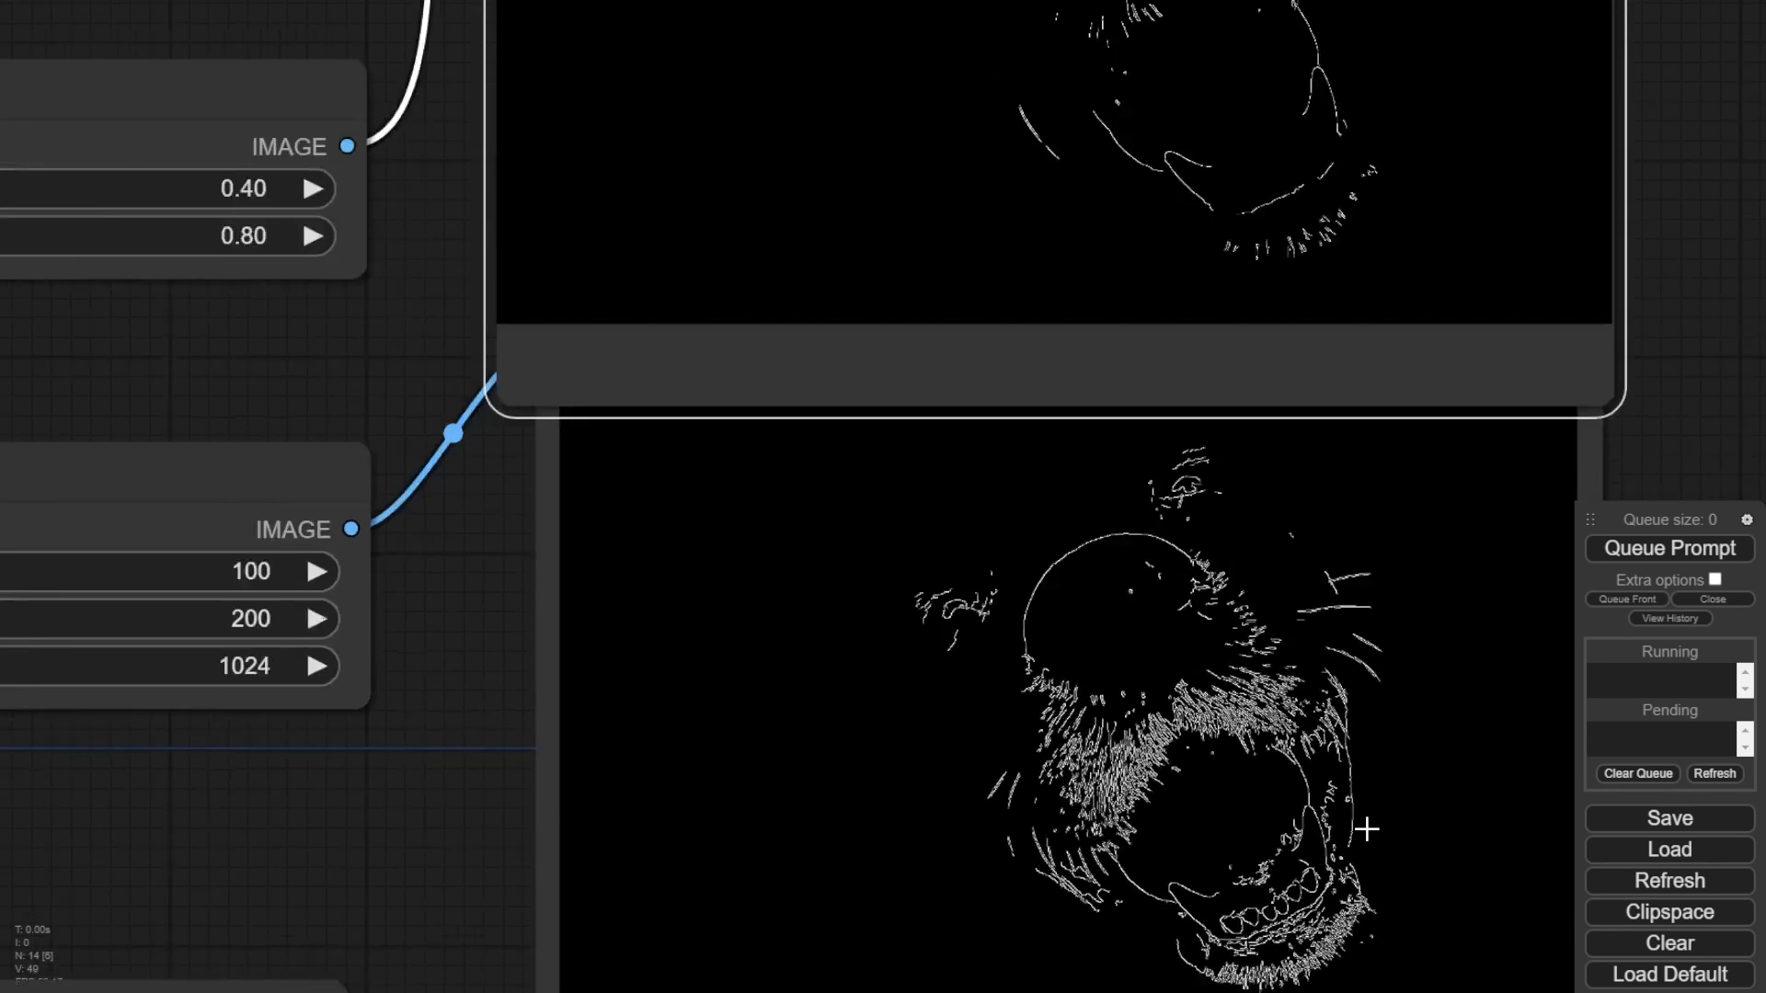
scroll(952, 625, down, 6)
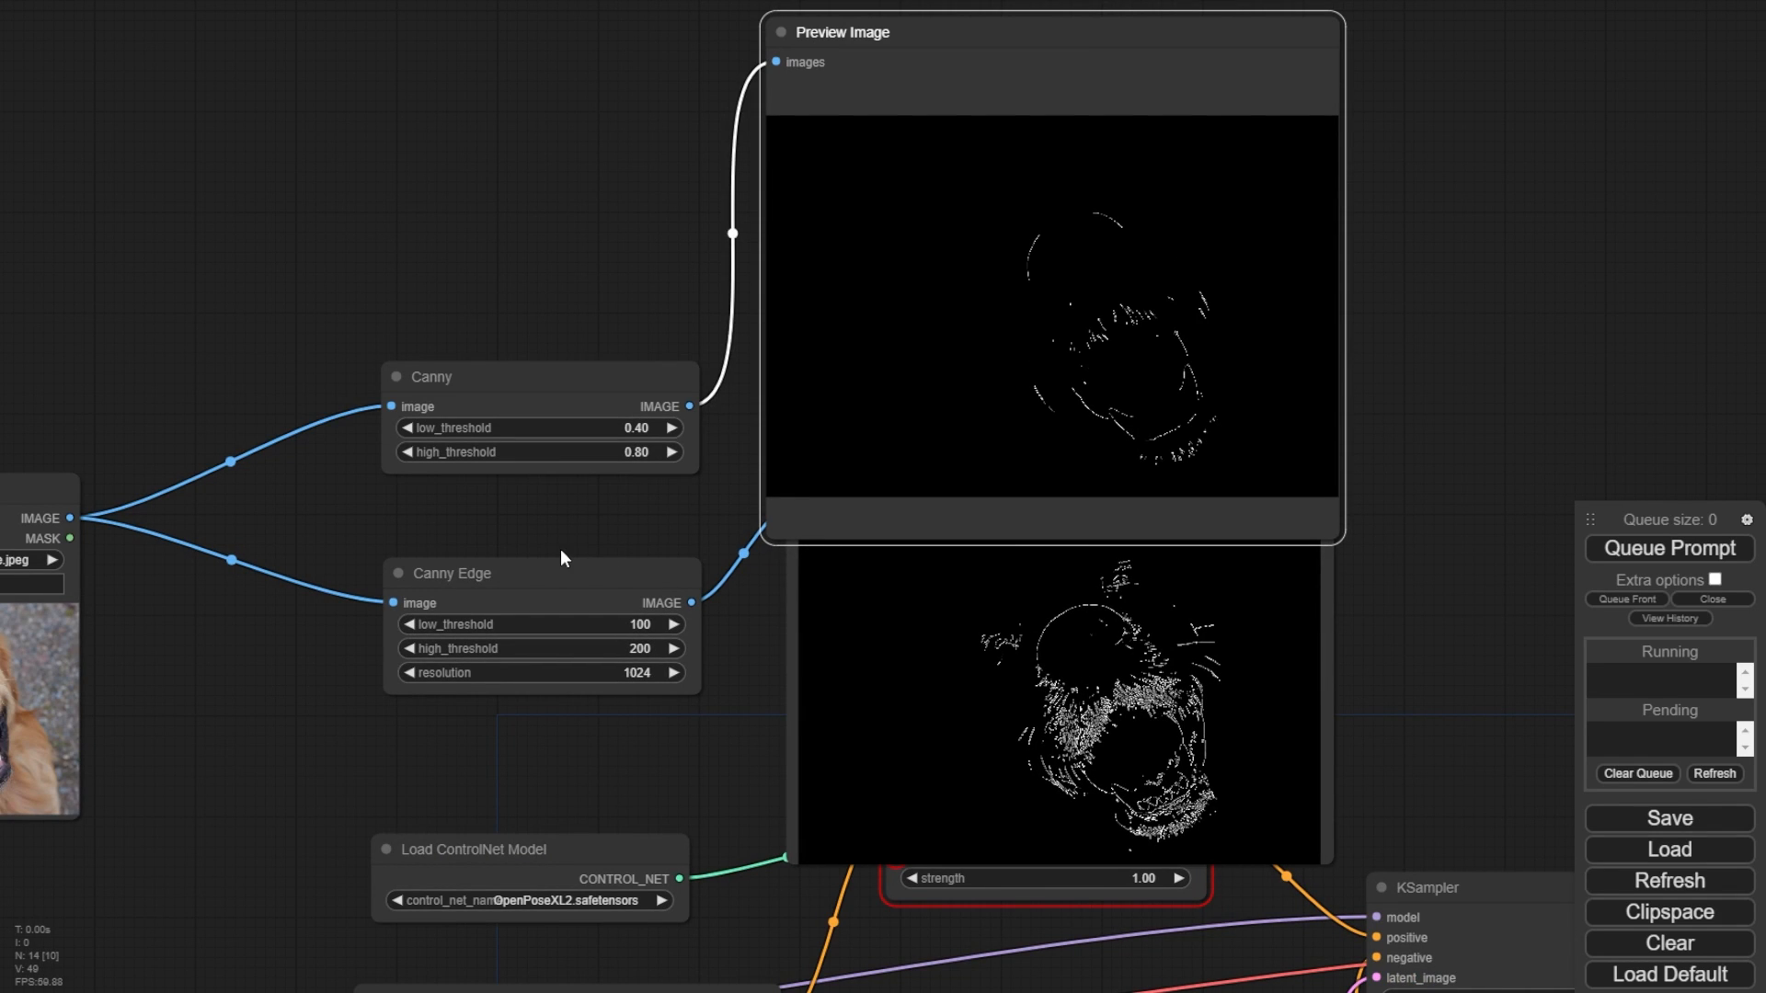
- Delete the Canny node together with its Preview Image node, keeping only the Canny Edge branch
click(618, 415)
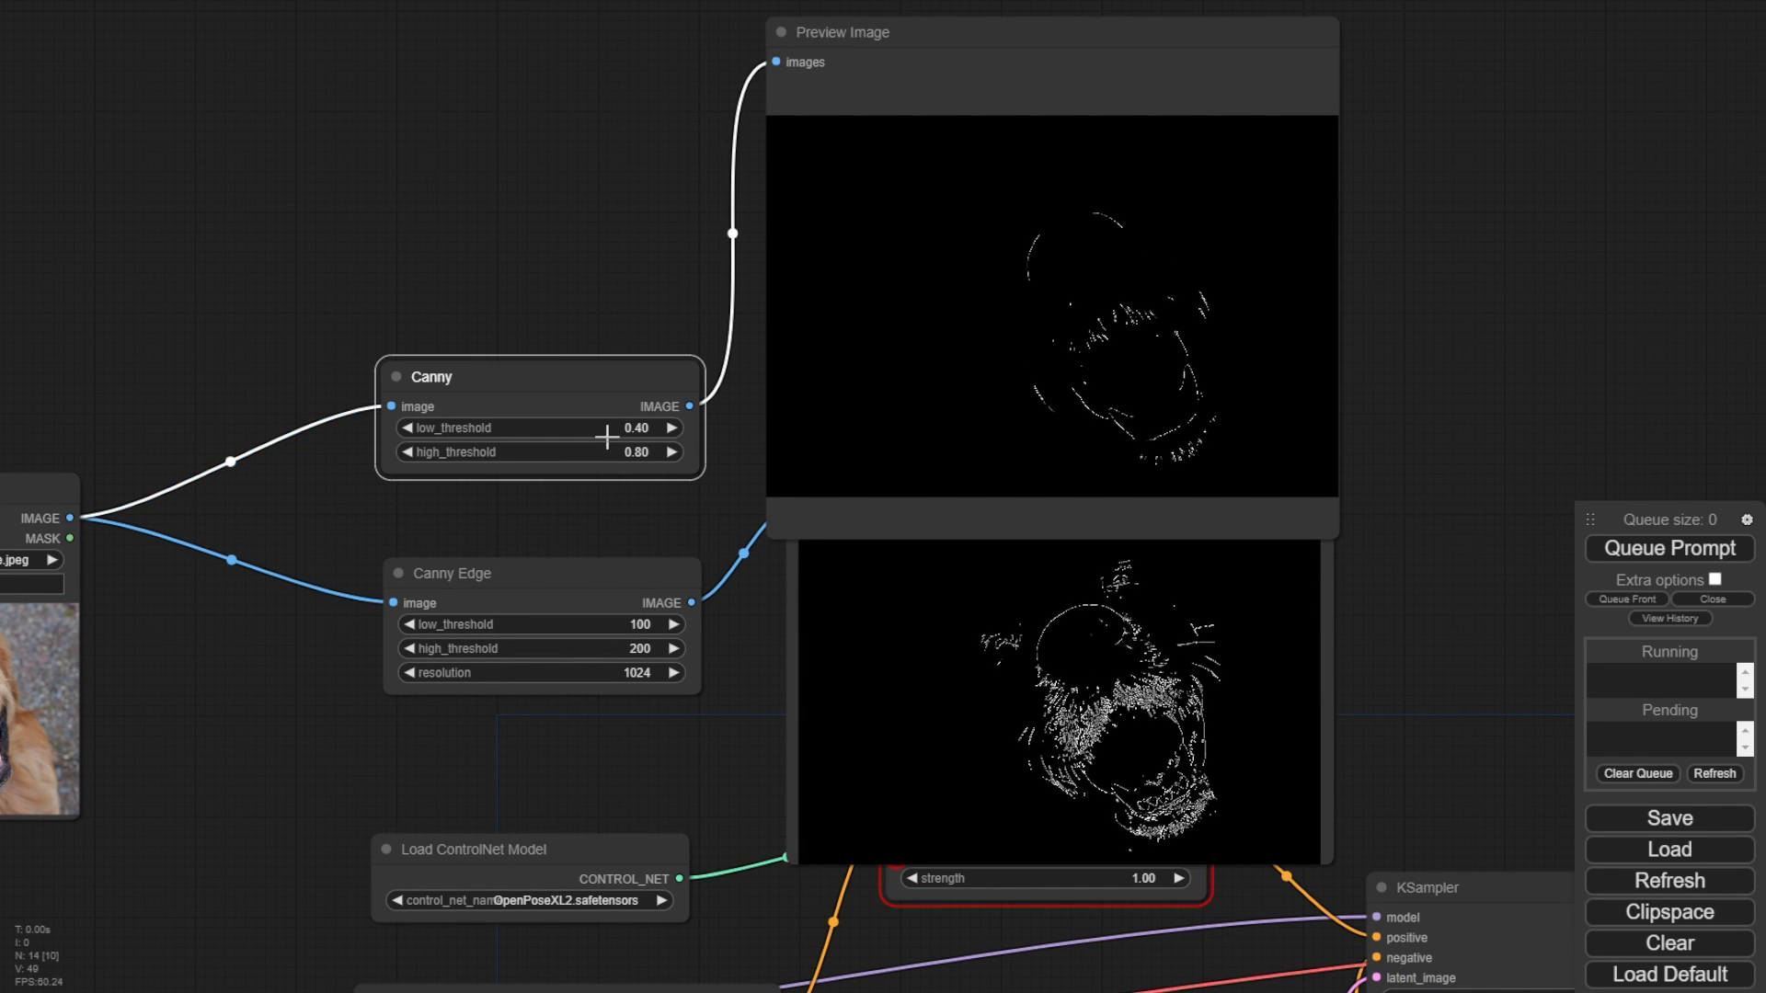
drag(488, 366, 814, 217)
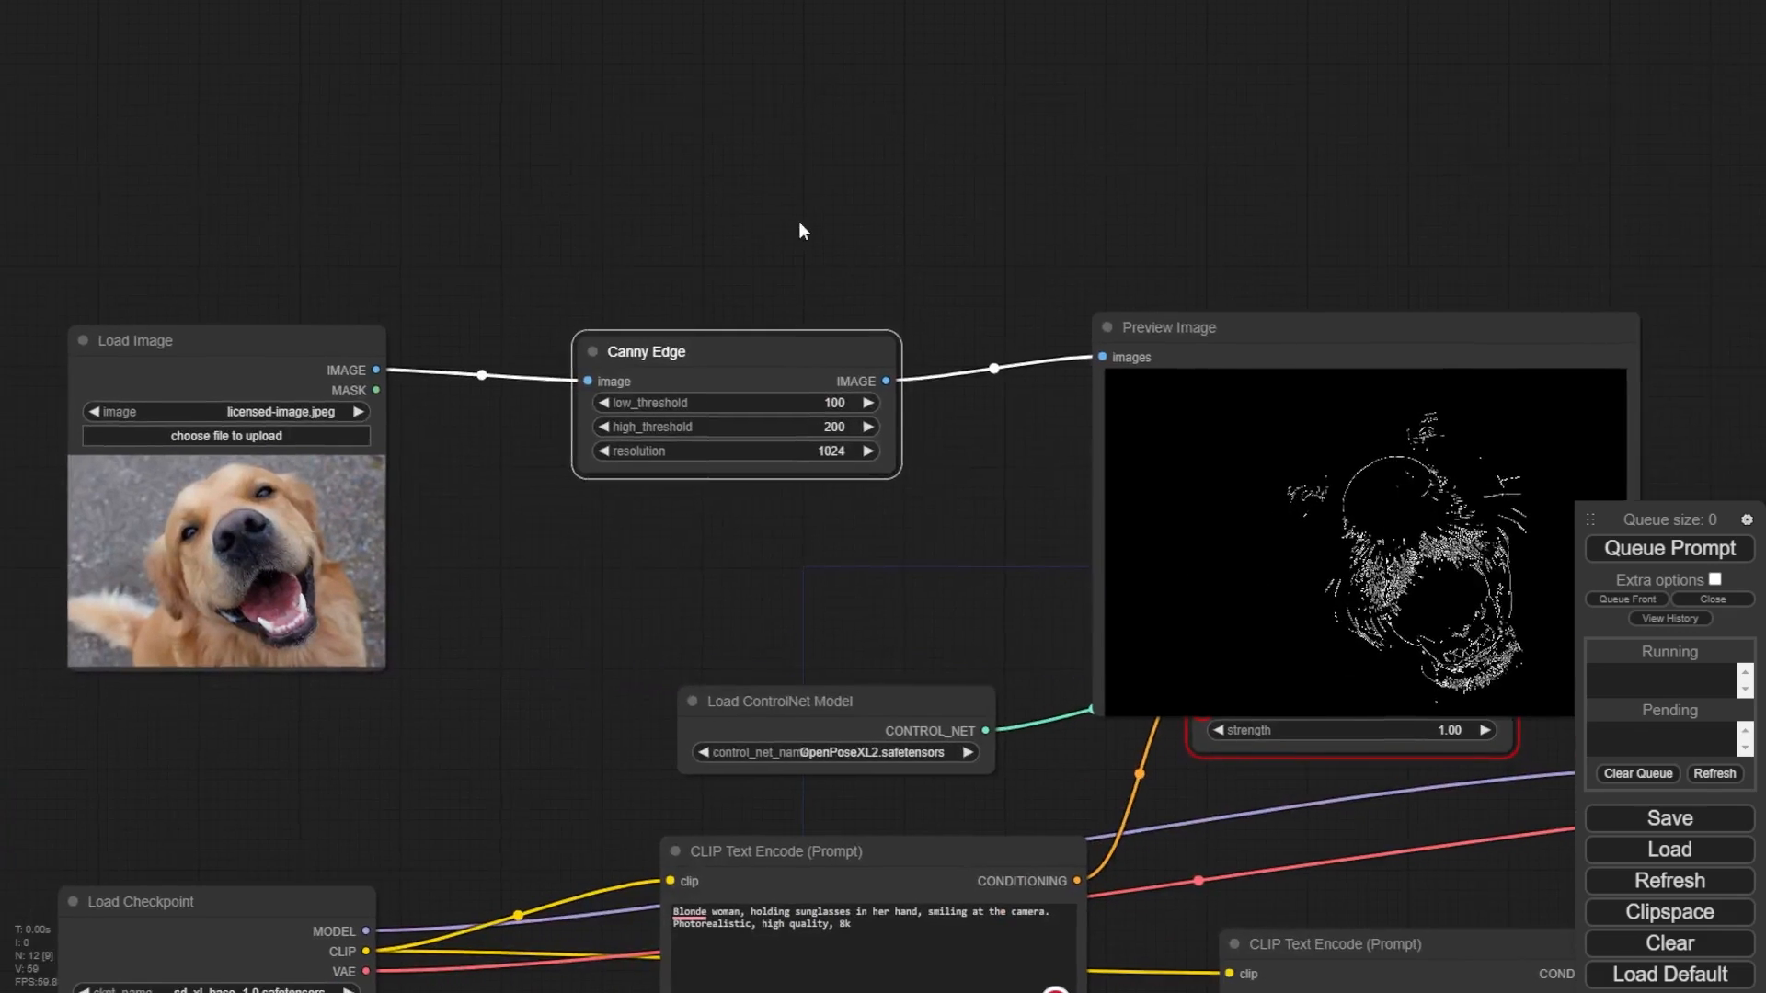
drag(1388, 333, 1257, 169)
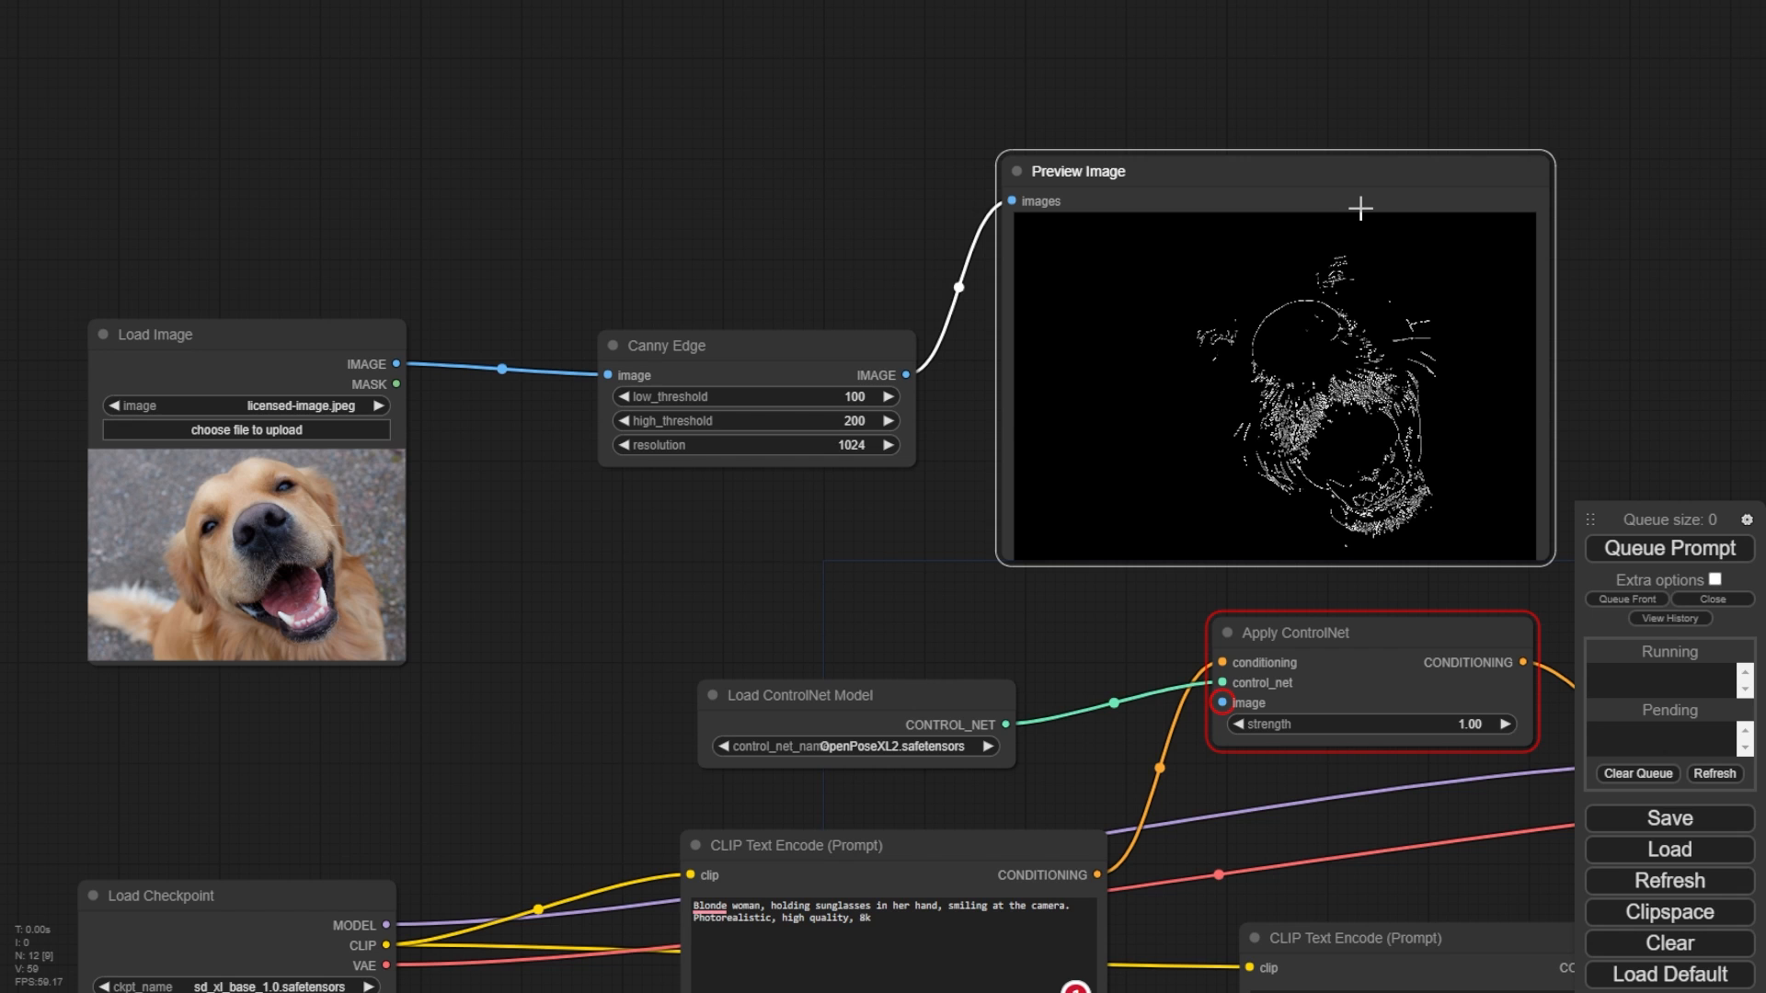
drag(1662, 227, 1516, 123)
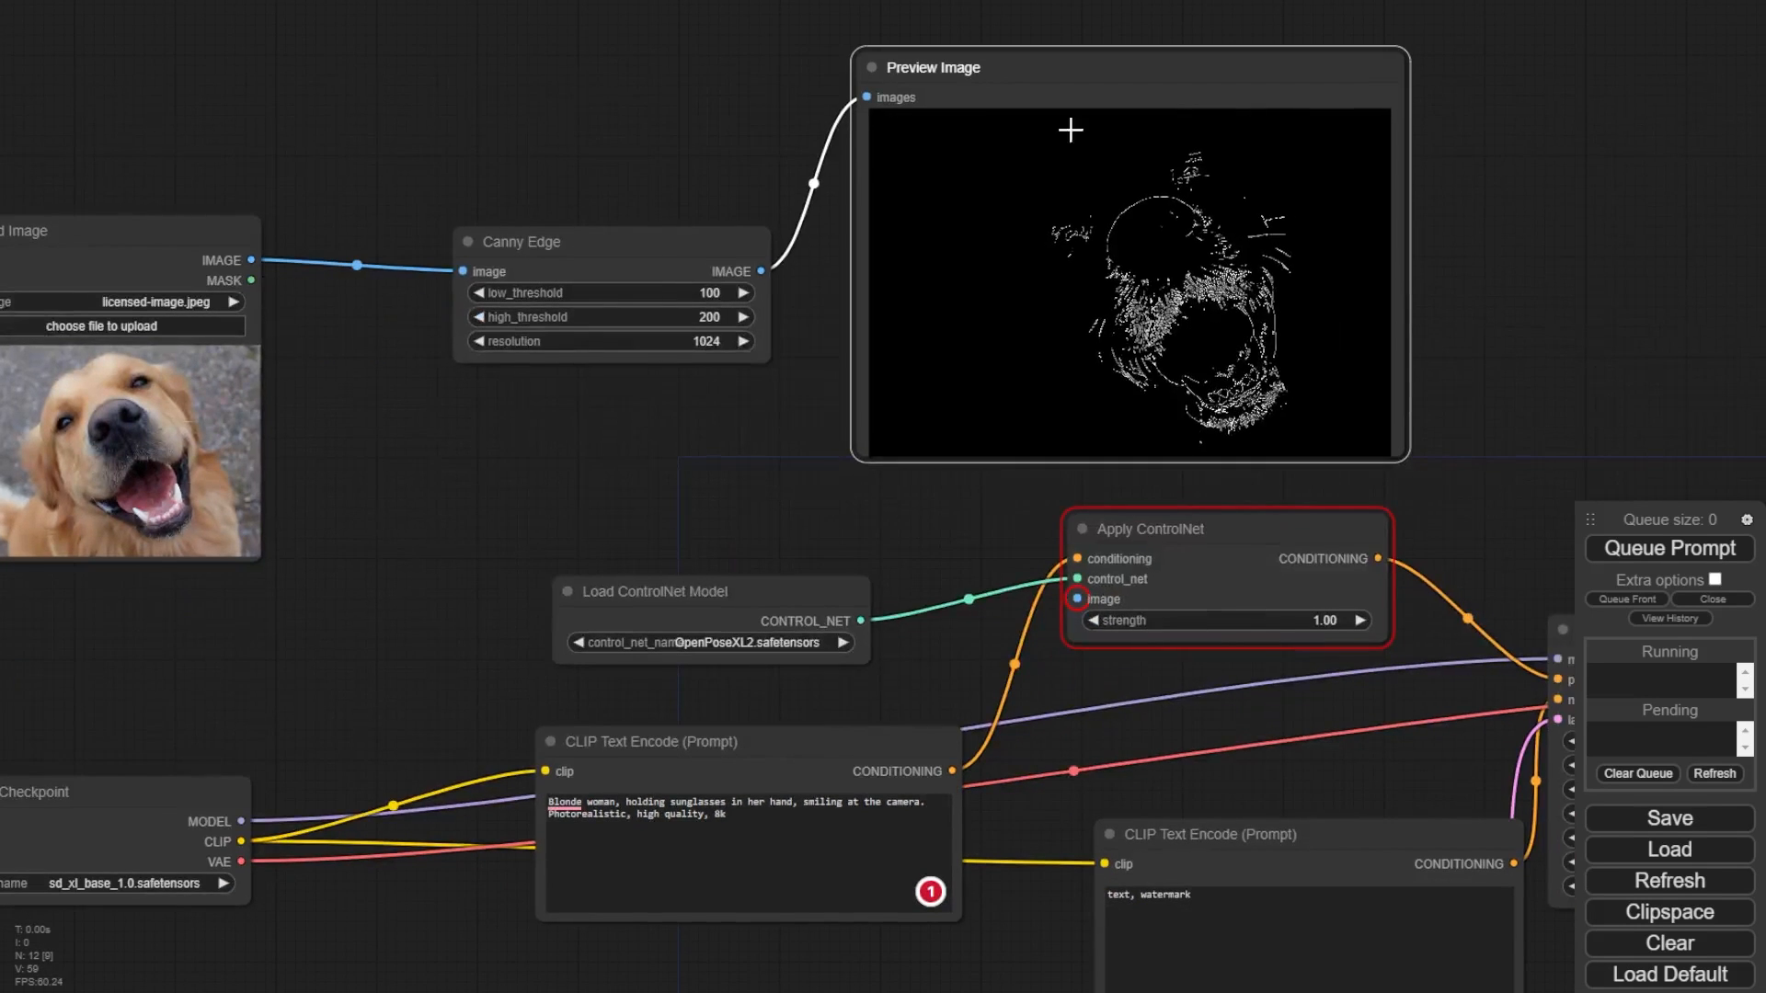
mouse_move(761, 271)
mouse_down()
mouse_move(847, 429)
mouse_move(947, 548)
mouse_move(763, 271)
mouse_up()
drag(477, 451, 304, 244)
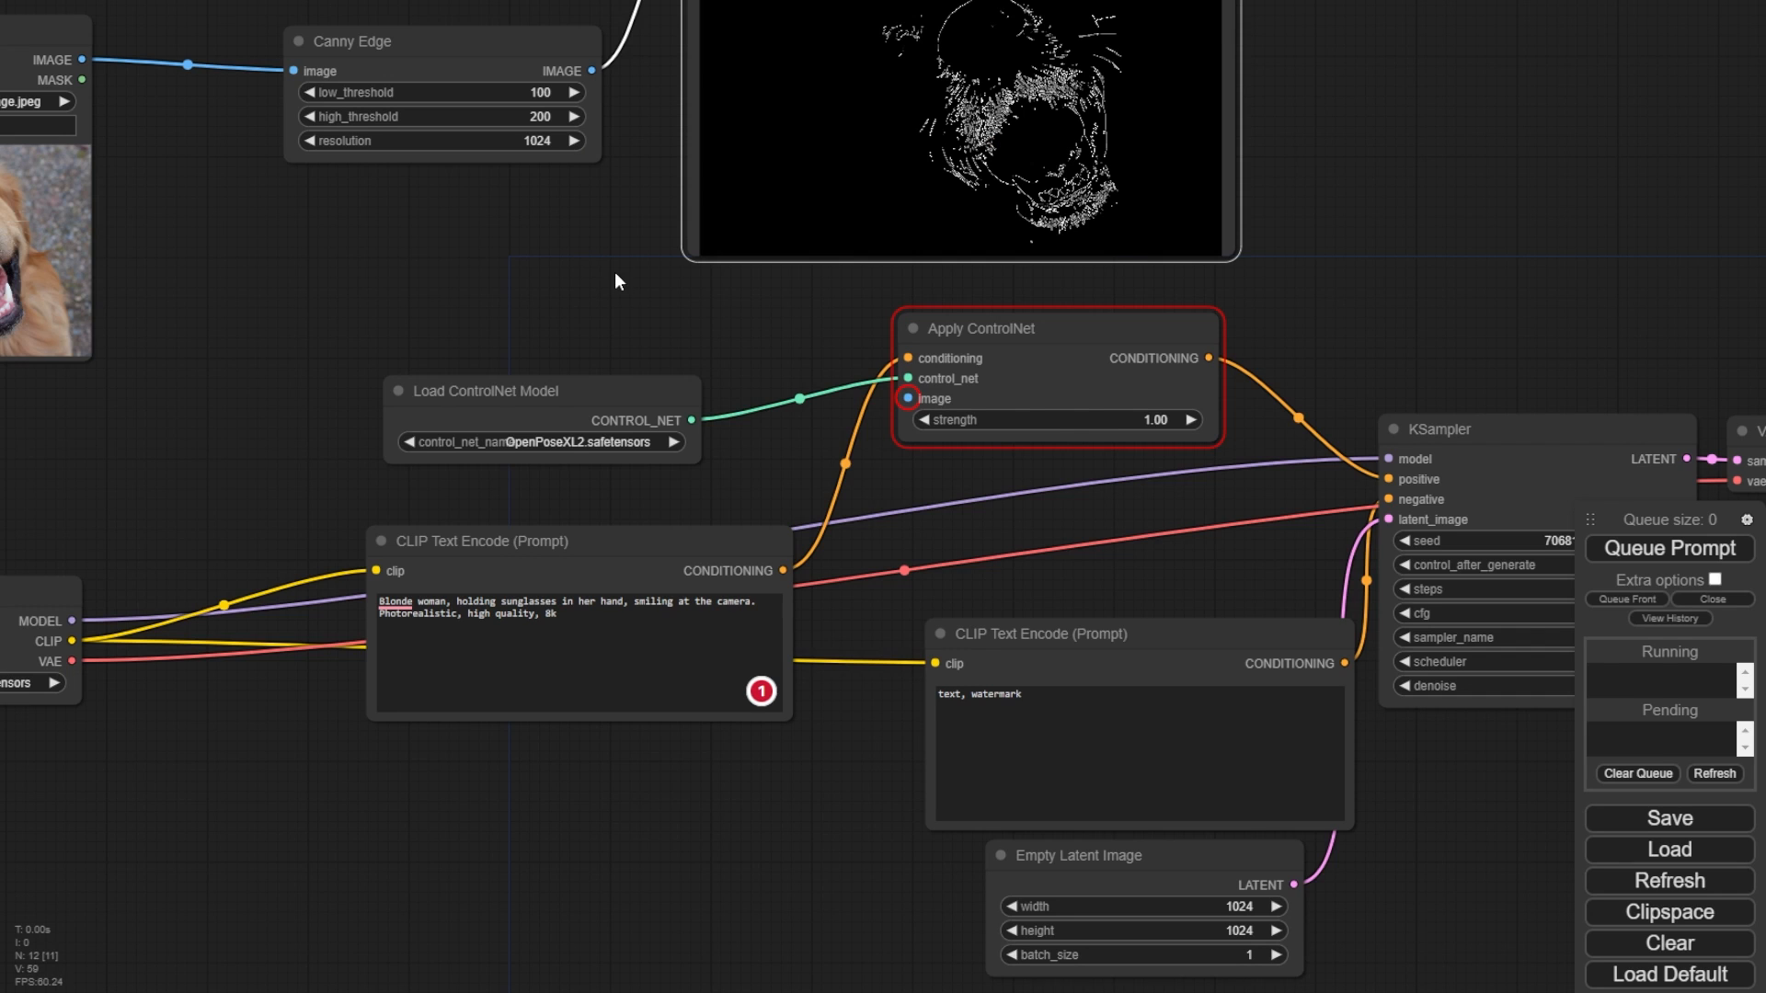
drag(570, 387, 576, 389)
drag(464, 324, 497, 304)
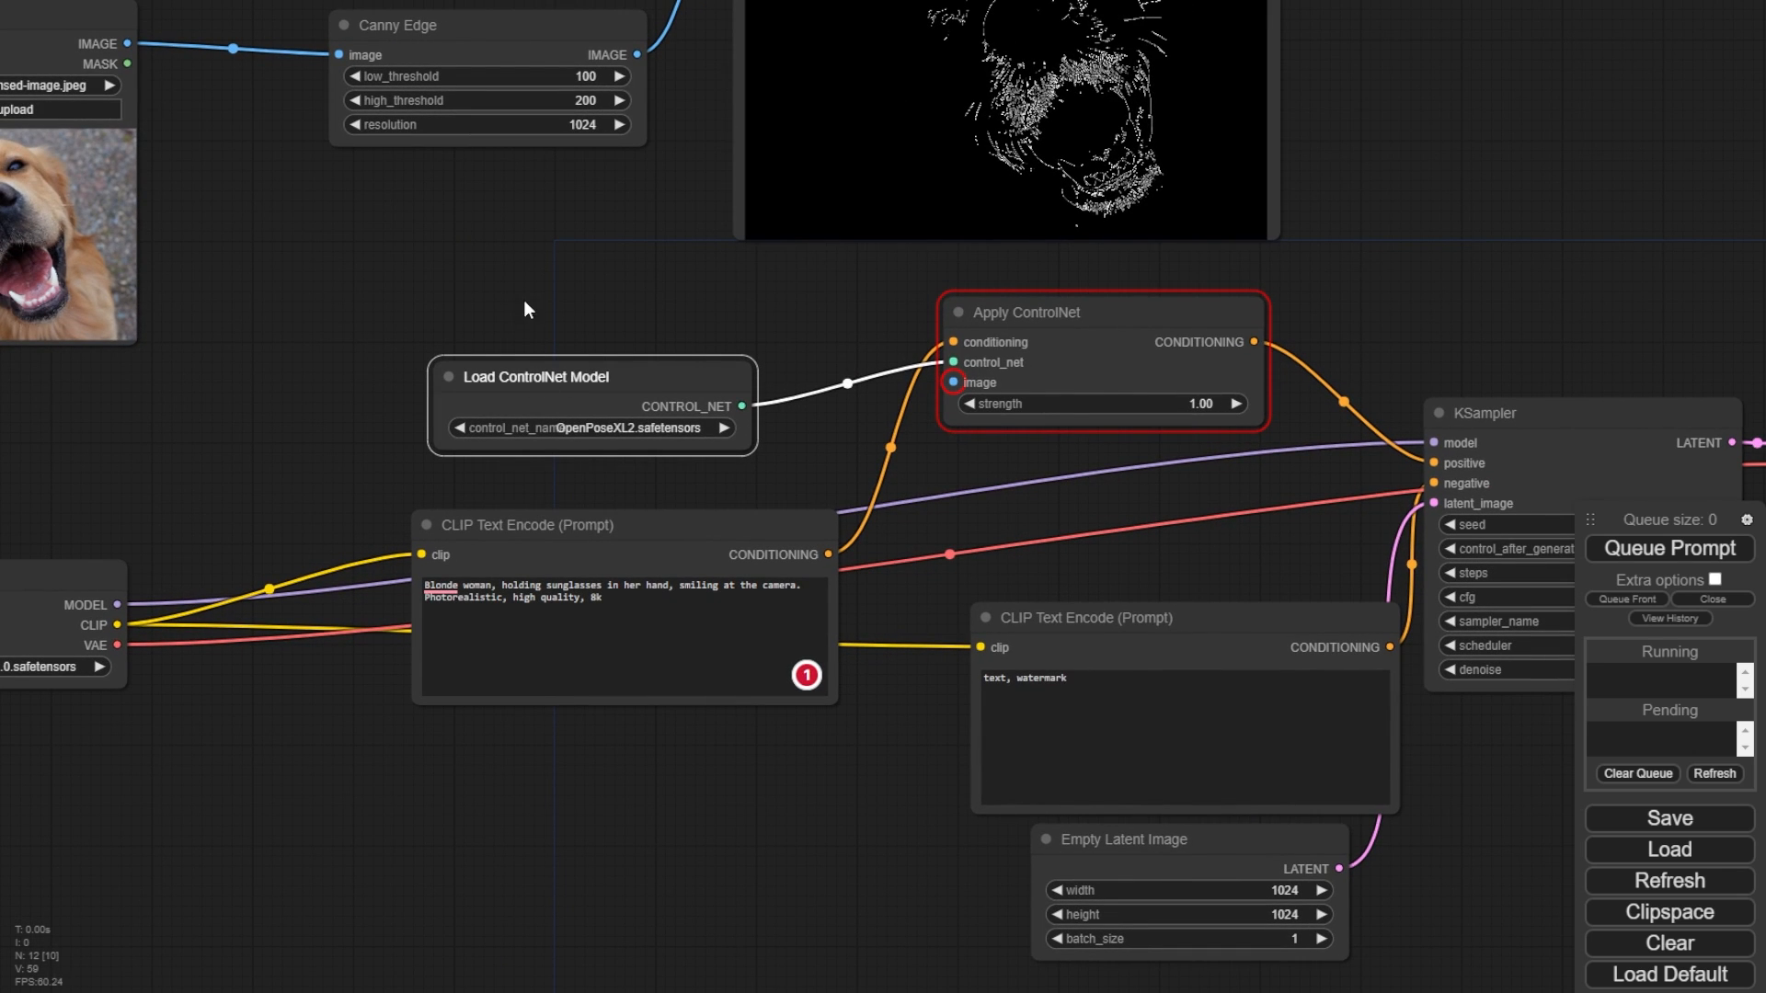
double_click(488, 292)
text(loadco)
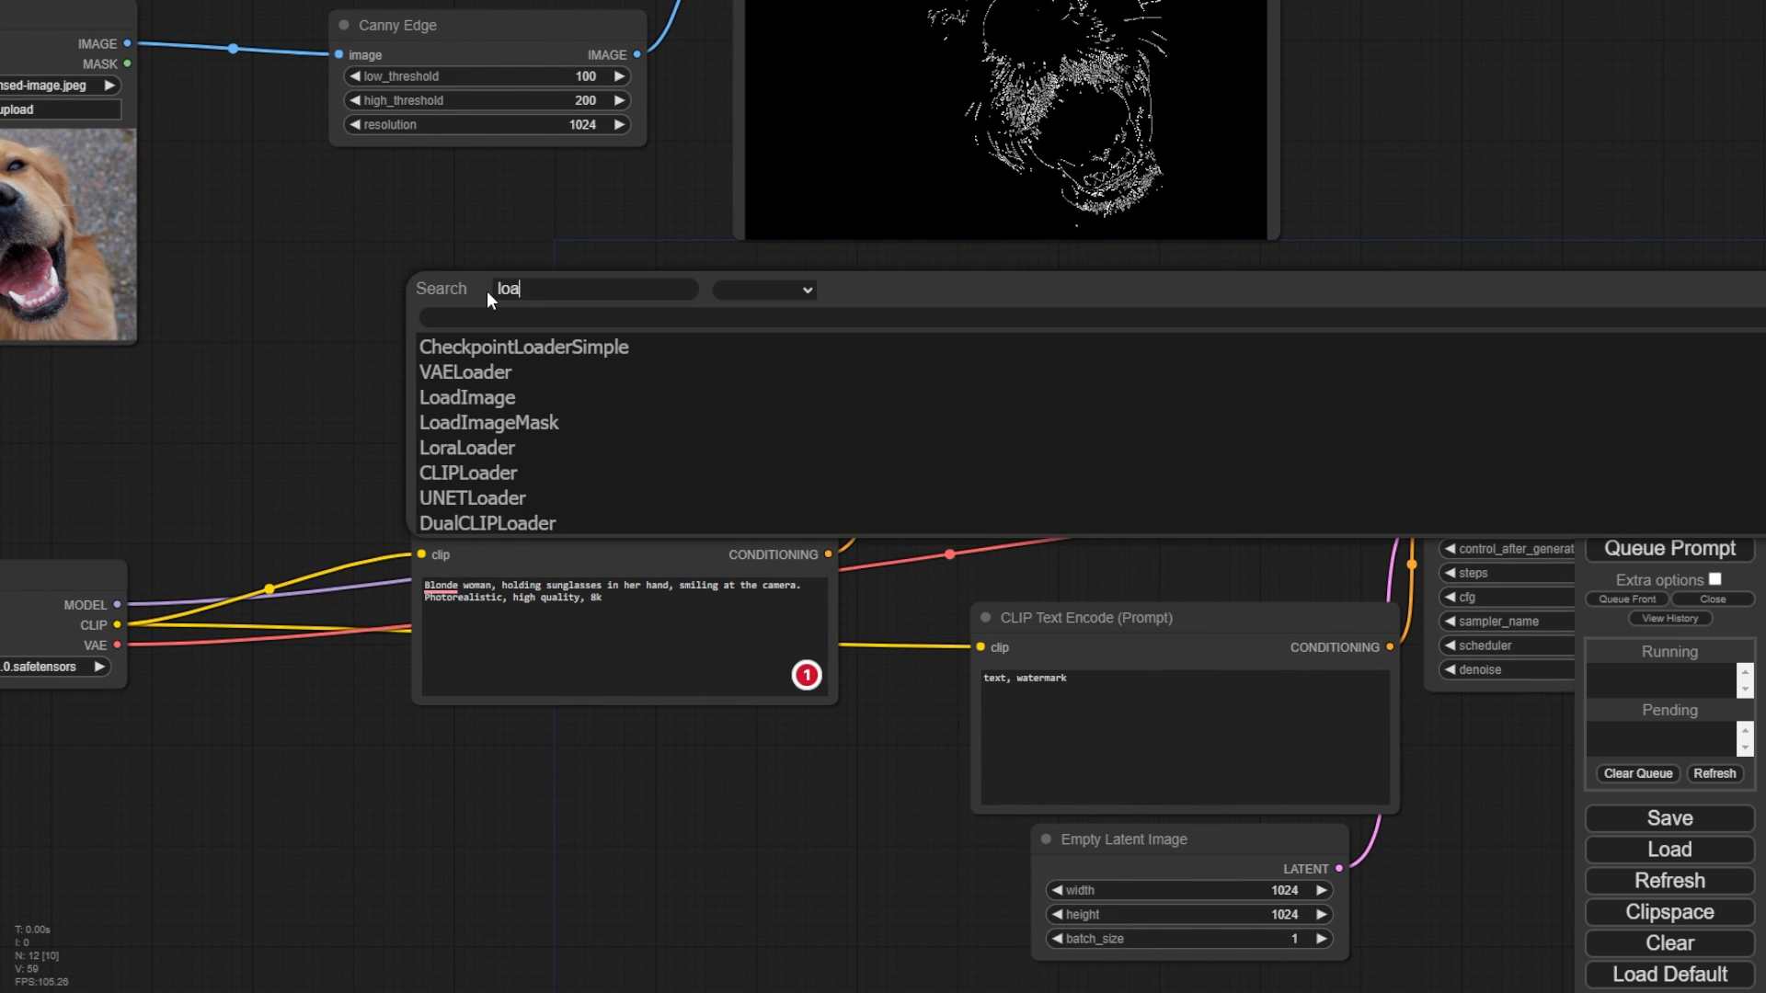
key(BackSpace)
key(BackSpace)
key(BackSpace)
key(BackSpace)
key(BackSpace)
key(BackSpace)
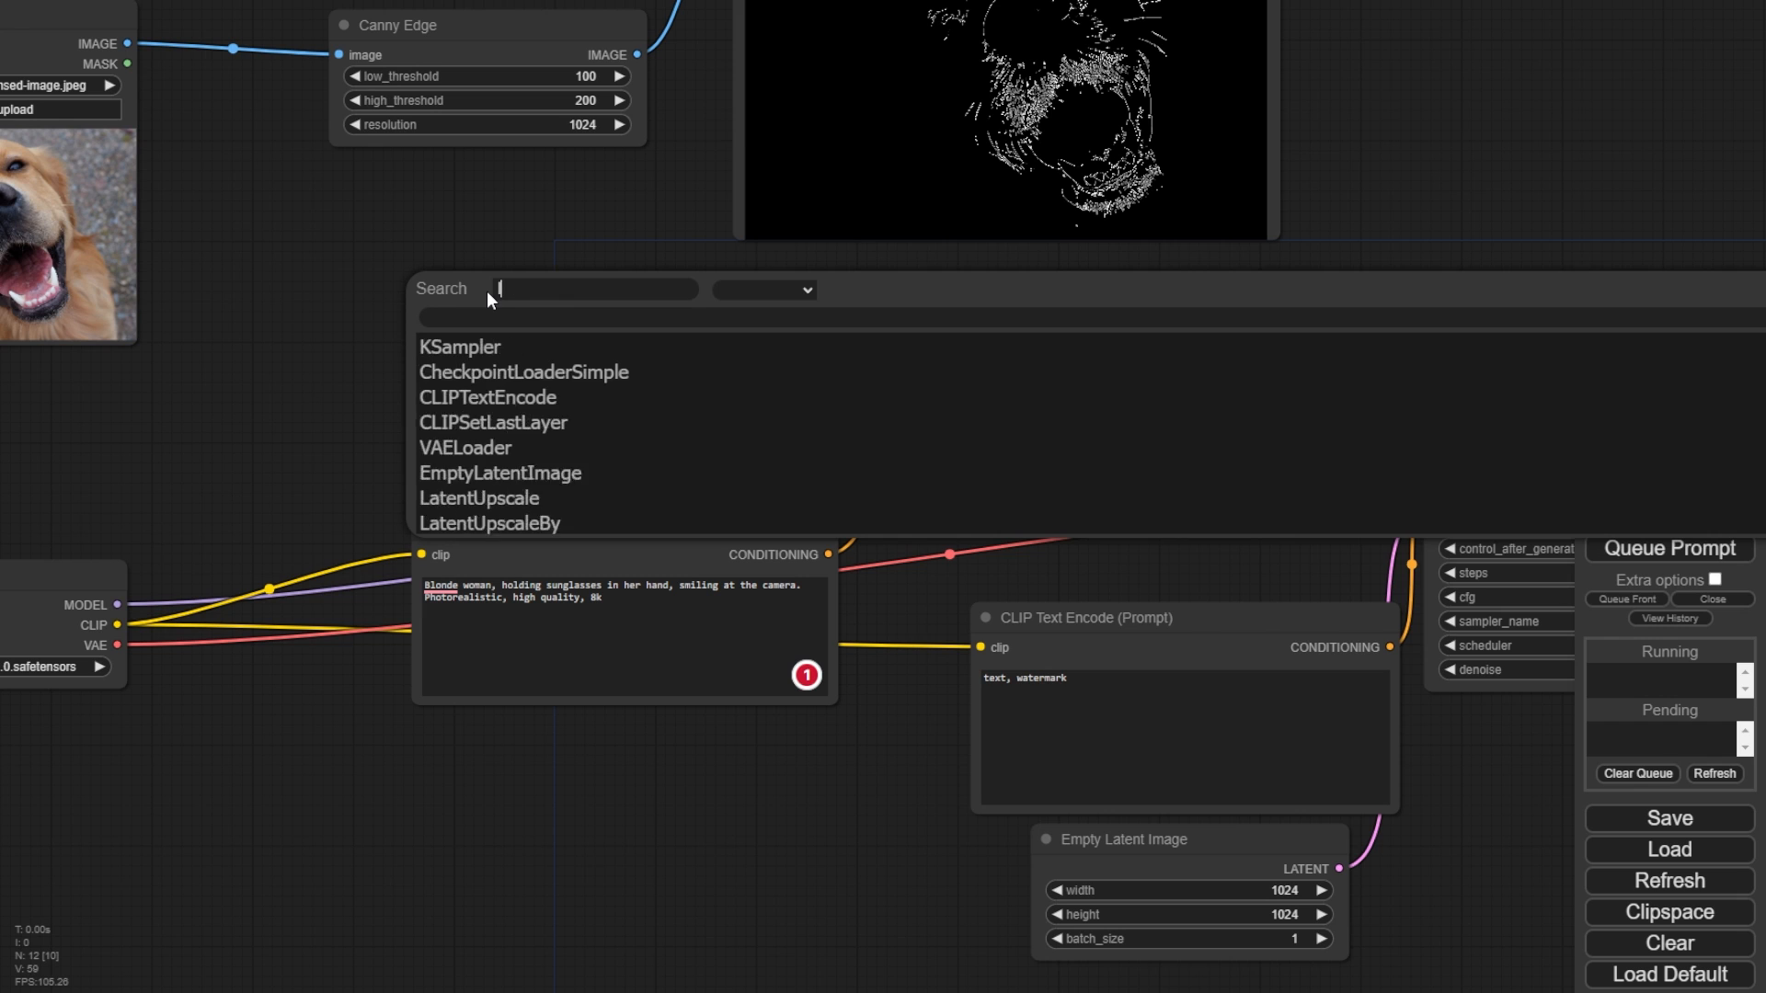
text(control)
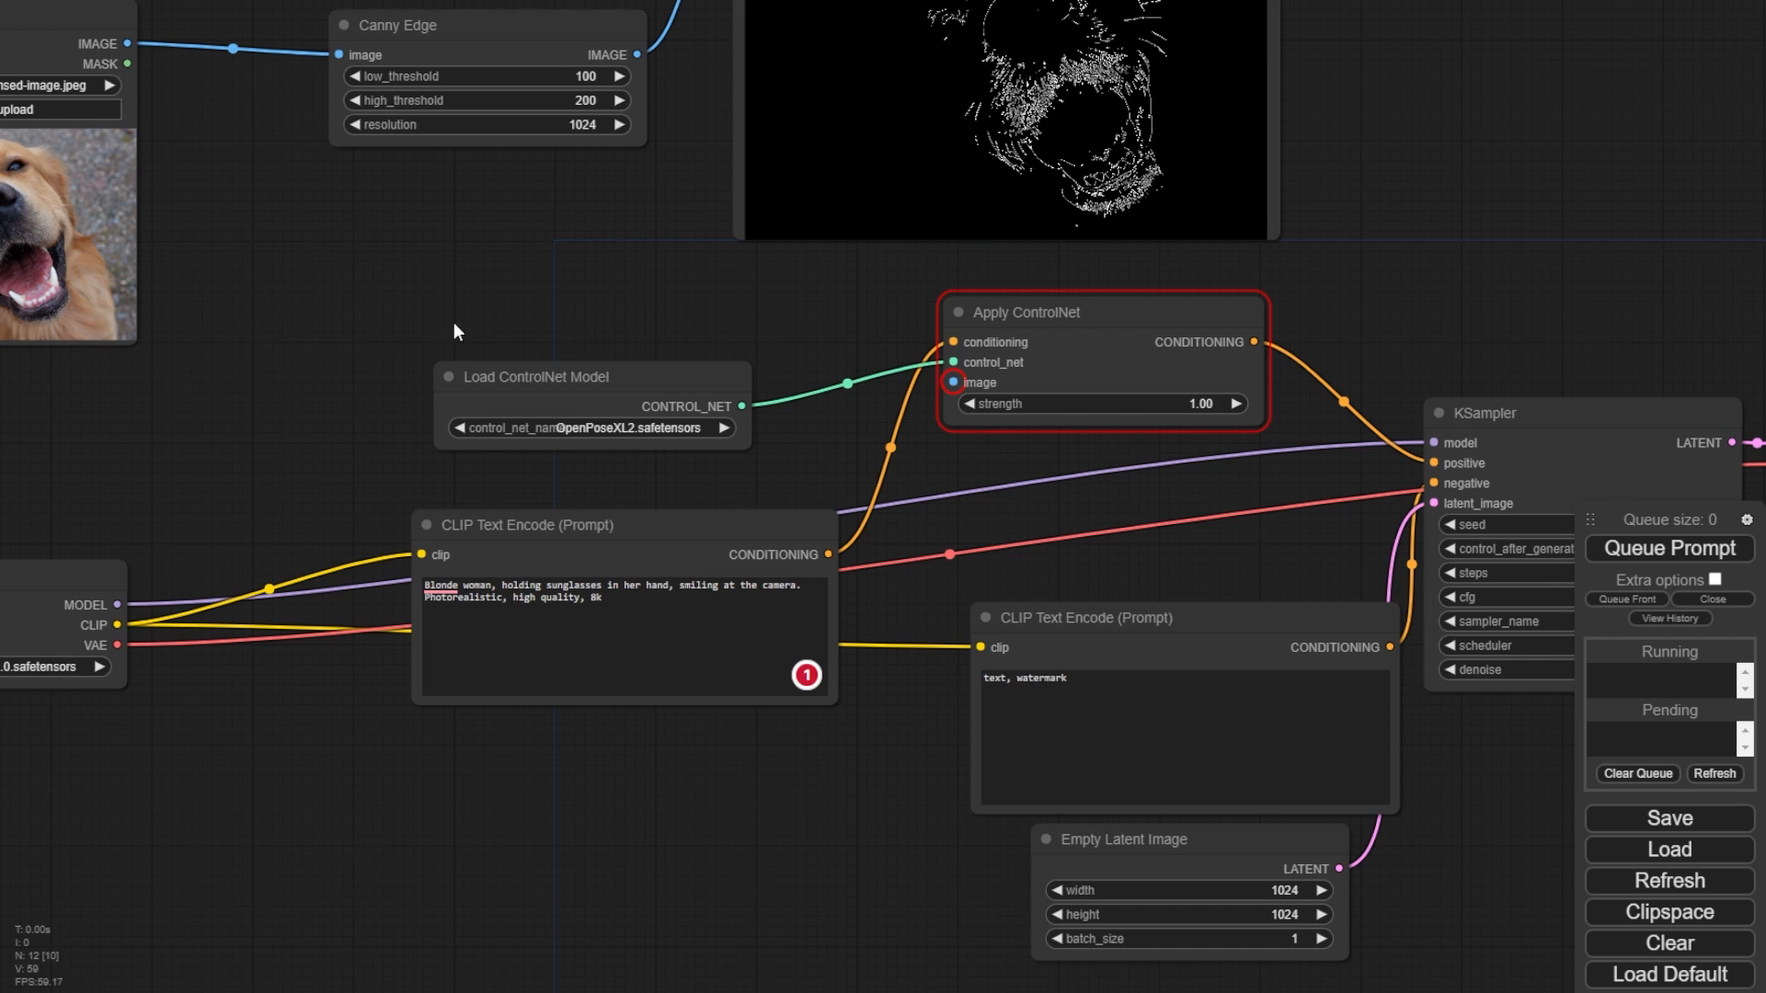
- Look up the diffusers controlnet-canny-sdxl-1.0 model and its files on Hugging Face
drag(454, 331, 694, 373)
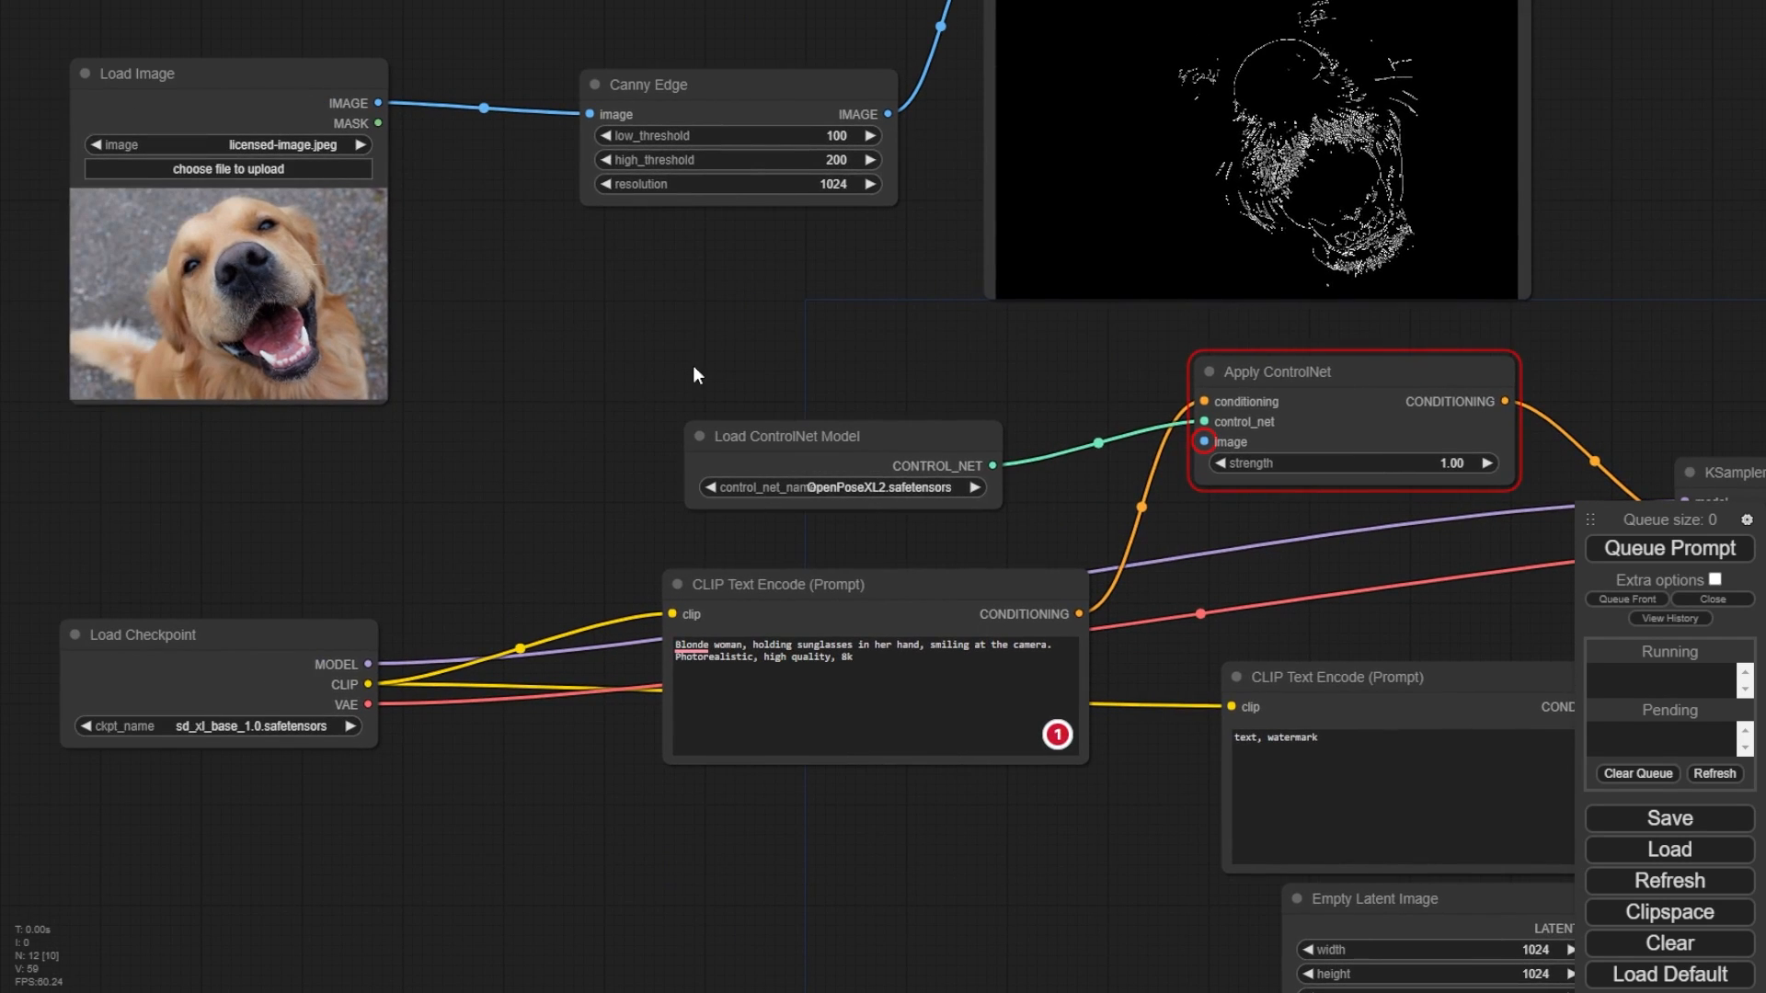
click(891, 488)
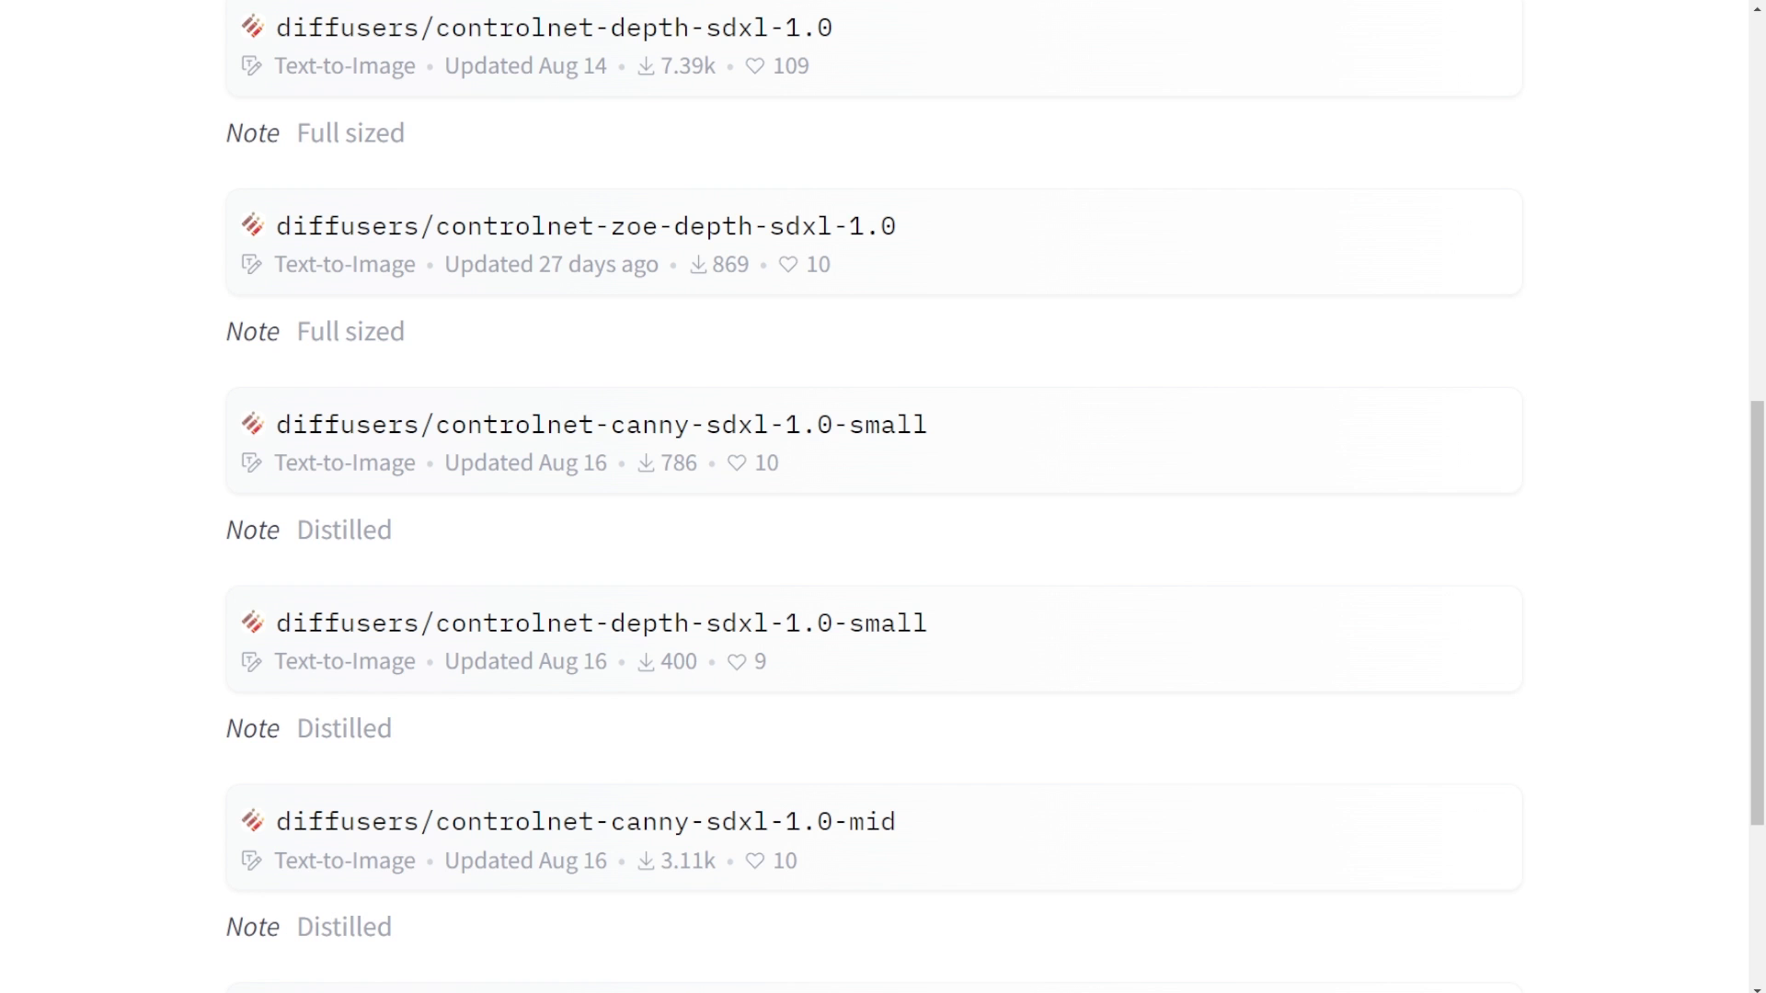
scroll(565, 193, up, 10)
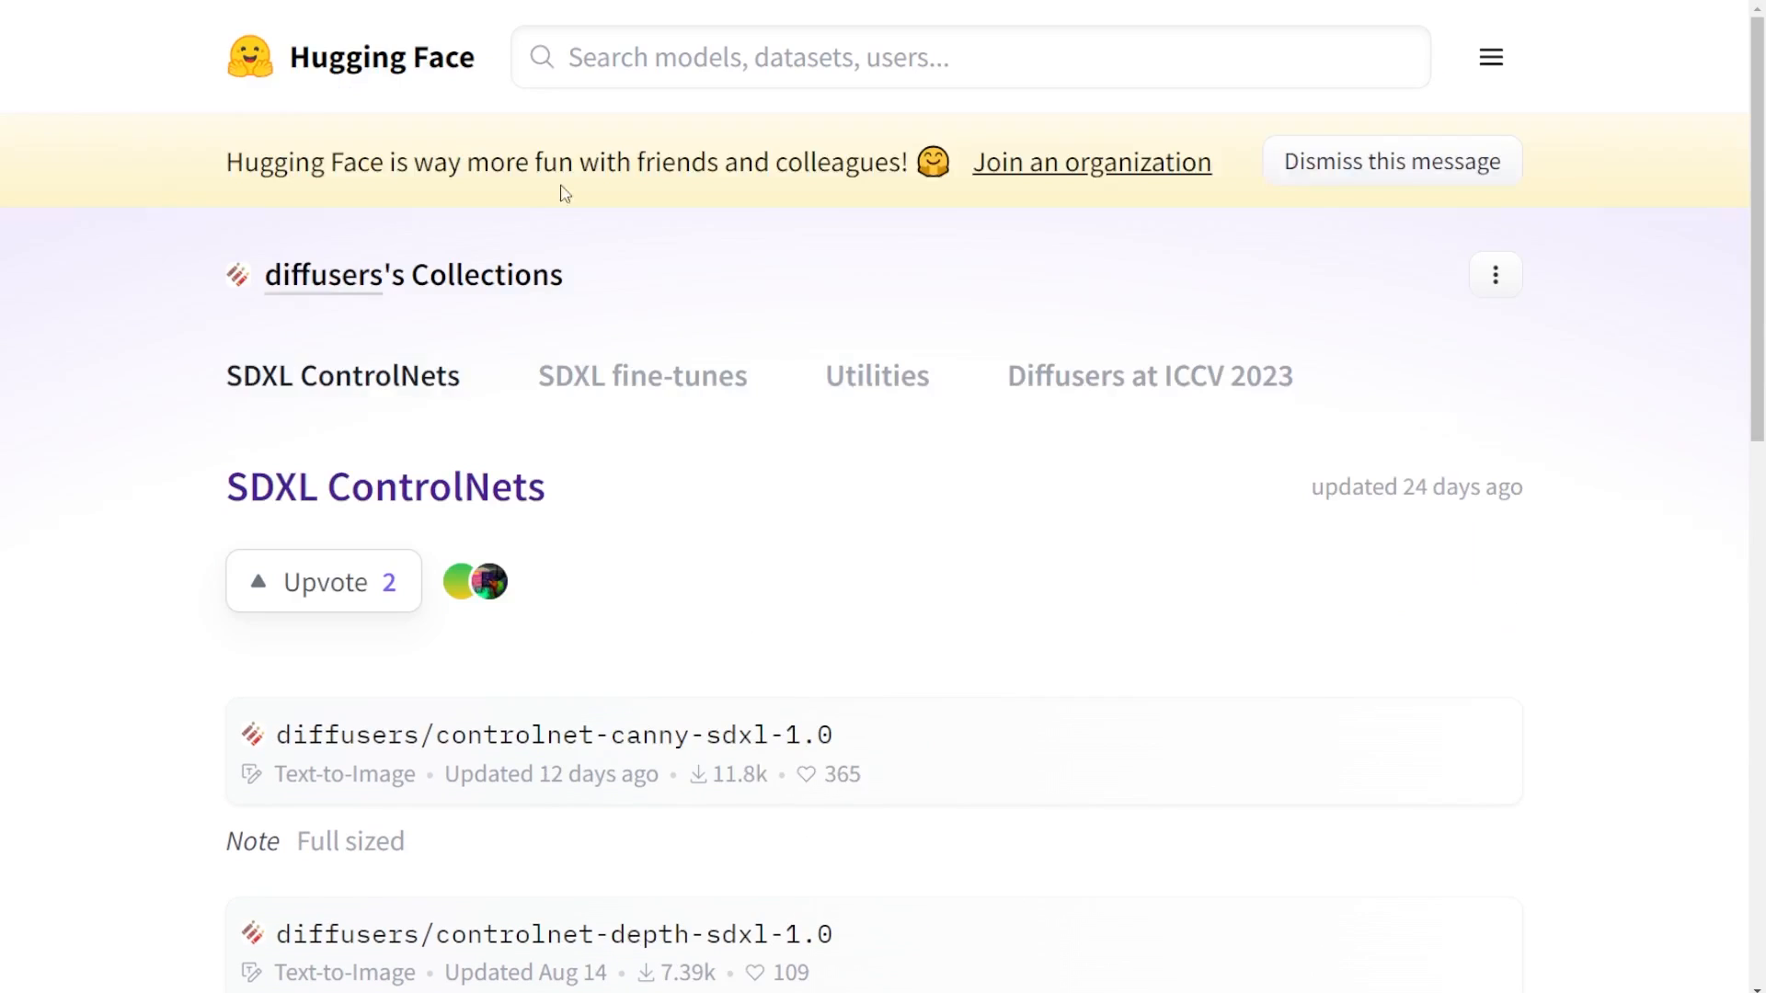
scroll(552, 239, down, 2)
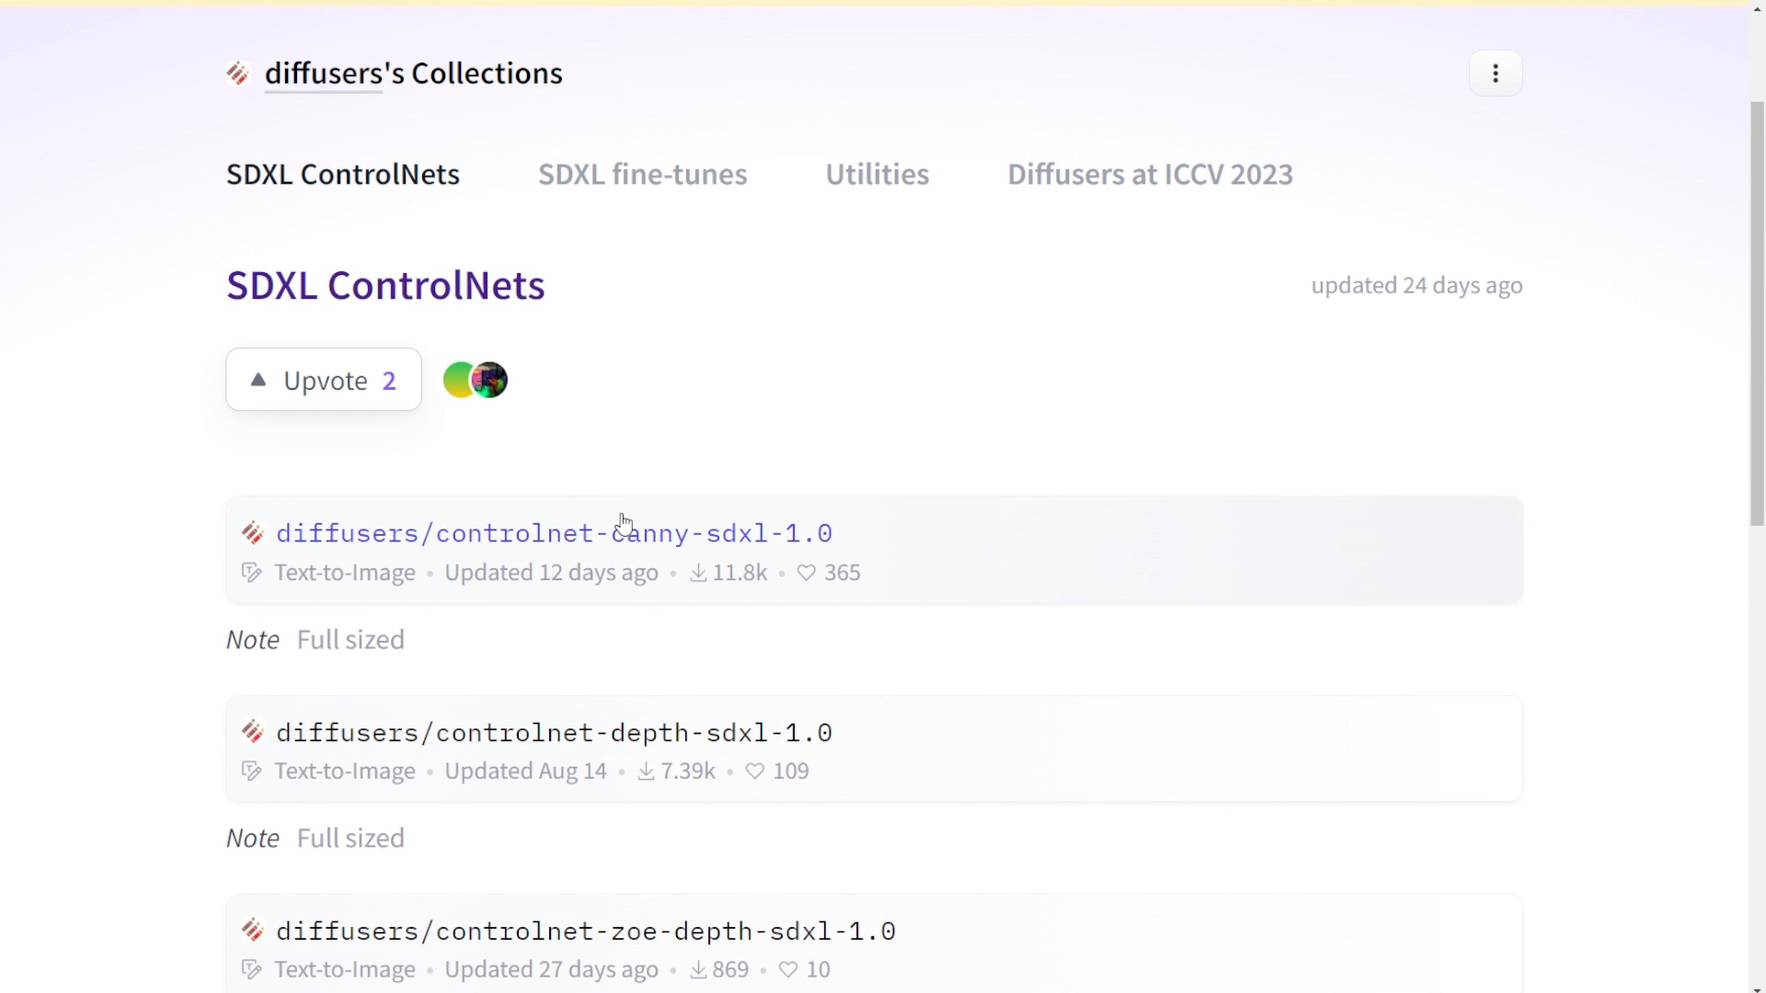
click(574, 526)
click(532, 591)
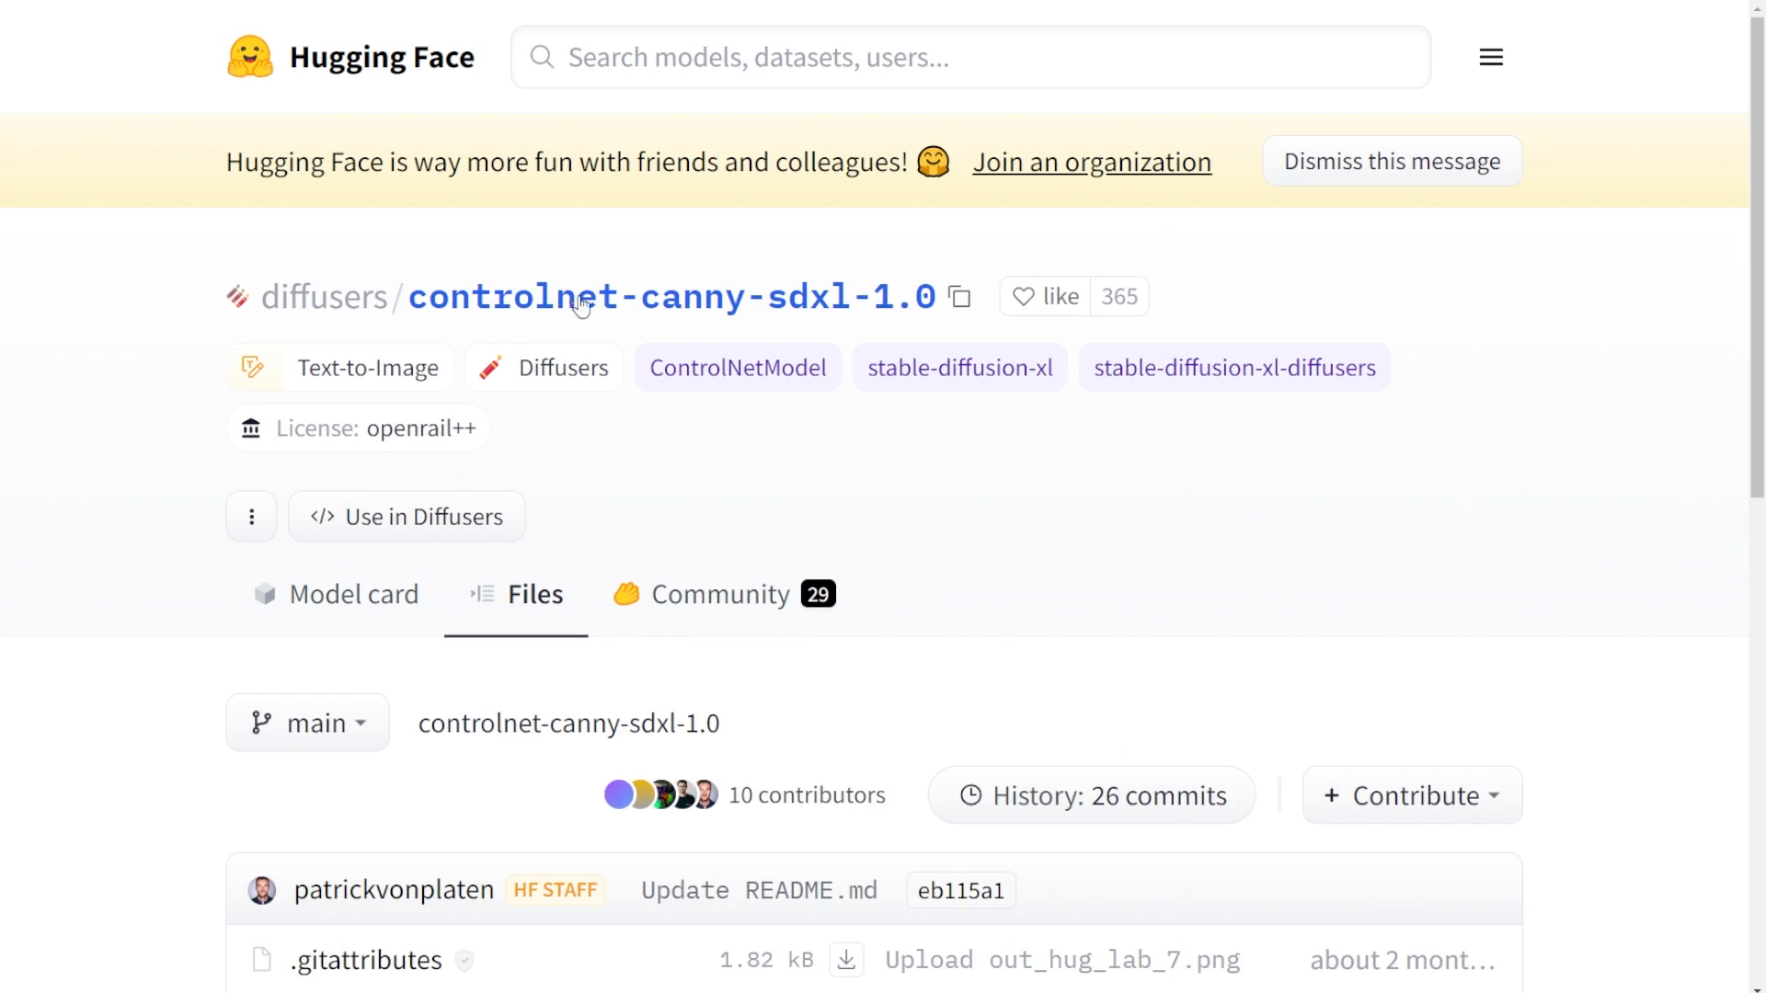
scroll(641, 333, down, 8)
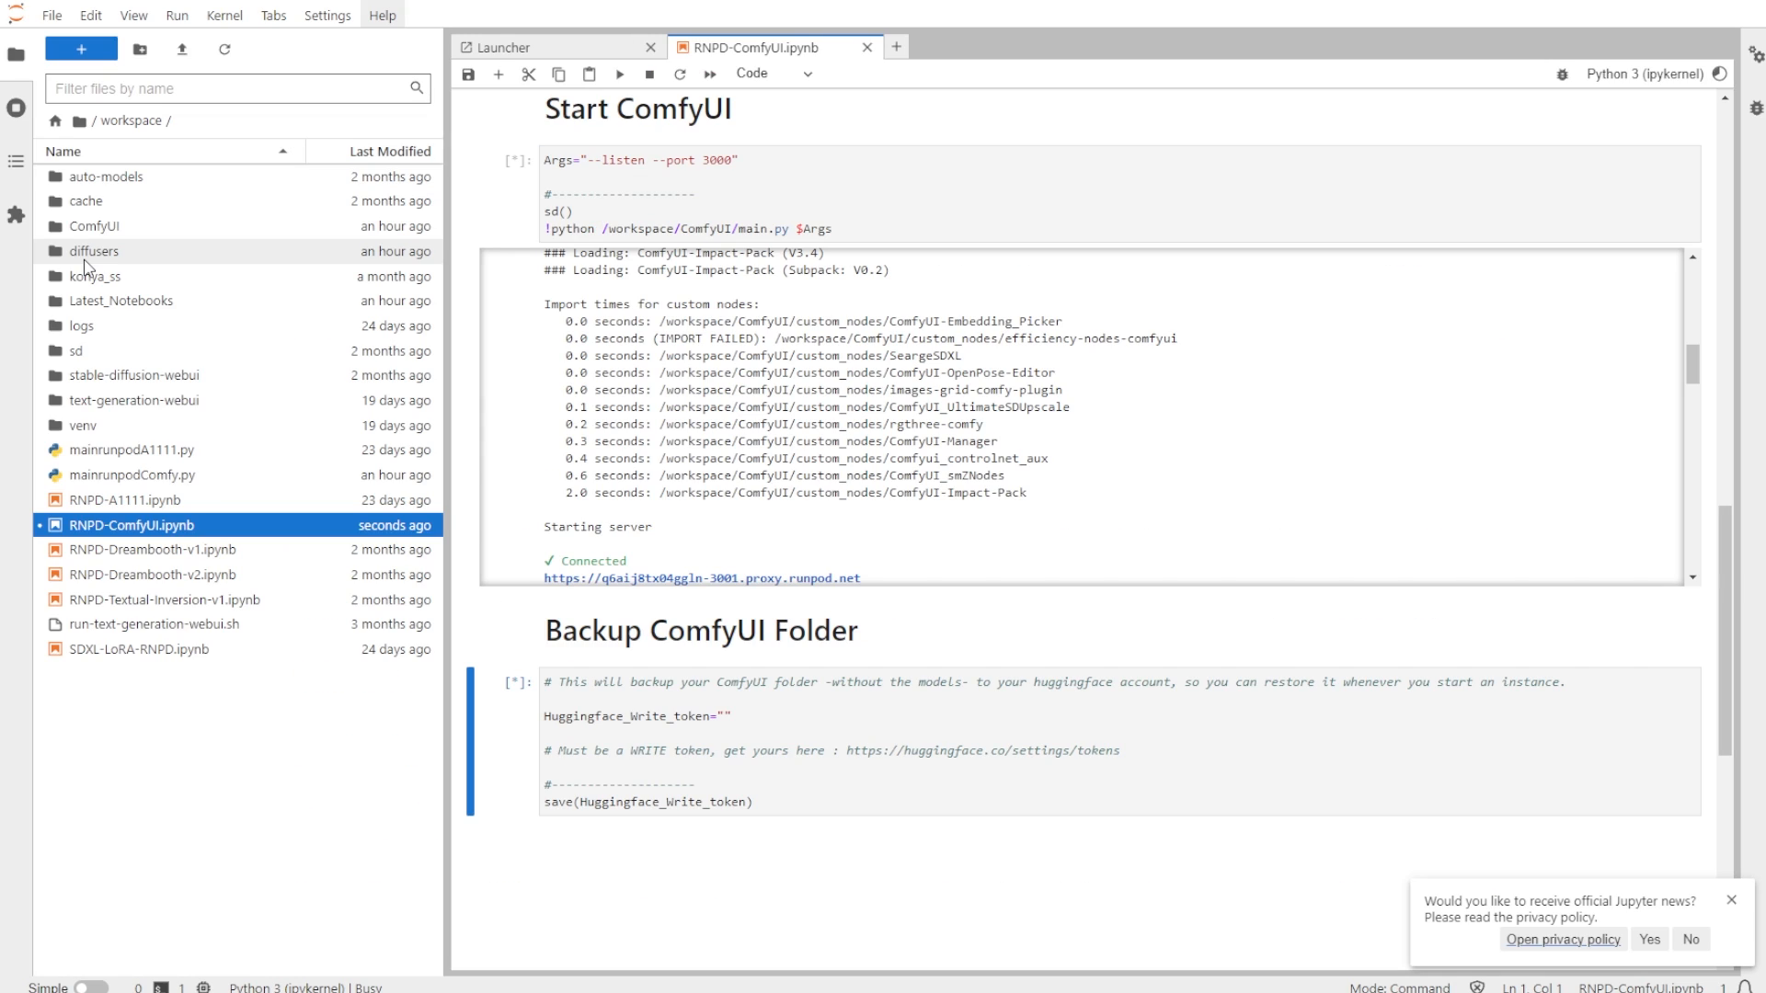
- Download the controlnet-canny-sdxl-1.0 diffusion_pytorch_model.safetensors into ComfyUI/models/controlnet with wget from a terminal
double_click(92, 226)
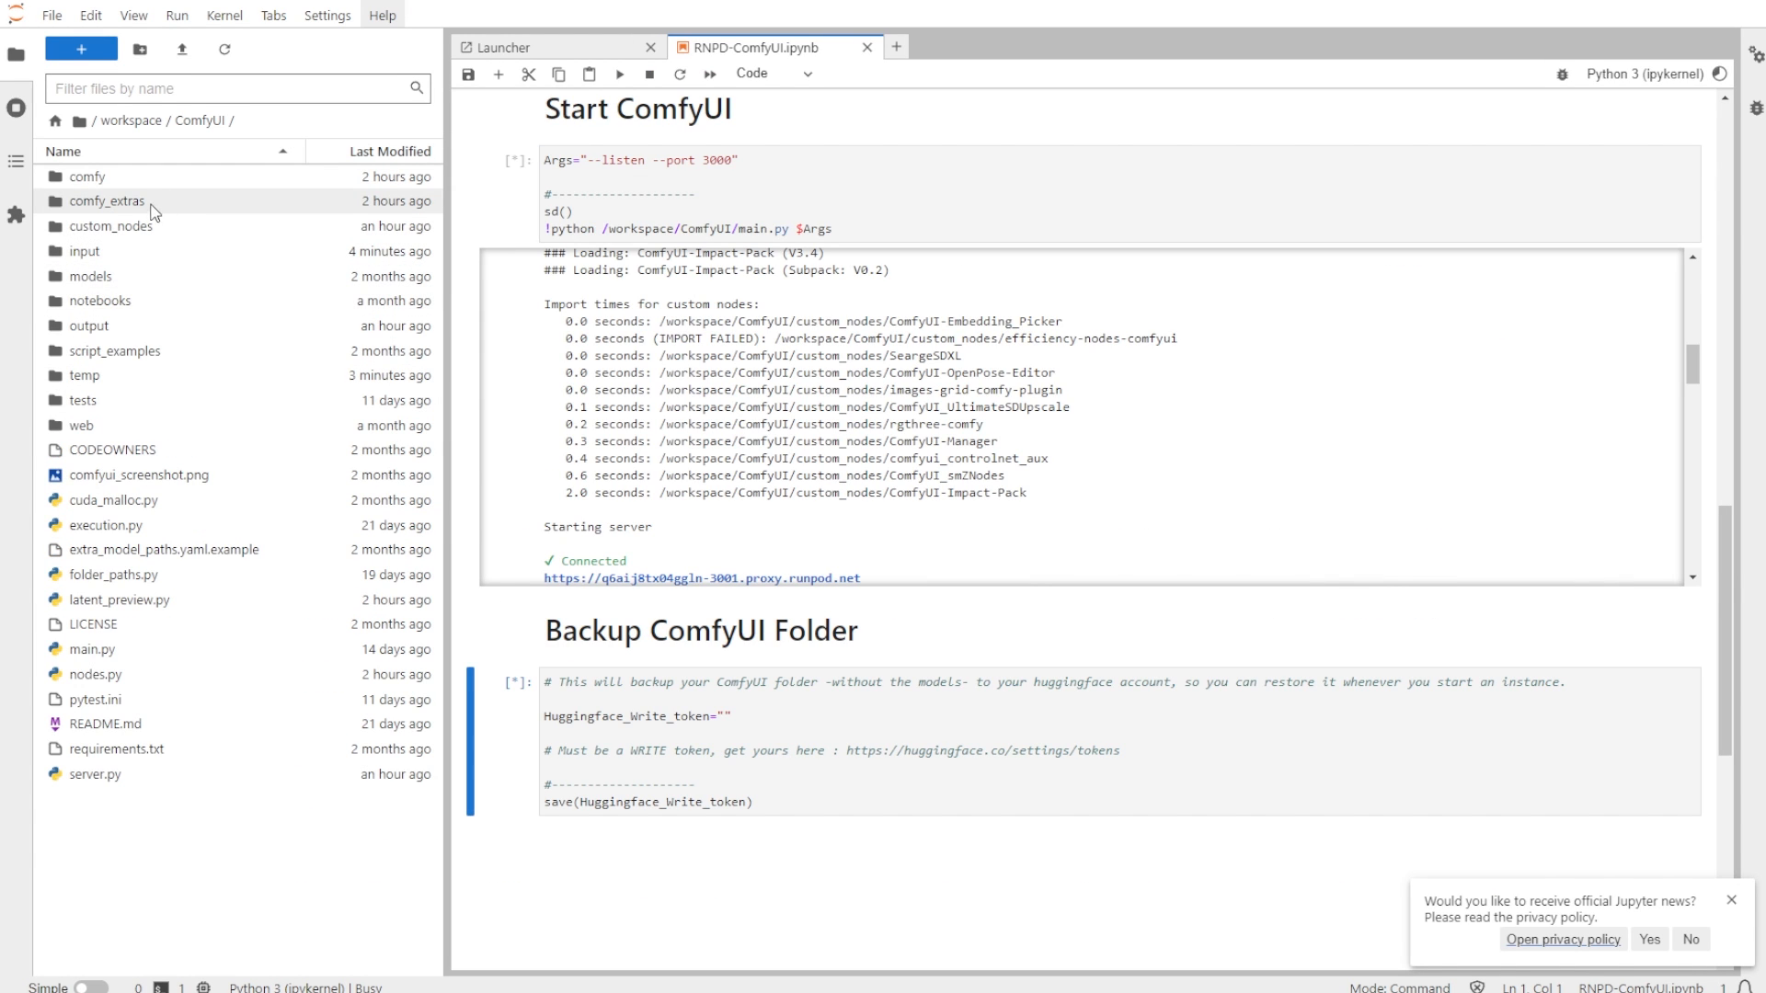
double_click(140, 276)
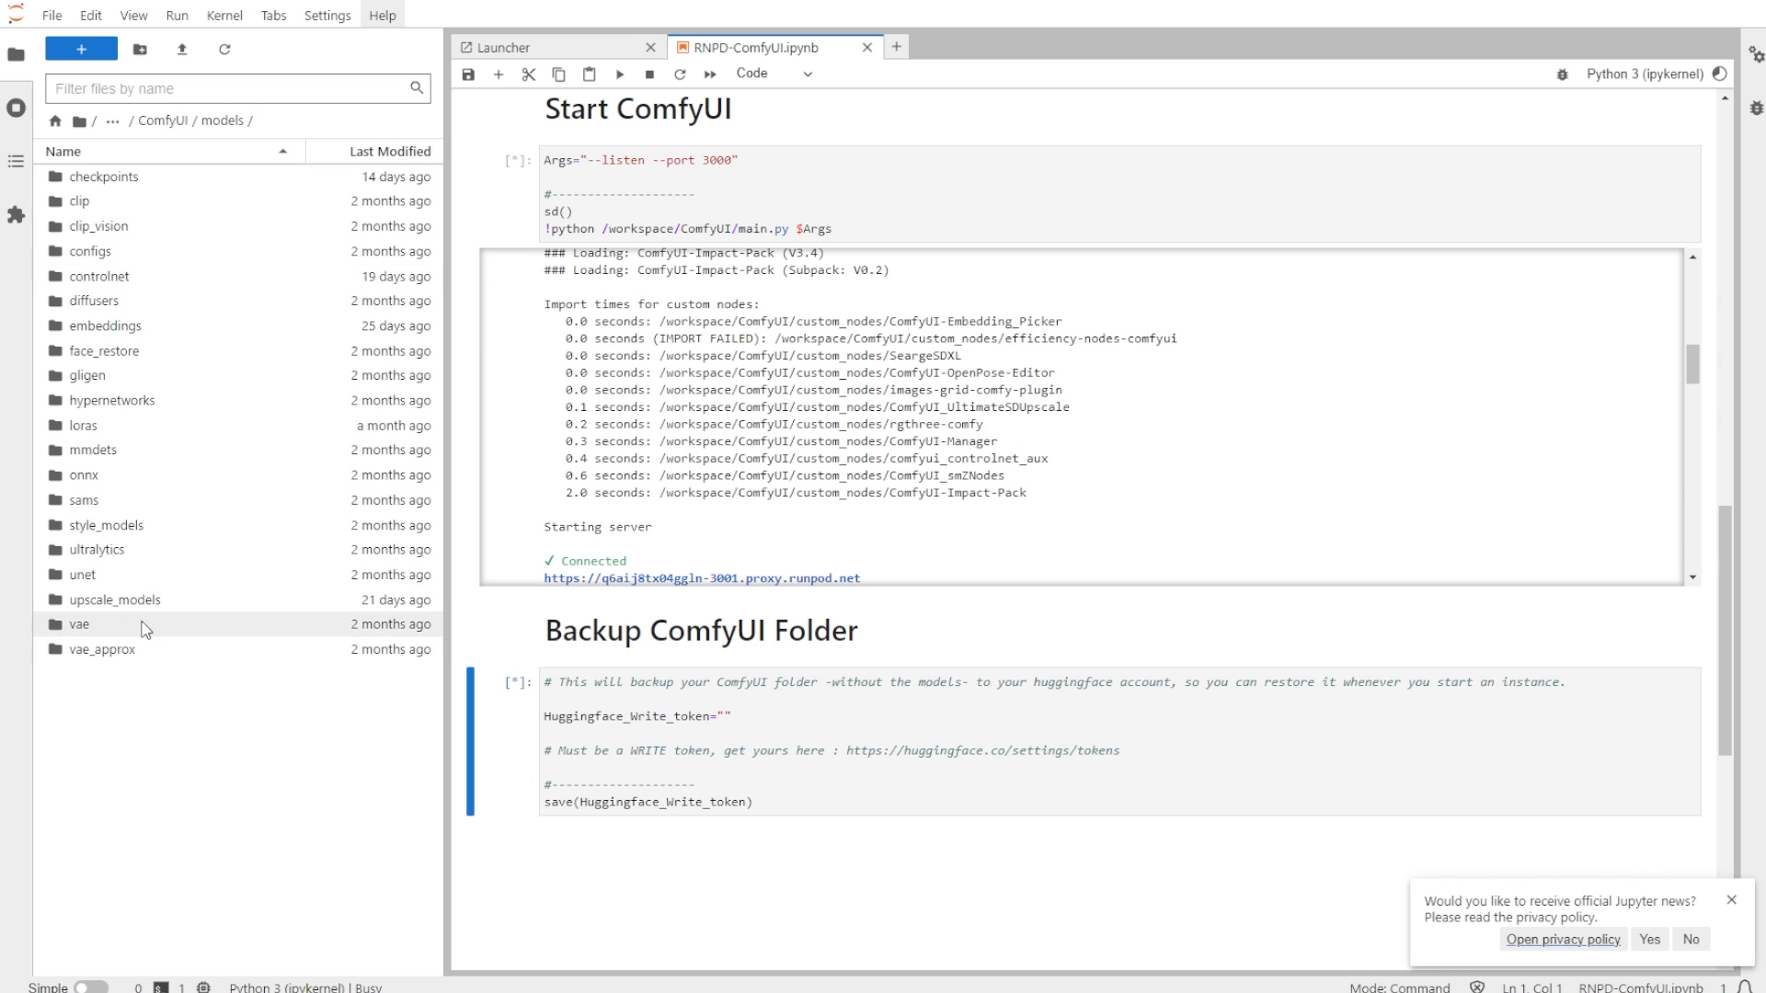
double_click(152, 280)
scroll(150, 529, down, 2)
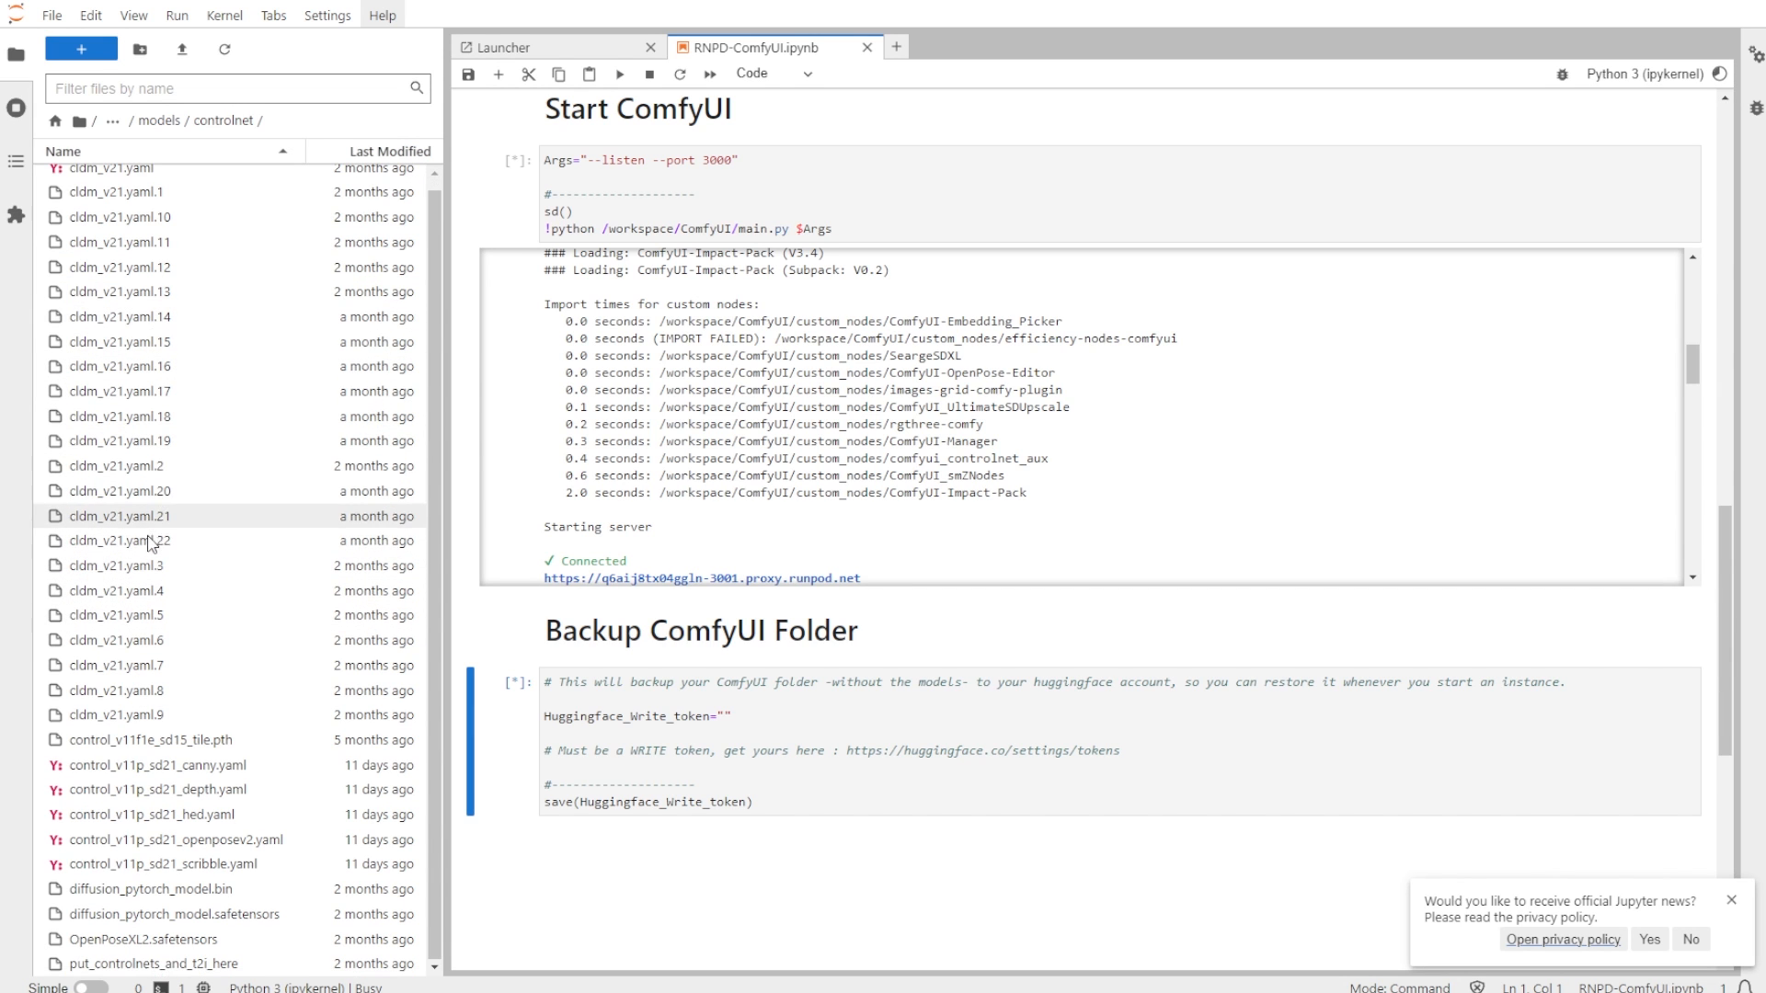
click(542, 48)
click(639, 621)
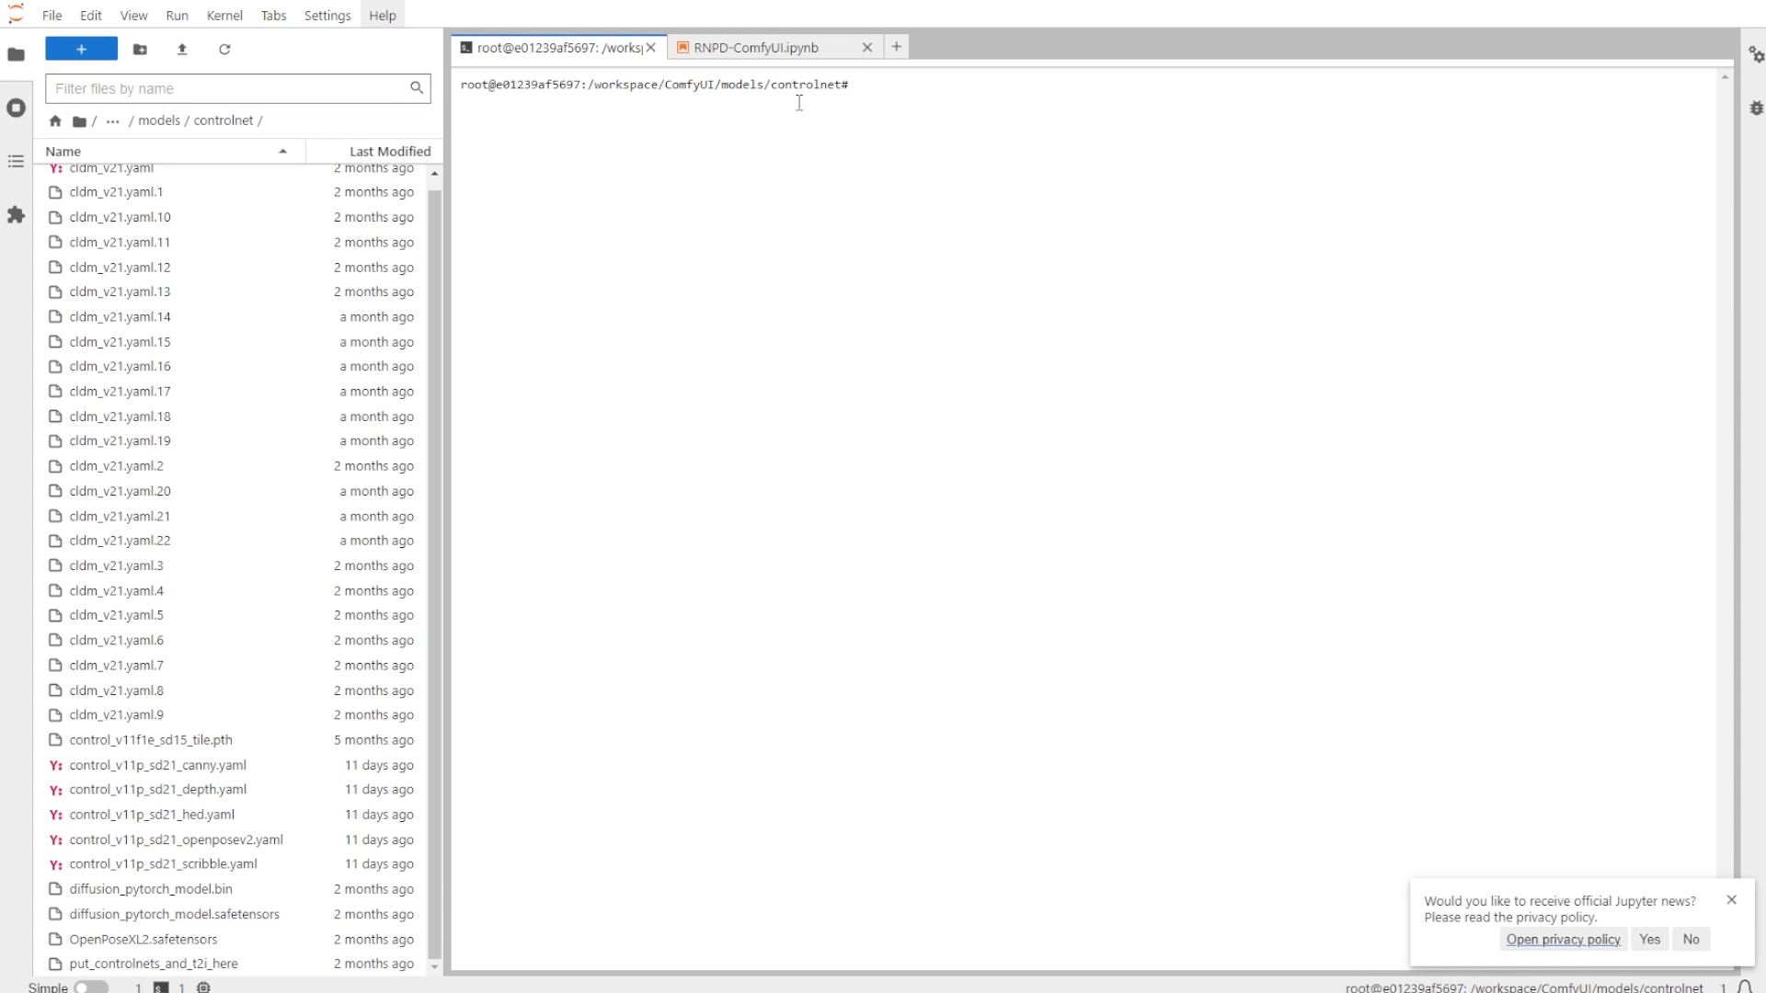
text(weget)
text(https://huggingface.co/diffusers/controlnet-canny-sdxl-1.0/resolve/main/diffusion_pytorch_model.safetensors)
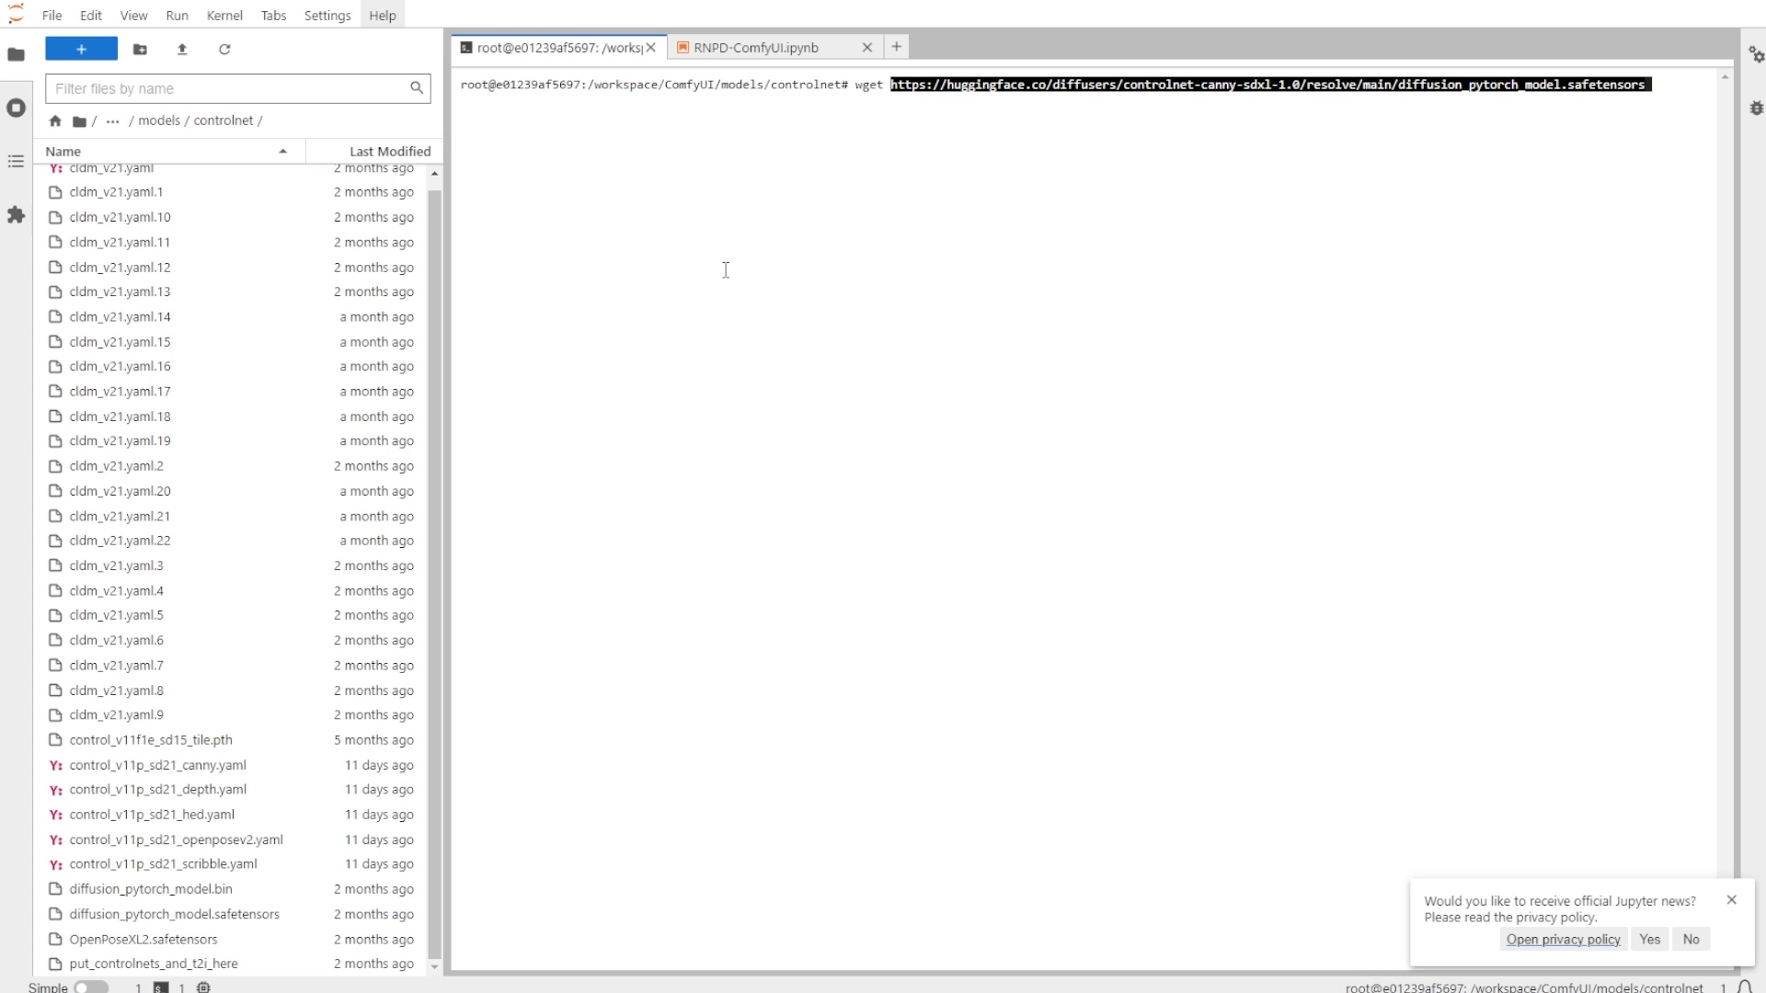
key(Return)
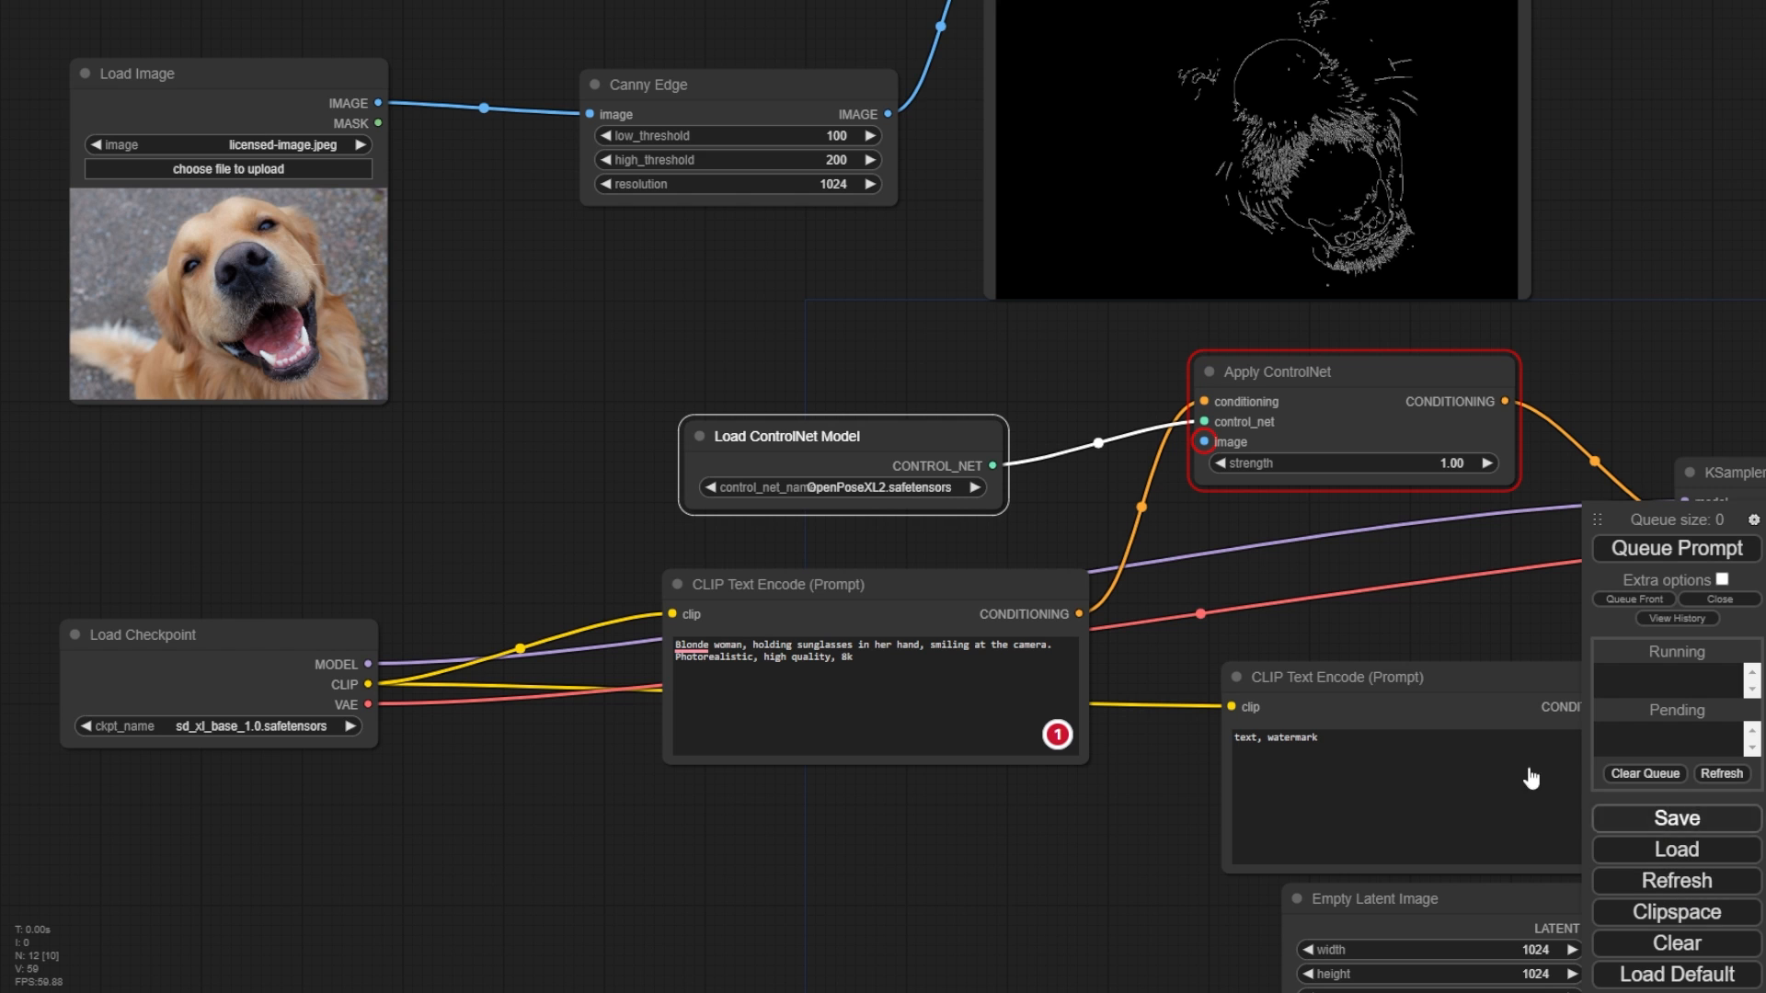
- Rename the downloaded diffusion_pytorch_model.safetensors.1 file in the controlnet folder to Canny.safetensors
click(1672, 880)
click(887, 488)
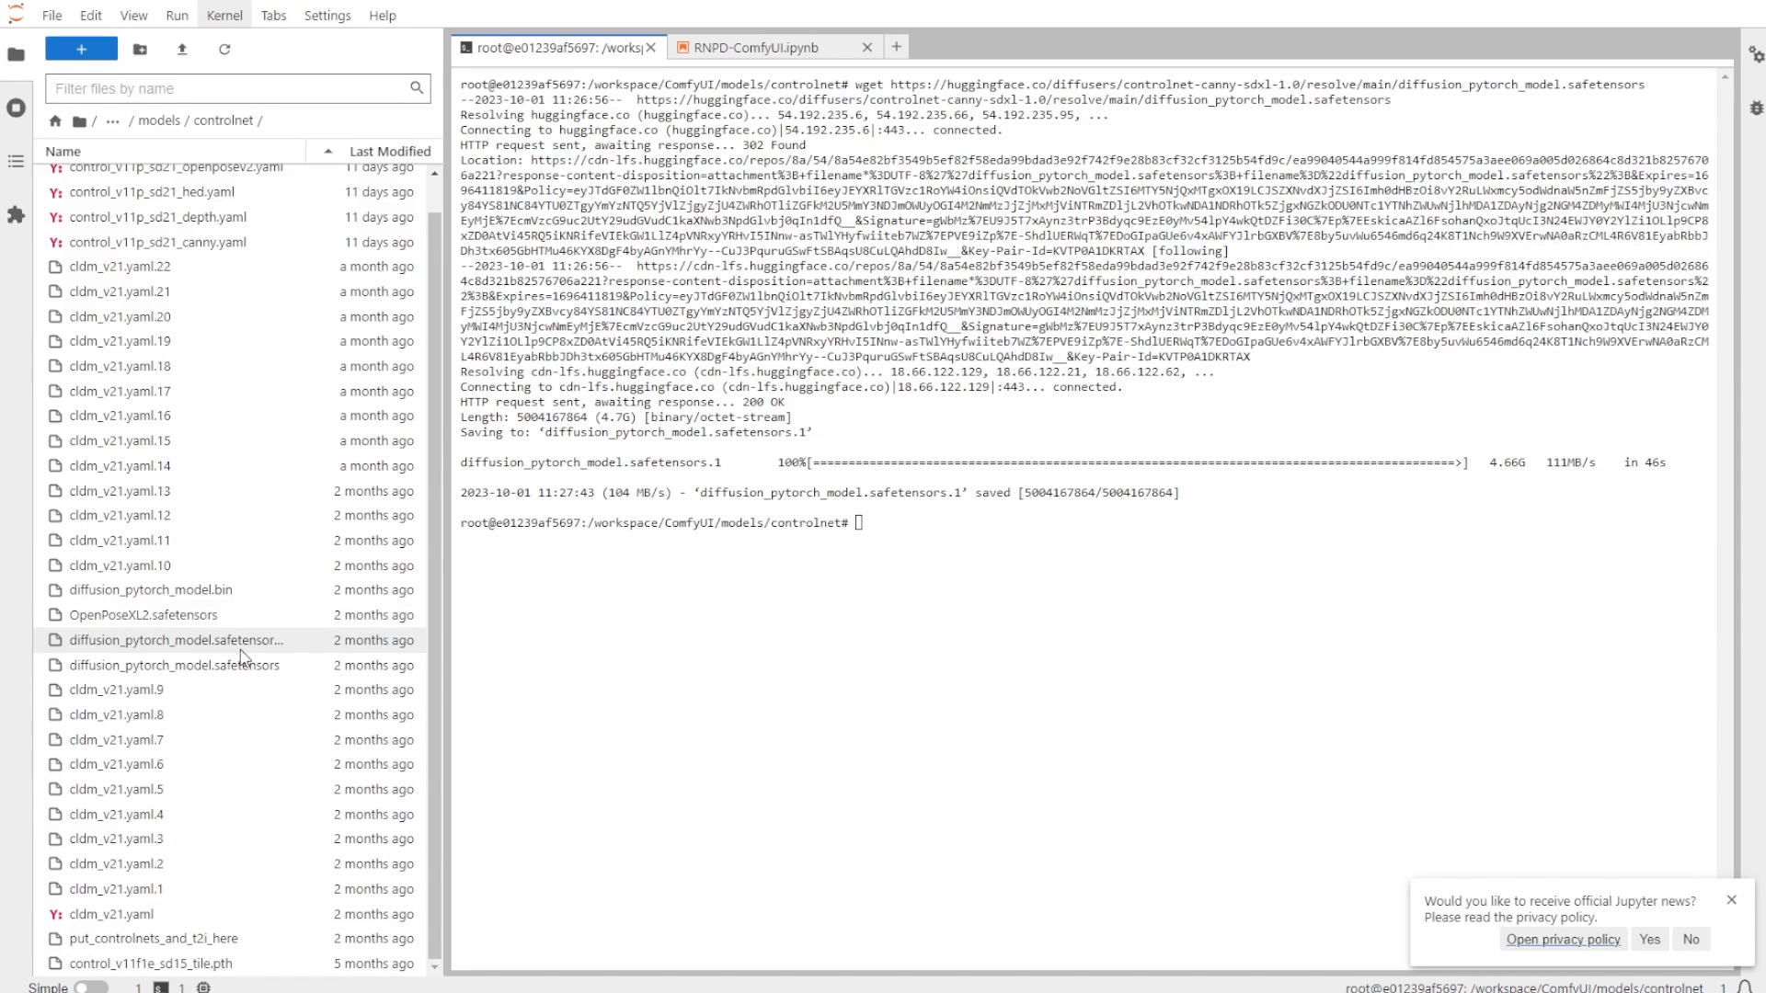
right_click(235, 641)
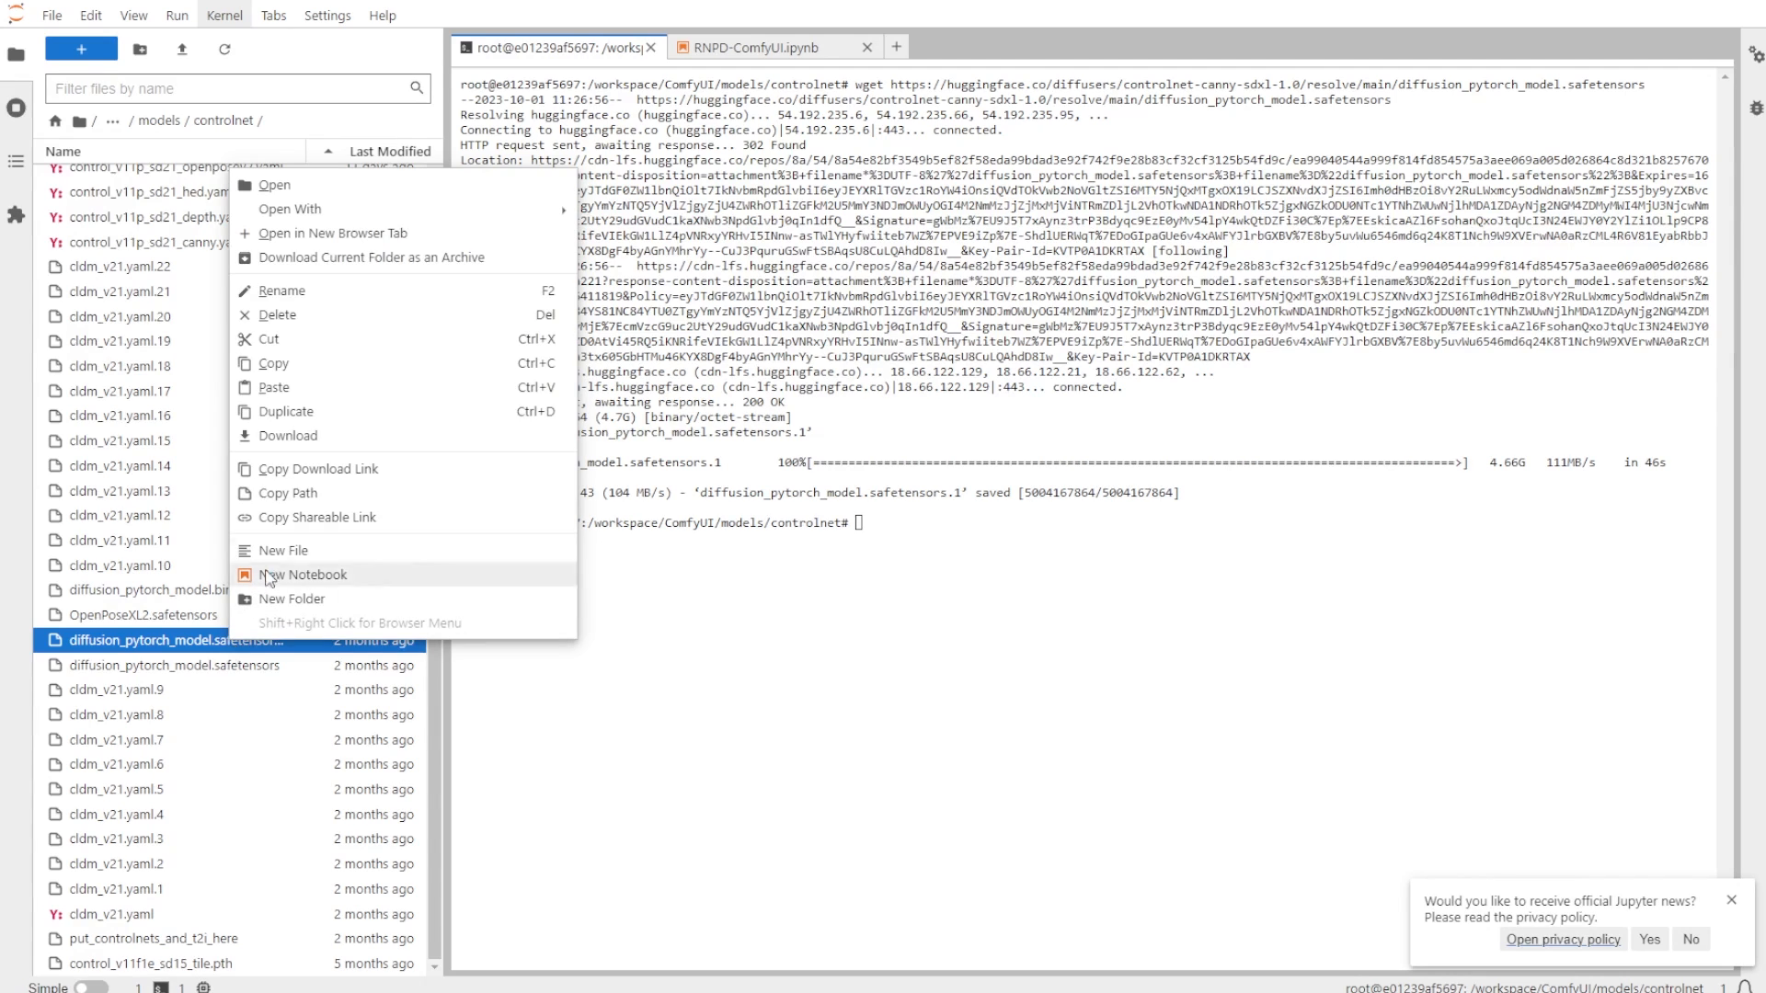
click(281, 291)
text(Canny.1)
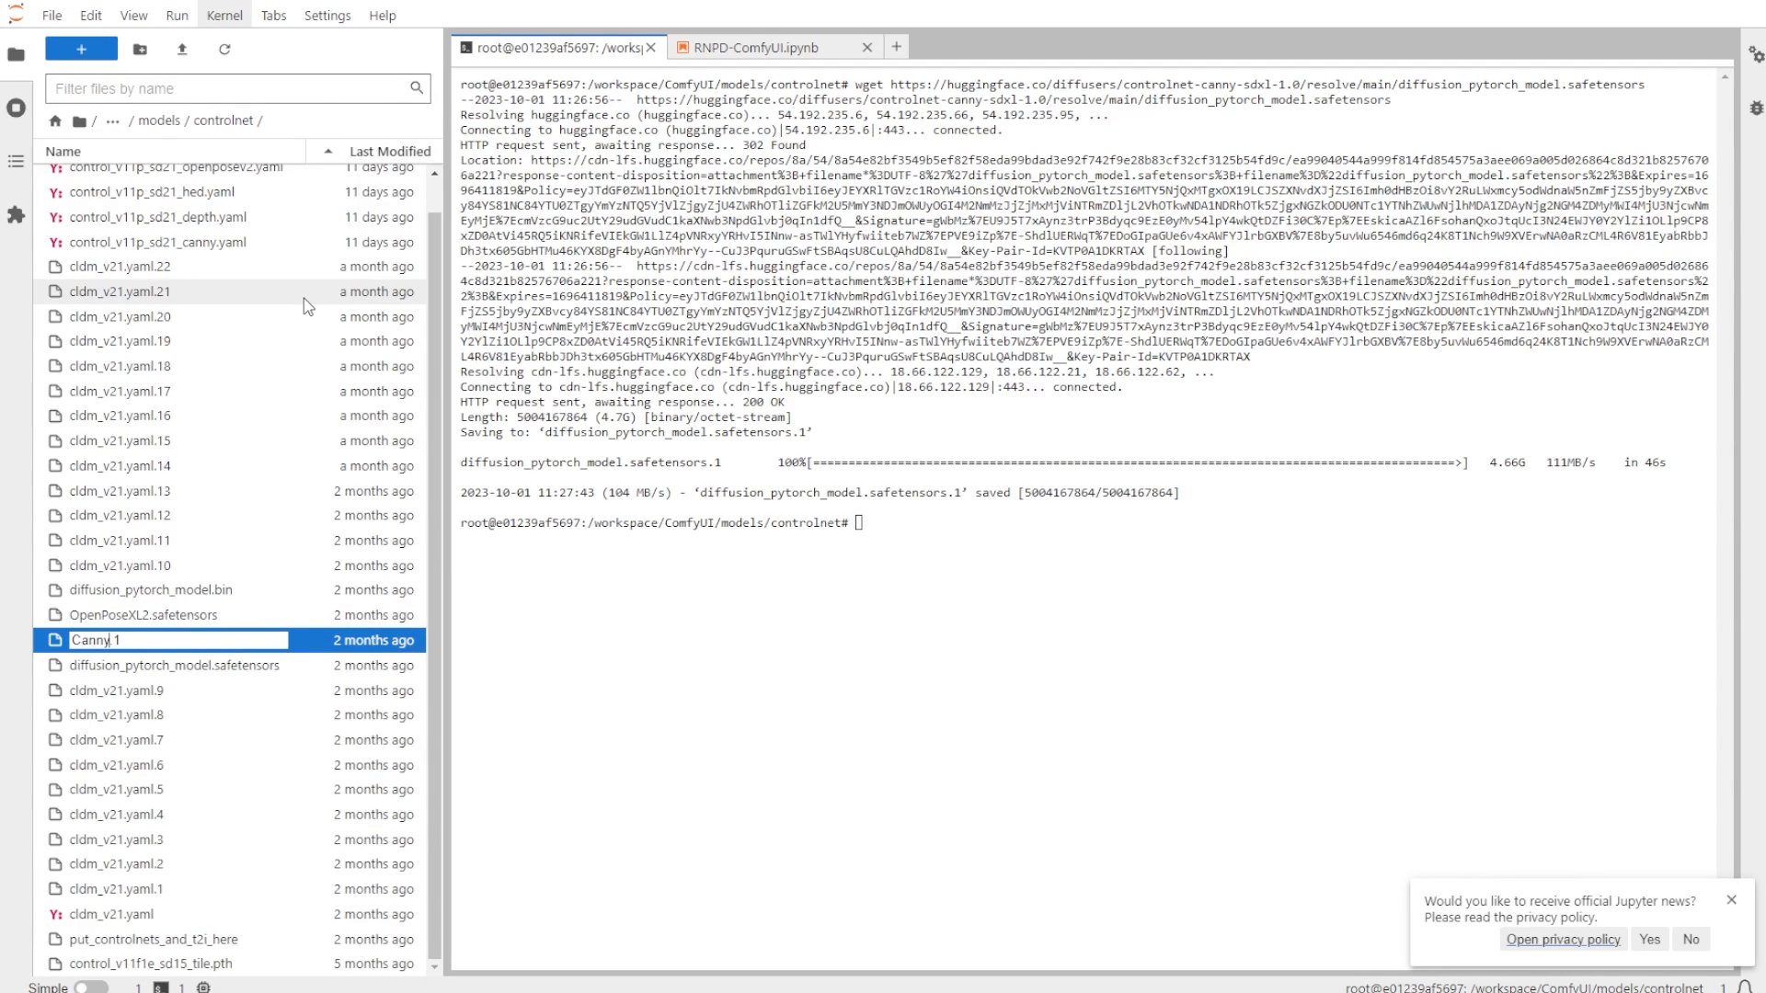
key(Delete)
key(Delete)
text(.safeten)
key(Return)
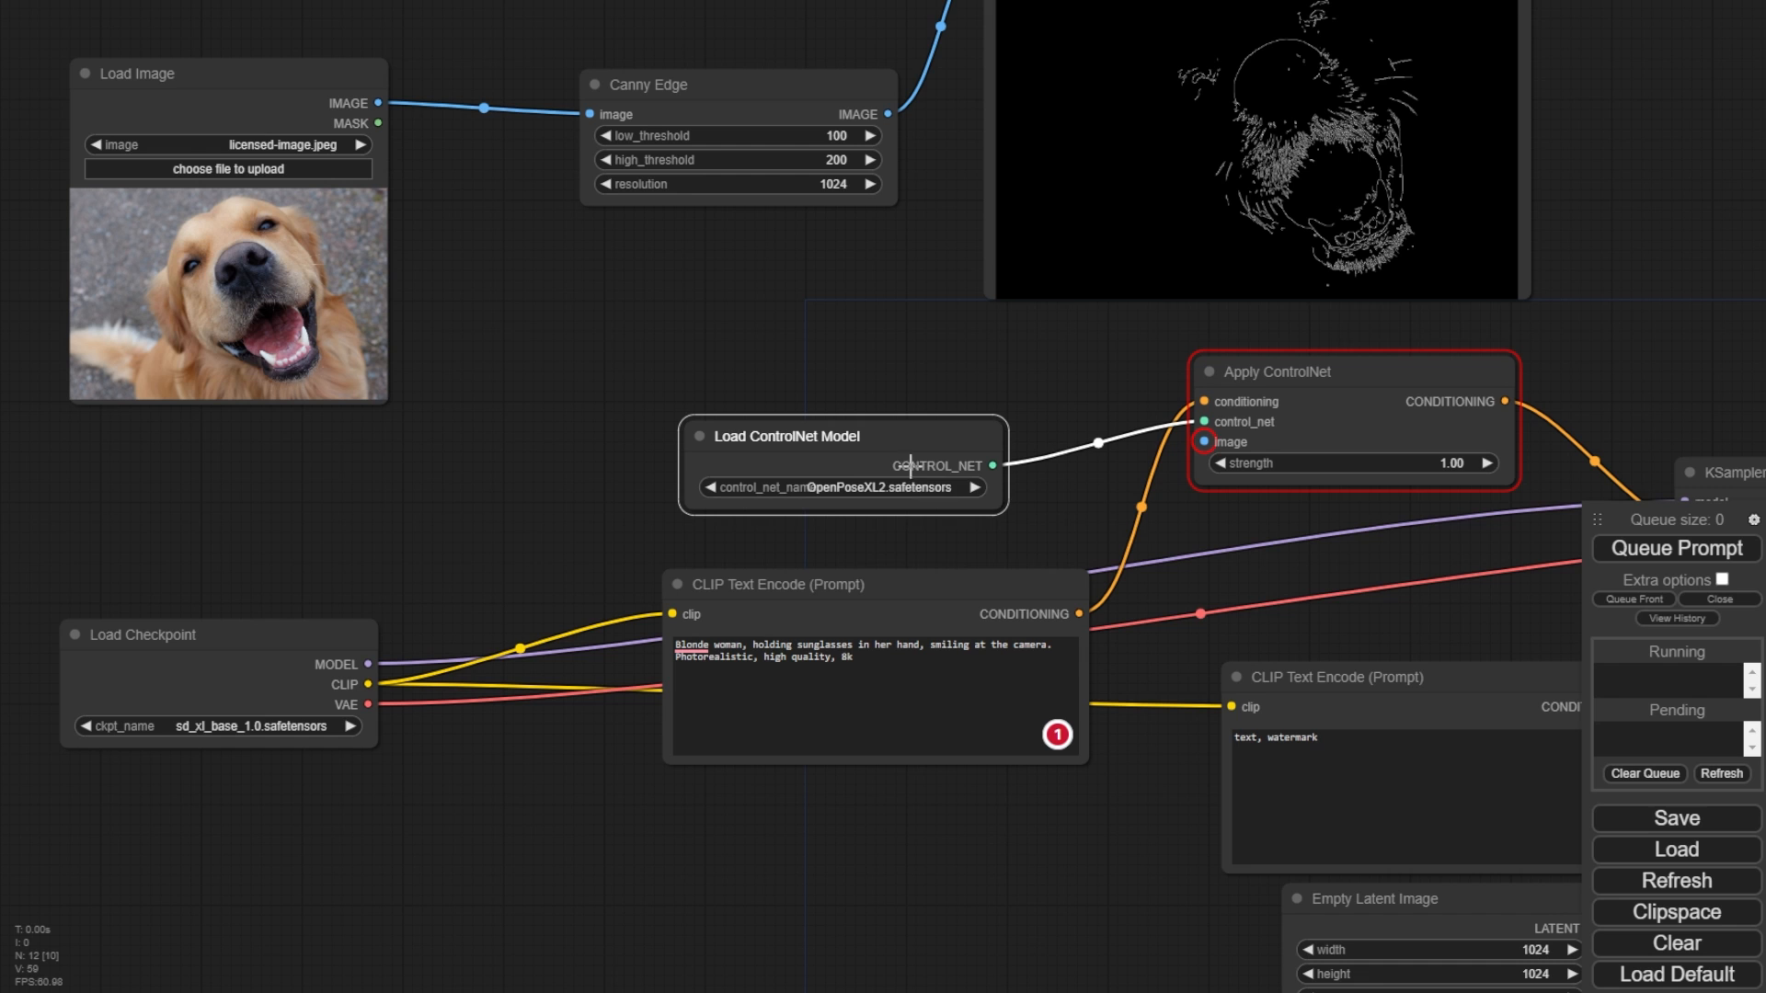
- Select Canny.safetensors in the Load ControlNet Model node and connect the Canny Edge output to Apply ControlNet's image input
click(874, 488)
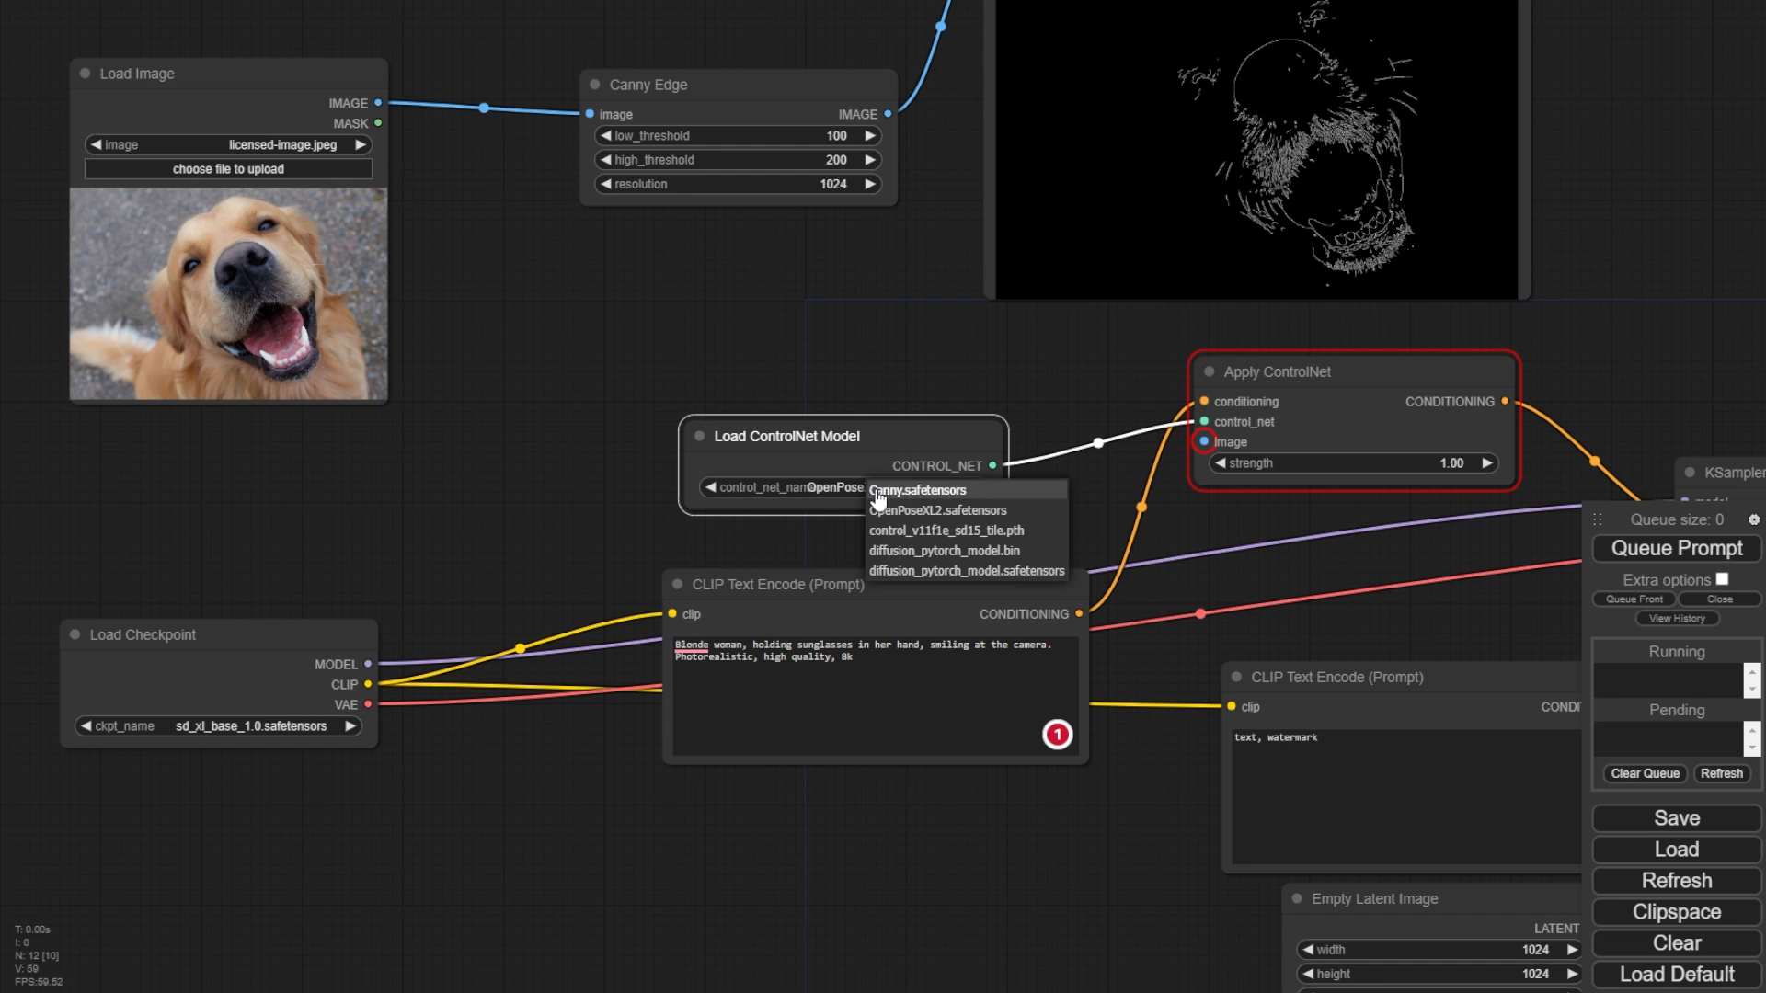
click(930, 493)
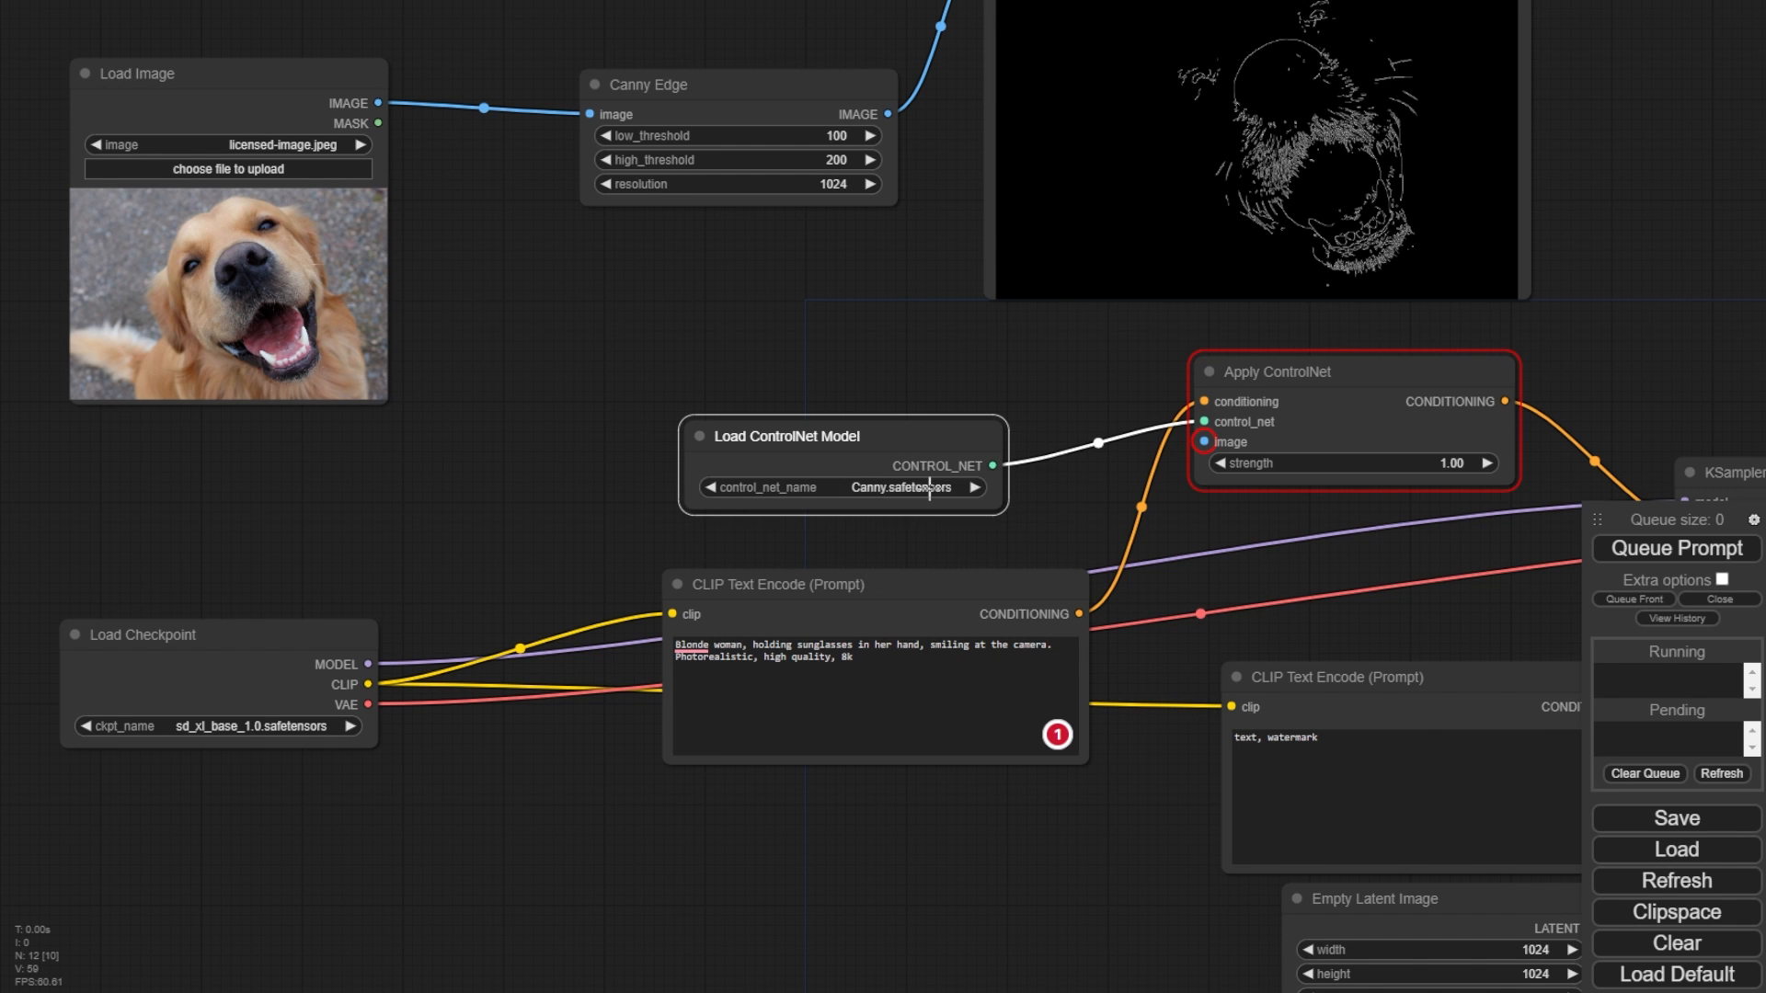
drag(605, 225, 920, 553)
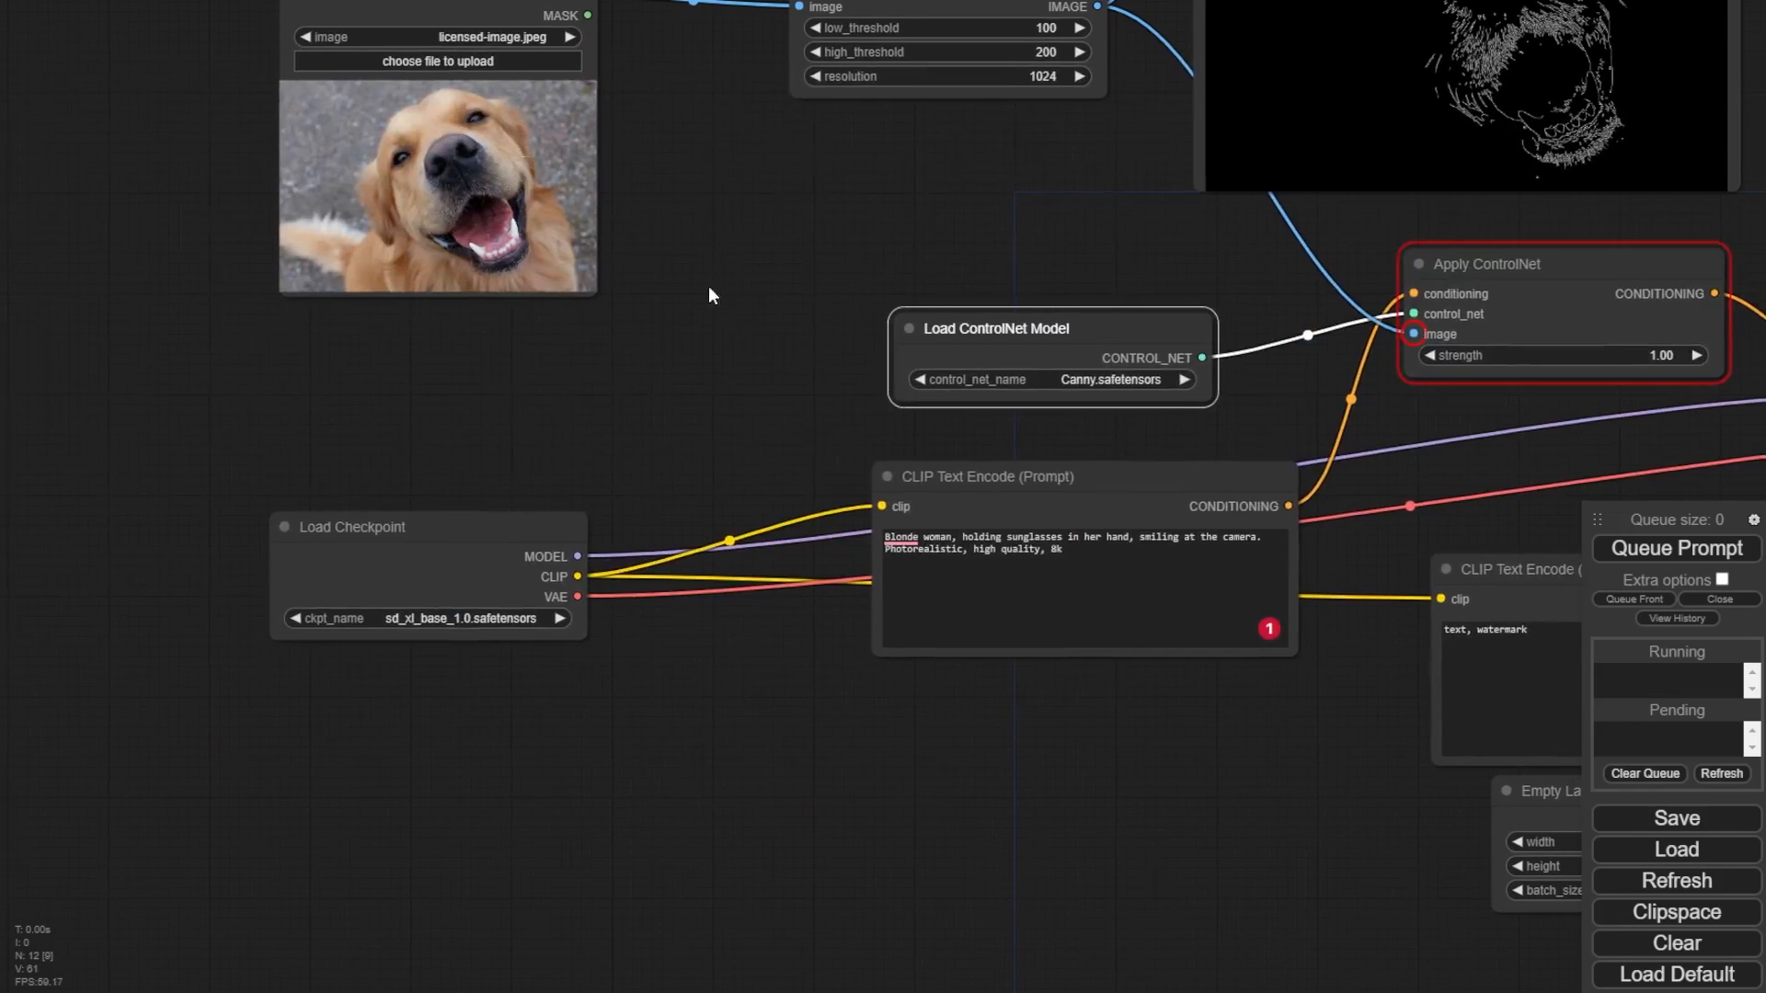
drag(708, 286, 417, 203)
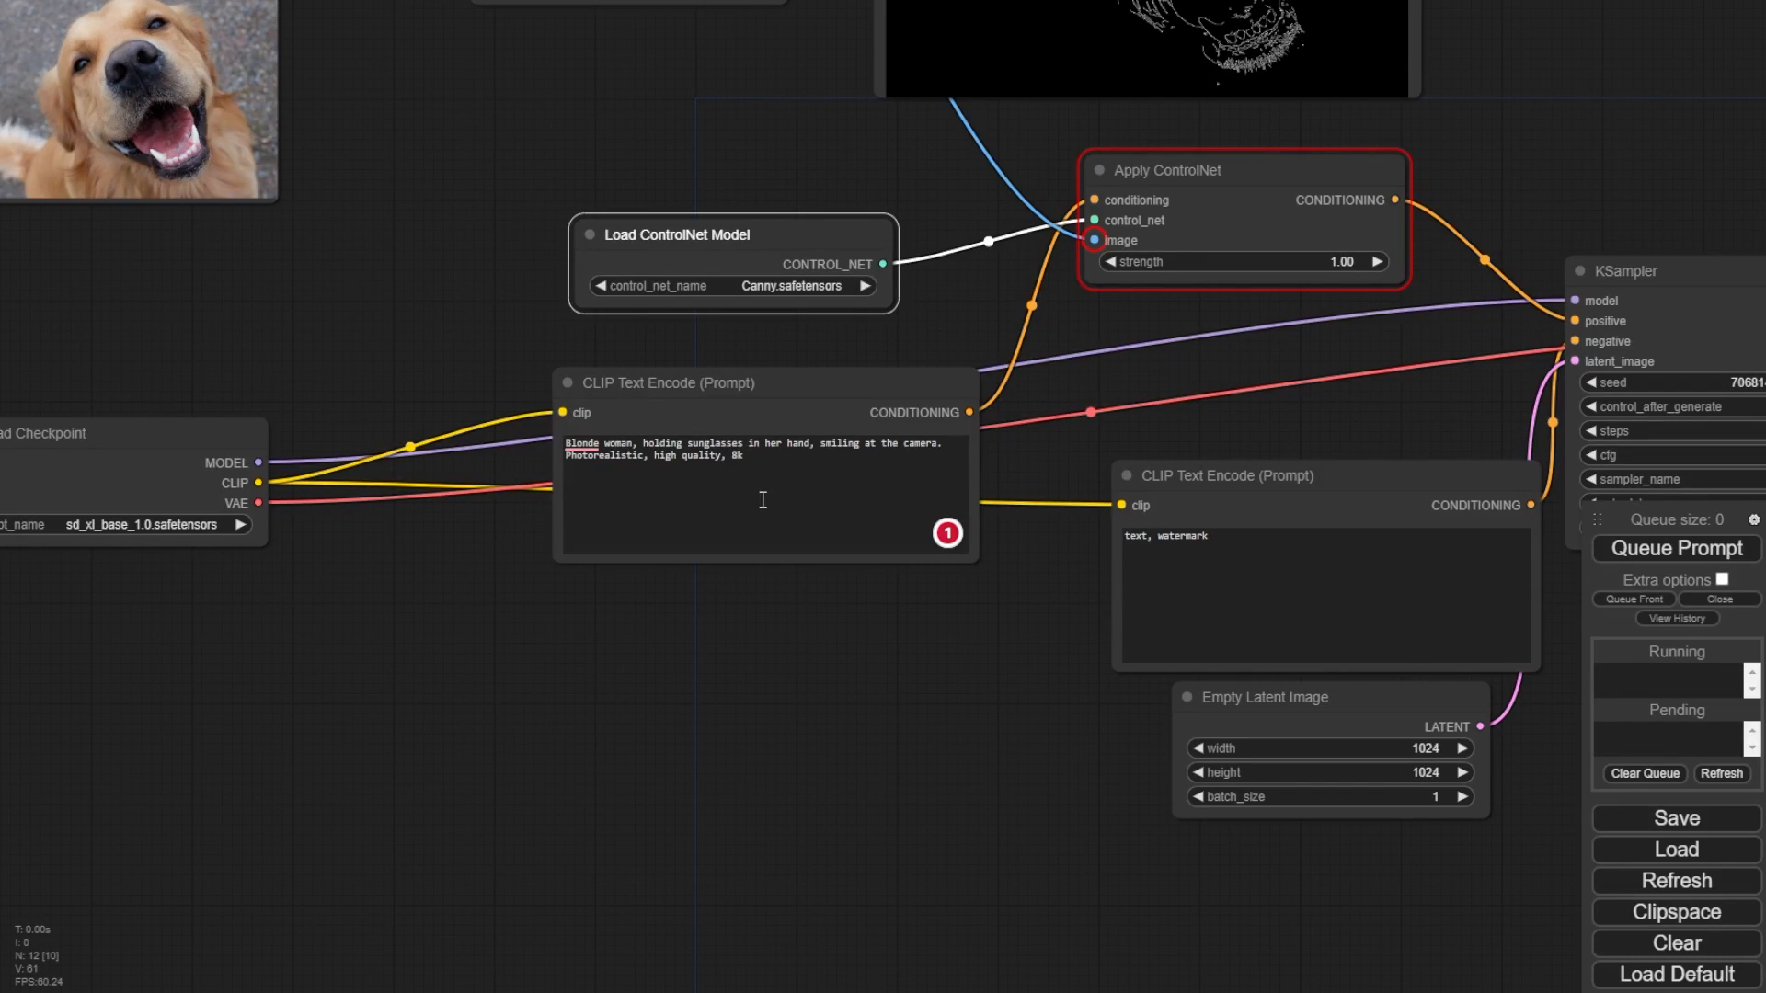
- Replace the positive prompt's subject with 'Bear looking at camera smiling' and queue the prompt
drag(934, 443, 380, 549)
text(Bear )
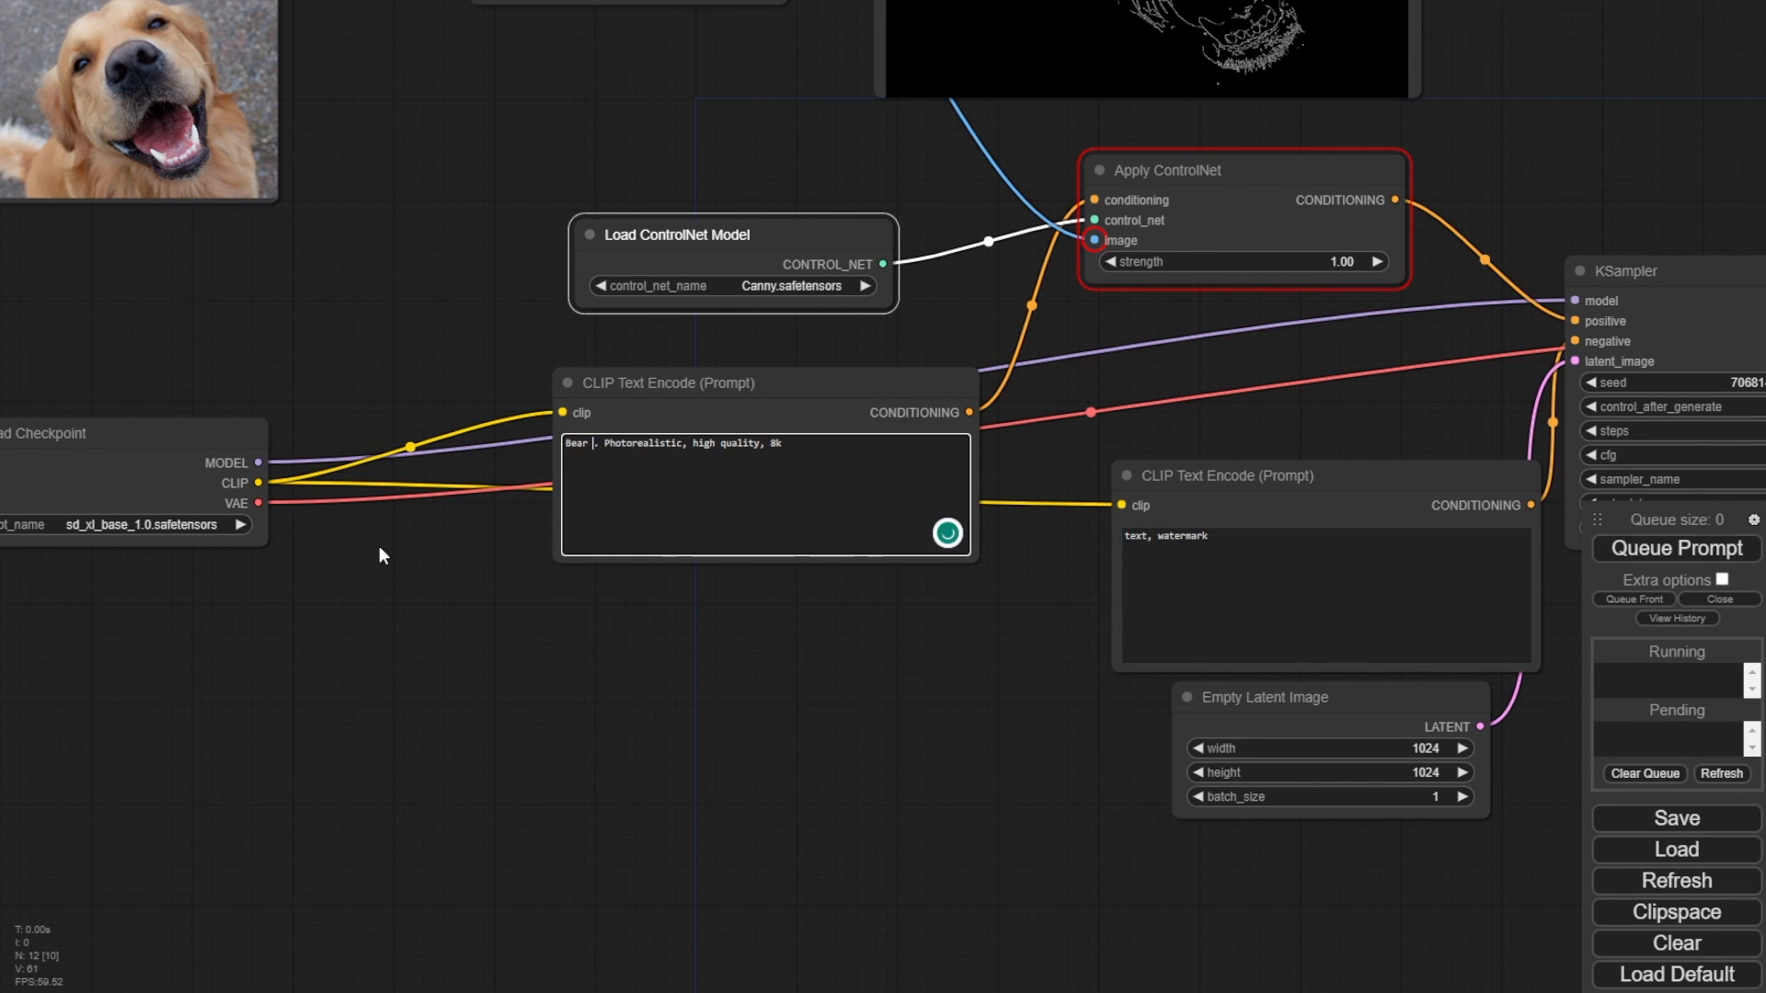
text(looking at )
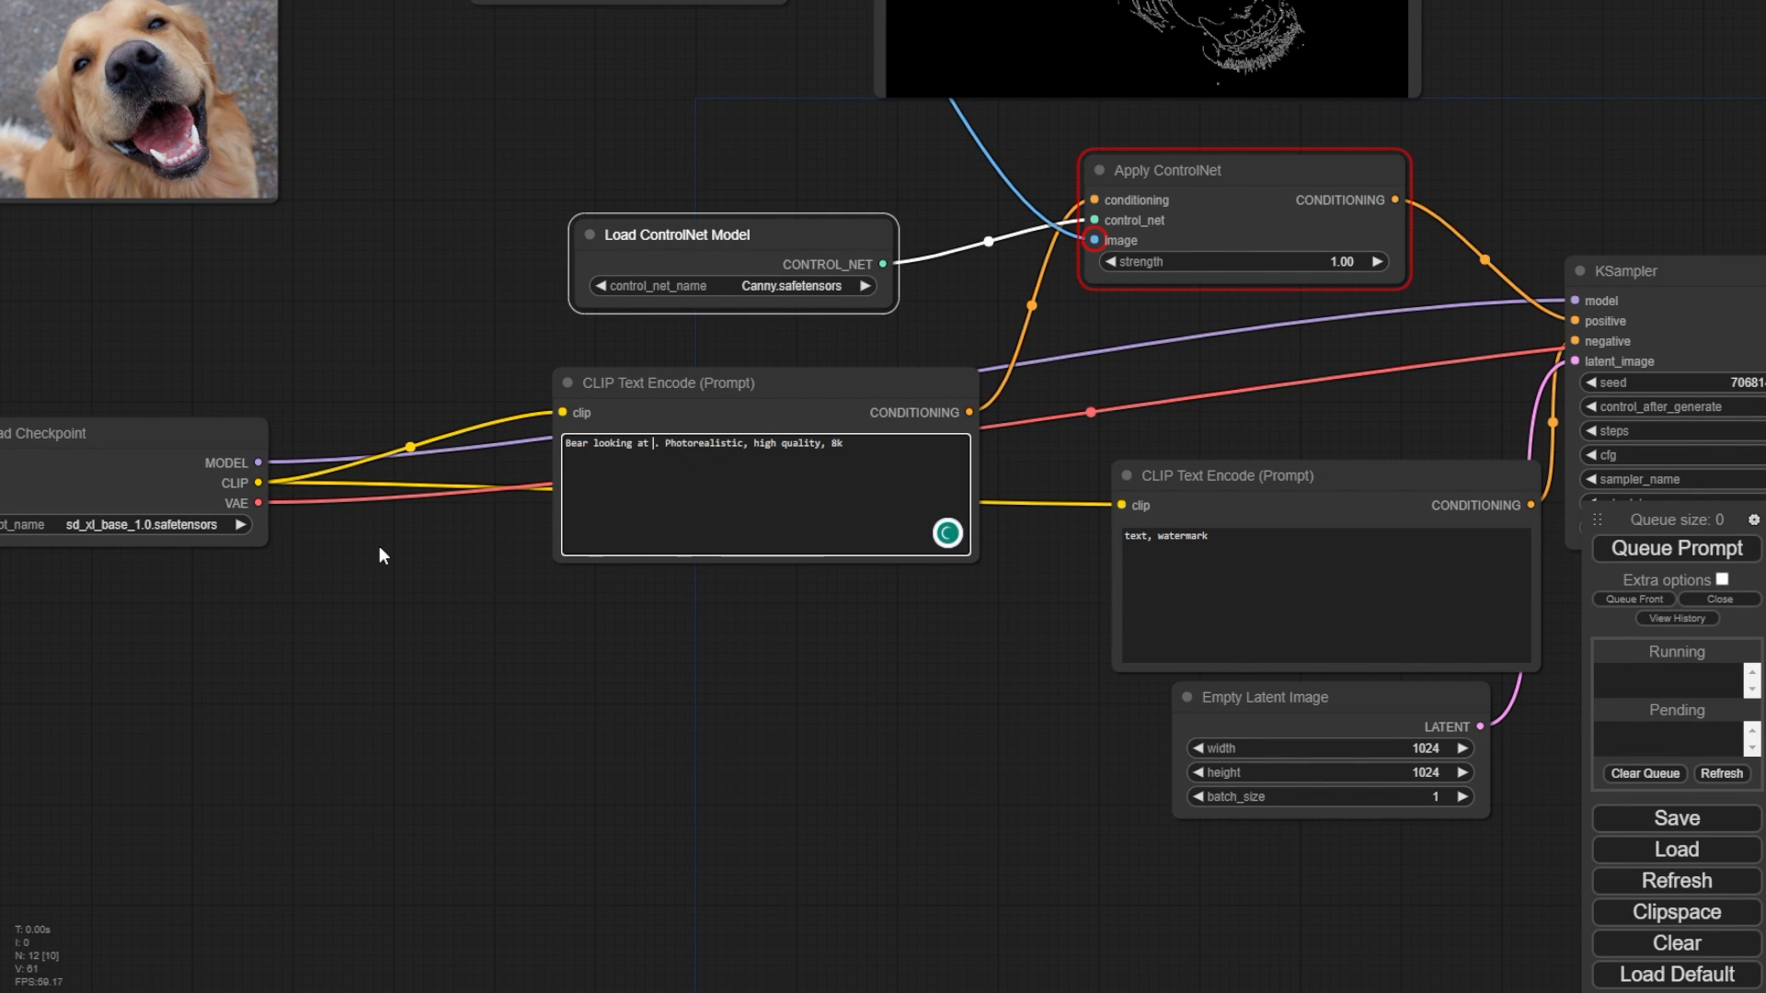
text(camera smiling)
key(ctrl+Return)
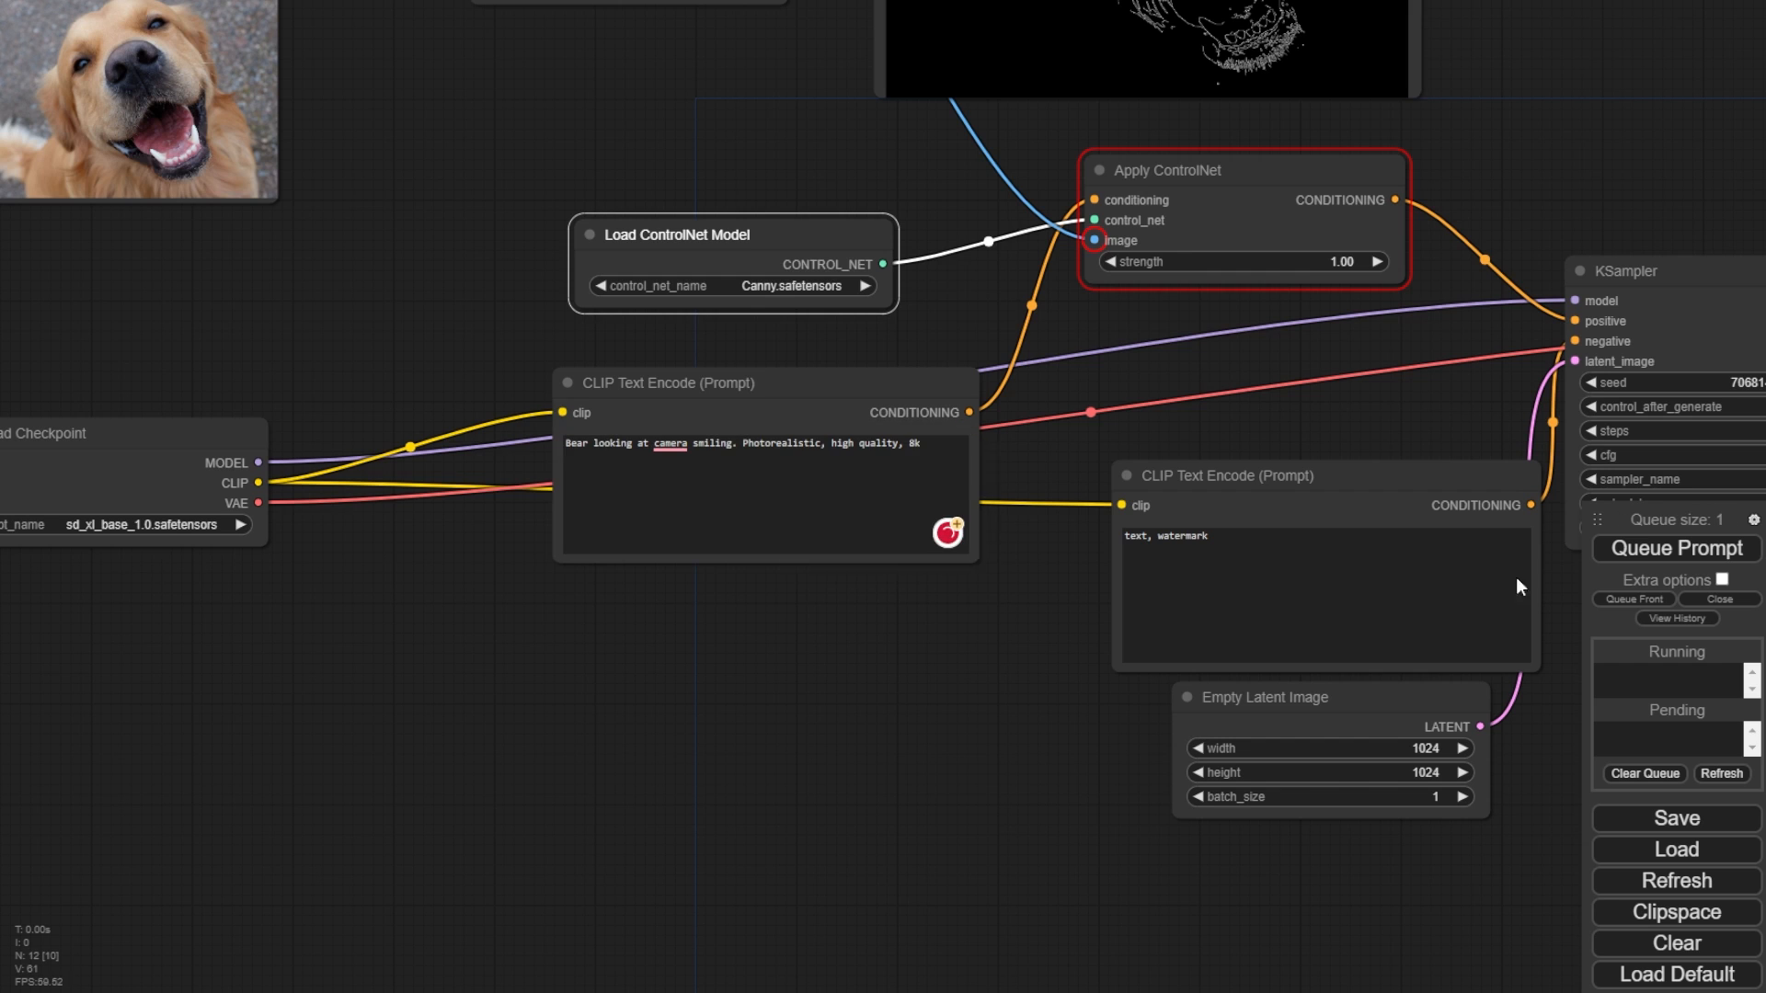
- Enlarge and reposition the Save Image node to inspect the generated bear image
drag(1160, 717, 721, 700)
scroll(1176, 751, down, 2)
drag(1211, 758, 820, 733)
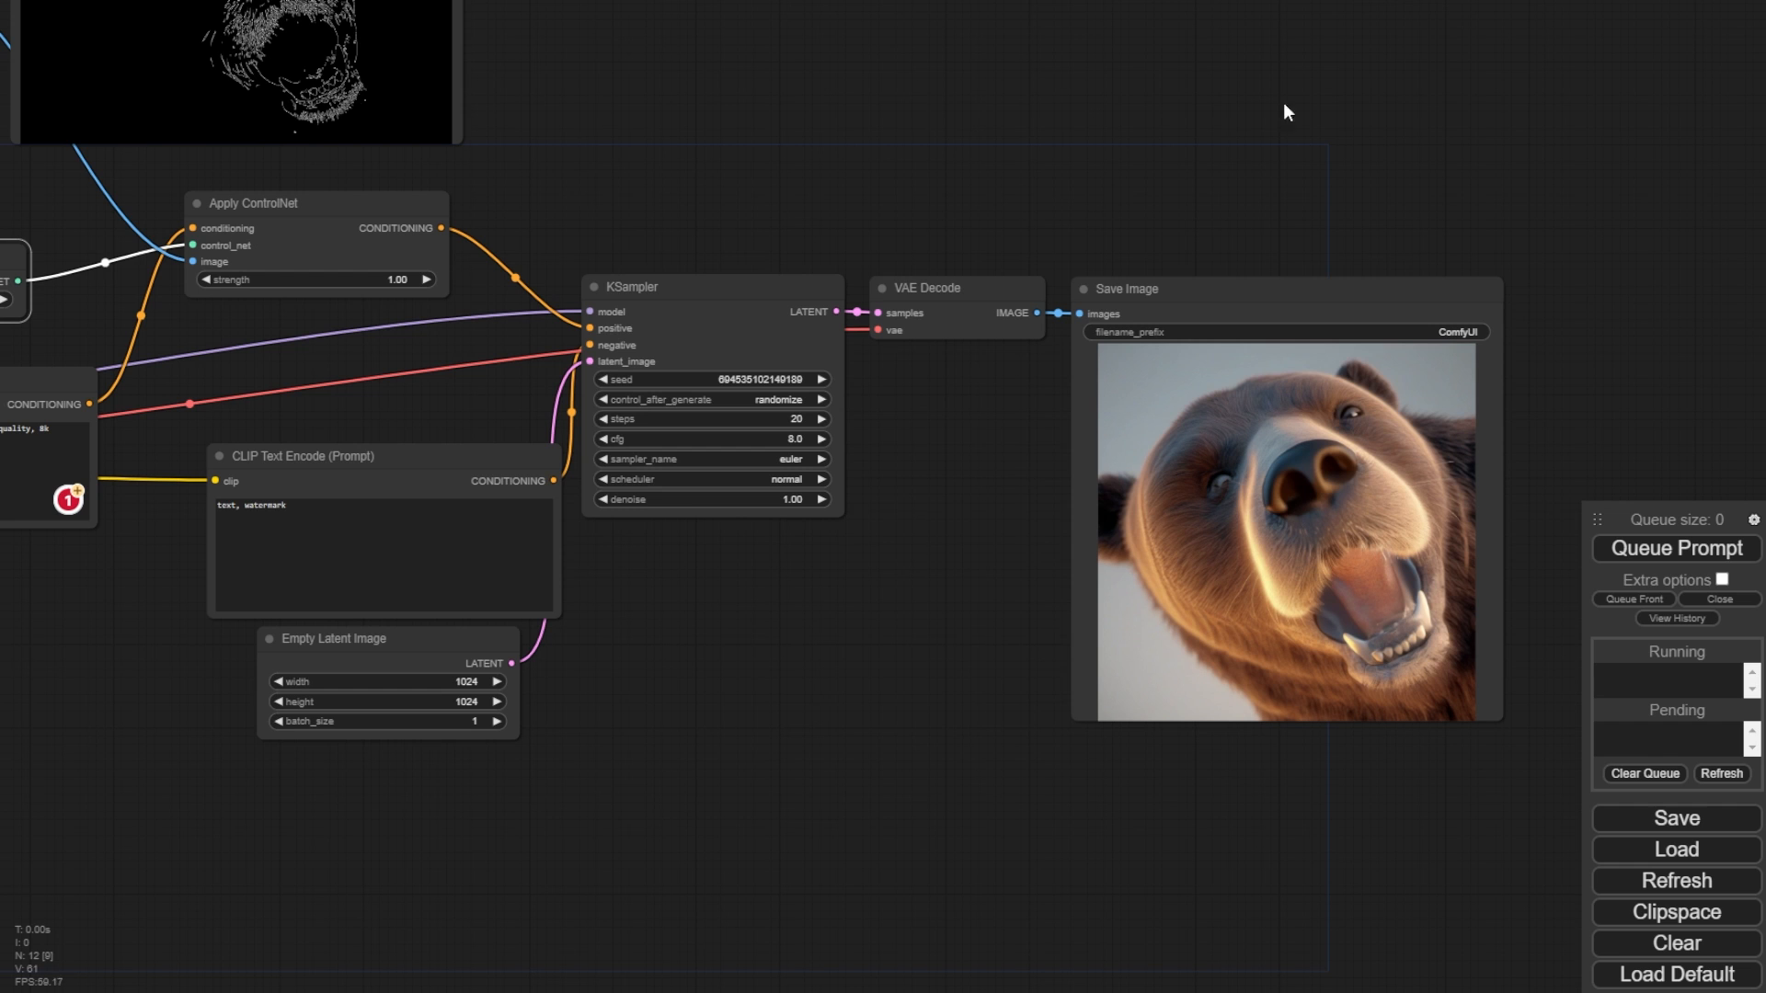
drag(1338, 193, 1131, 135)
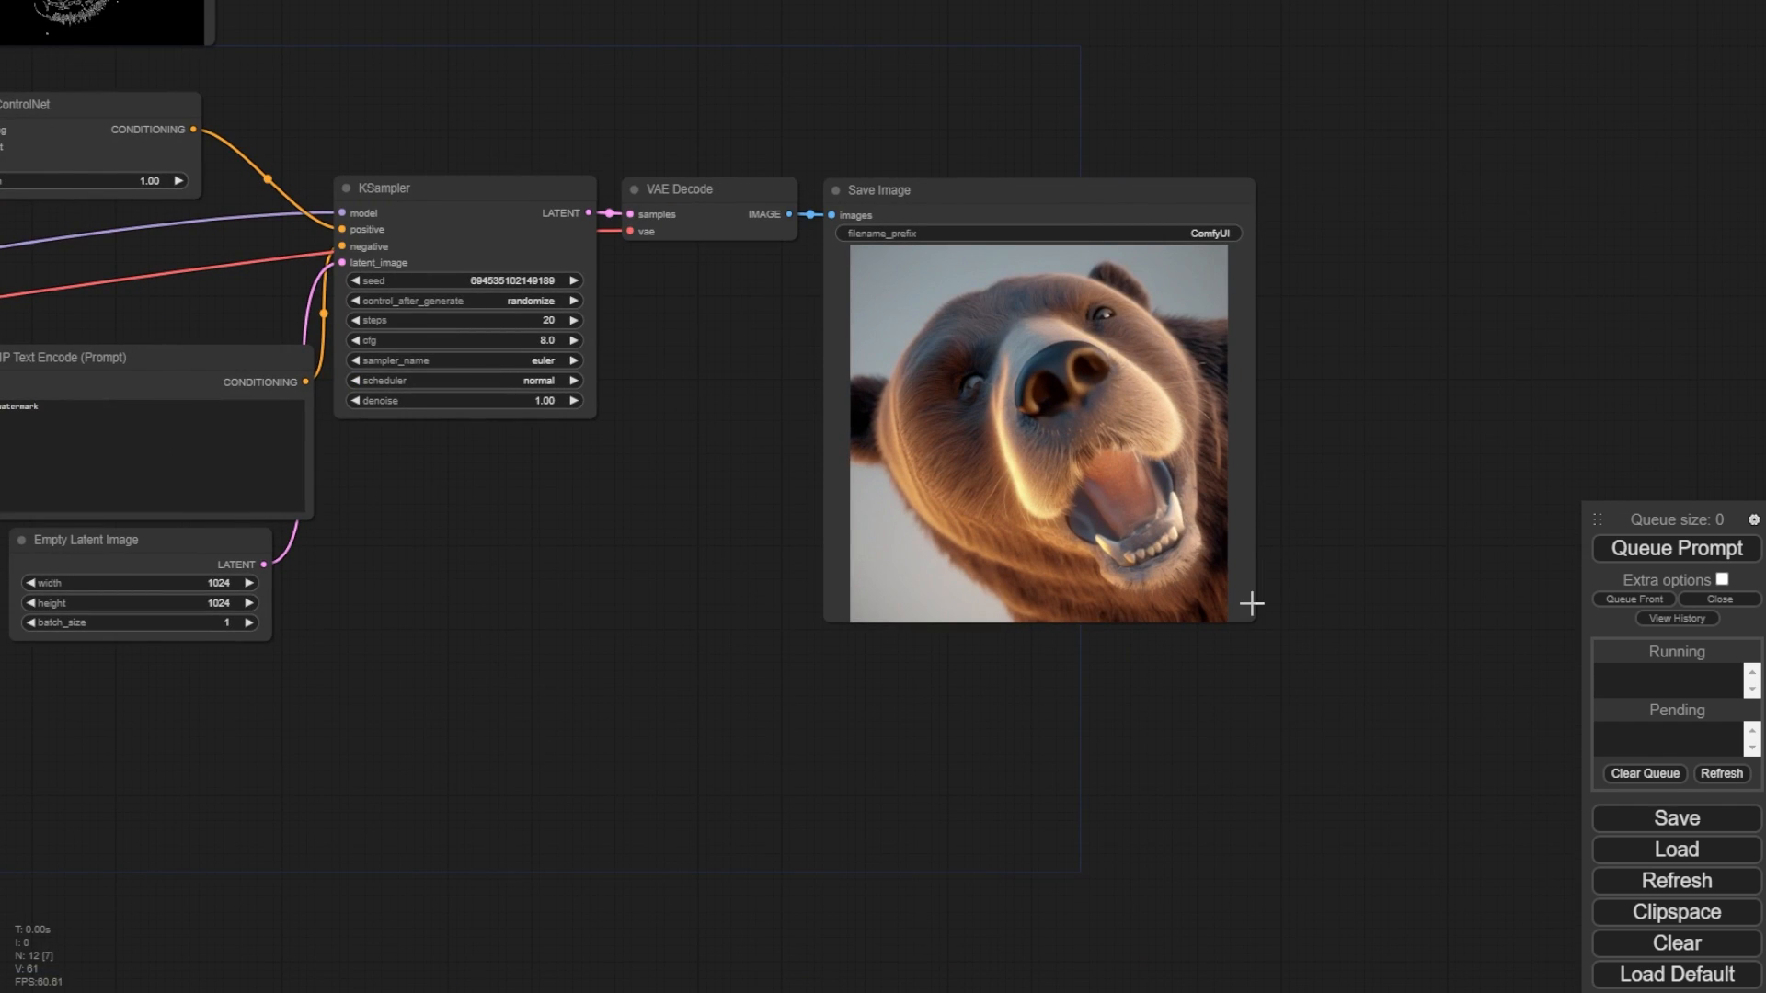
drag(1252, 604, 1698, 959)
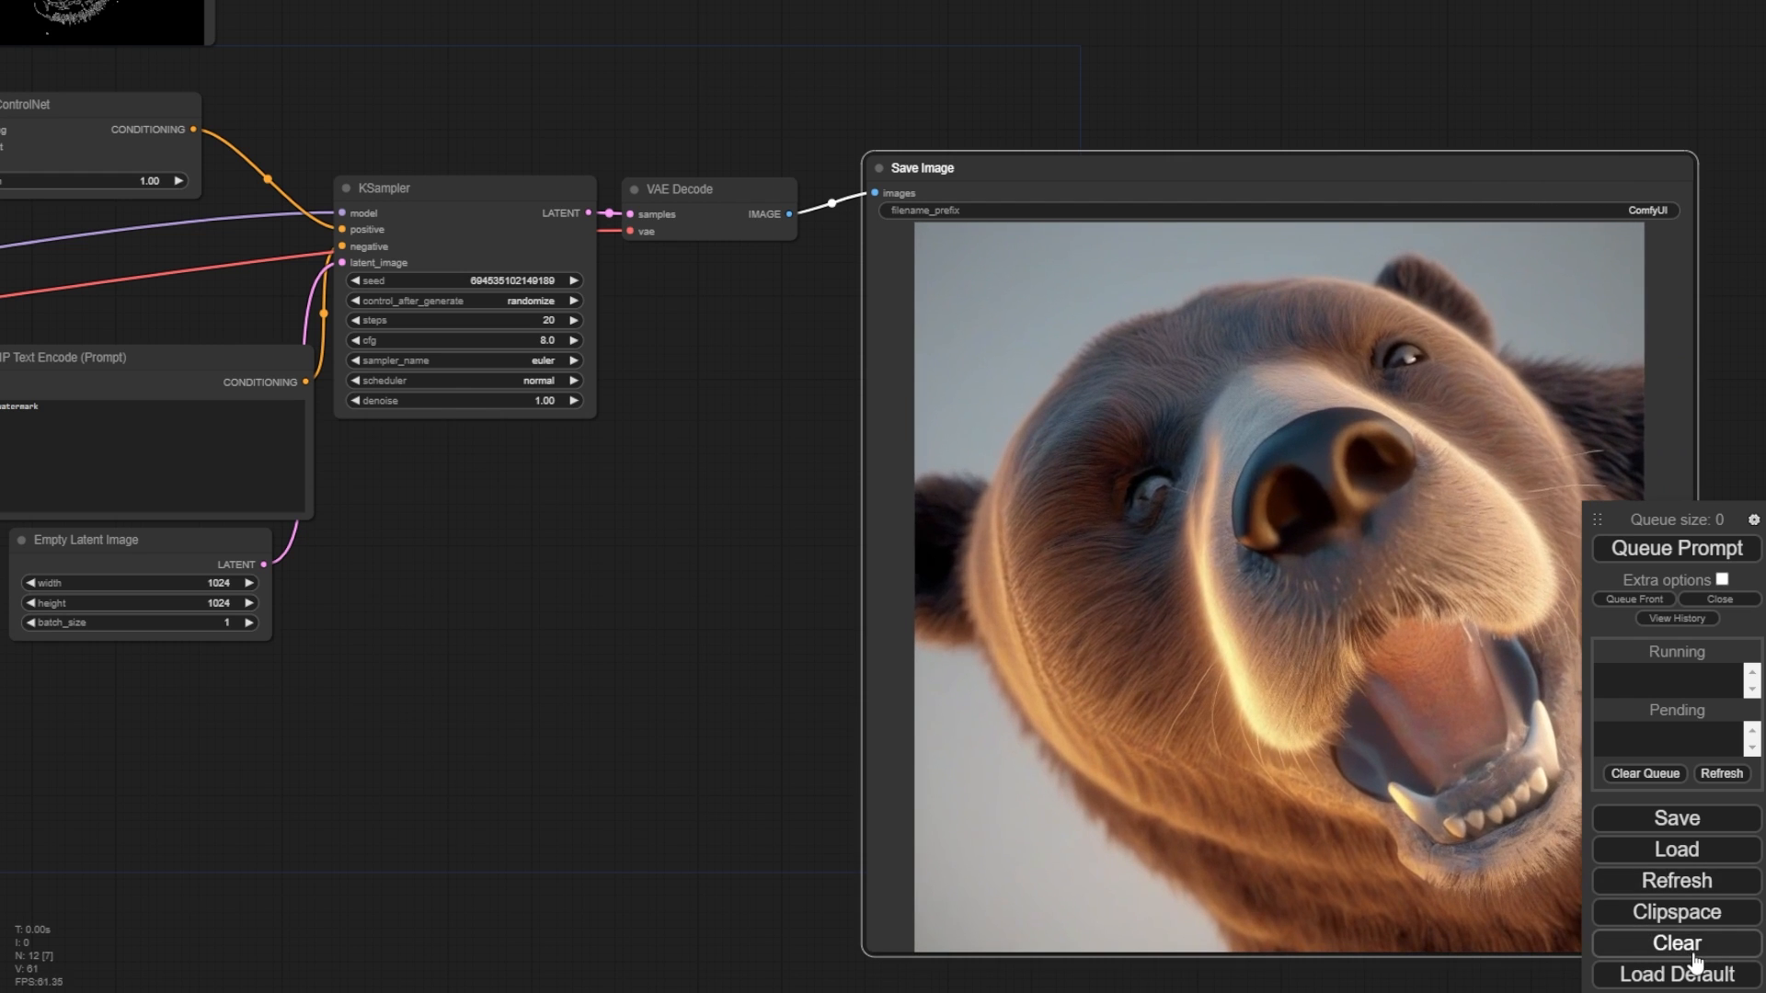
drag(1259, 194, 1172, 83)
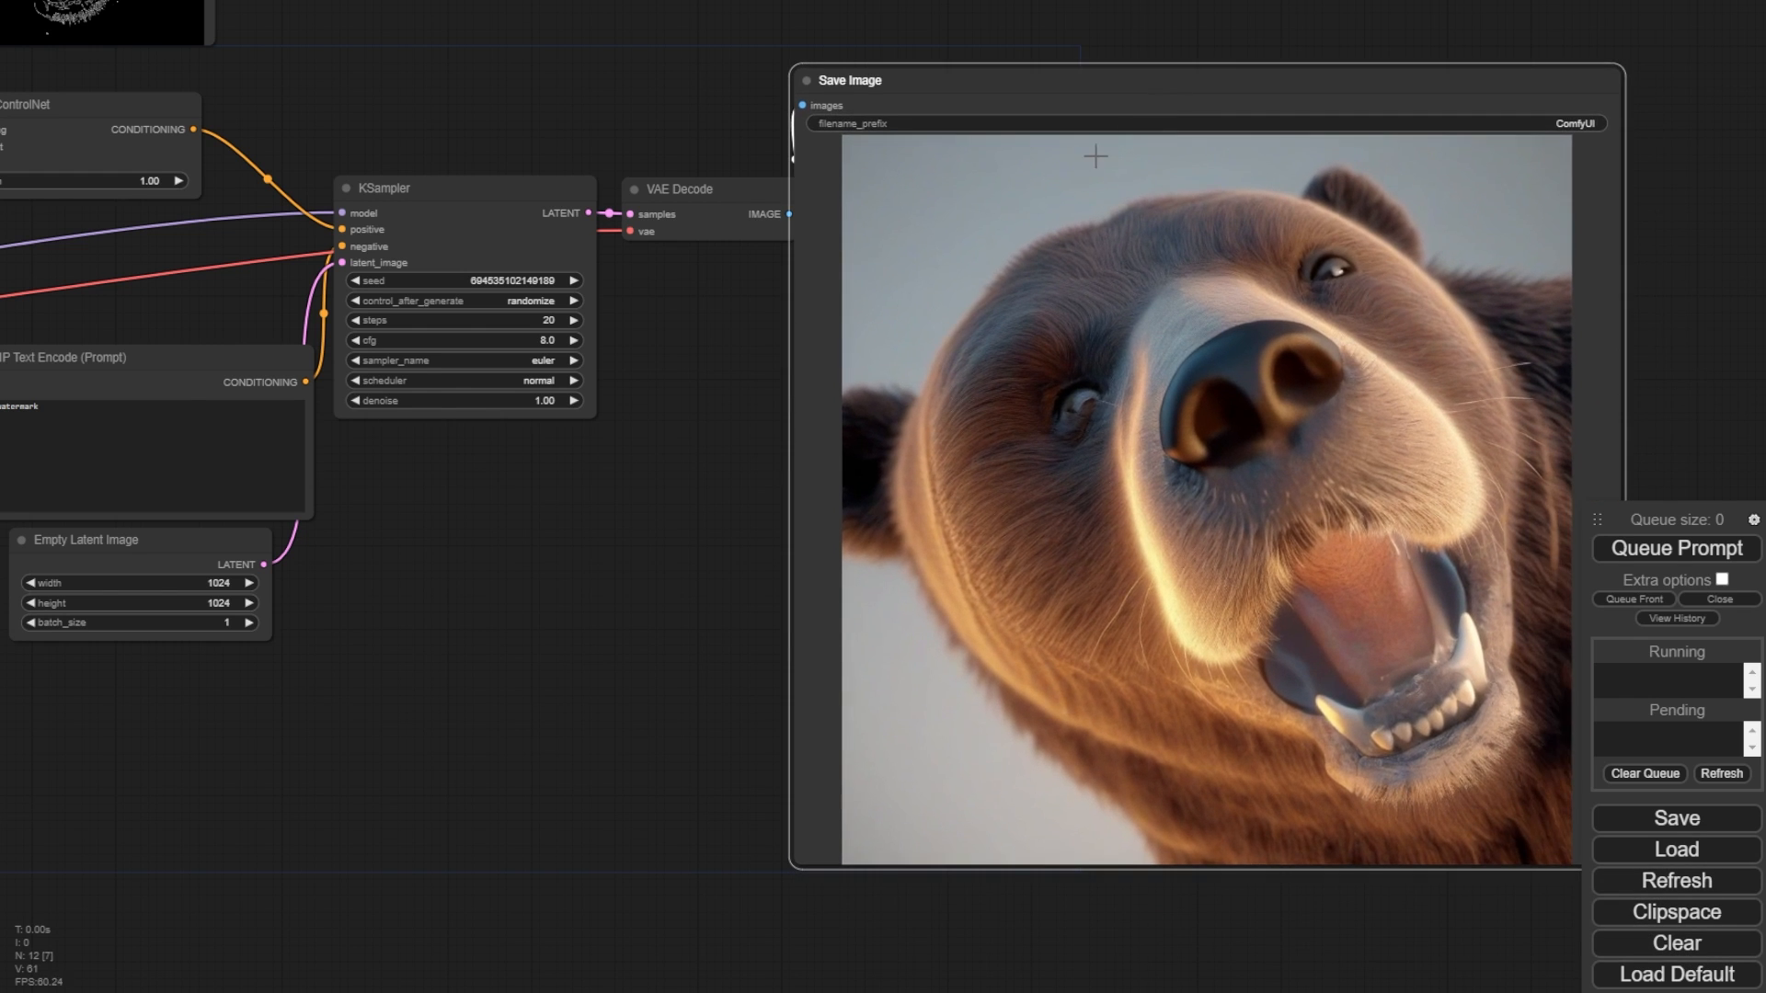
drag(628, 97, 676, 188)
scroll(657, 176, down, 2)
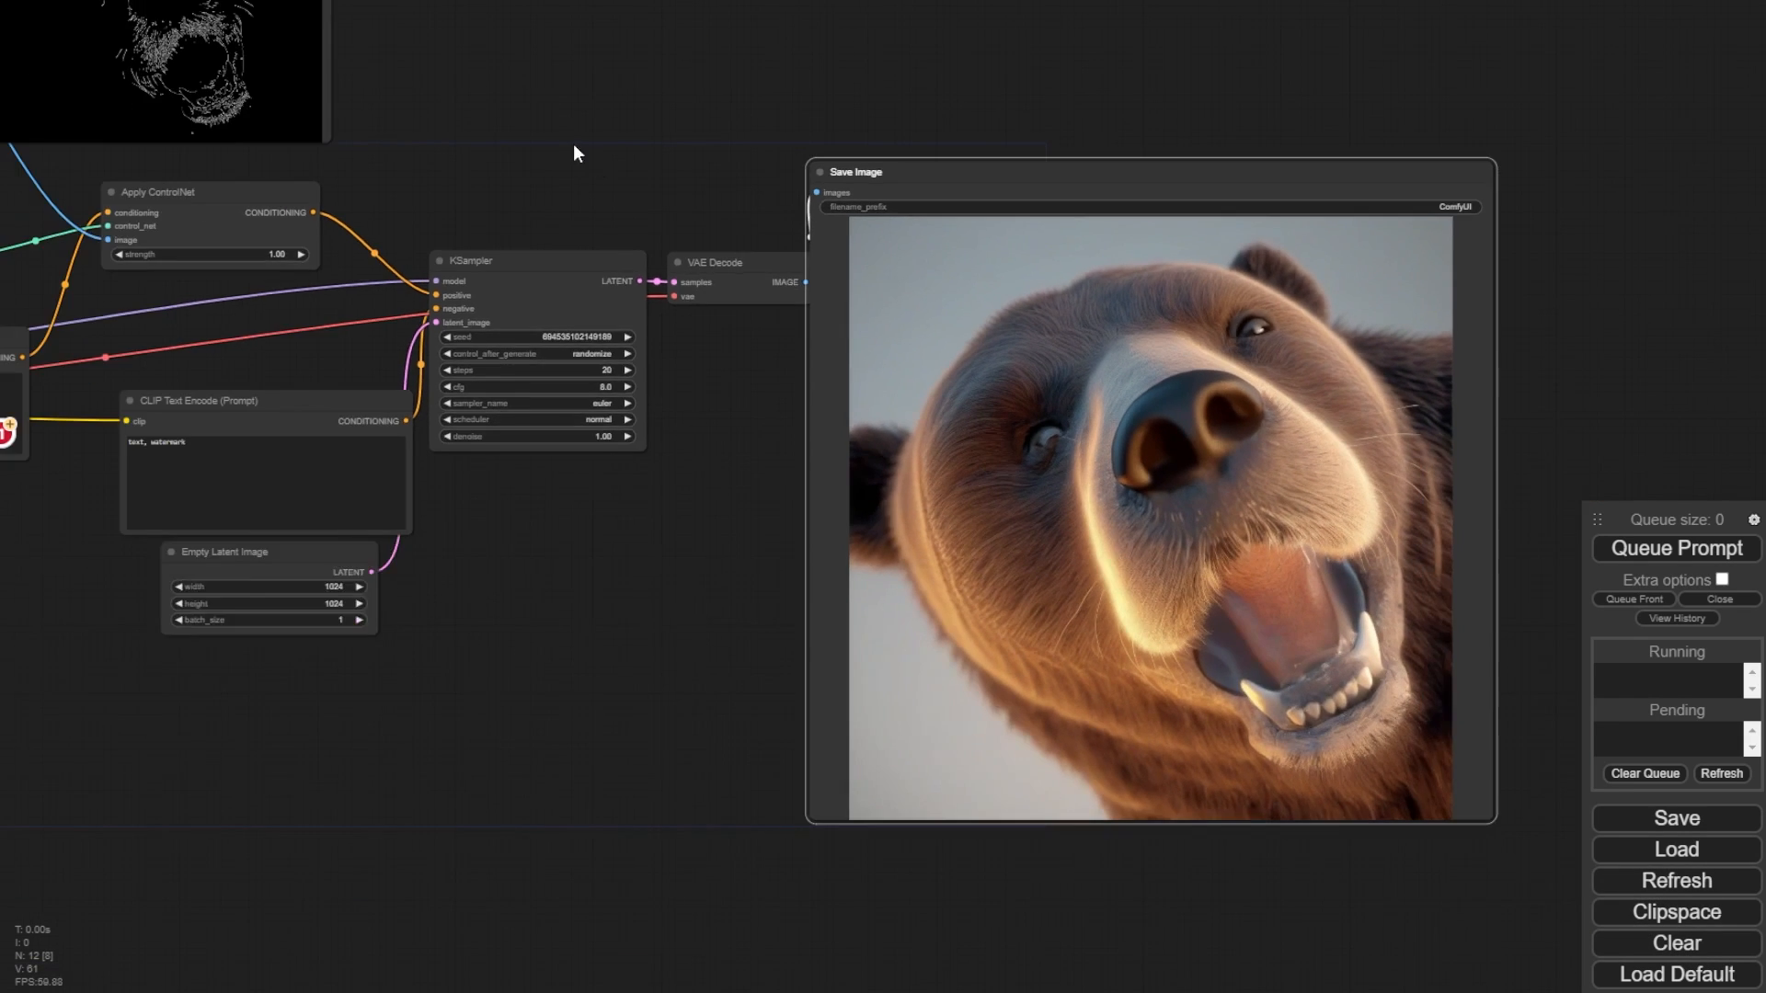
drag(572, 144, 589, 245)
drag(436, 123, 469, 193)
drag(321, 65, 339, 102)
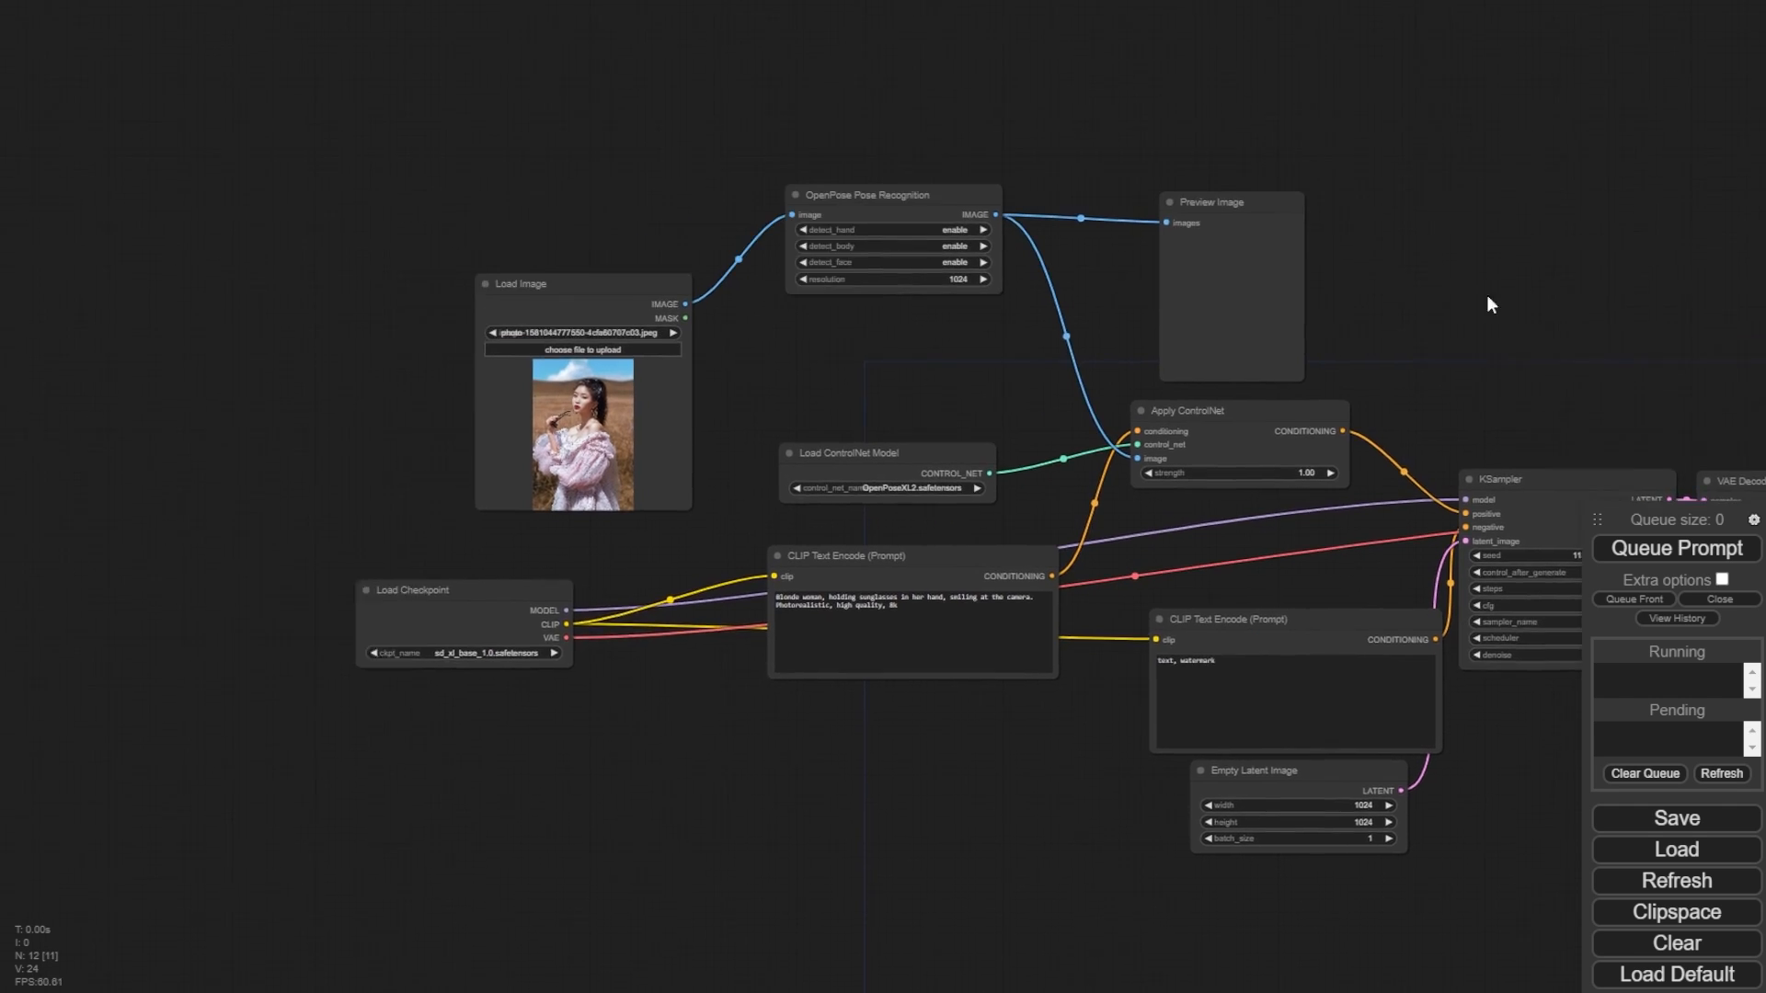
- Zoom in on the Load Image node's photo in the OpenPose workflow
drag(1487, 296, 1550, 266)
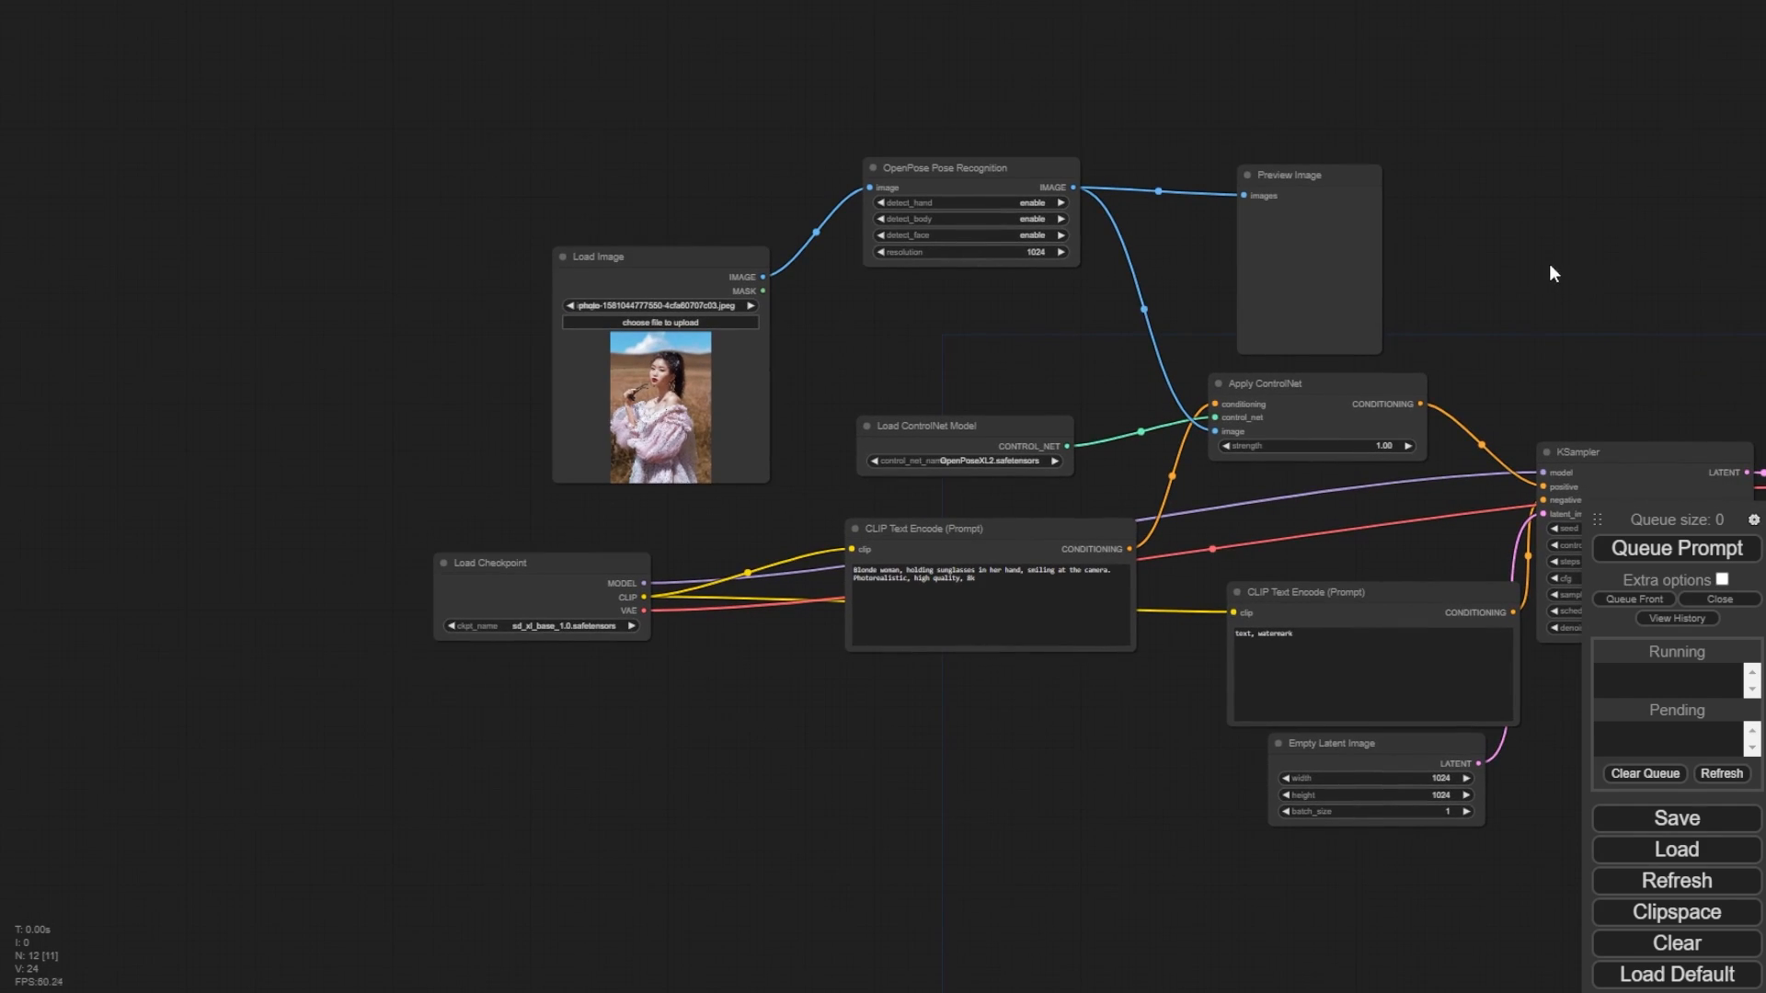
scroll(698, 468, up, 6)
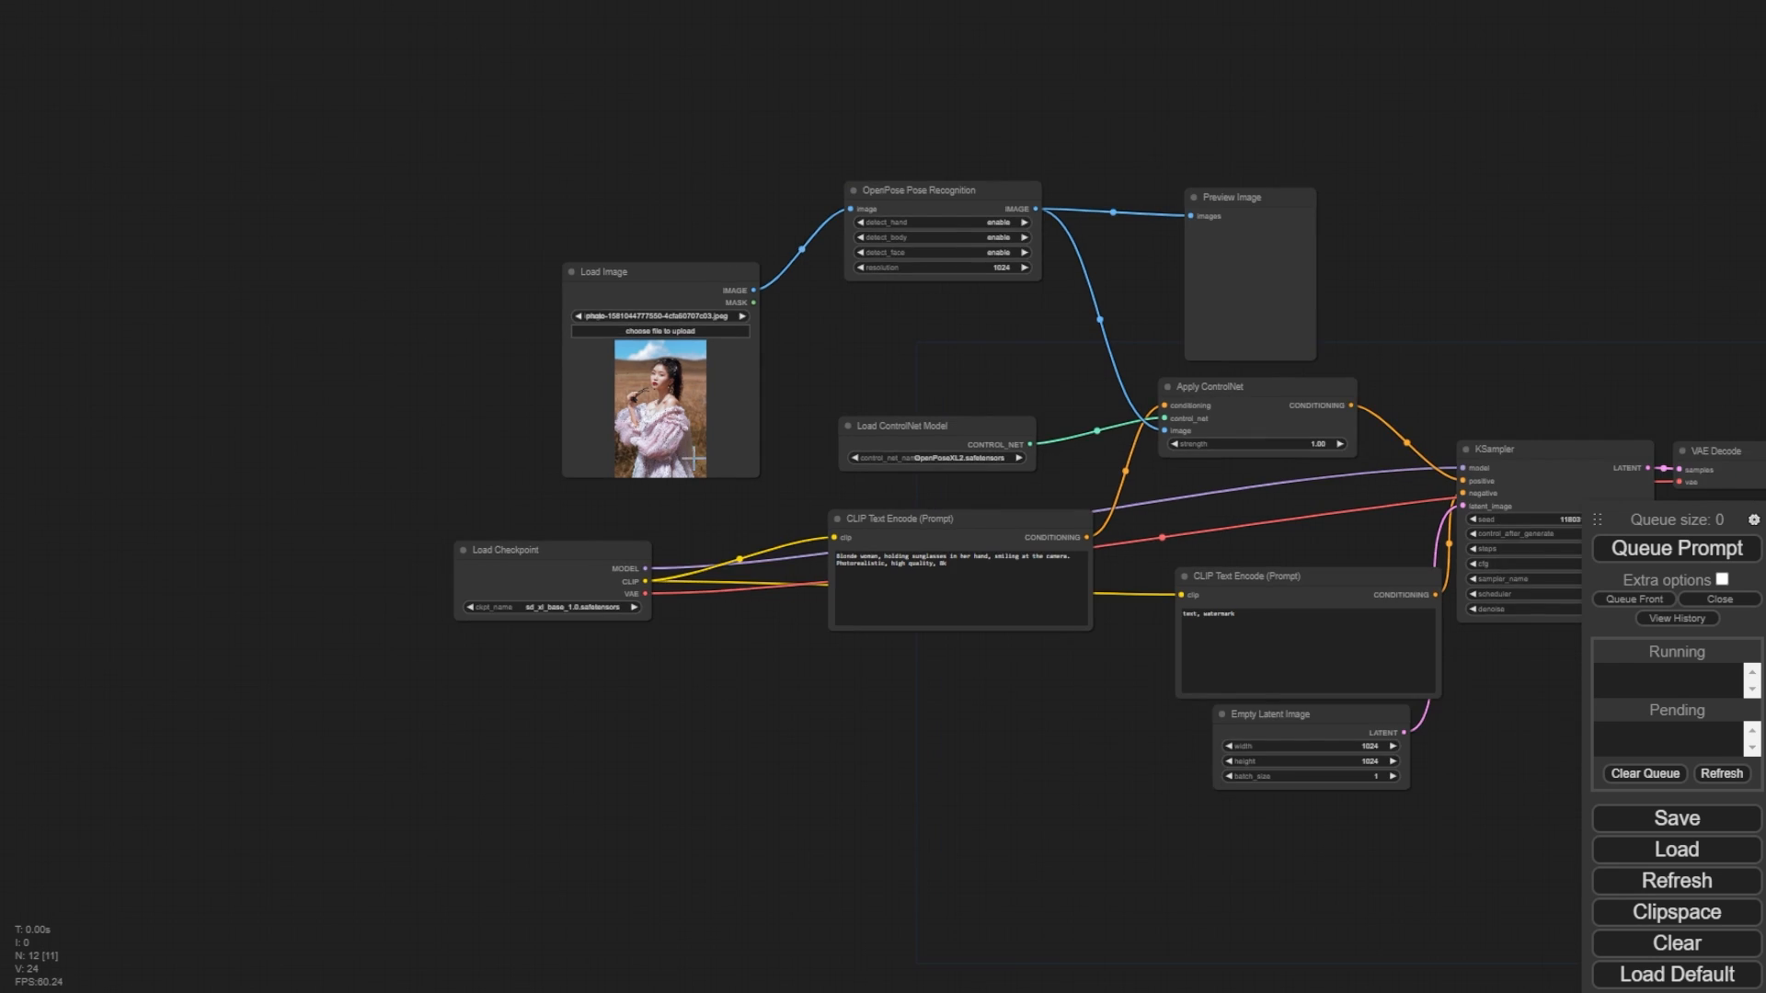
scroll(694, 465, up, 6)
drag(119, 288, 511, 615)
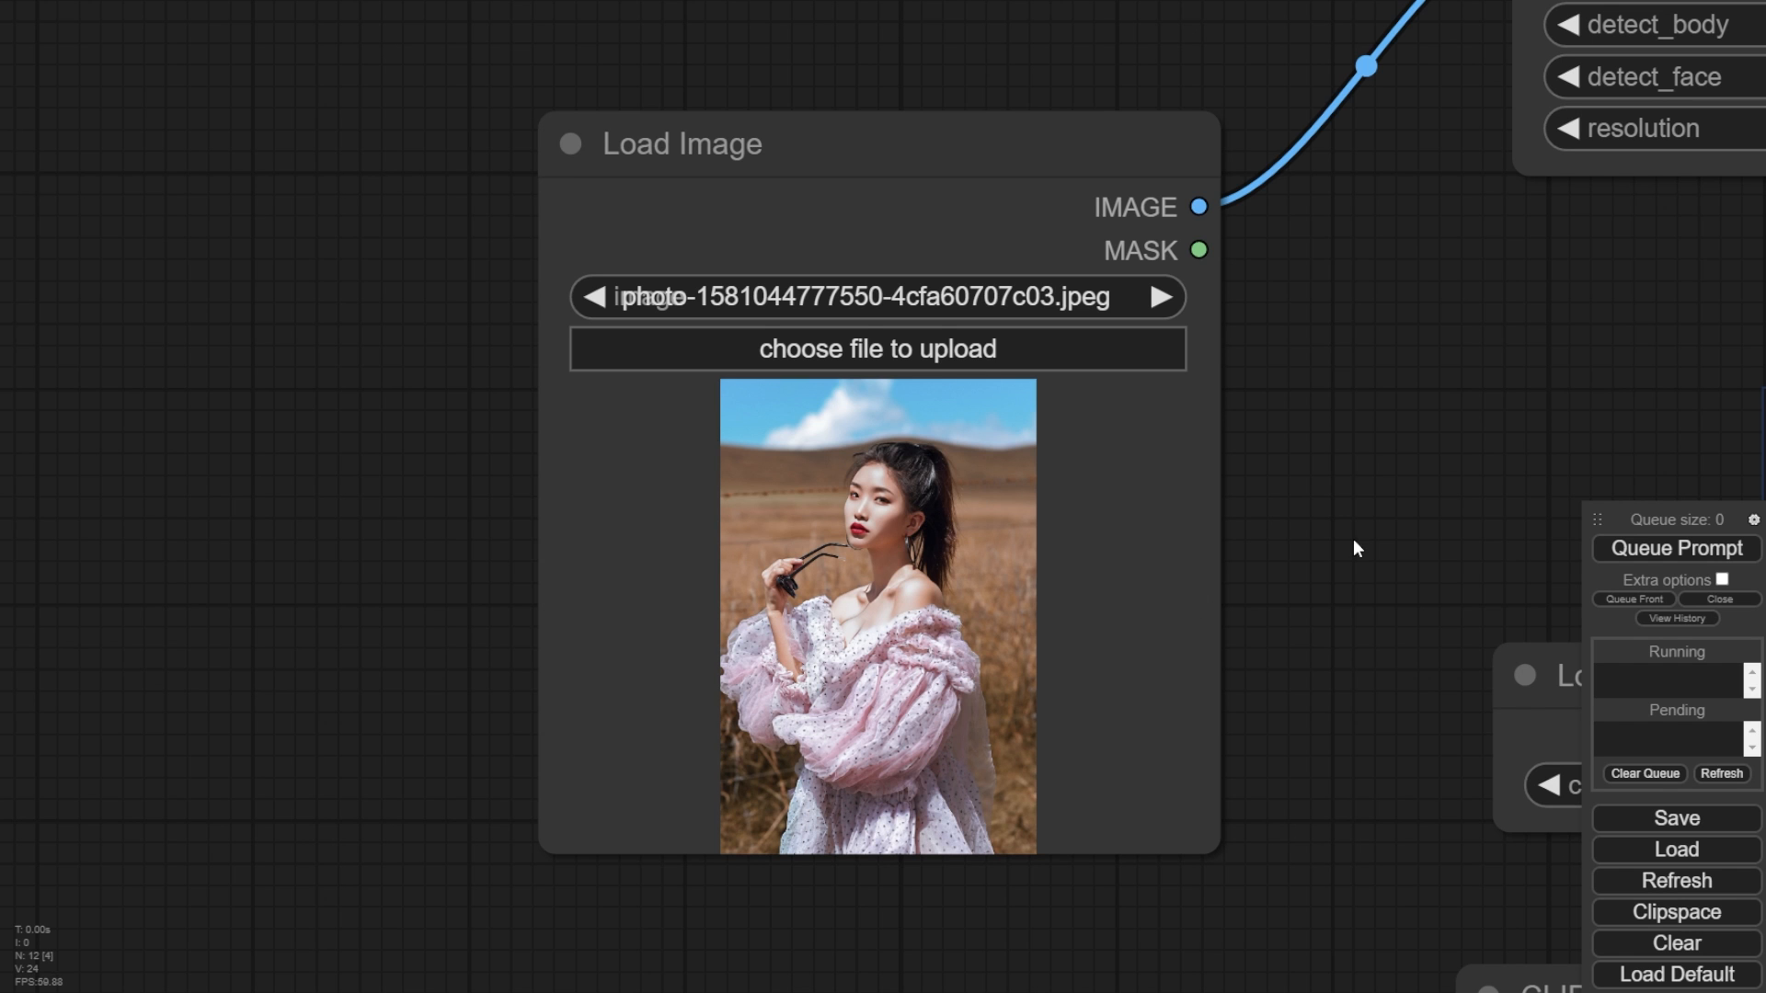
drag(1399, 530, 1390, 336)
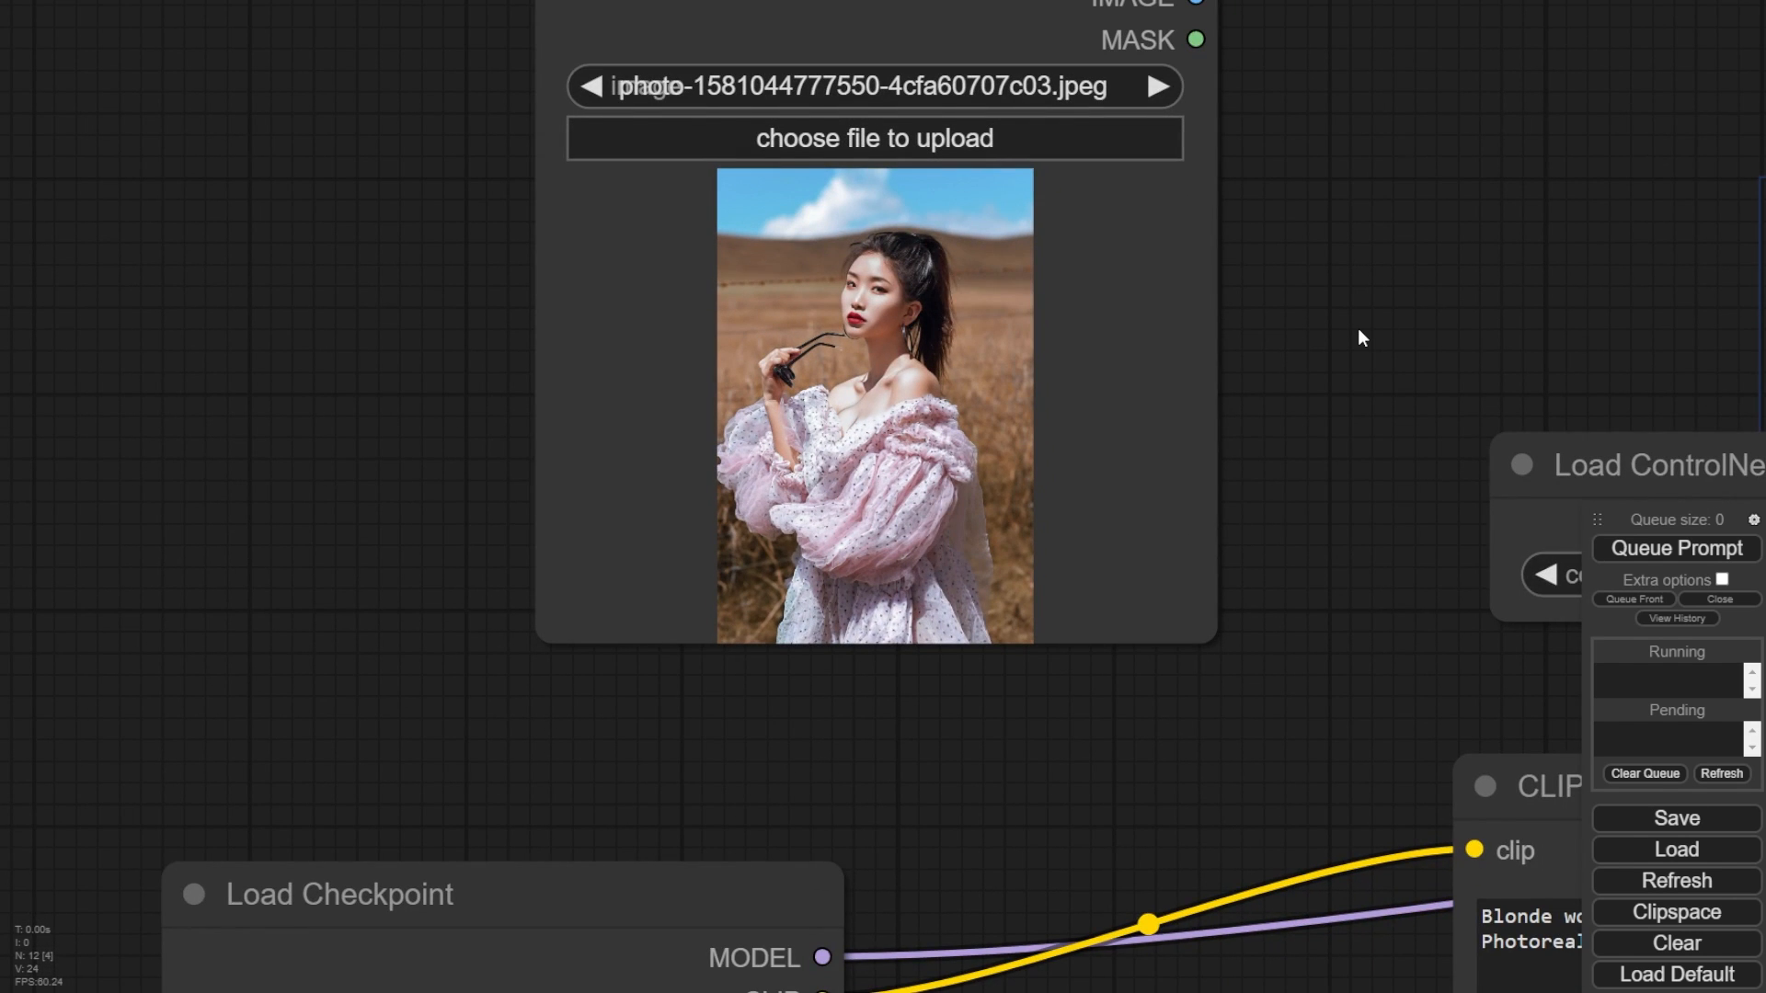
- Search the custom node manager for fannovel16 and install ComfyUI's ControlNet Auxiliary Preprocessors
scroll(1358, 331, down, 5)
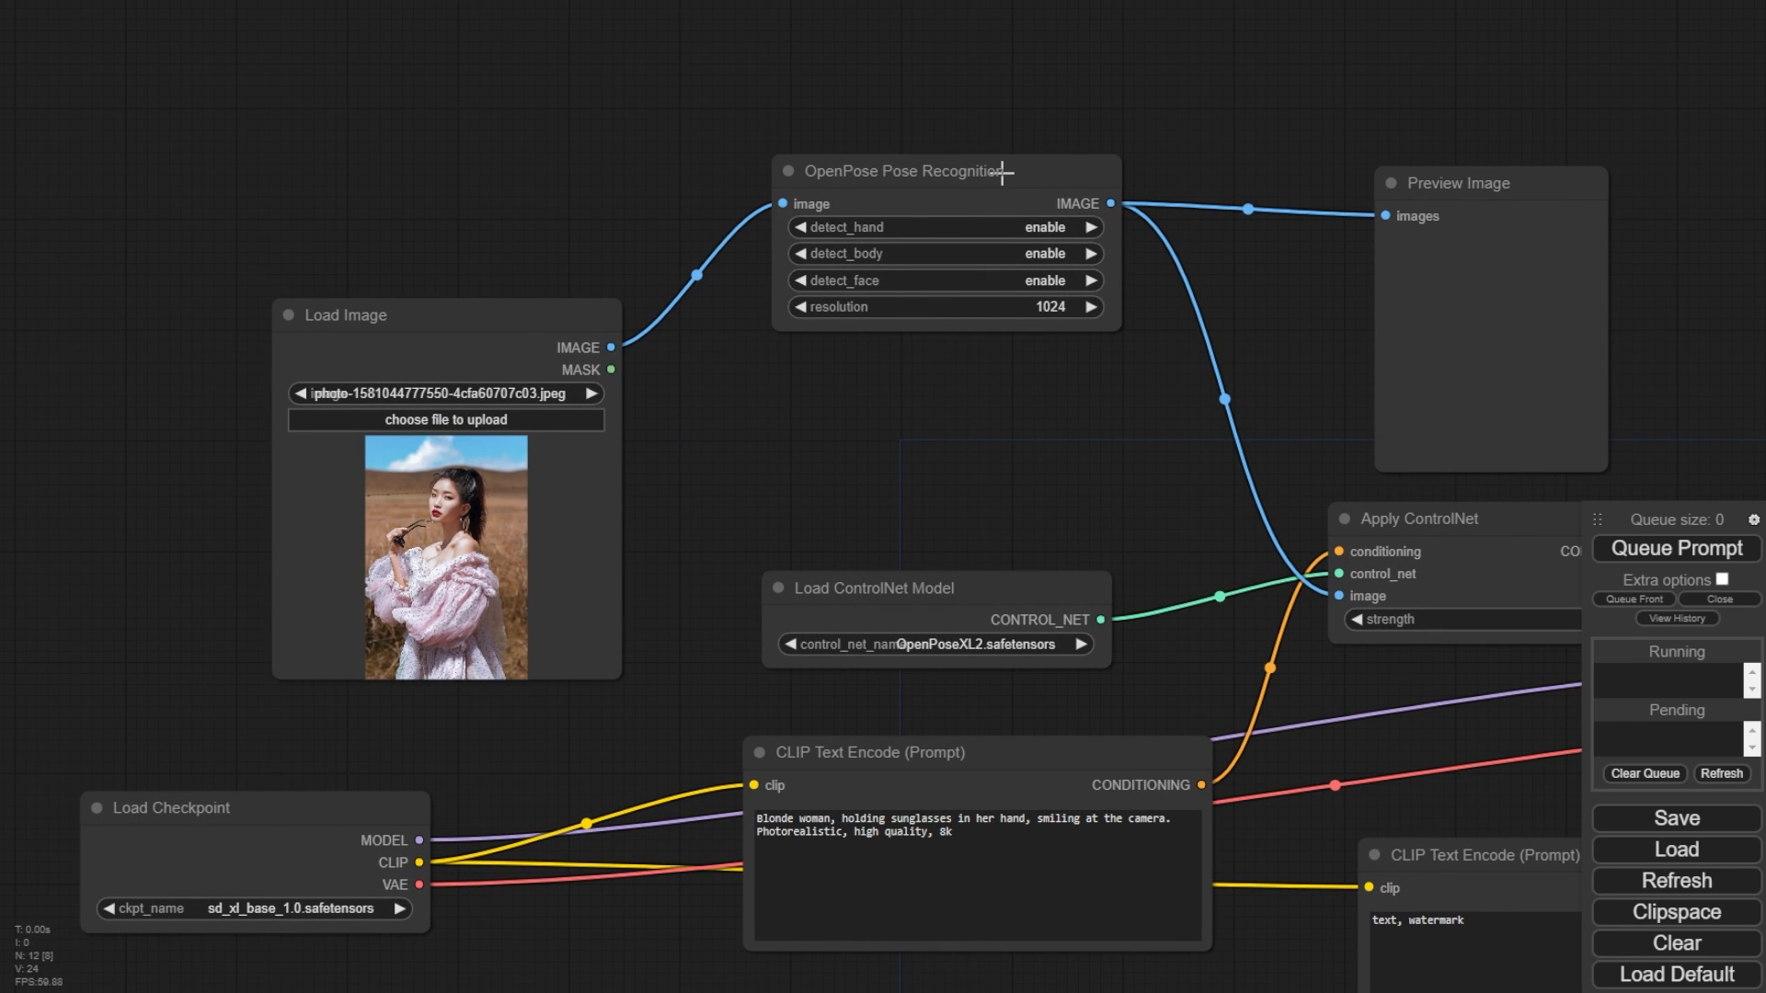
drag(428, 316, 414, 284)
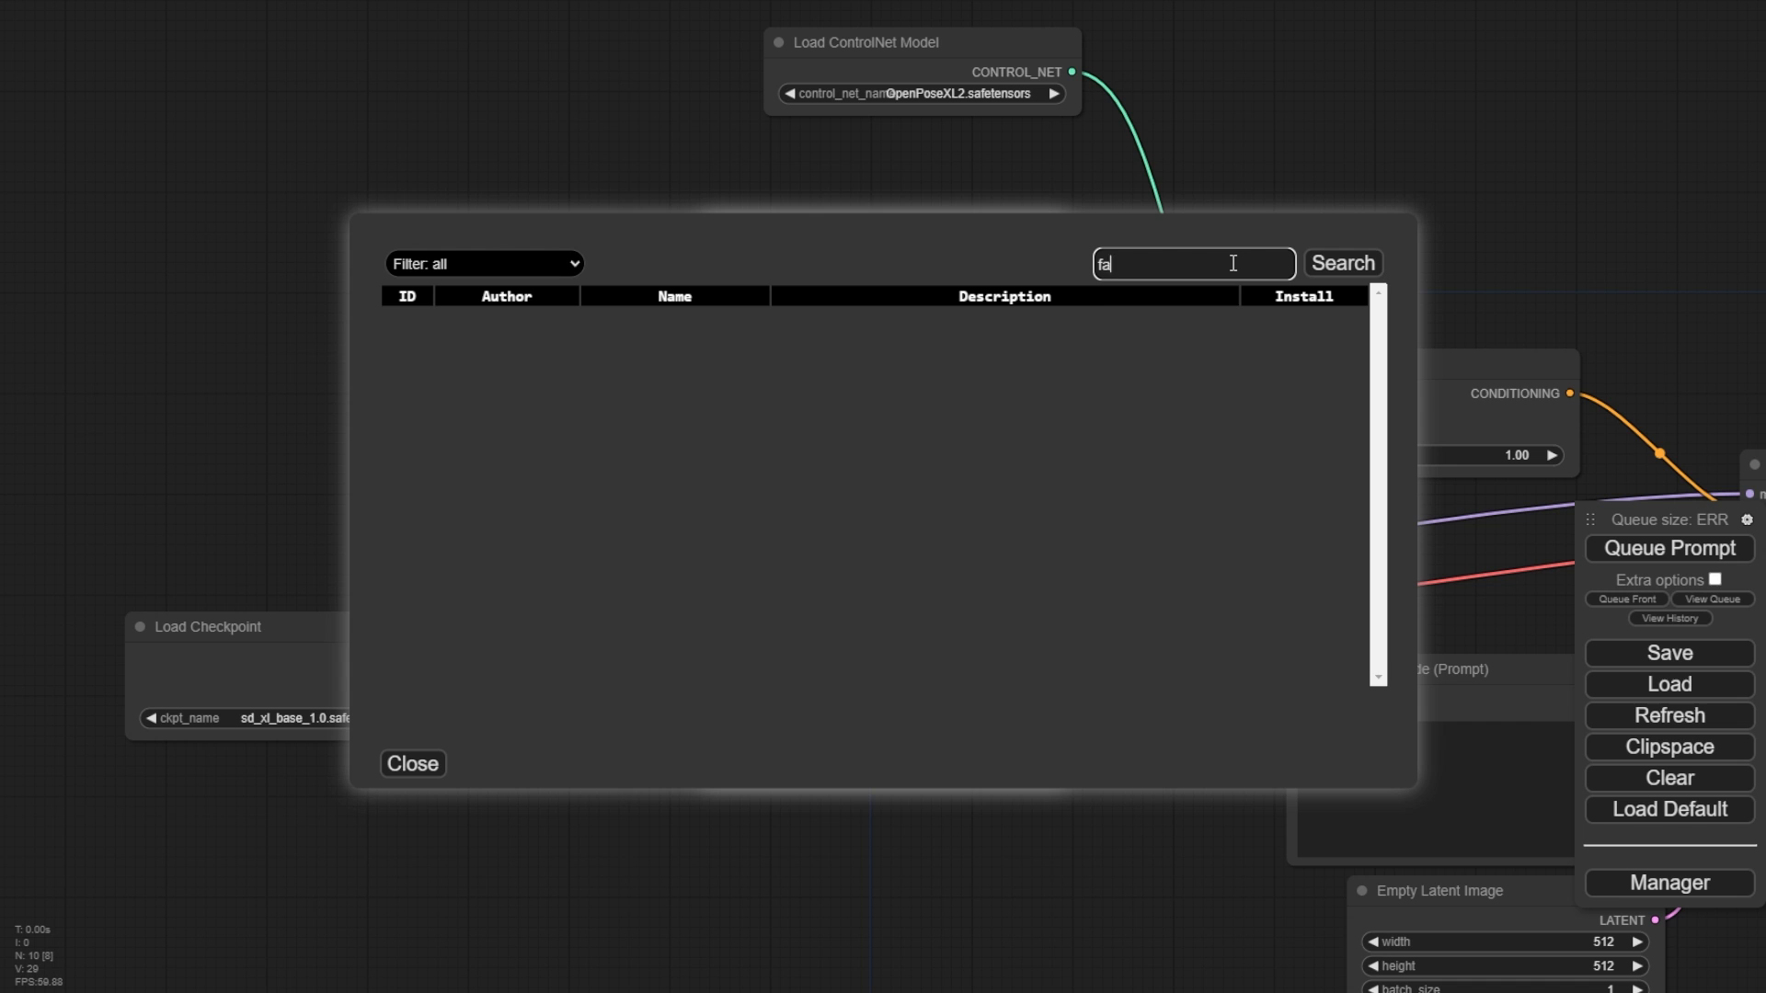
text(annovel16)
key(Return)
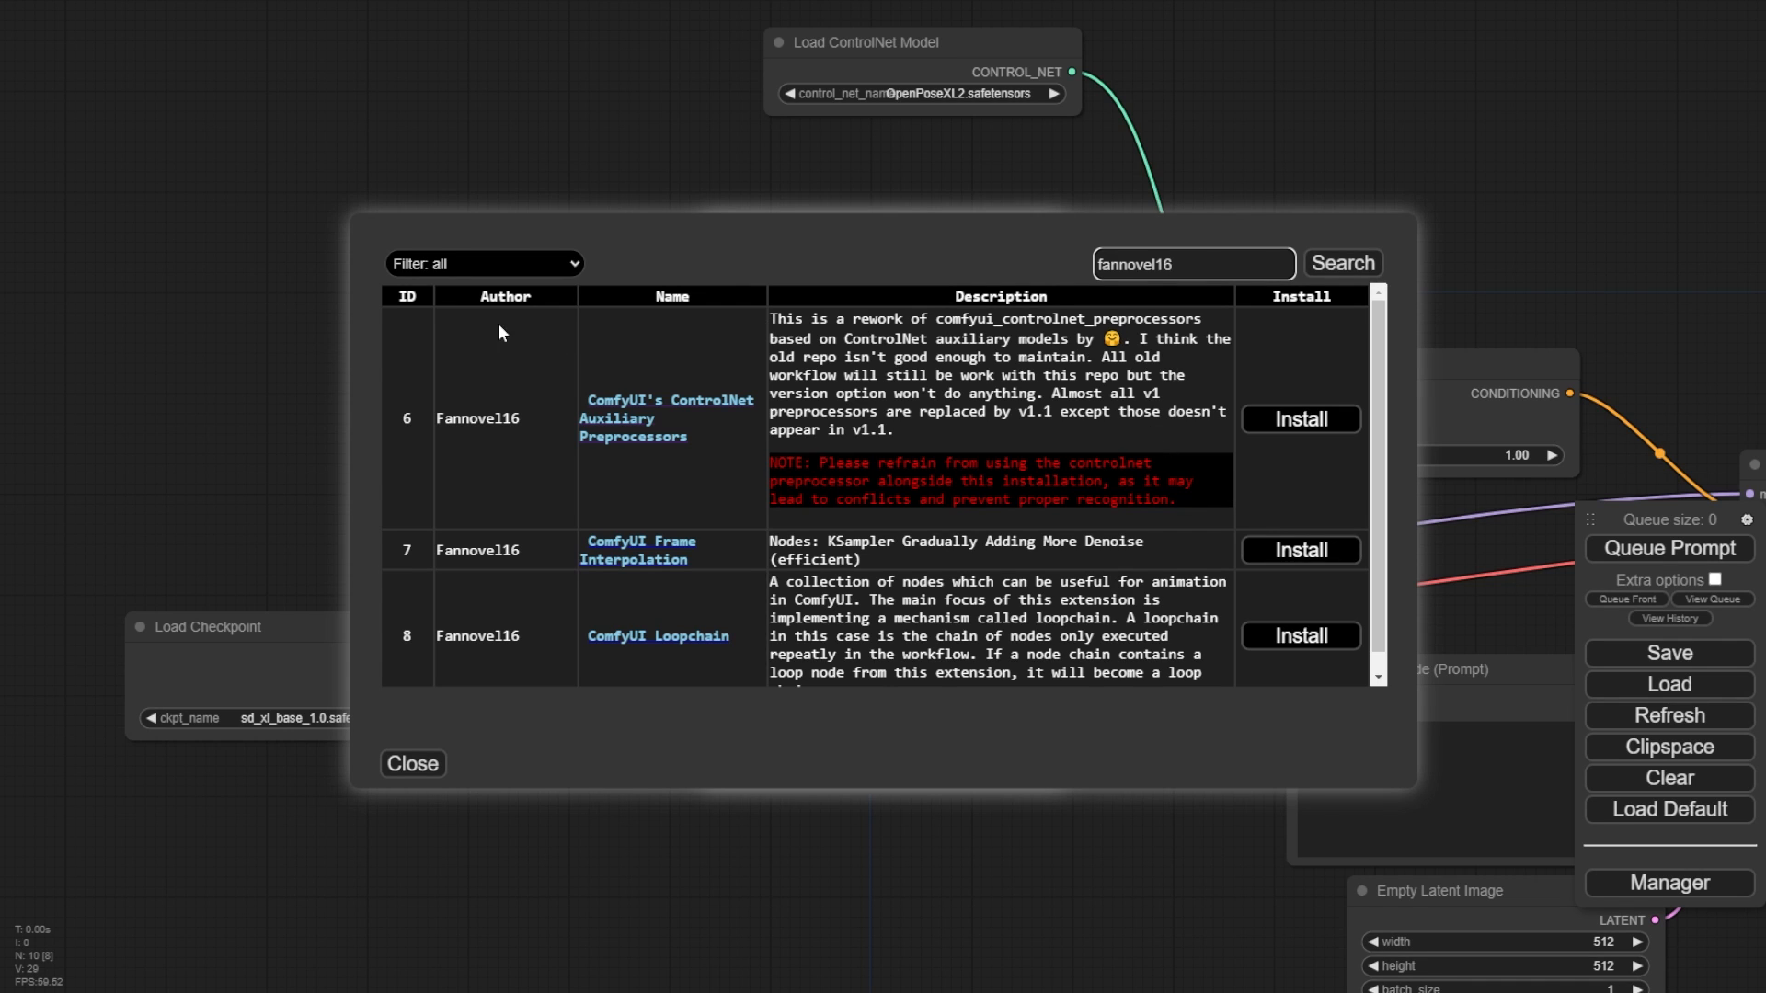
click(1301, 421)
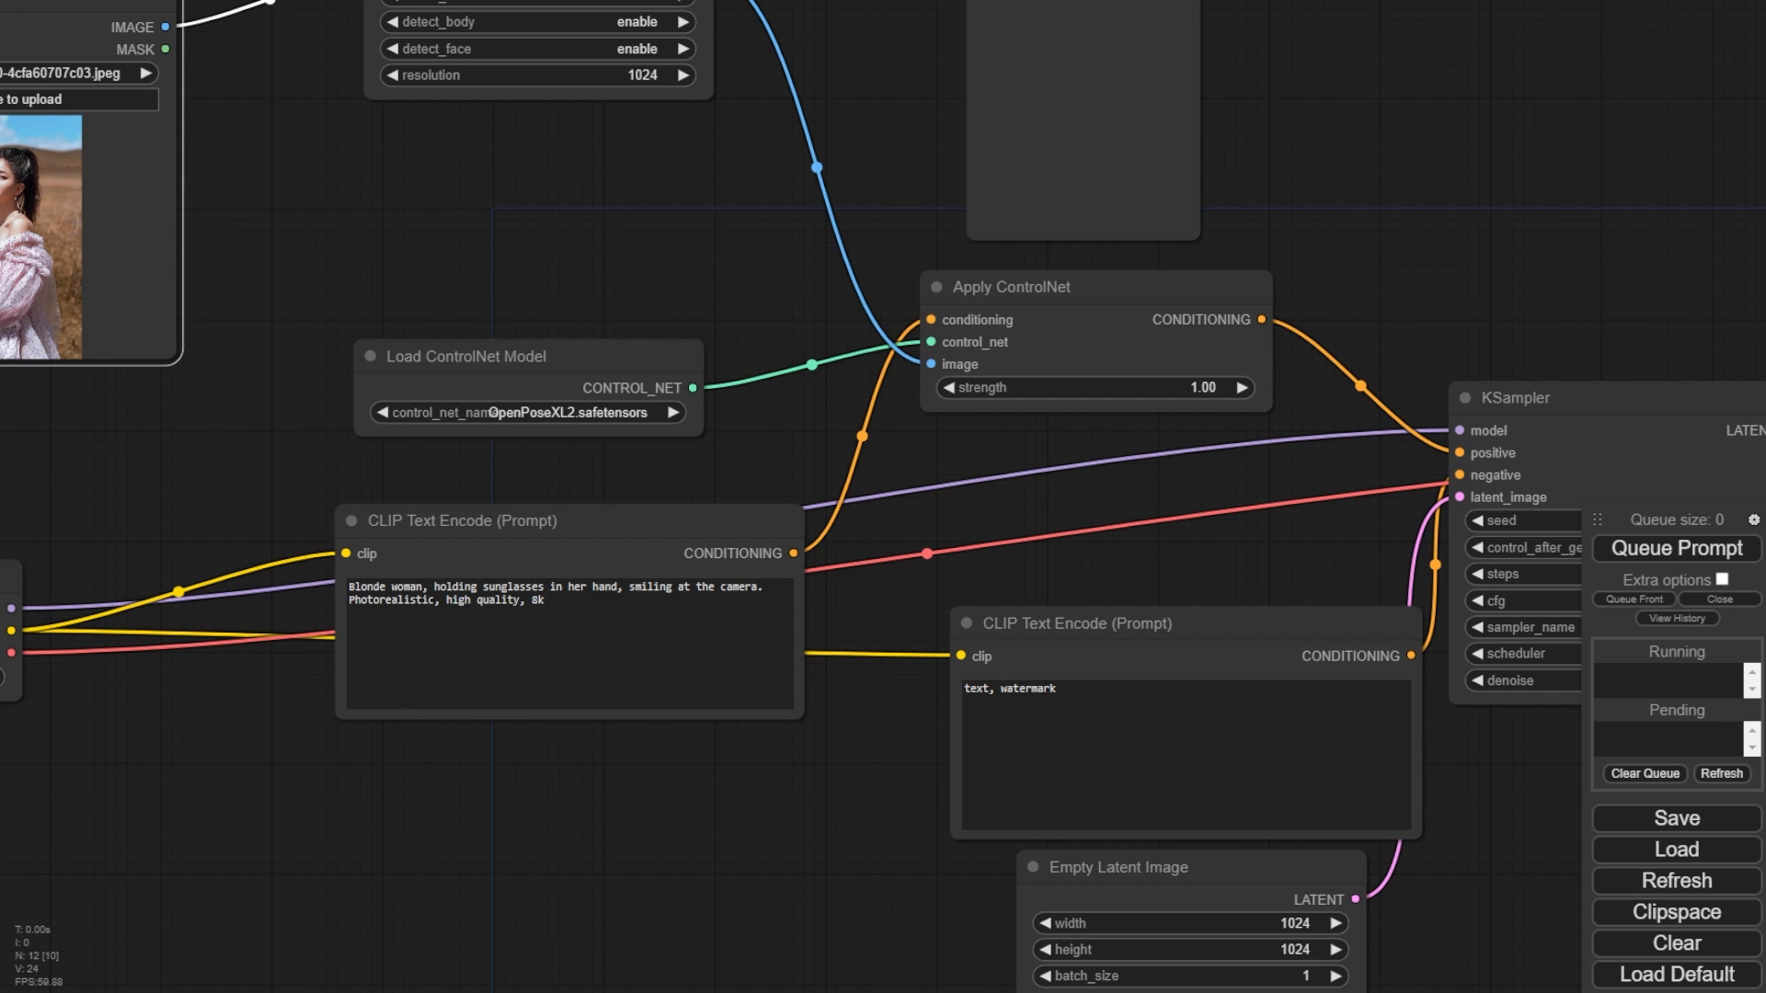
- Examine how the OpenPose Pose Recognition, Load ControlNet Model and Apply ControlNet nodes connect to the KSampler
drag(809, 223, 545, 321)
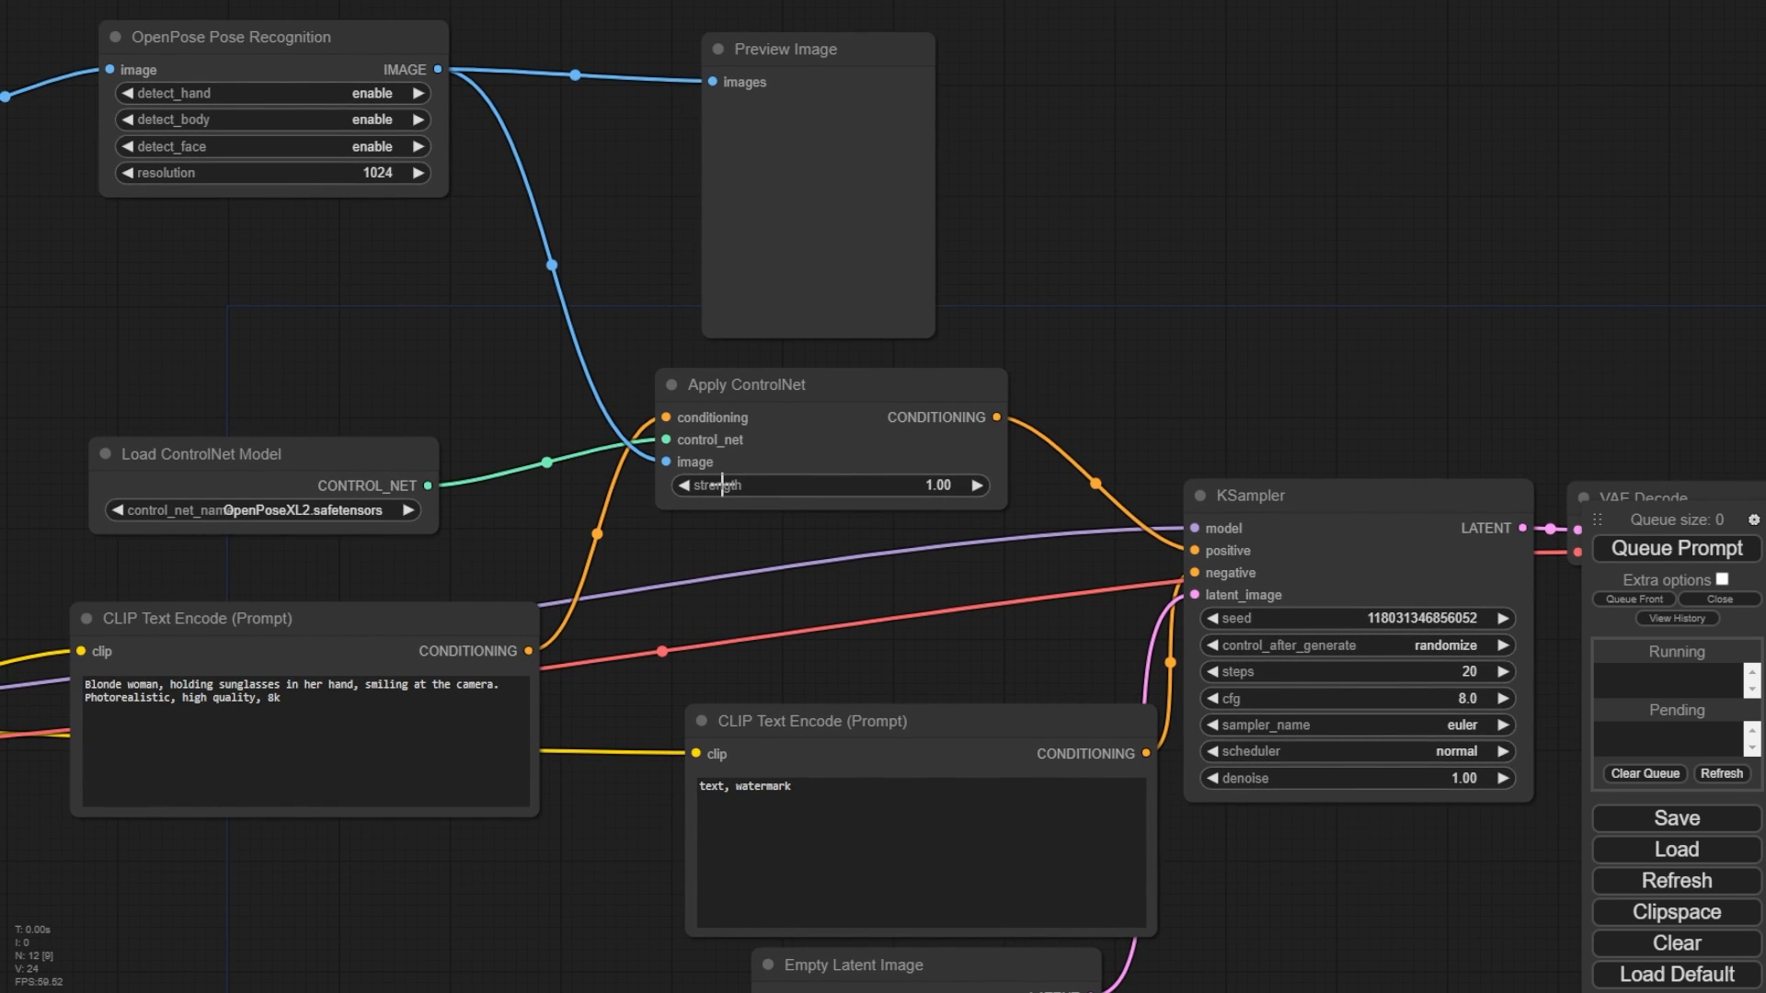
drag(400, 364, 382, 403)
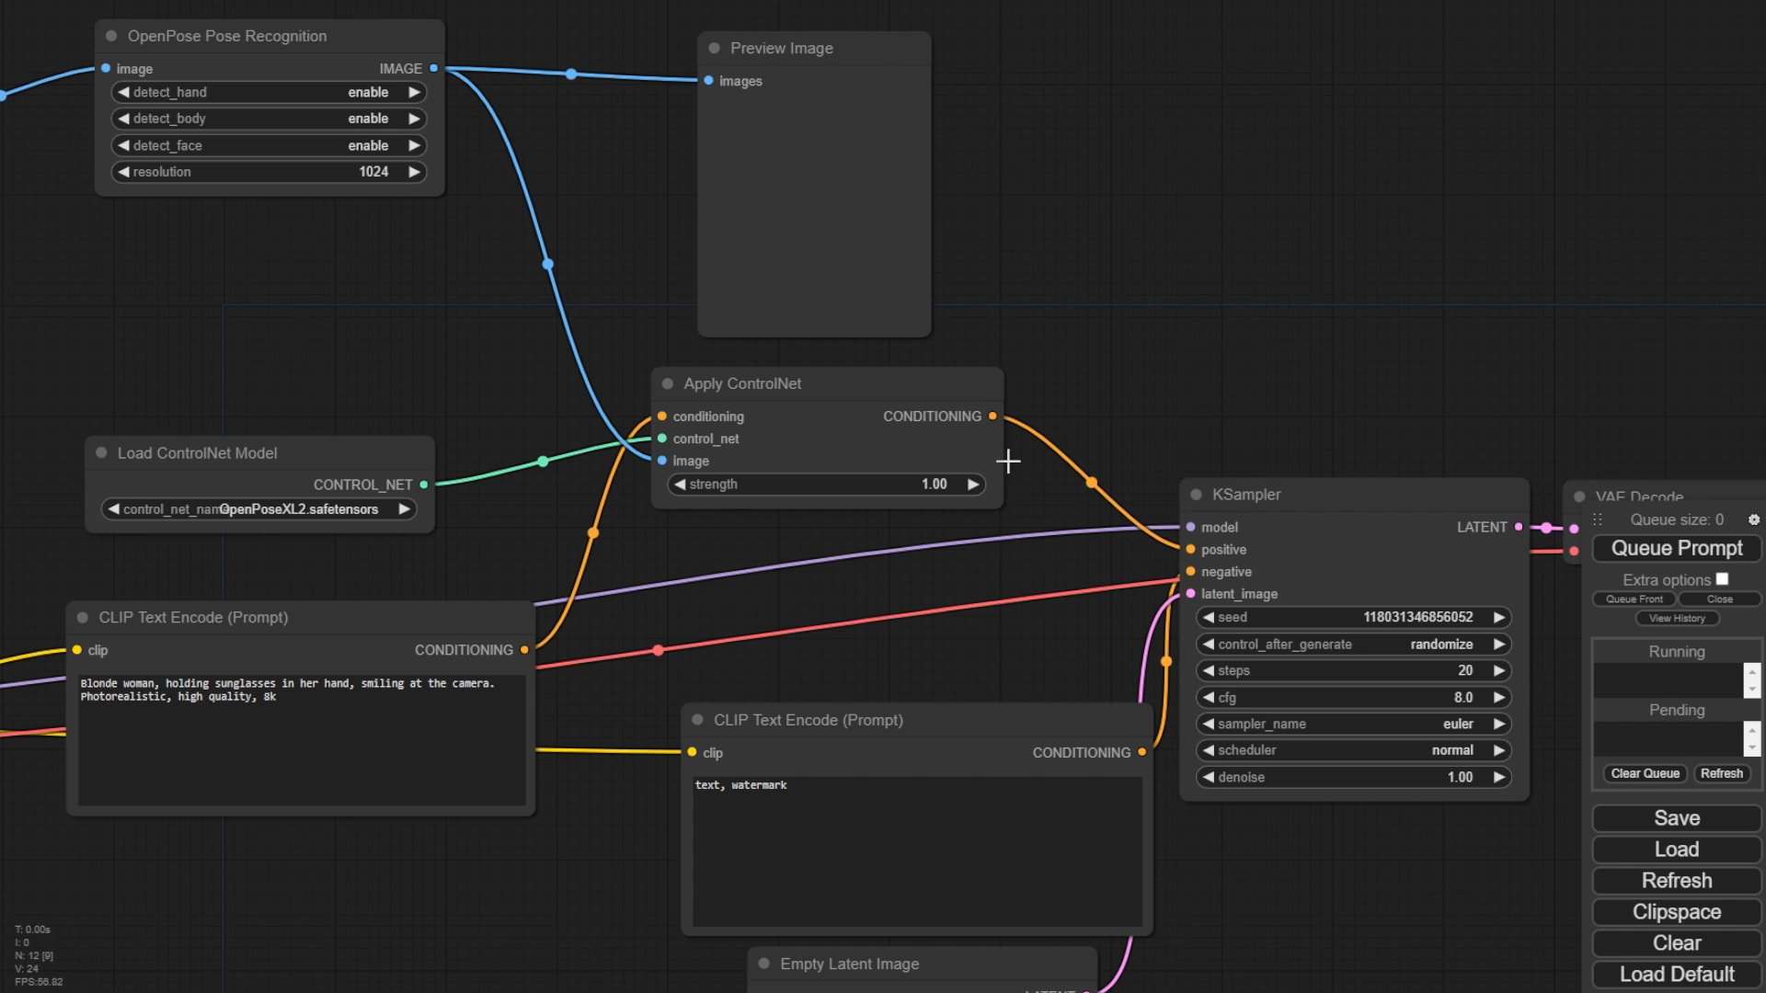
drag(532, 540, 725, 507)
drag(190, 541, 586, 370)
drag(1093, 370, 657, 561)
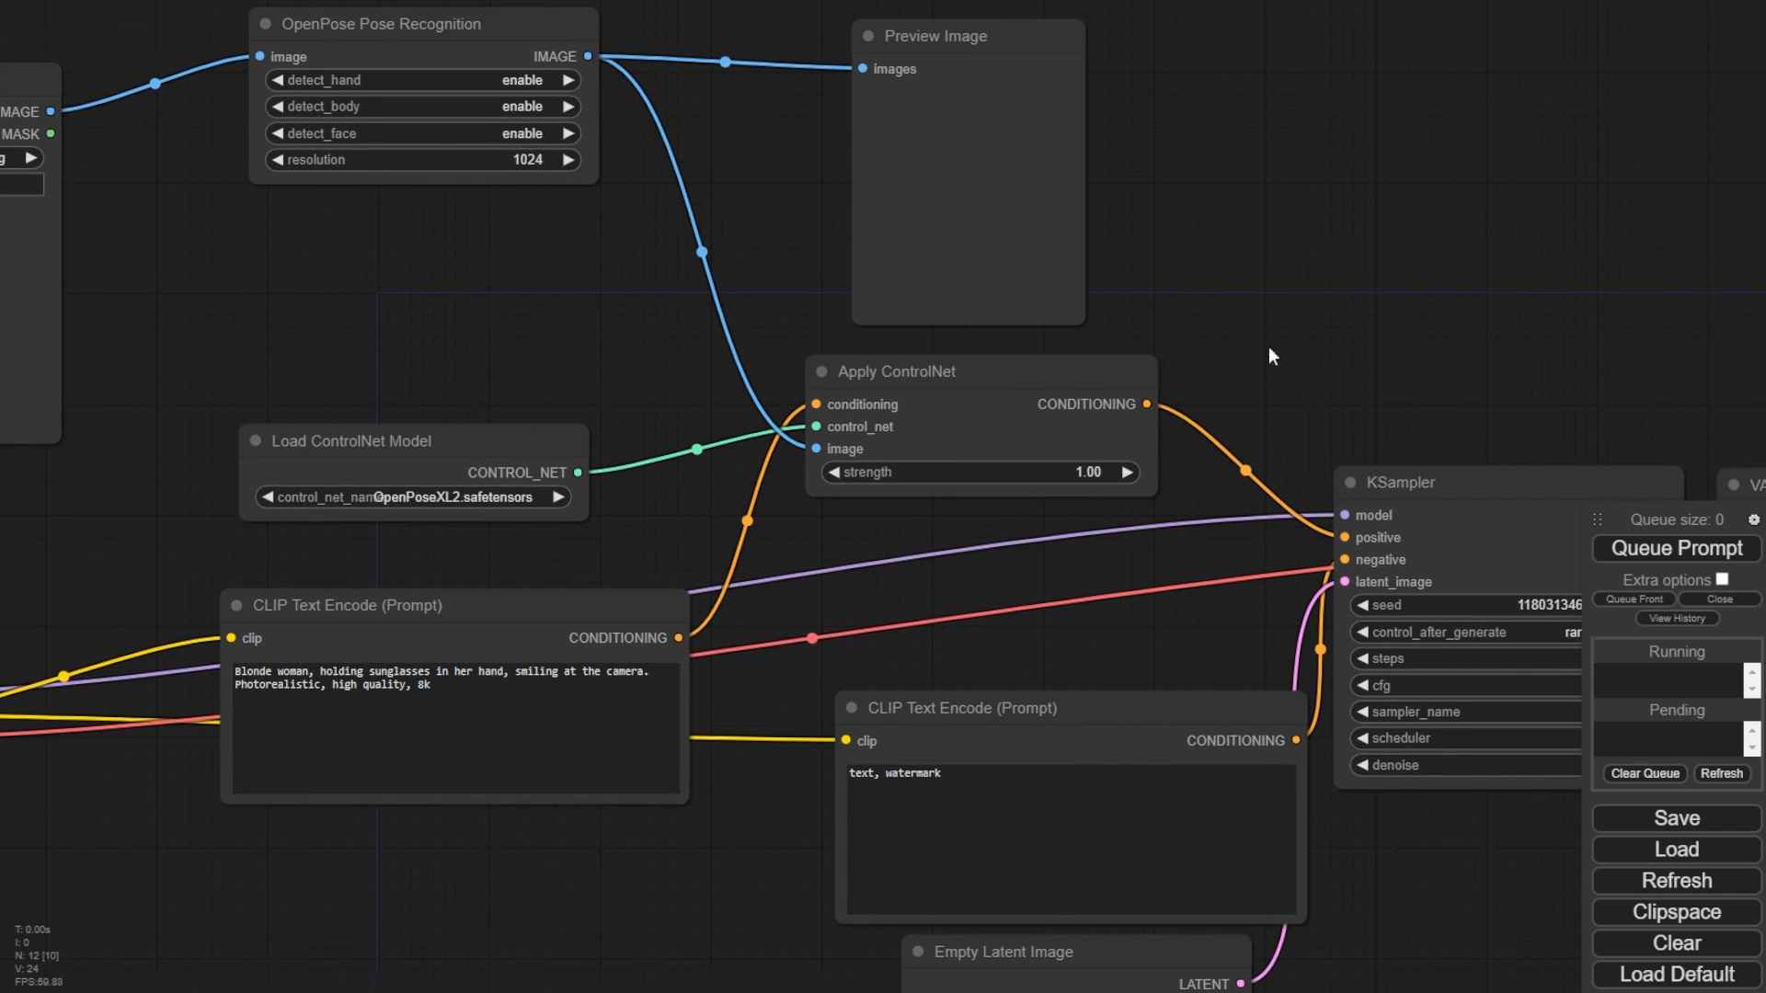
drag(1267, 345, 1223, 443)
drag(403, 129, 371, 159)
drag(592, 106, 527, 125)
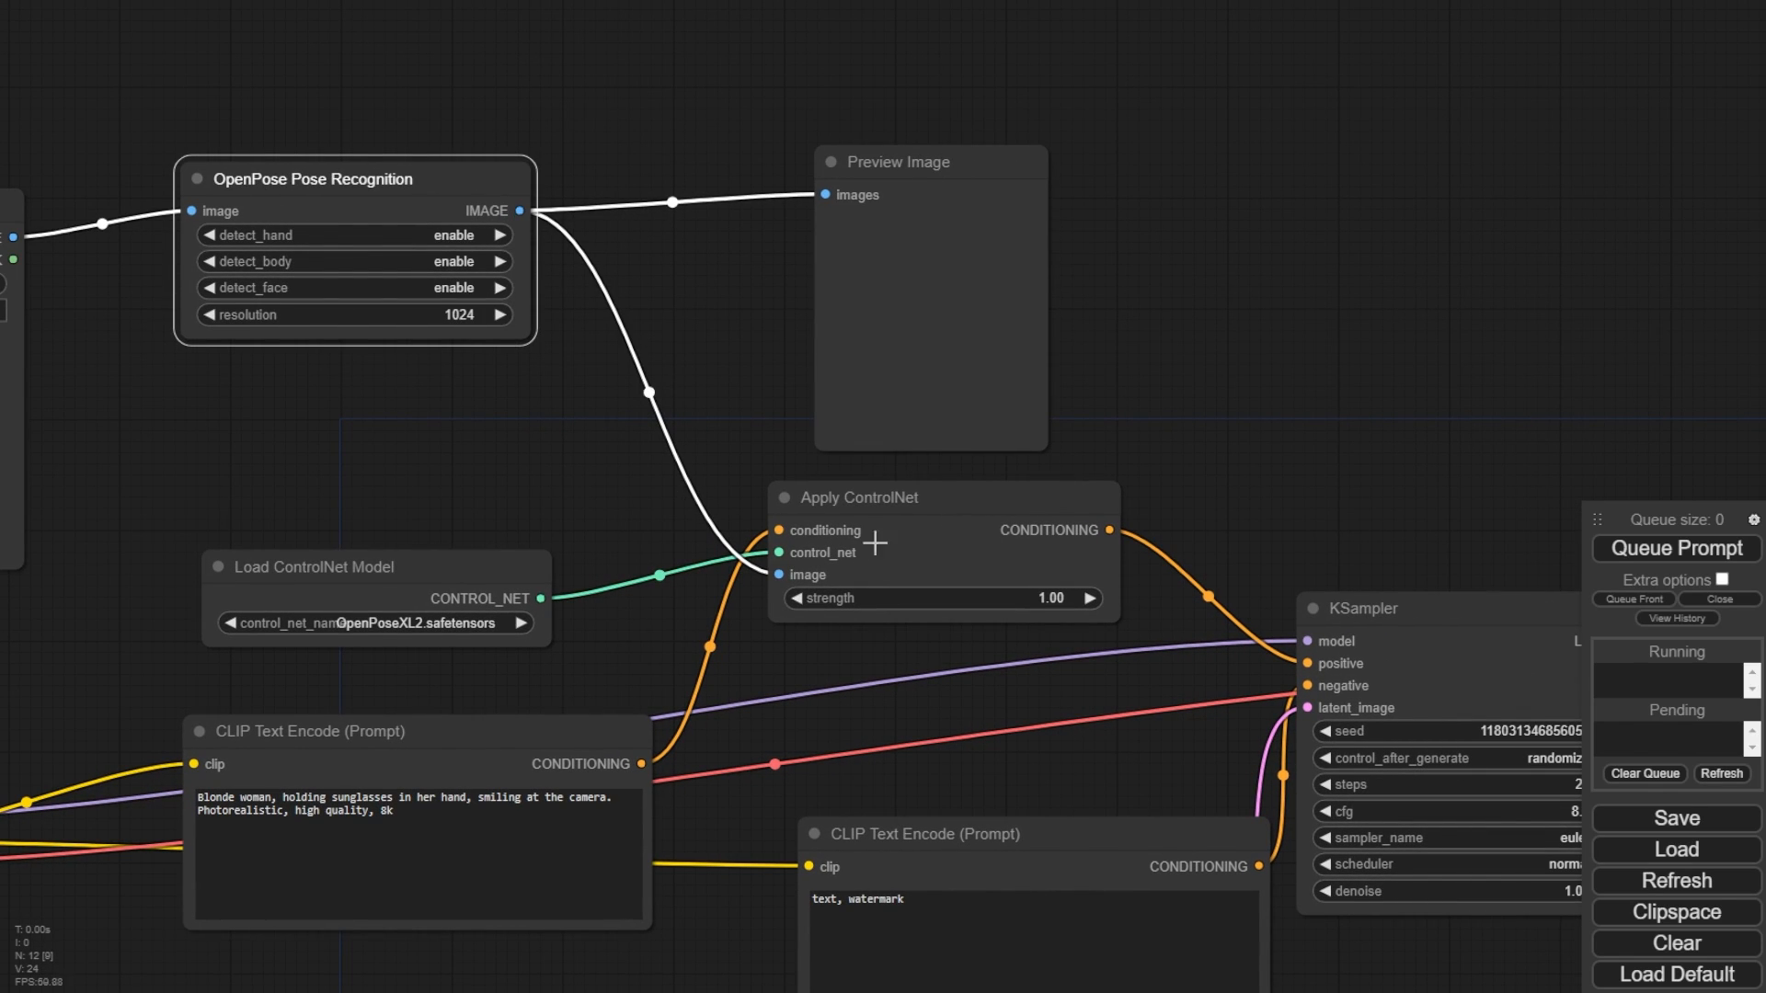
drag(1233, 430, 1104, 307)
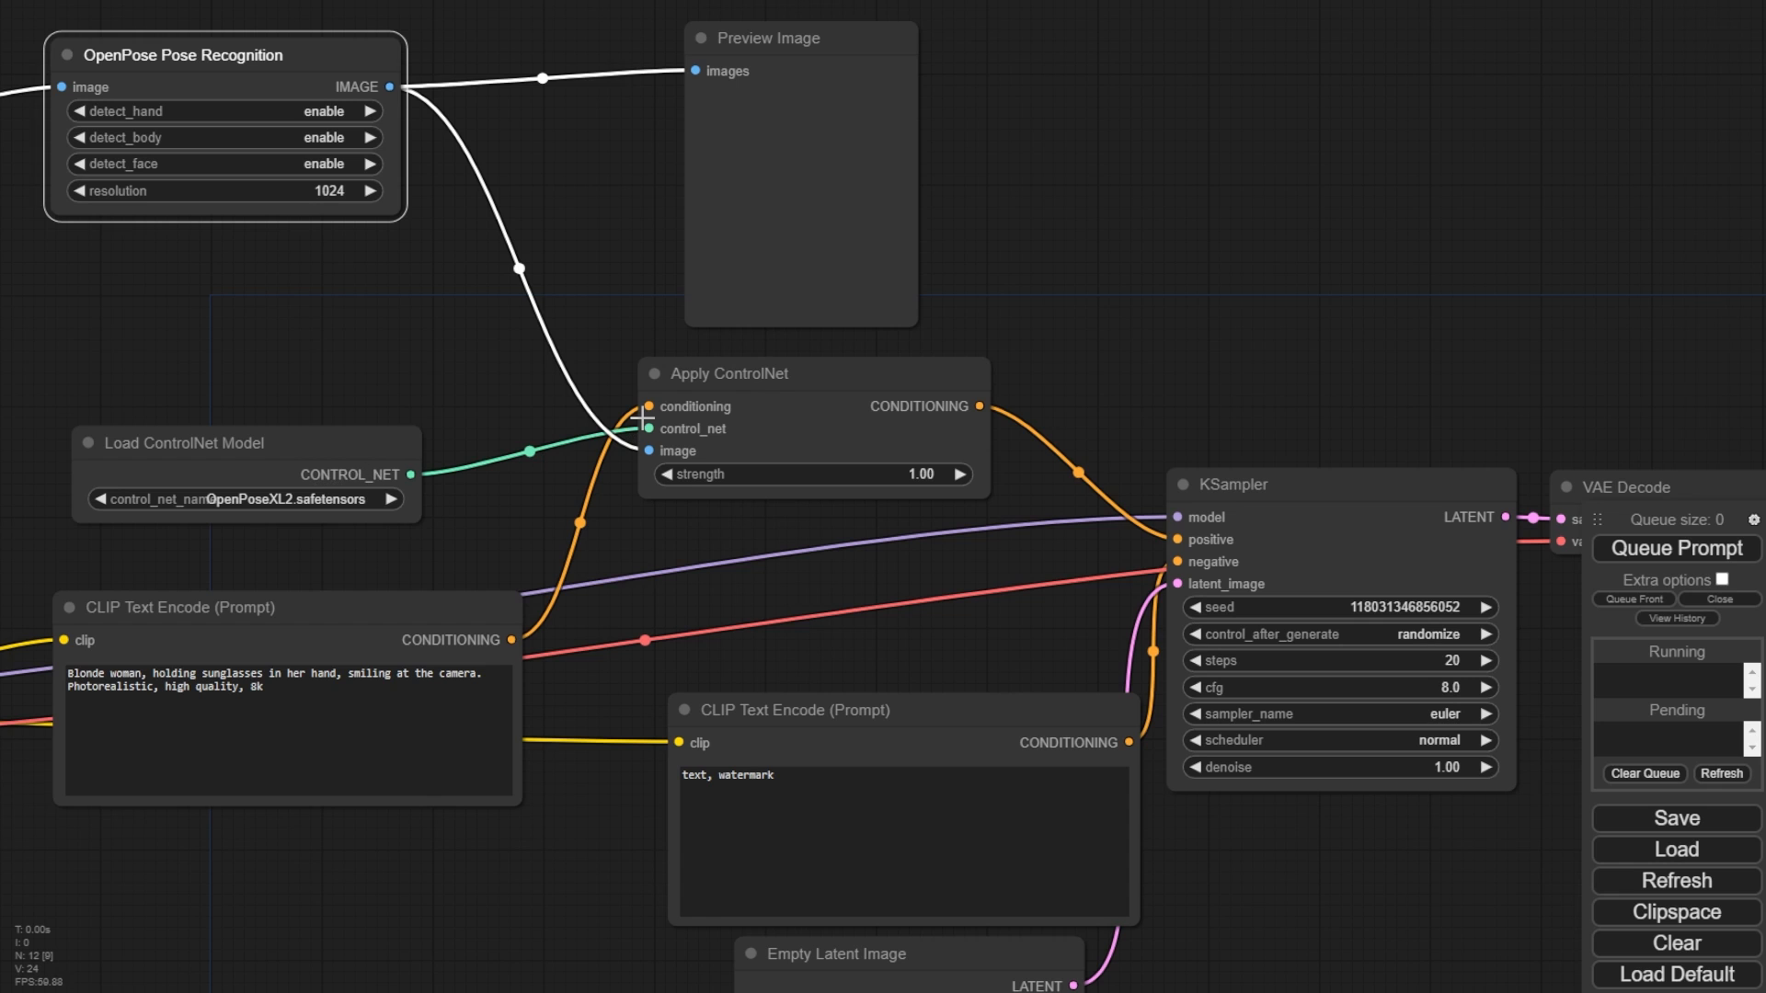
drag(1173, 380, 940, 274)
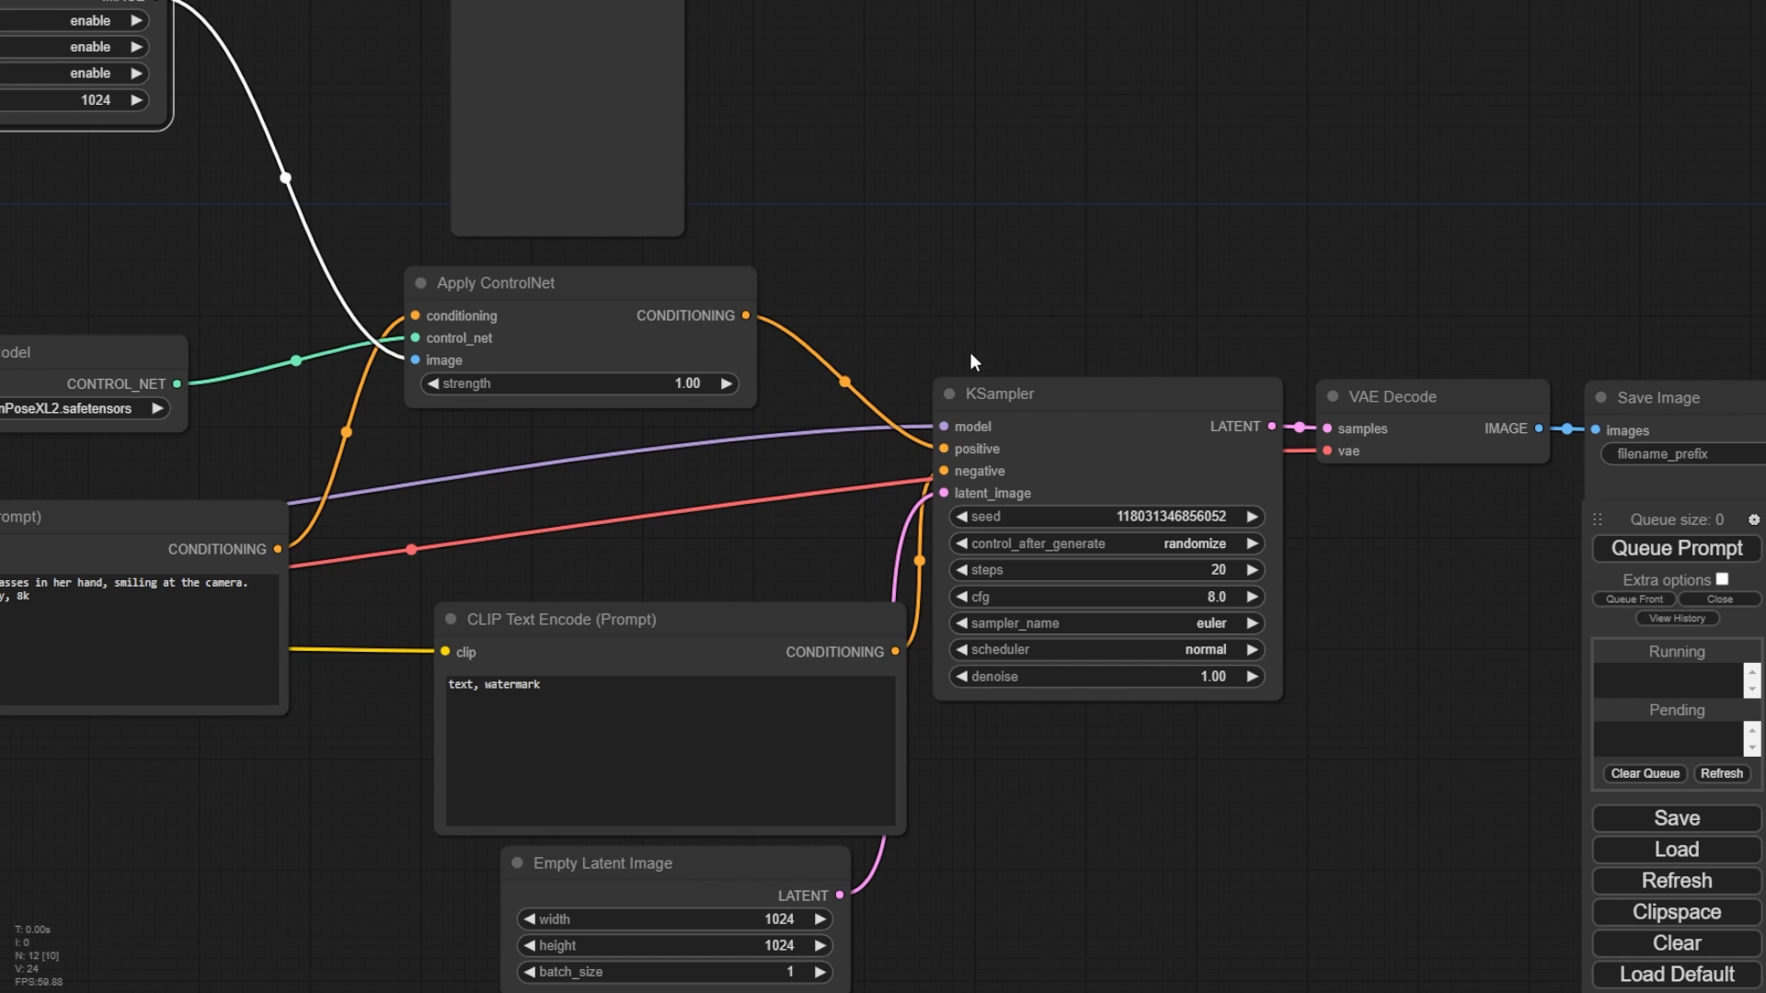
drag(985, 272, 1470, 322)
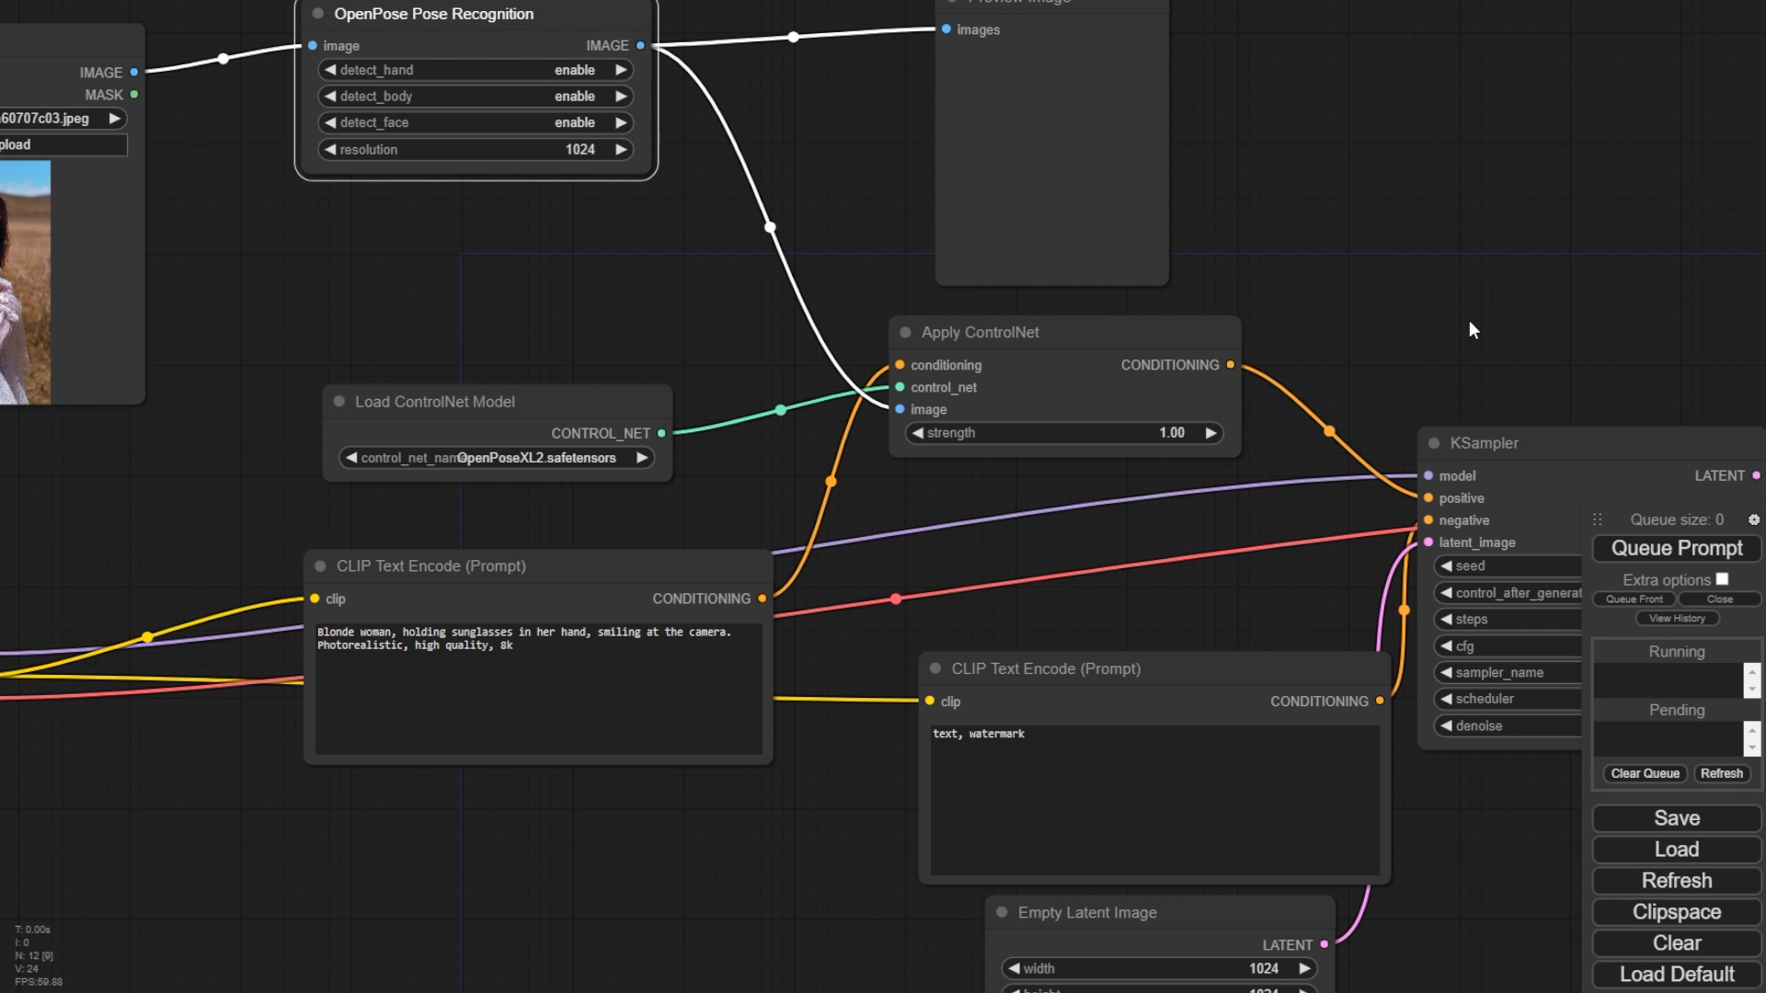
drag(1426, 223, 1045, 141)
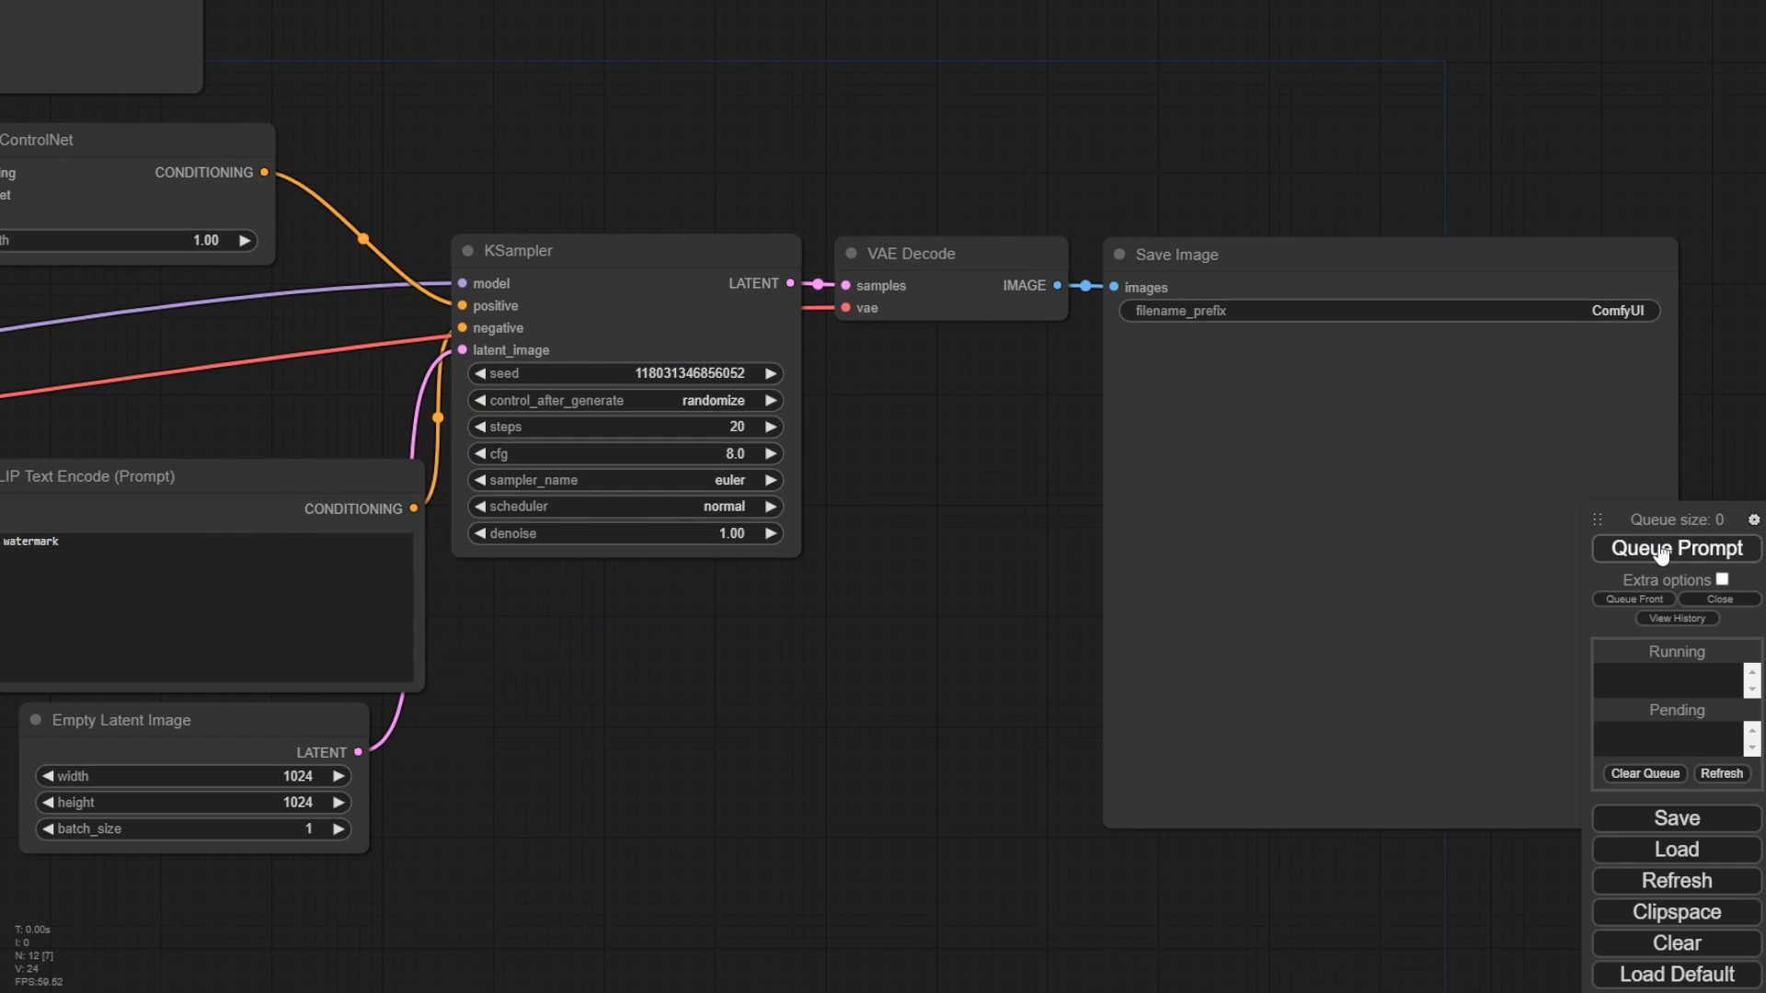
- Queue the OpenPose workflow prompt to generate an image
click(1661, 550)
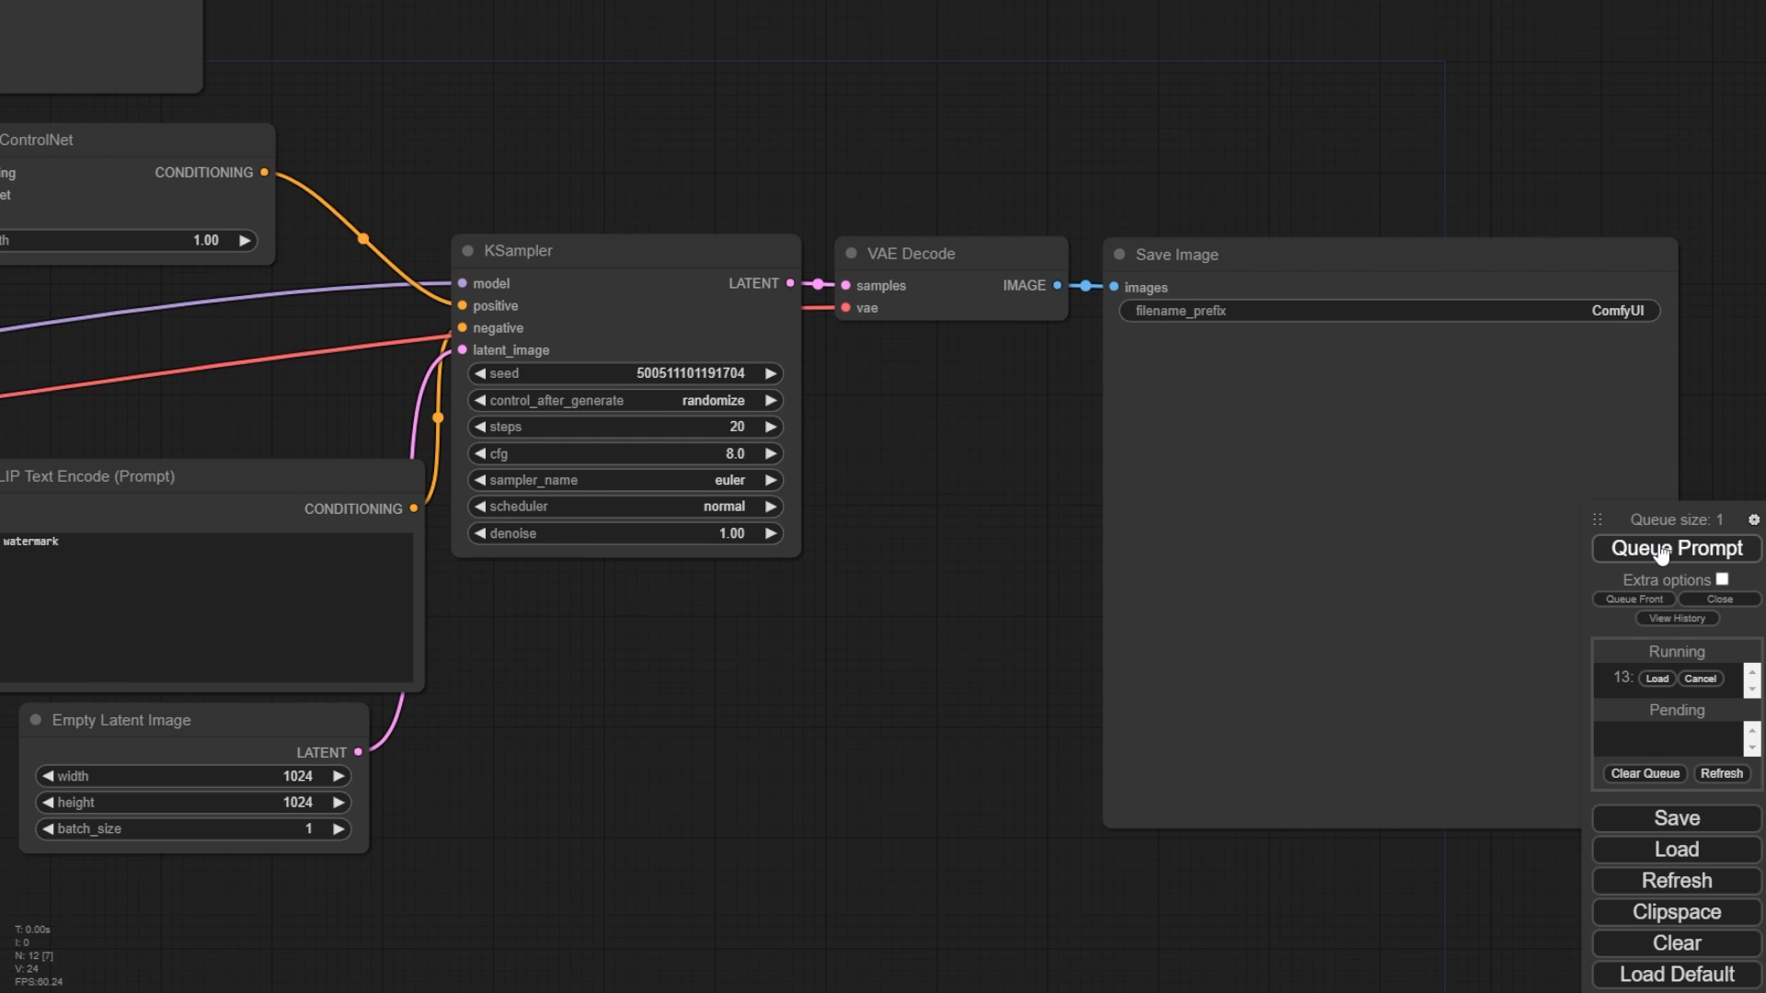
drag(973, 488, 693, 425)
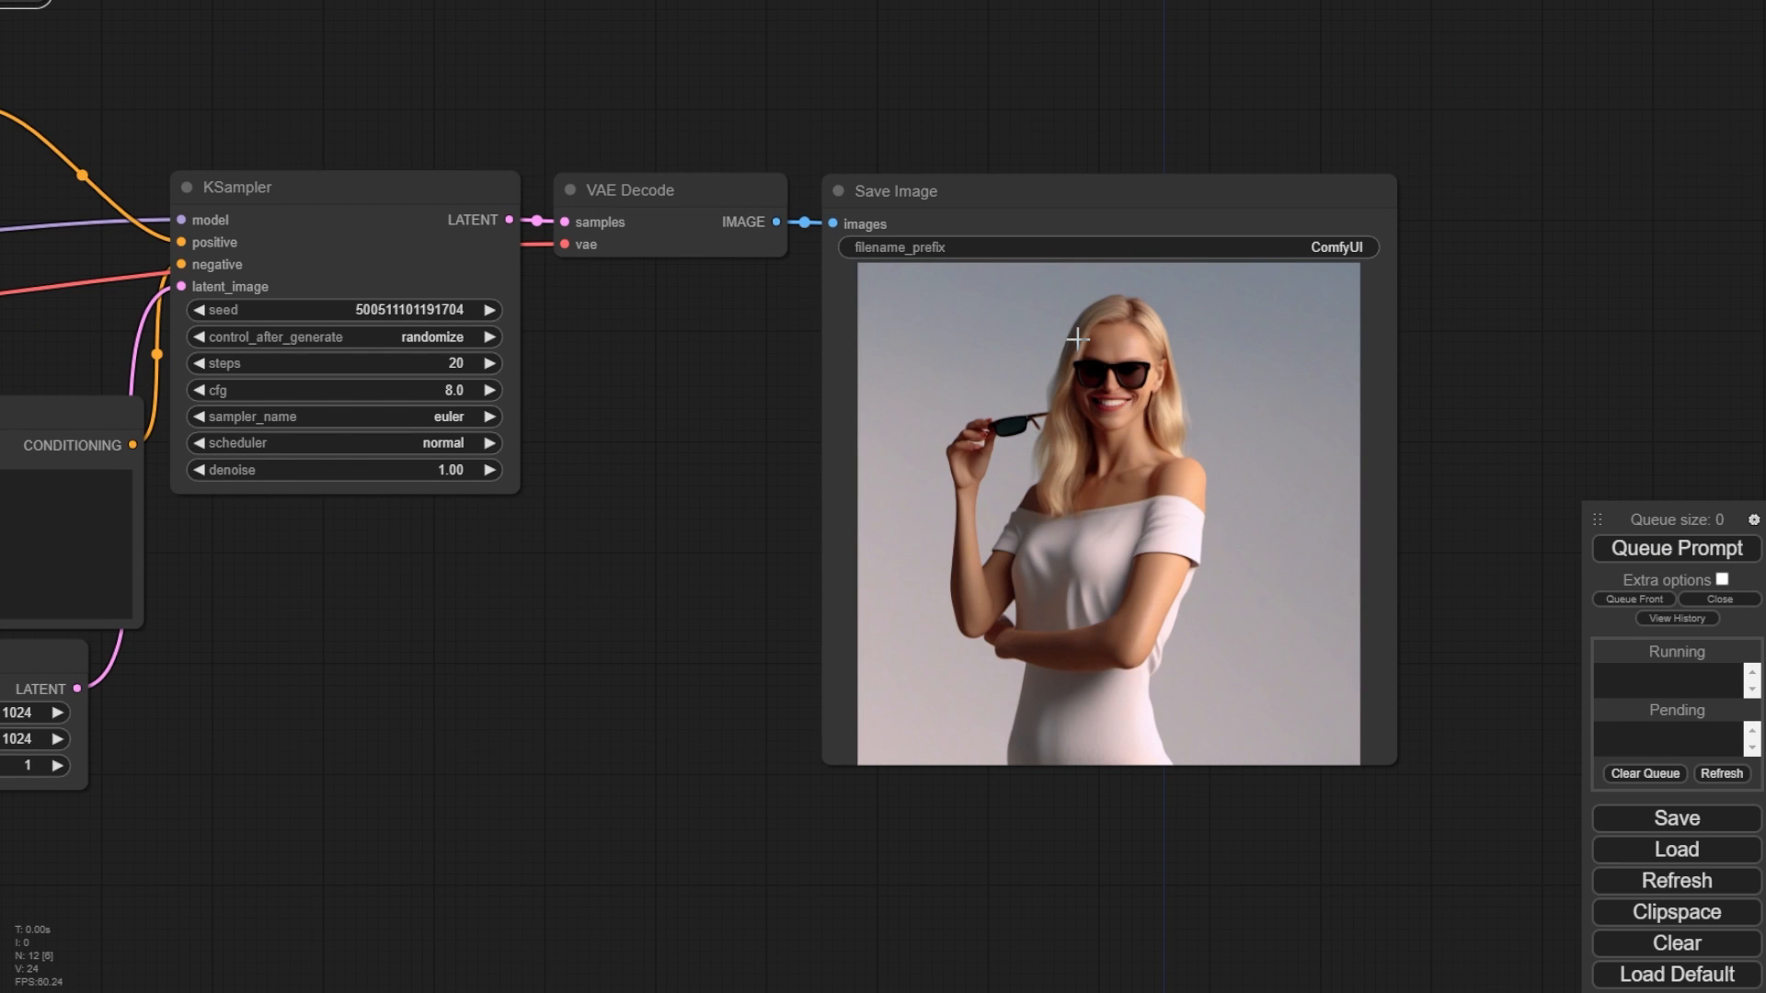
drag(227, 738, 1620, 703)
drag(635, 599, 1189, 638)
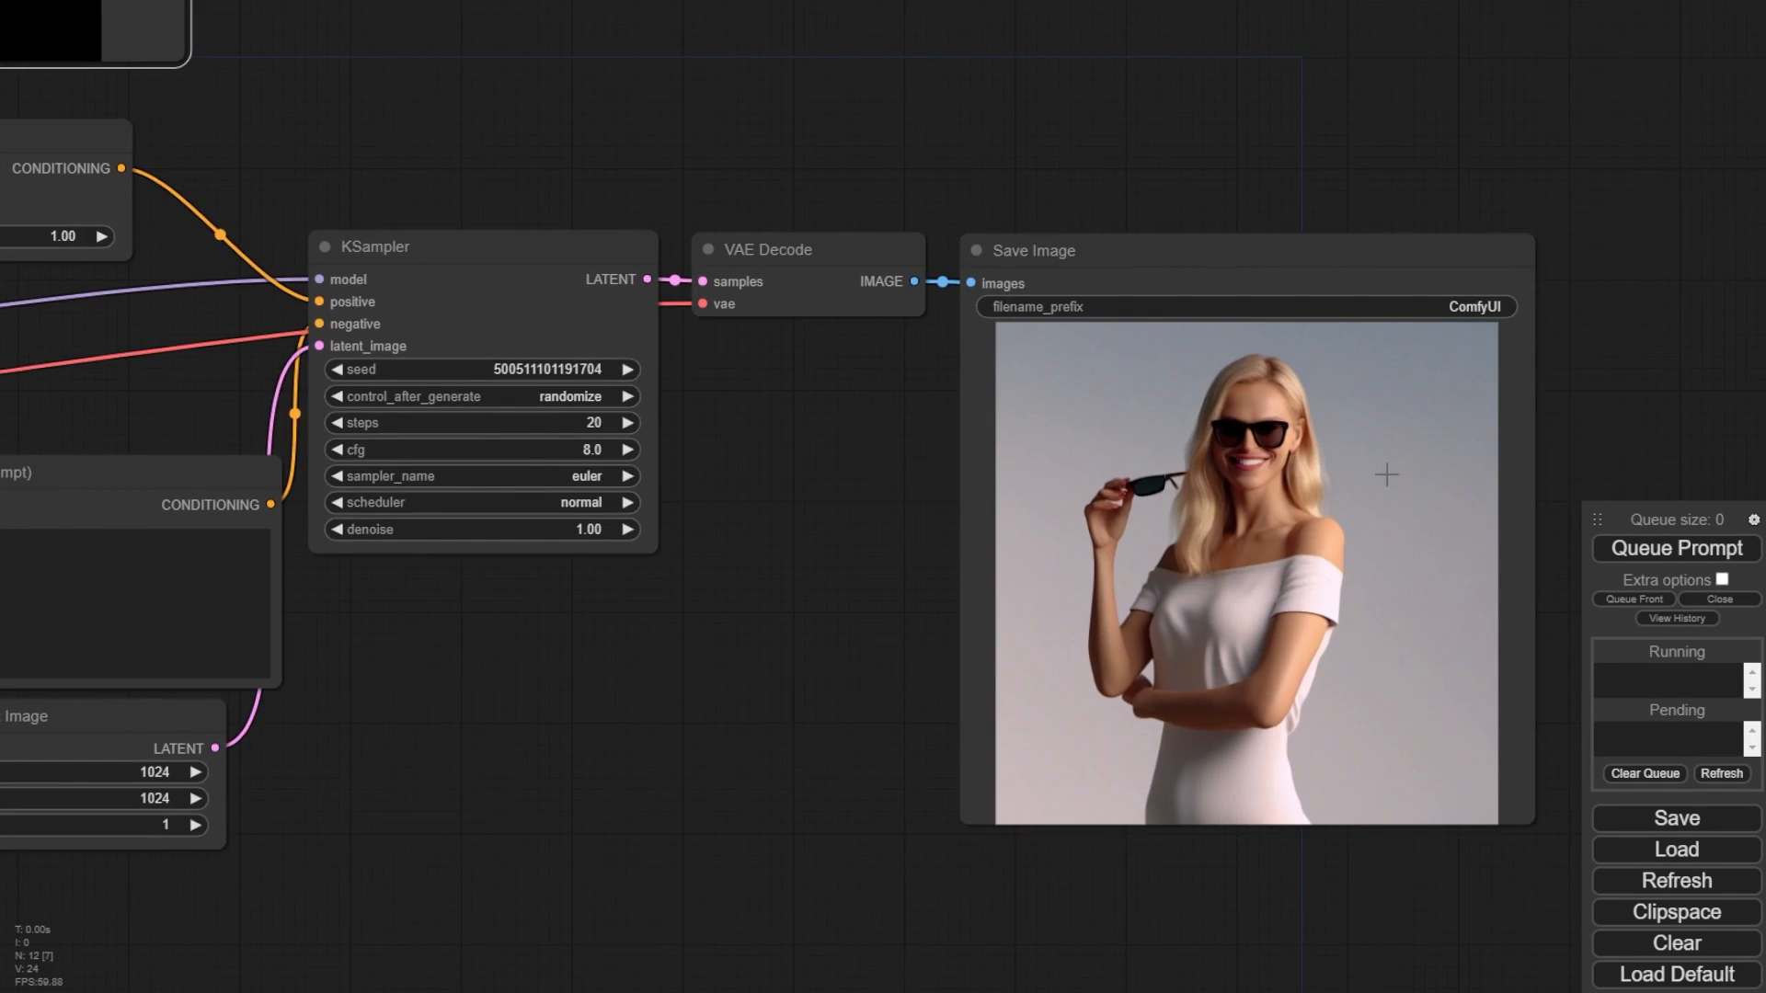
- Inspect the generated image and compare it with the positive and negative prompt texts
scroll(1420, 521, down, 3)
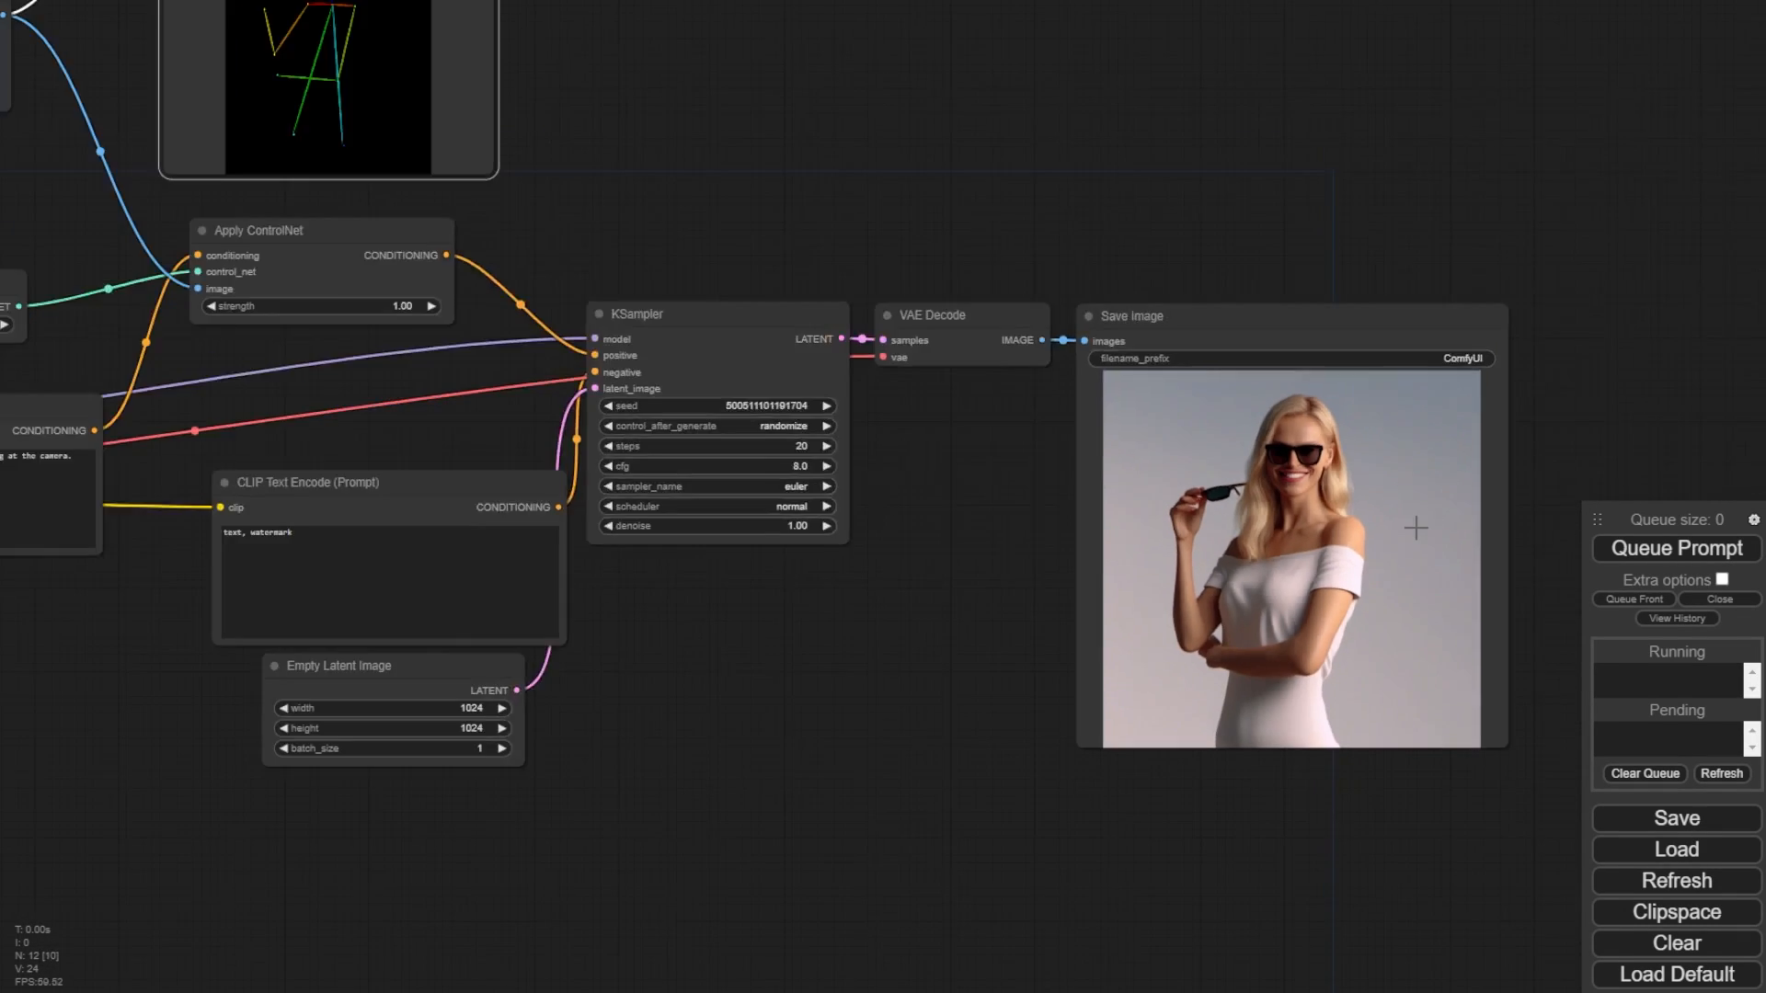
scroll(1361, 535, up, 11)
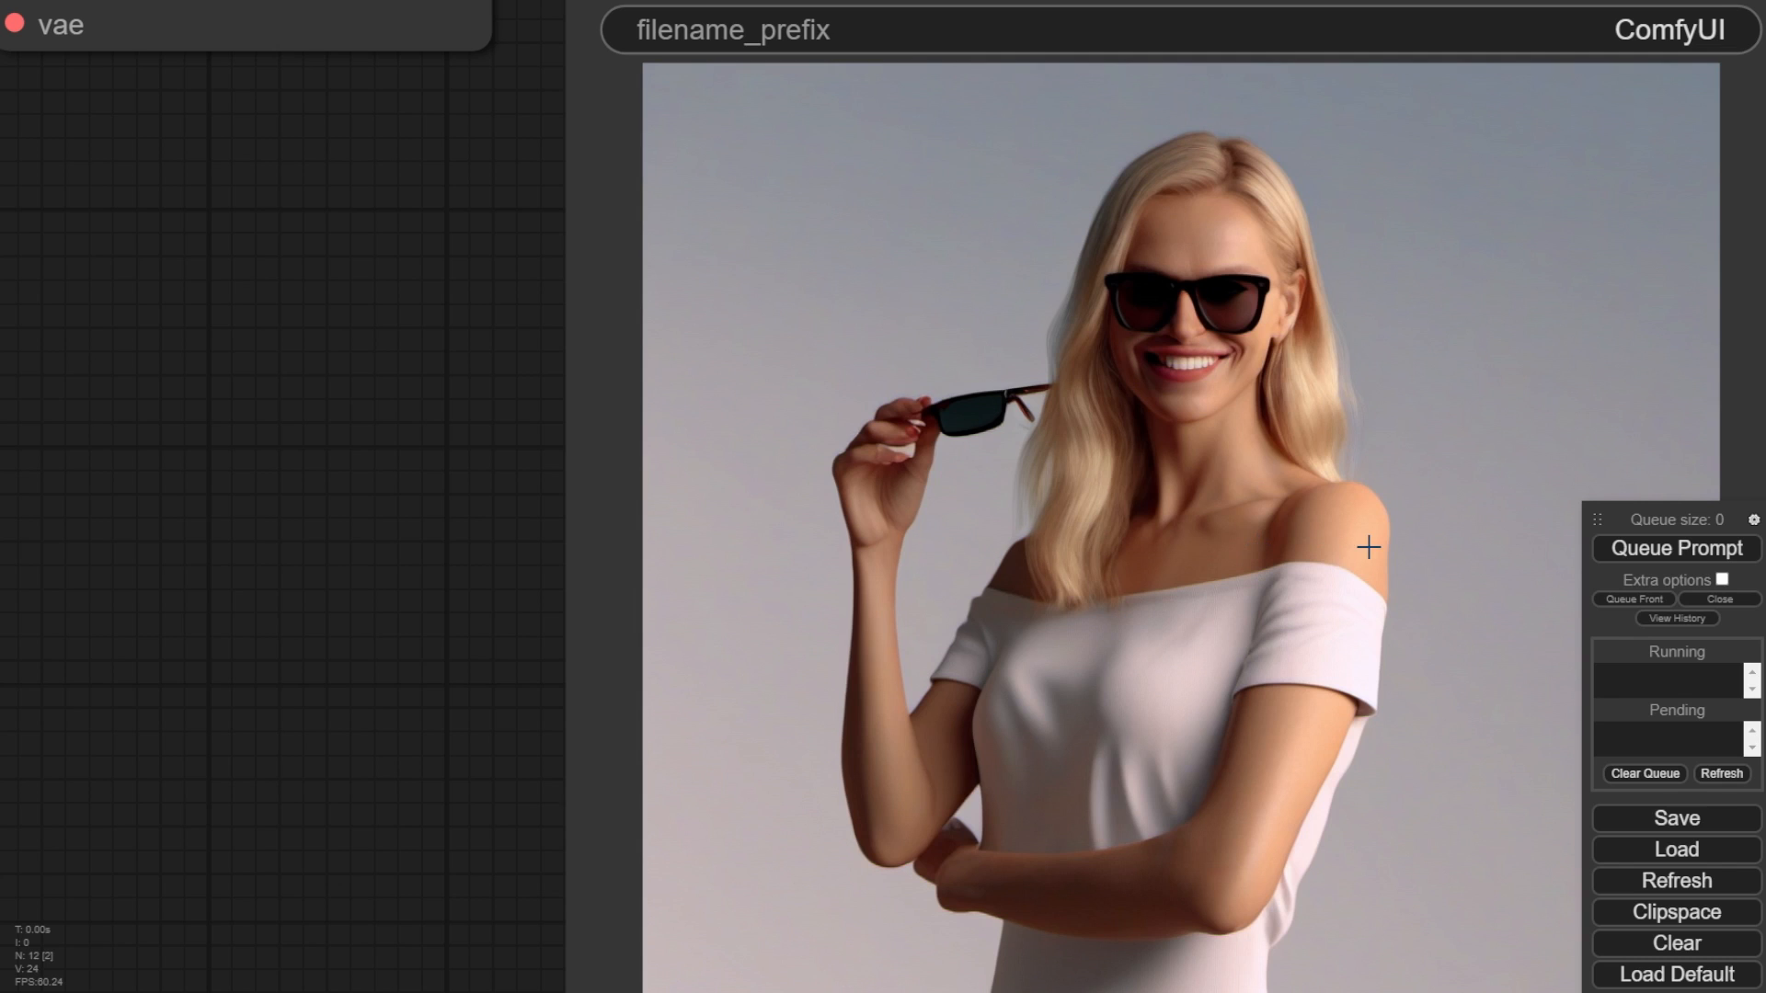
scroll(1367, 552, down, 2)
scroll(1368, 556, up, 1)
drag(487, 476, 394, 385)
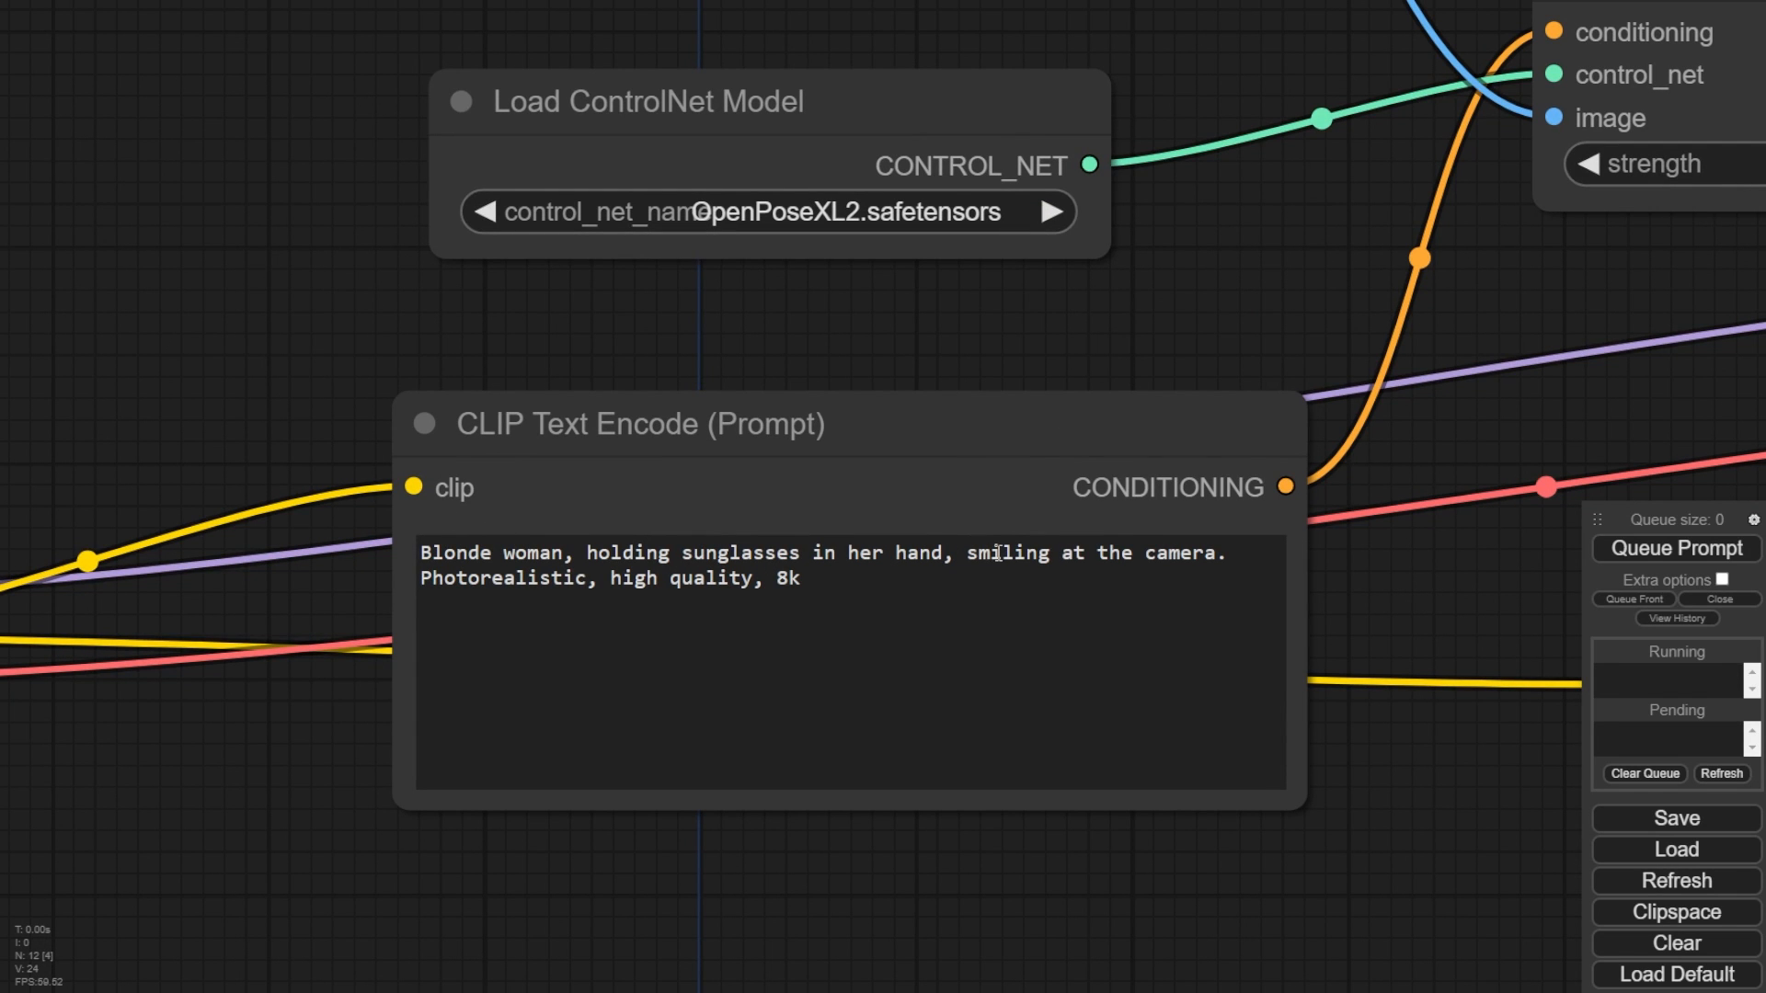
drag(1332, 573, 1234, 582)
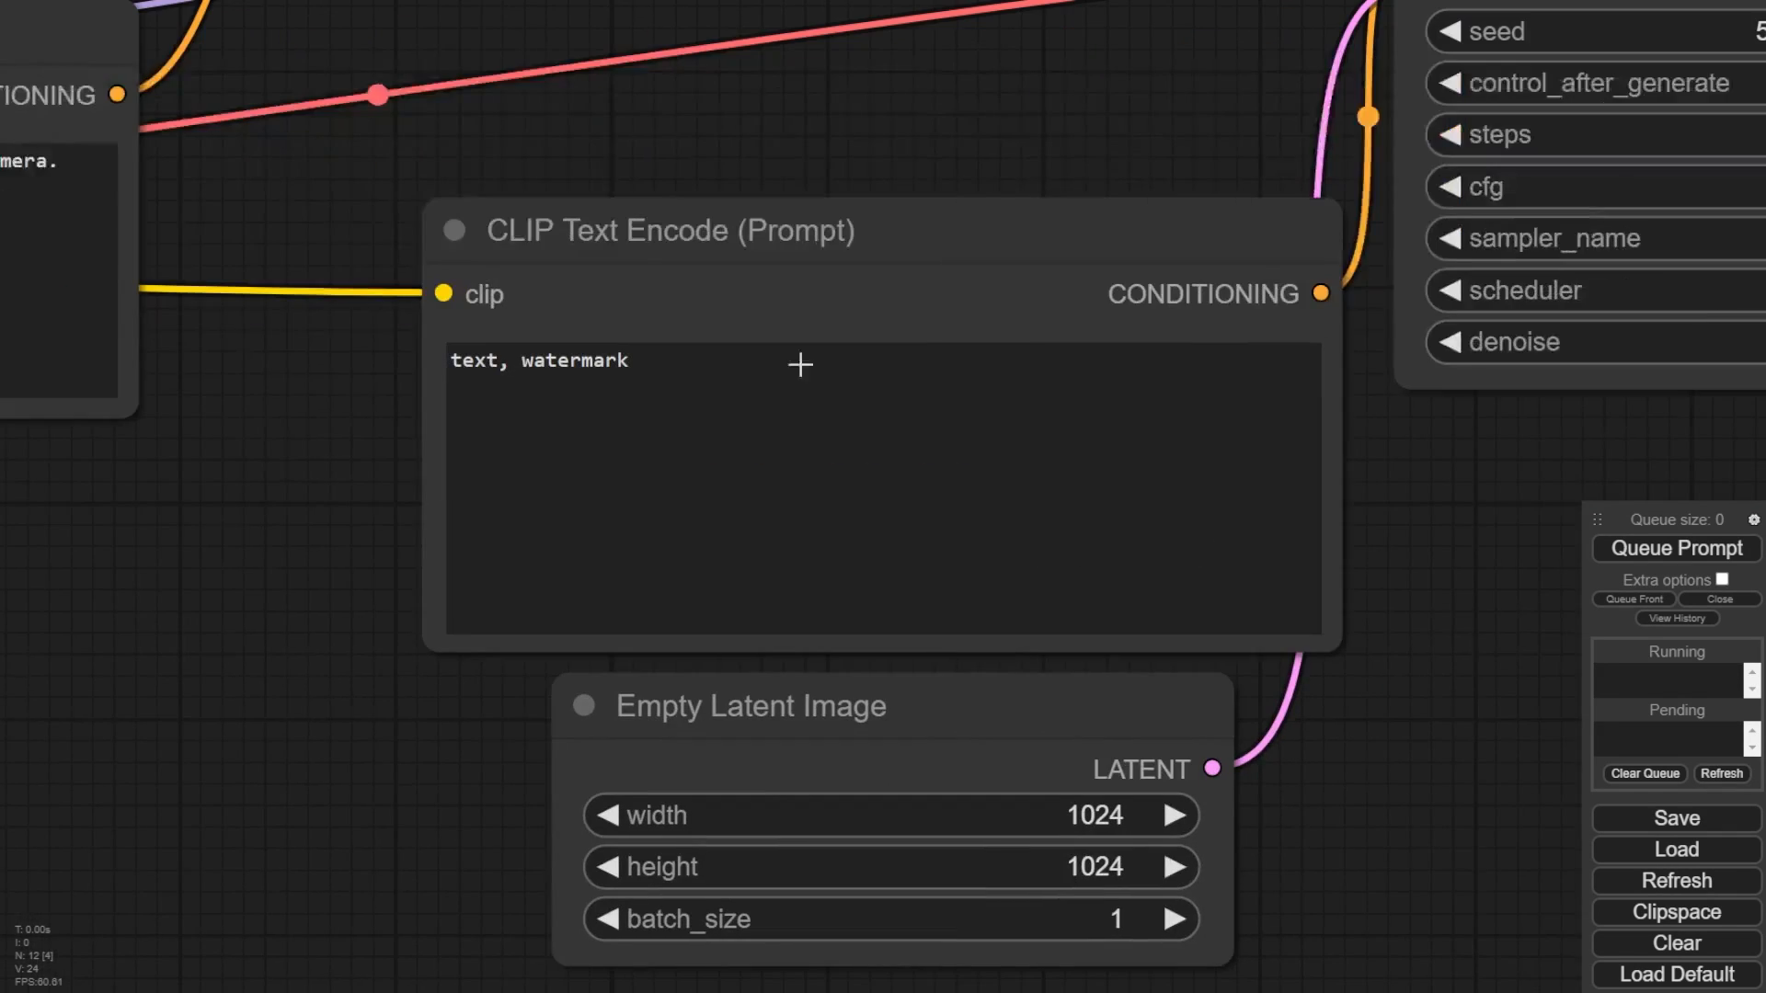
drag(1490, 534, 64, 366)
drag(858, 304, 88, 626)
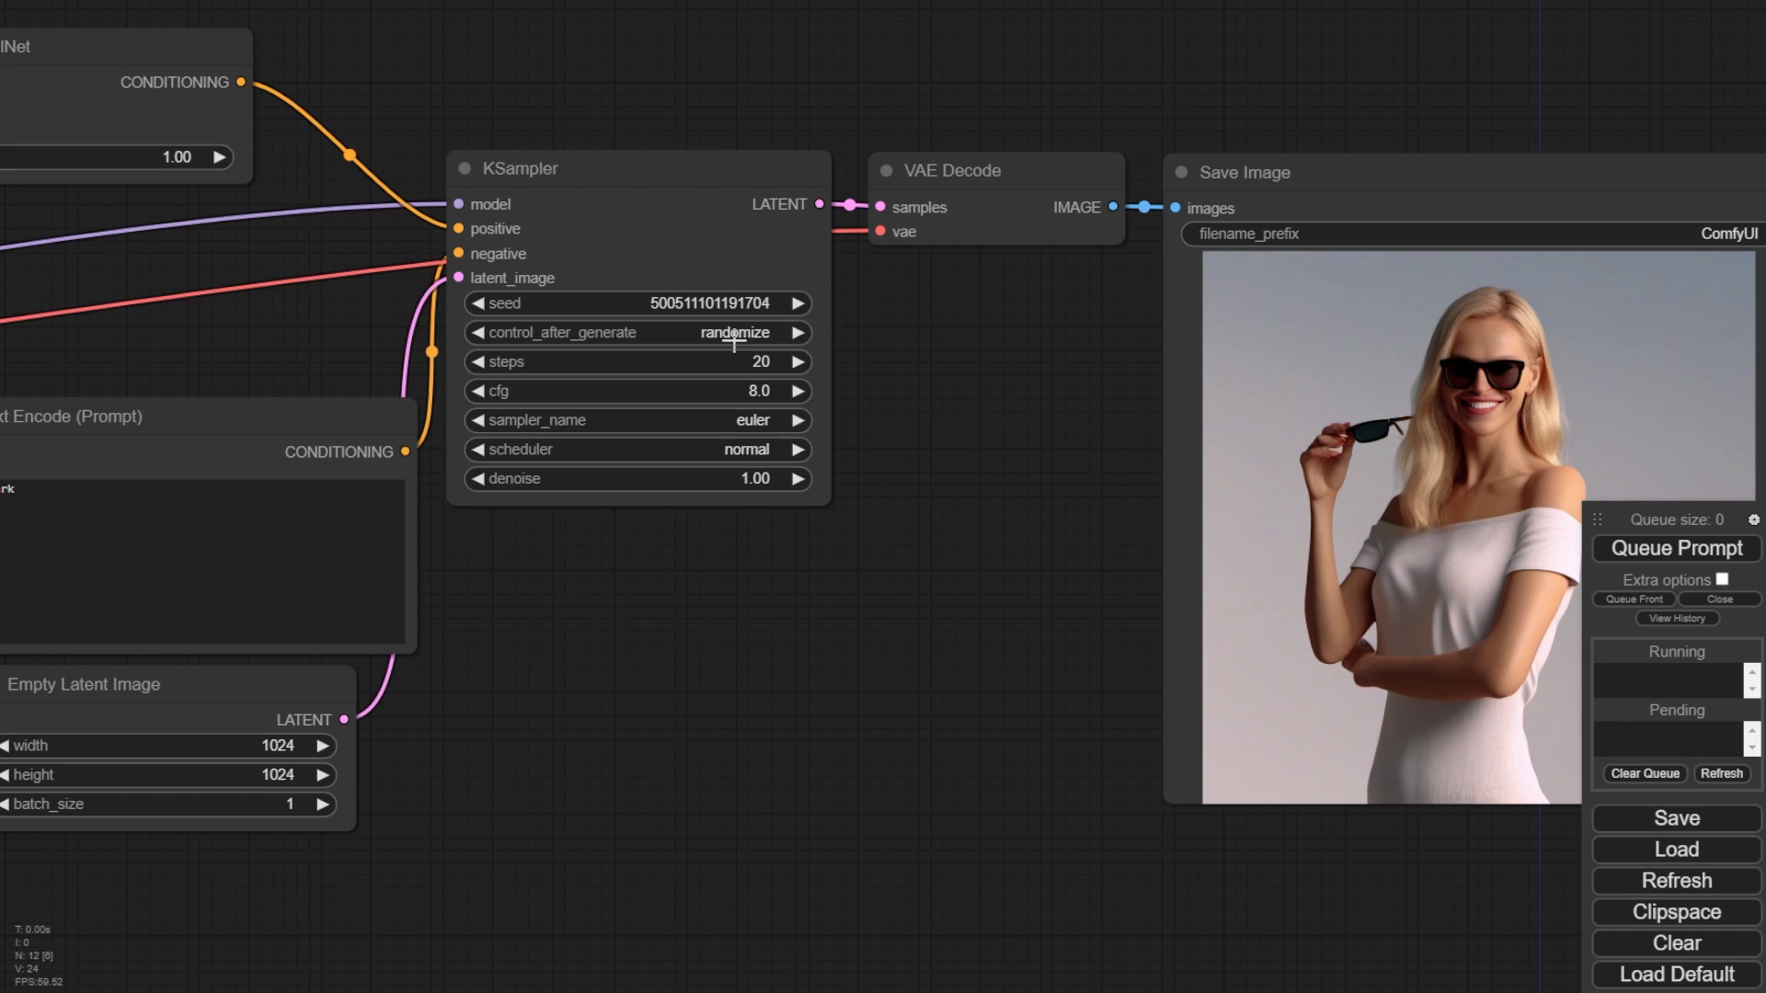
- Set the KSampler's control_after_generate option to fixed
click(734, 340)
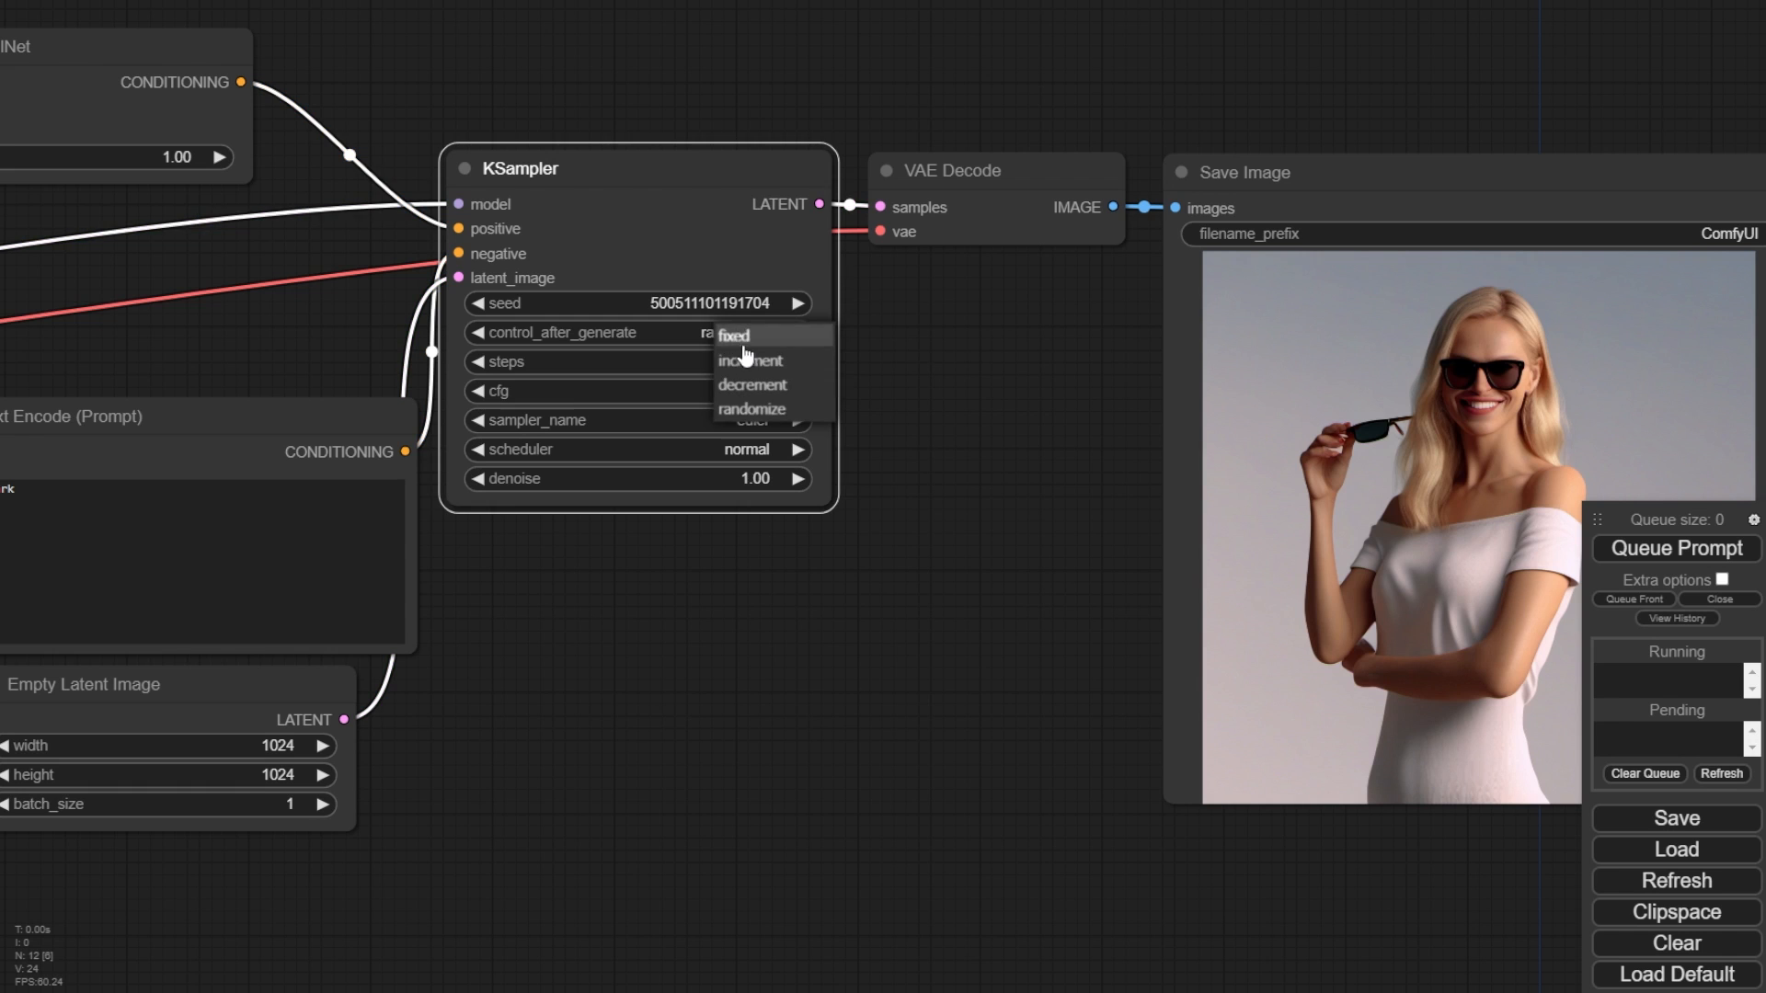
click(747, 338)
drag(1057, 399, 1007, 439)
- Survey the generated image and the wider workflow including the refiner section
scroll(1007, 443, down, 2)
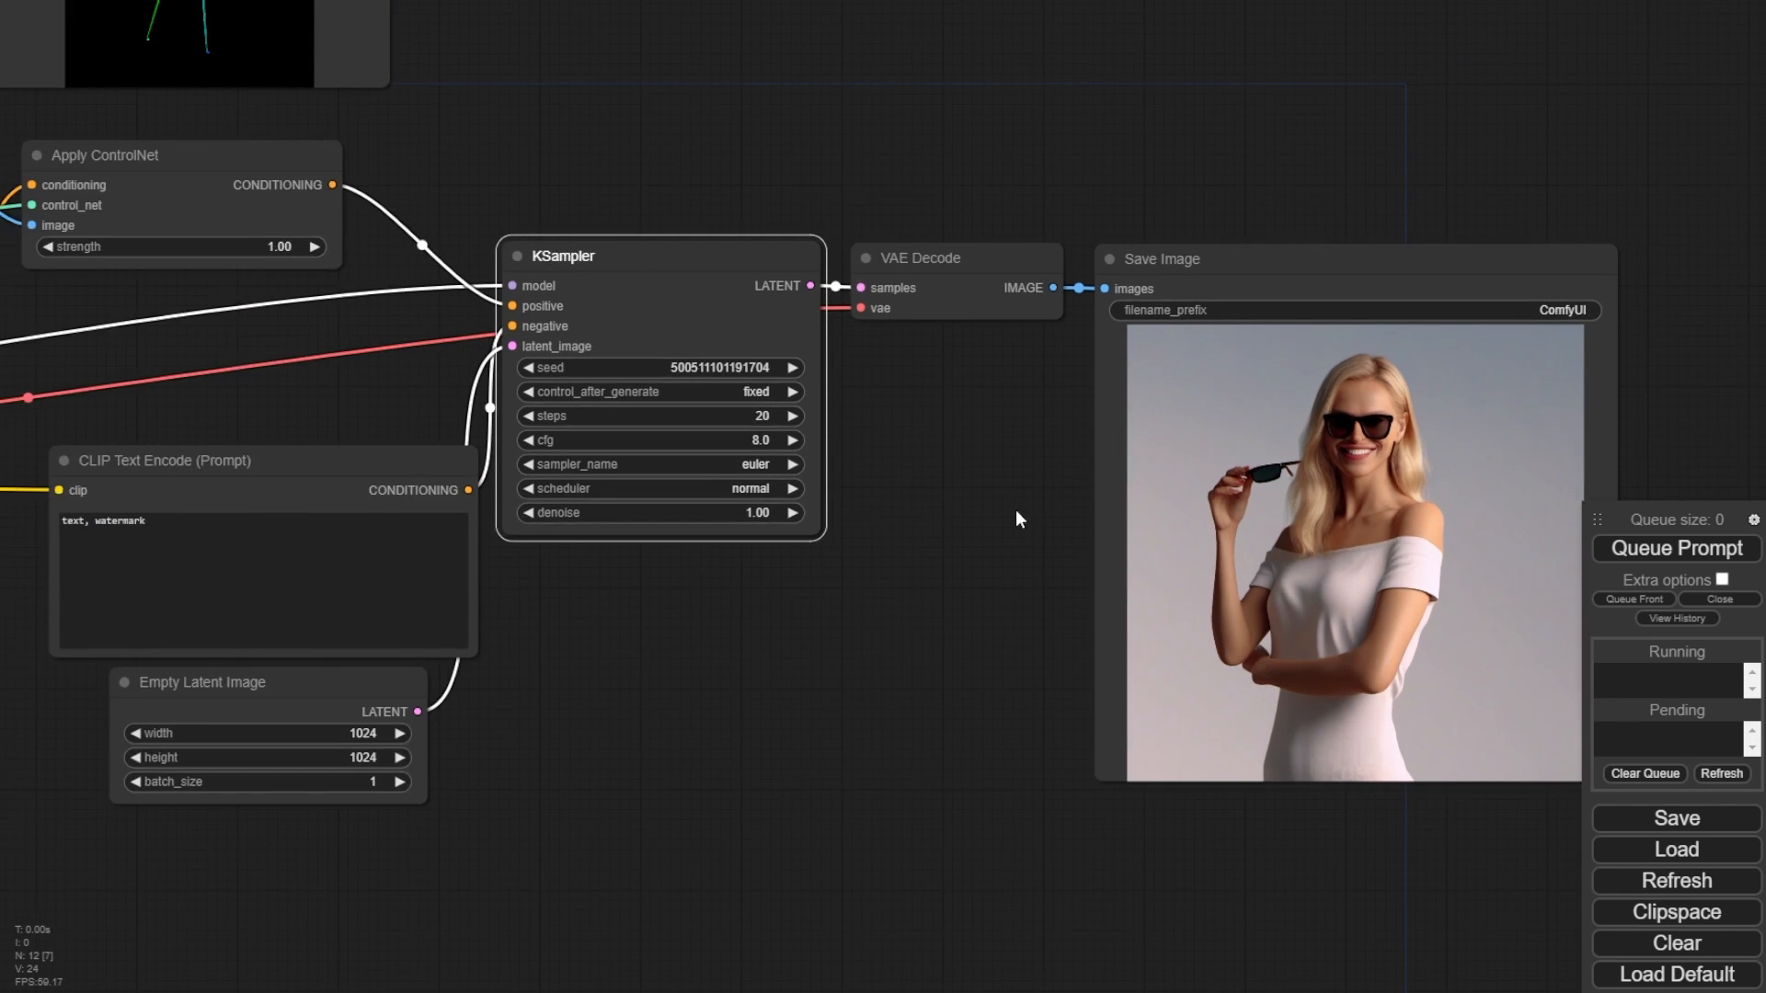
drag(1006, 540, 764, 347)
scroll(765, 368, down, 1)
scroll(839, 570, up, 1)
scroll(839, 579, up, 2)
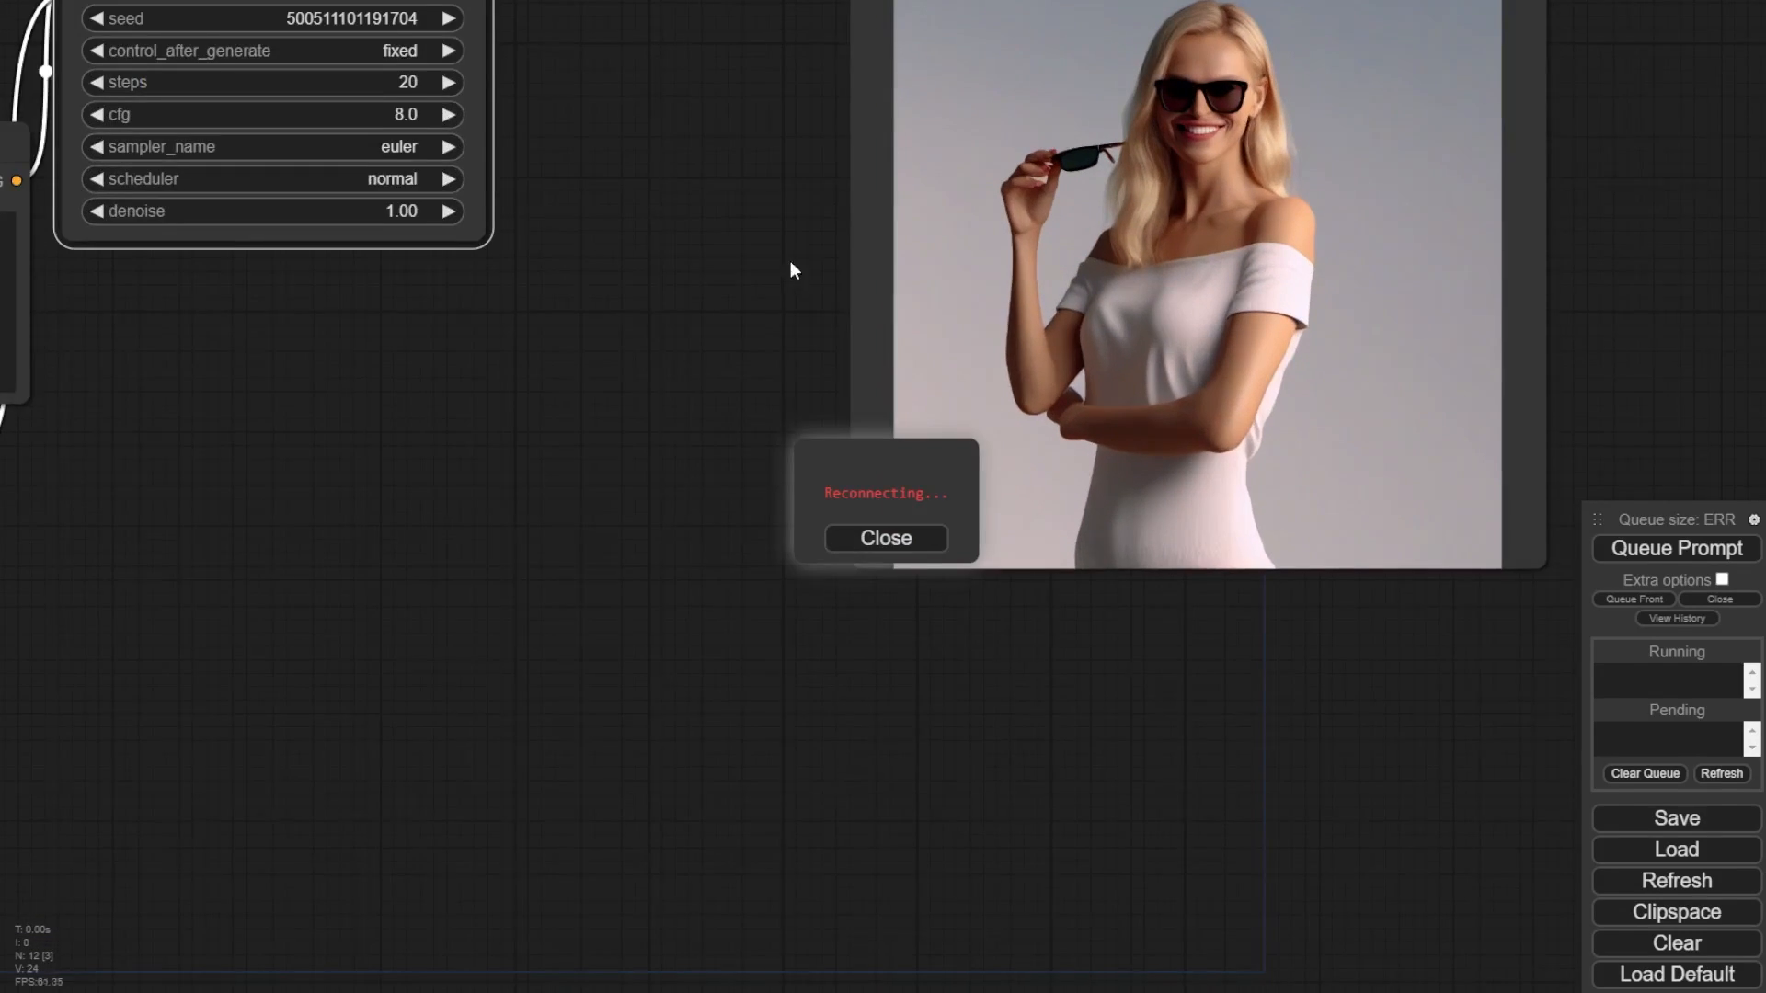
drag(788, 268, 532, 552)
scroll(561, 602, up, 2)
drag(539, 410, 340, 438)
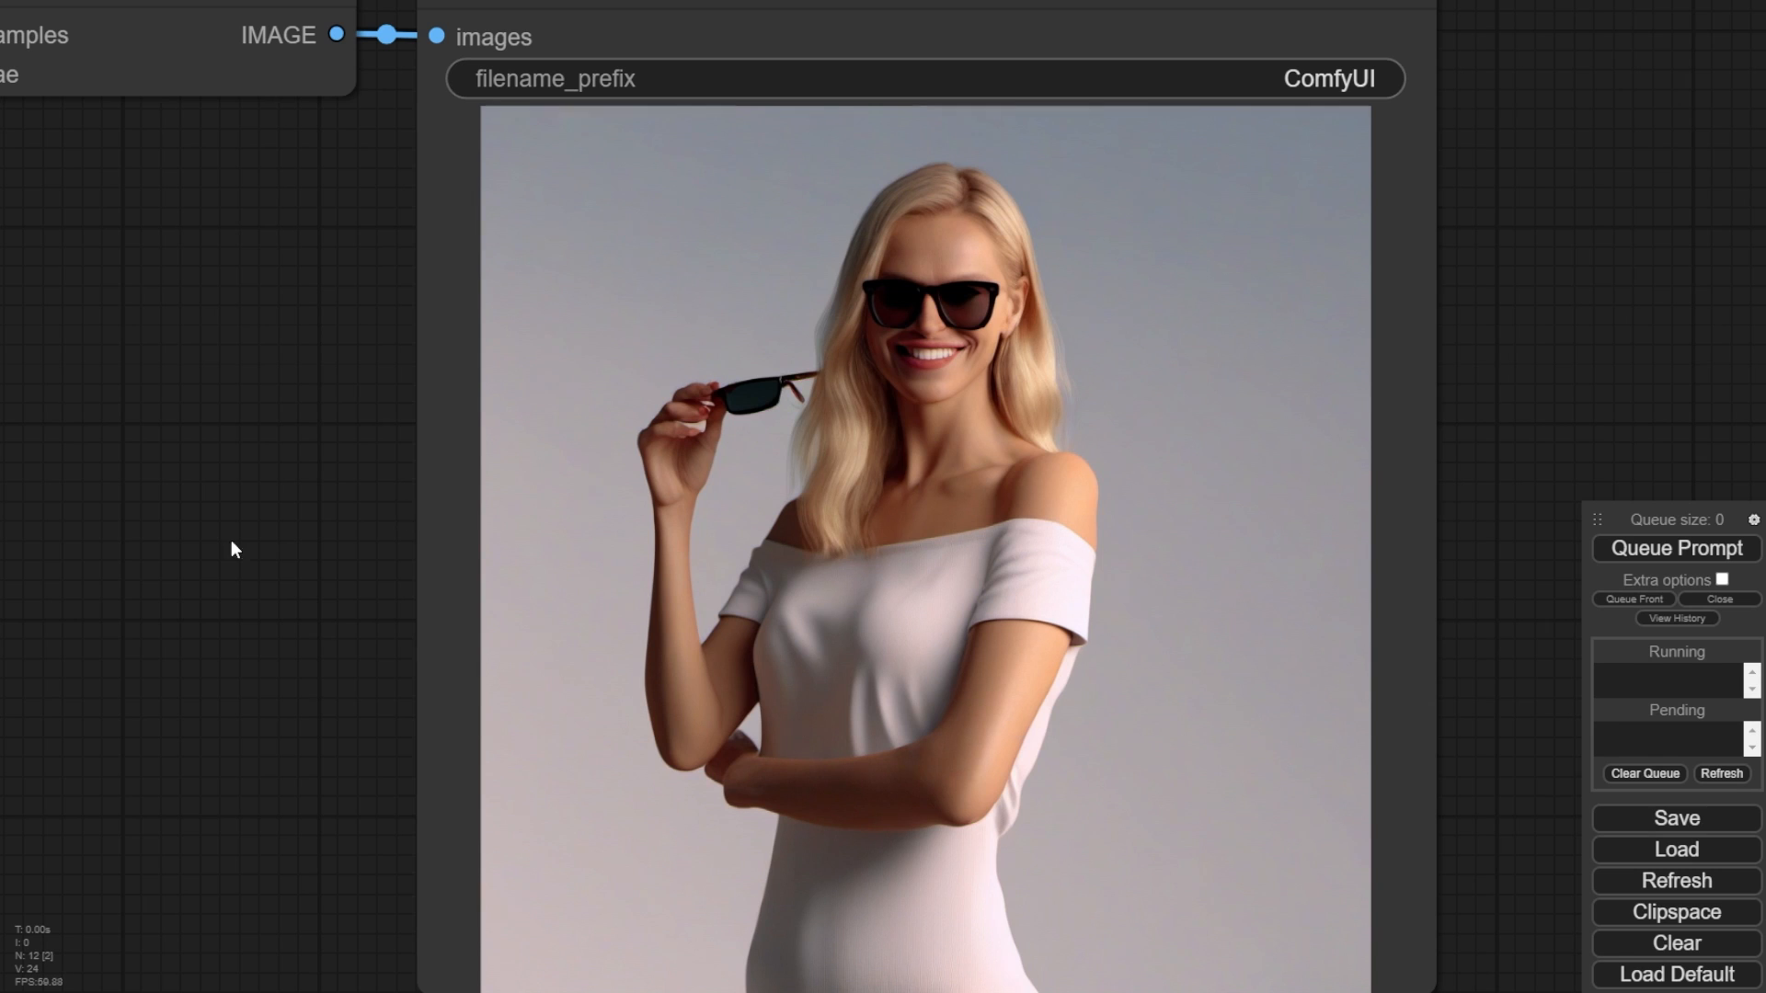
scroll(230, 548, down, 6)
drag(276, 564, 890, 543)
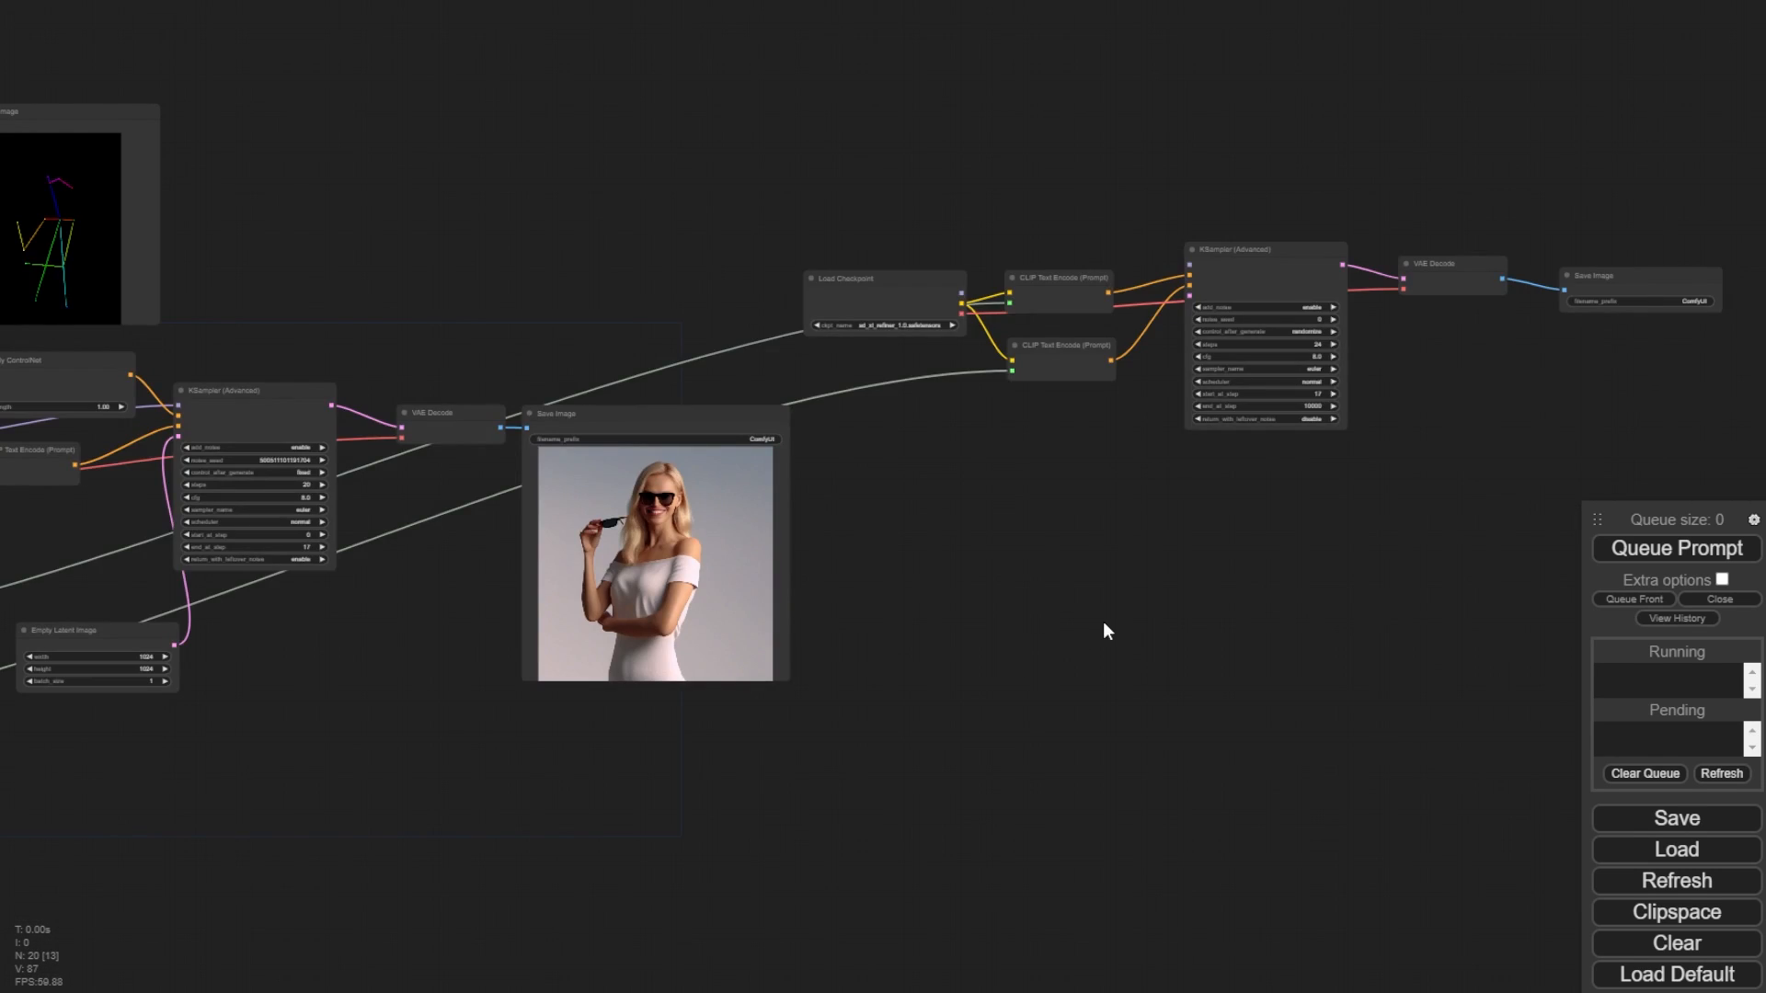
drag(1104, 624, 1764, 537)
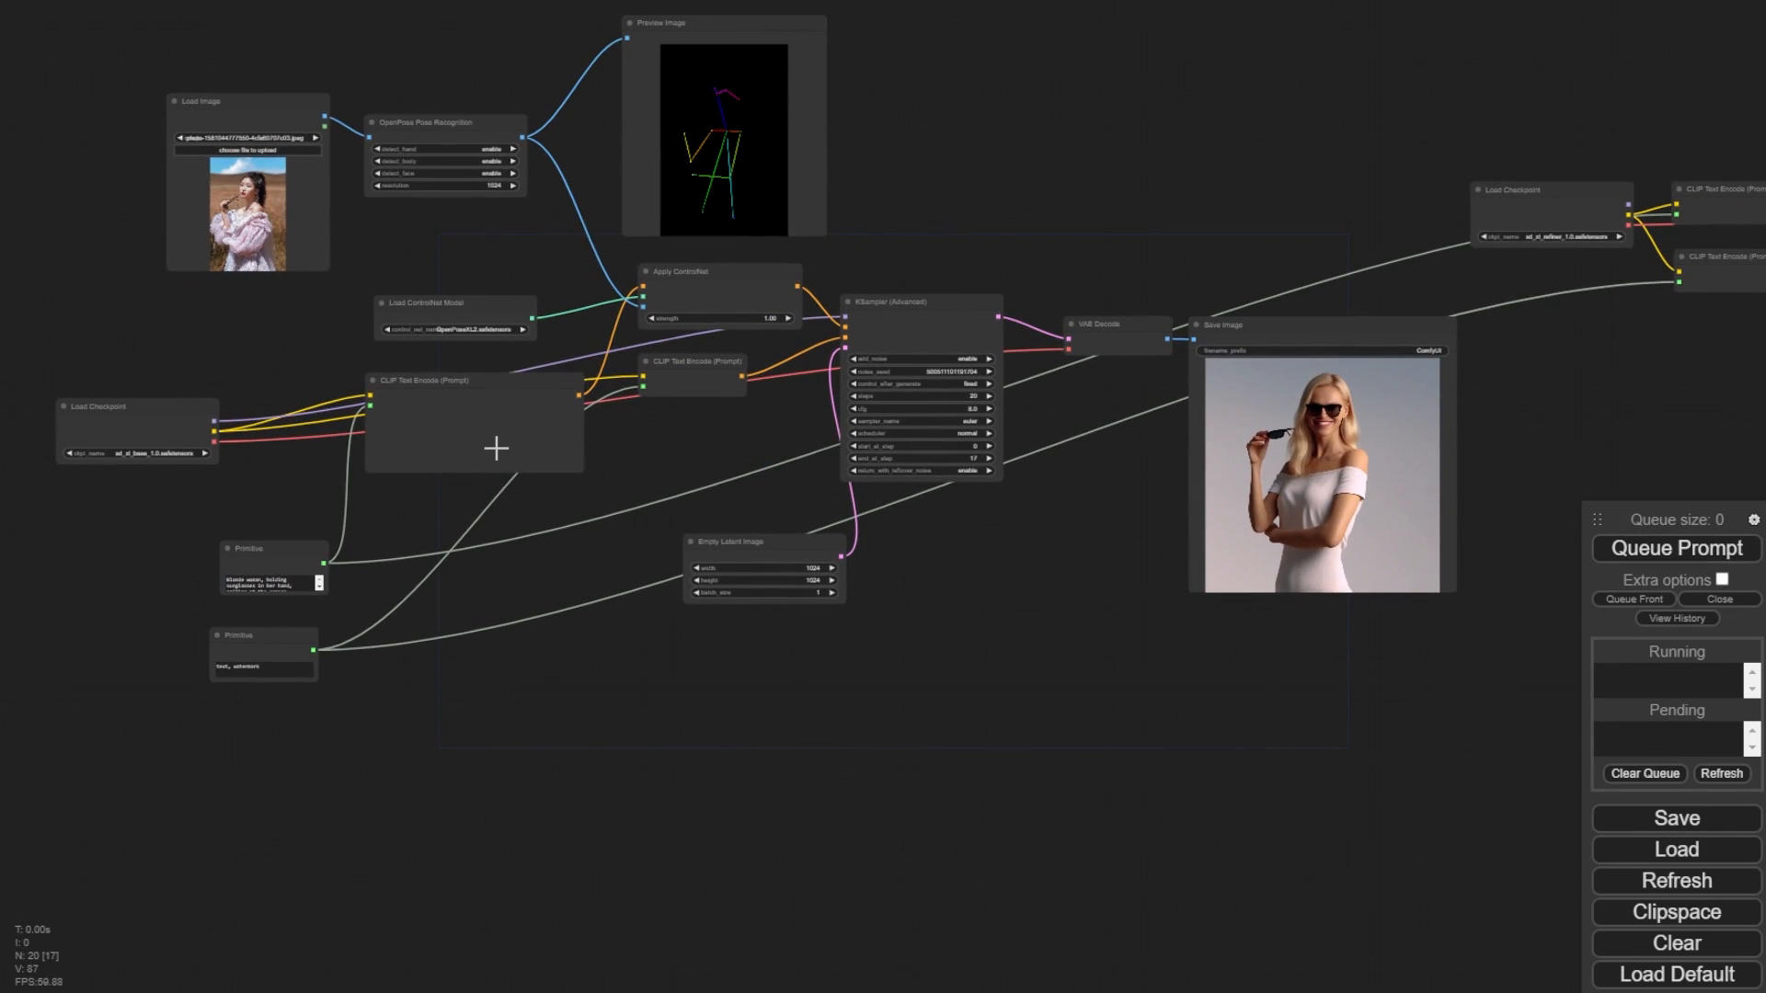
- Rearrange the CLIP Text Encode node and the Primitive prompt node in the workflow
drag(585, 470, 651, 434)
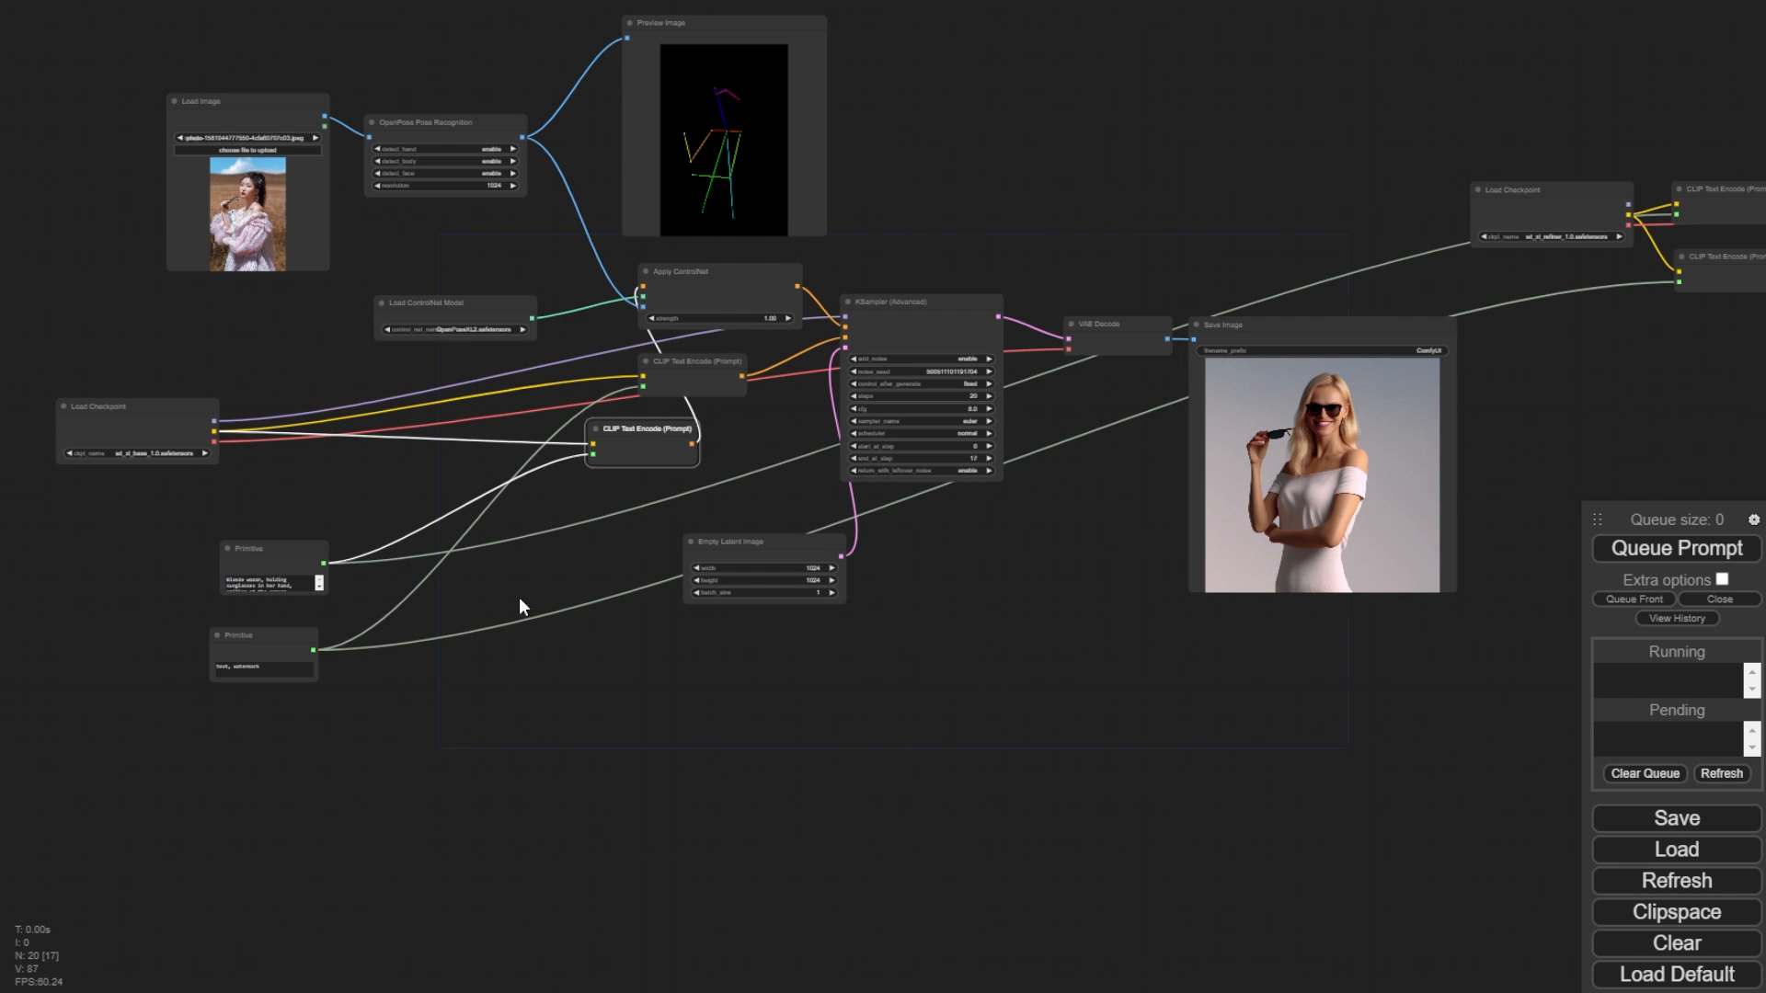
scroll(619, 504, up, 4)
drag(539, 467, 780, 510)
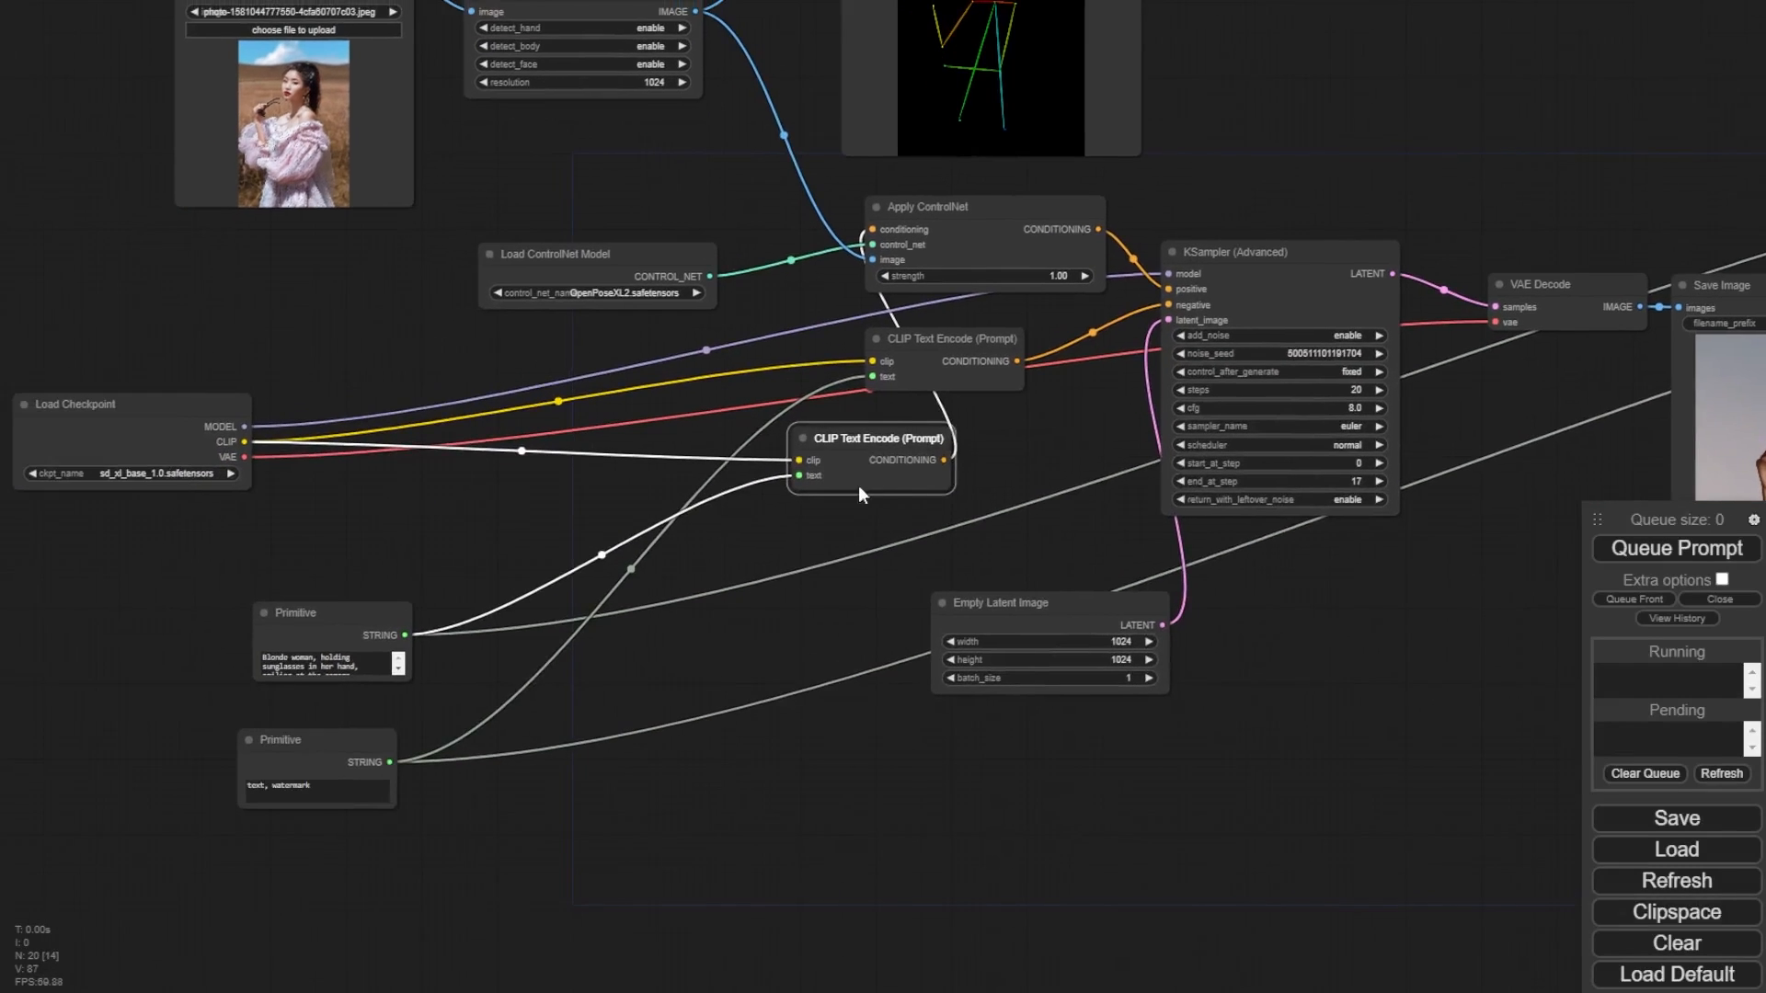
scroll(499, 669, up, 2)
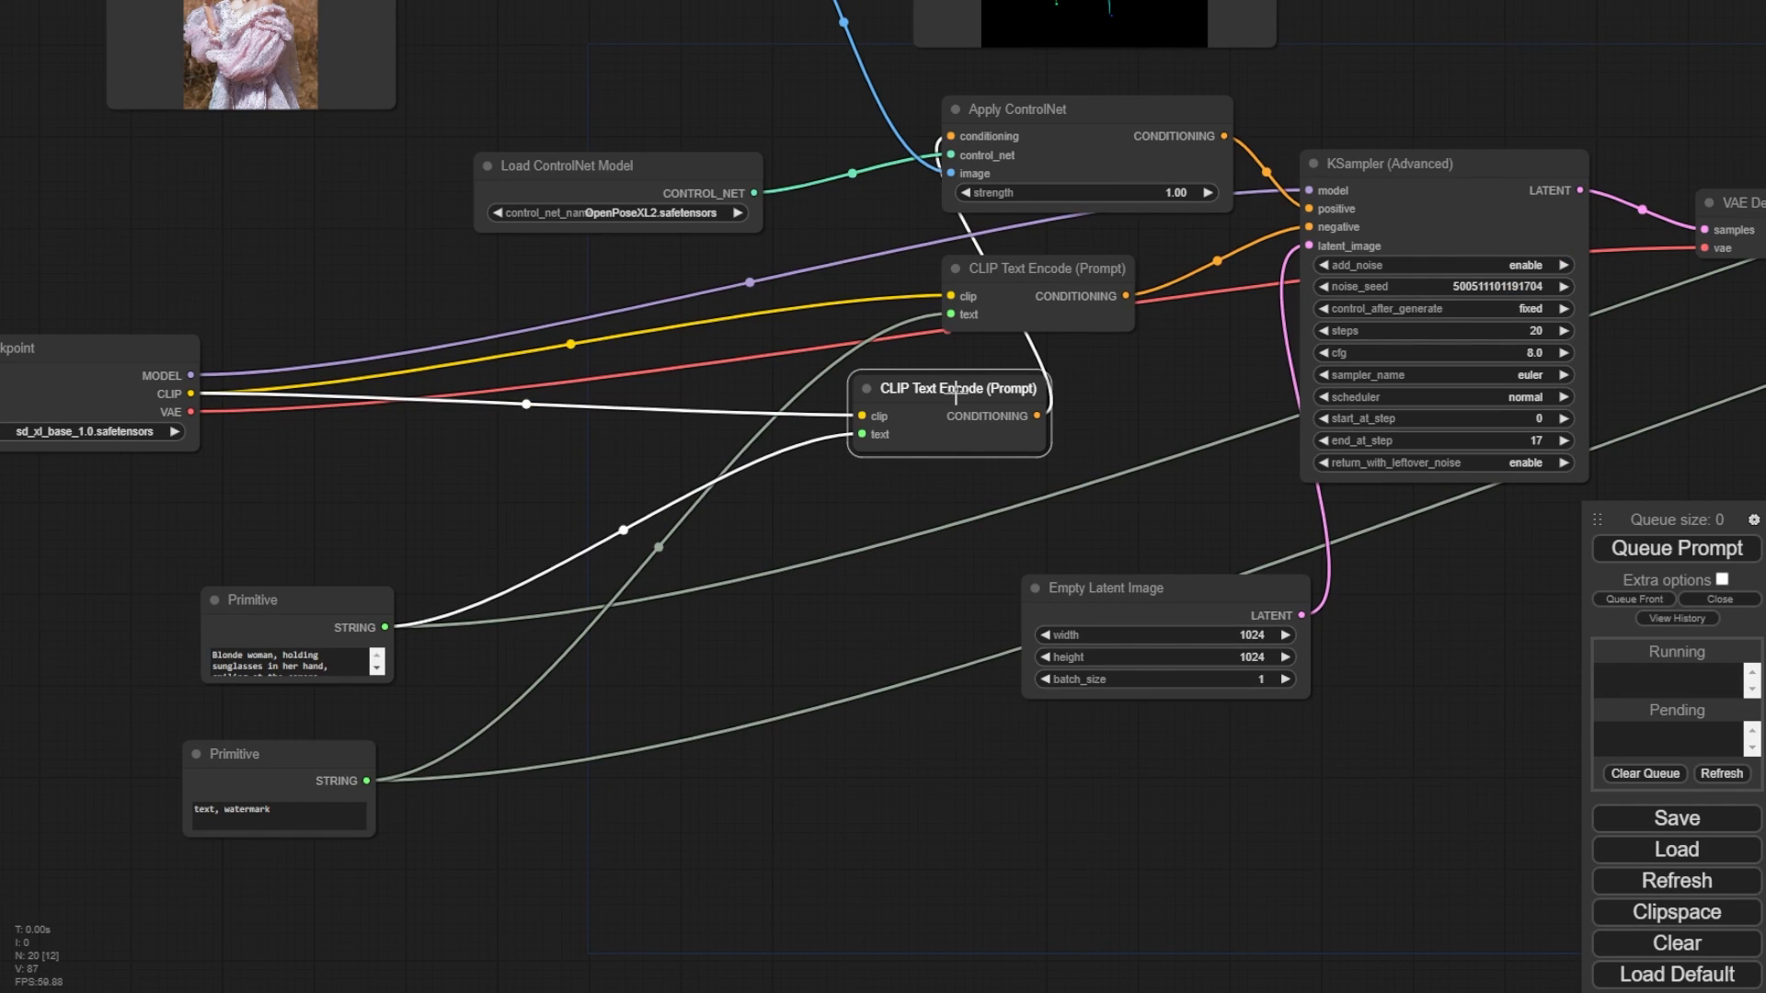
drag(295, 615, 189, 579)
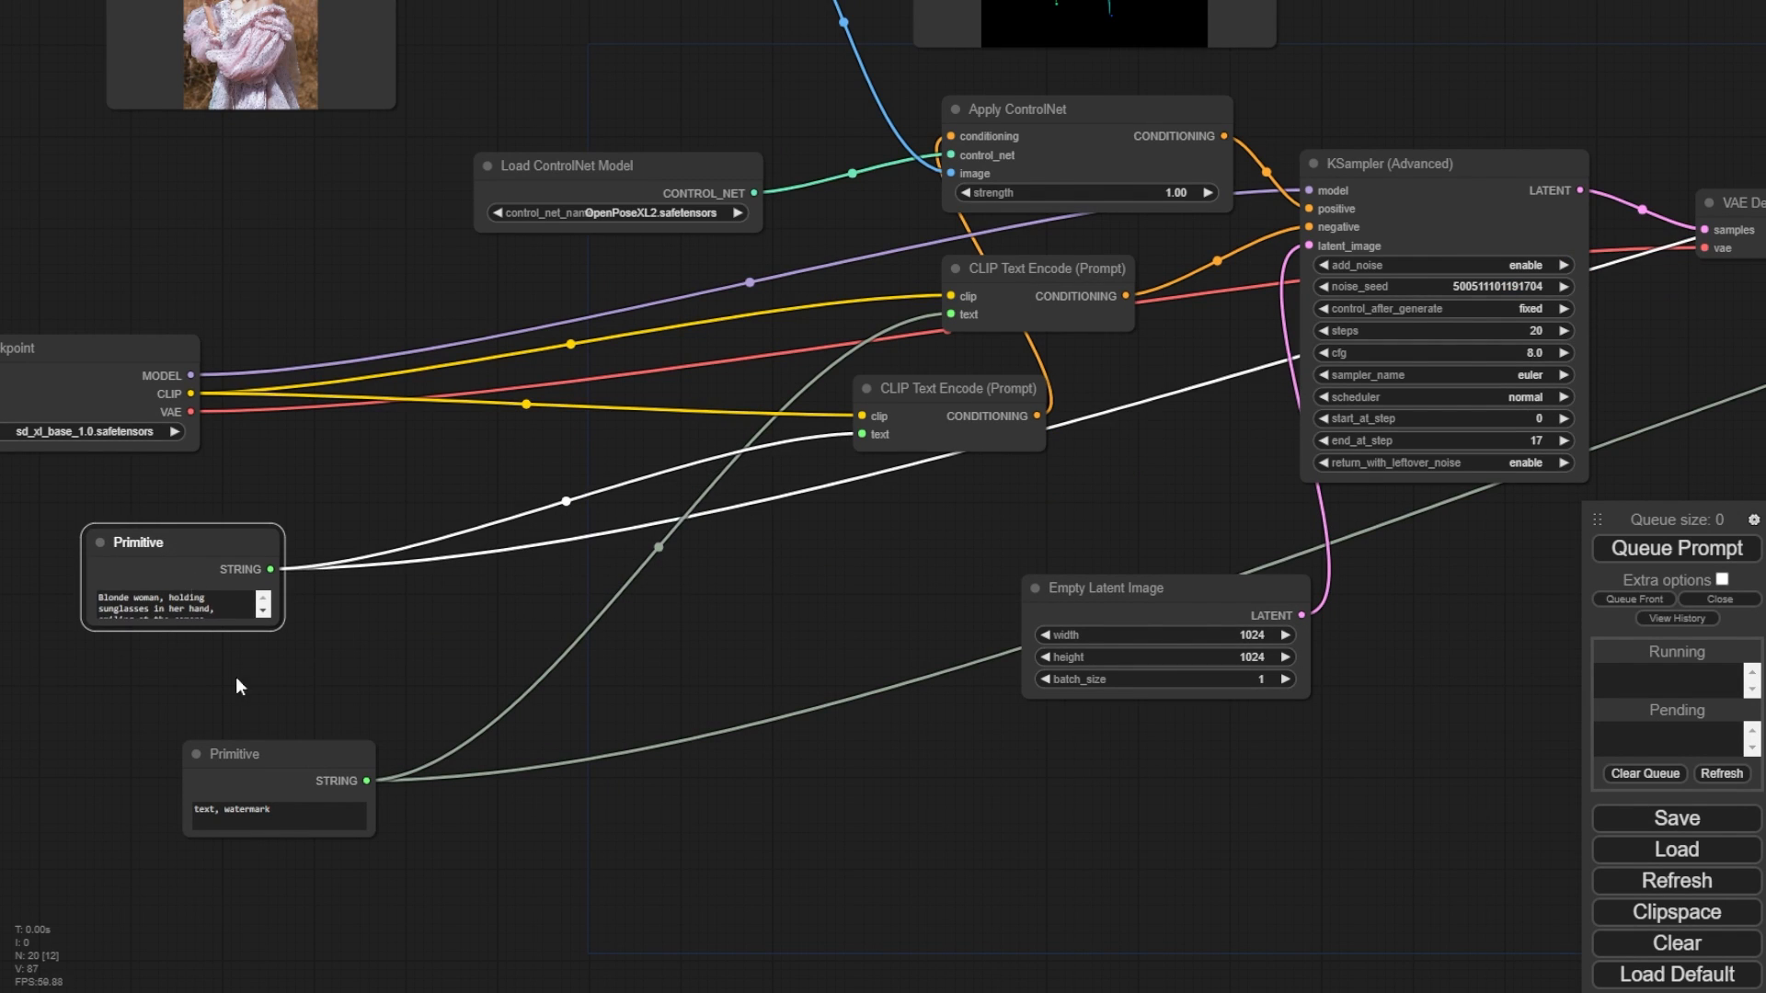
drag(241, 755, 221, 745)
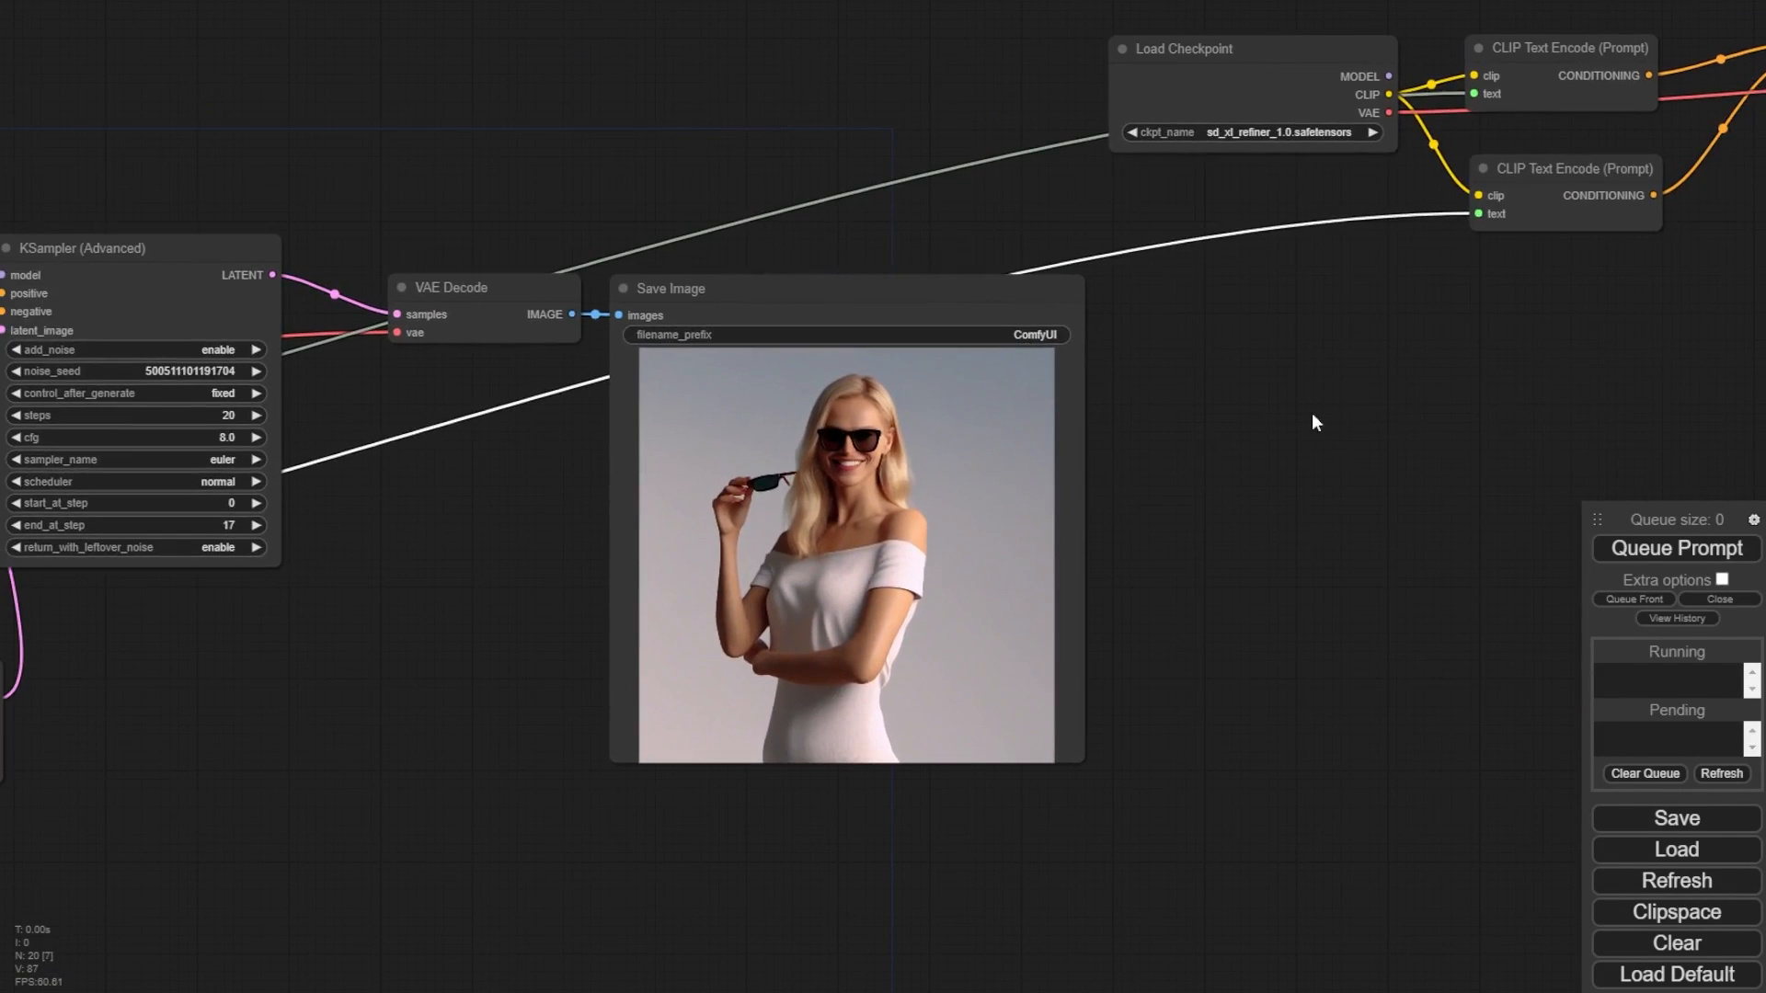
- Examine the refiner Load Checkpoint, KSampler (Advanced) and Save Image section
drag(1328, 411, 581, 606)
drag(1434, 486, 1170, 553)
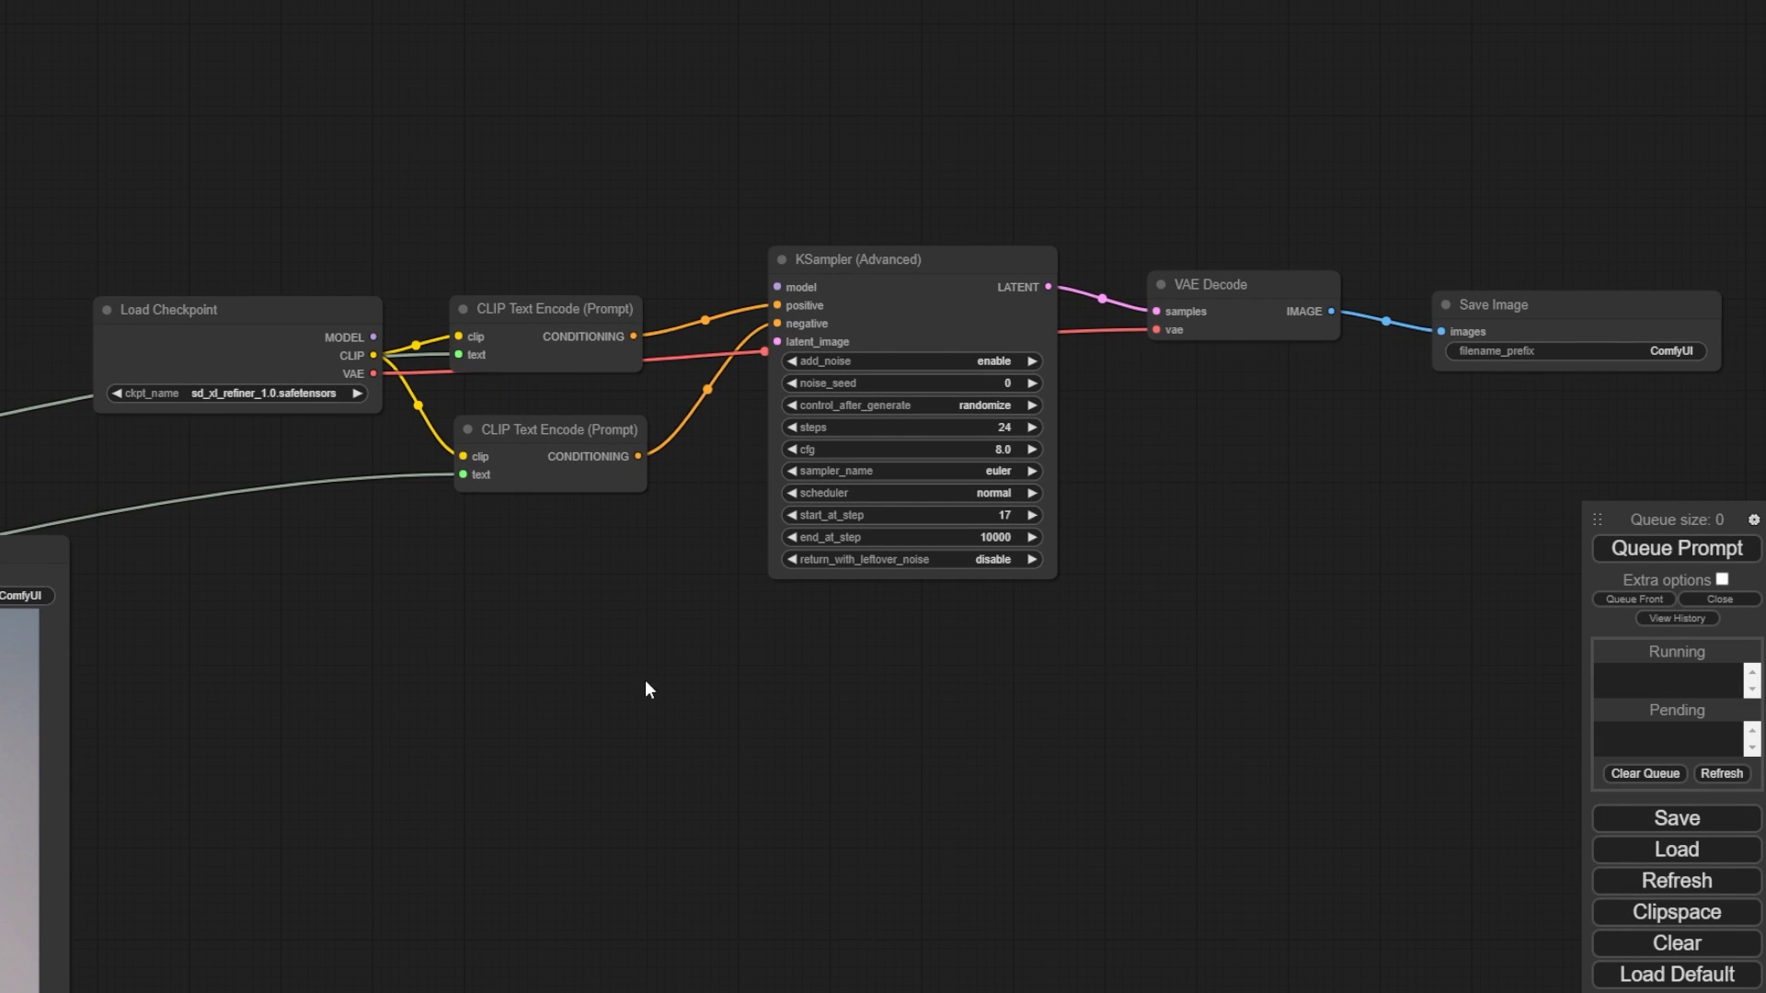
drag(570, 830, 1645, 543)
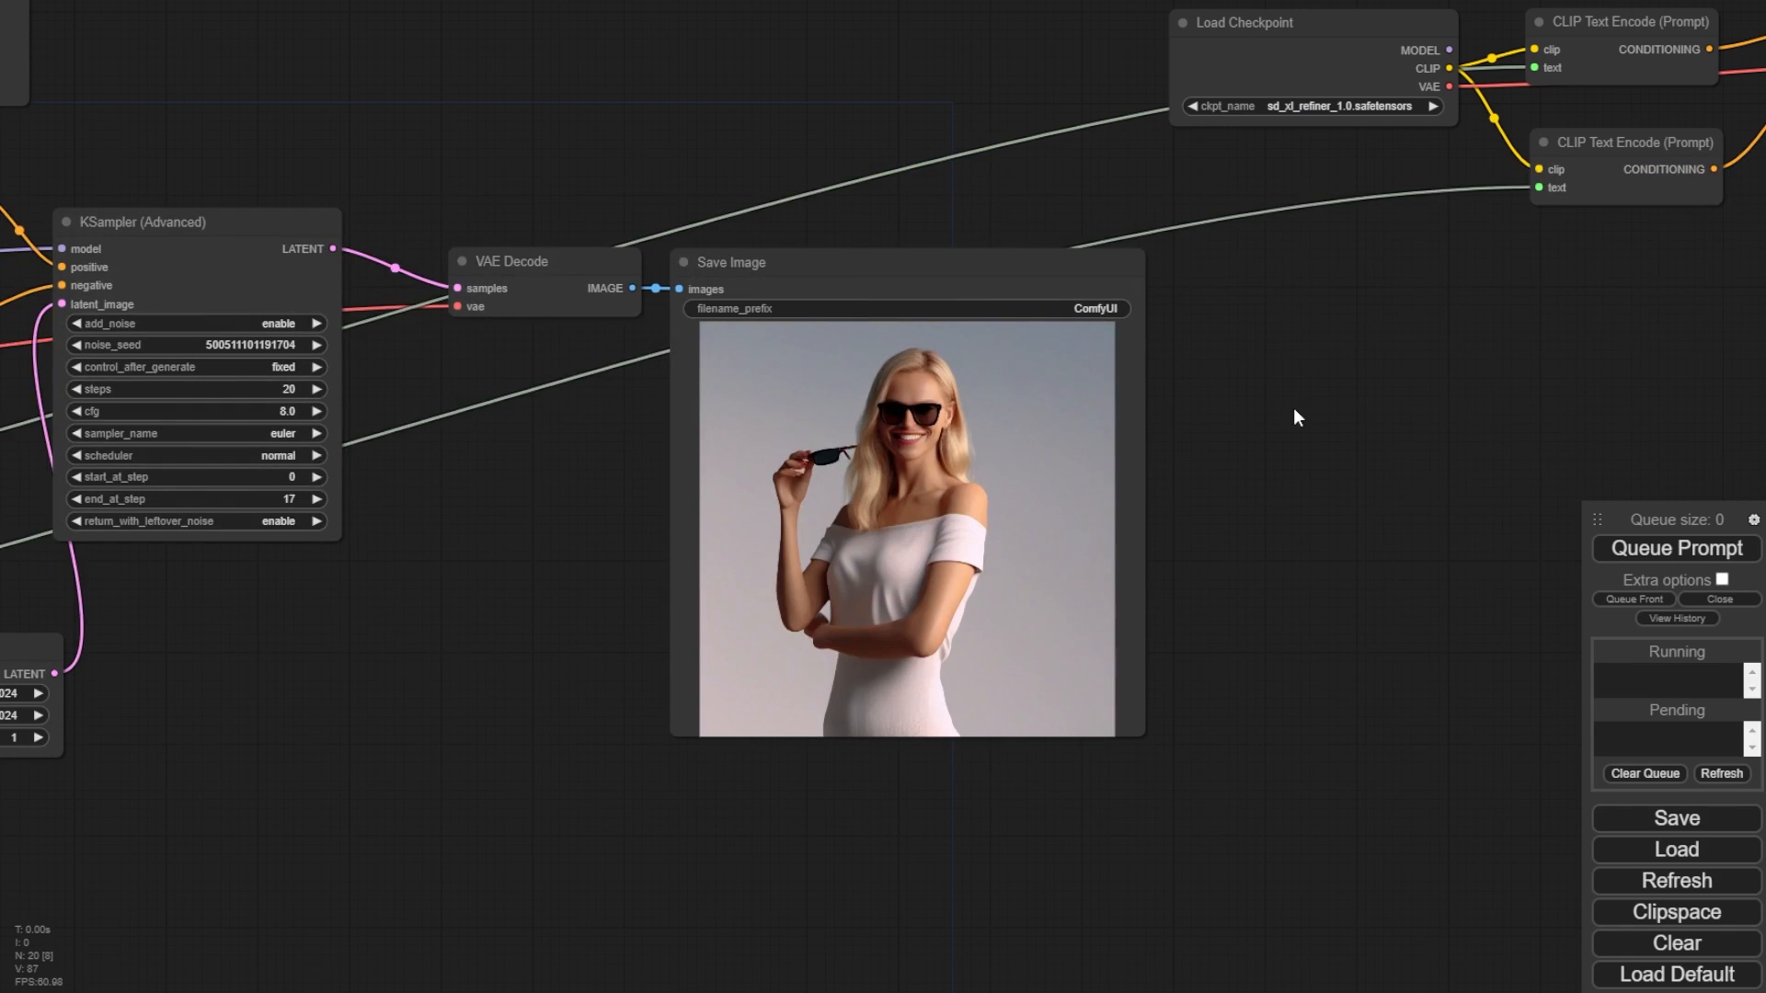
drag(1294, 413, 1332, 558)
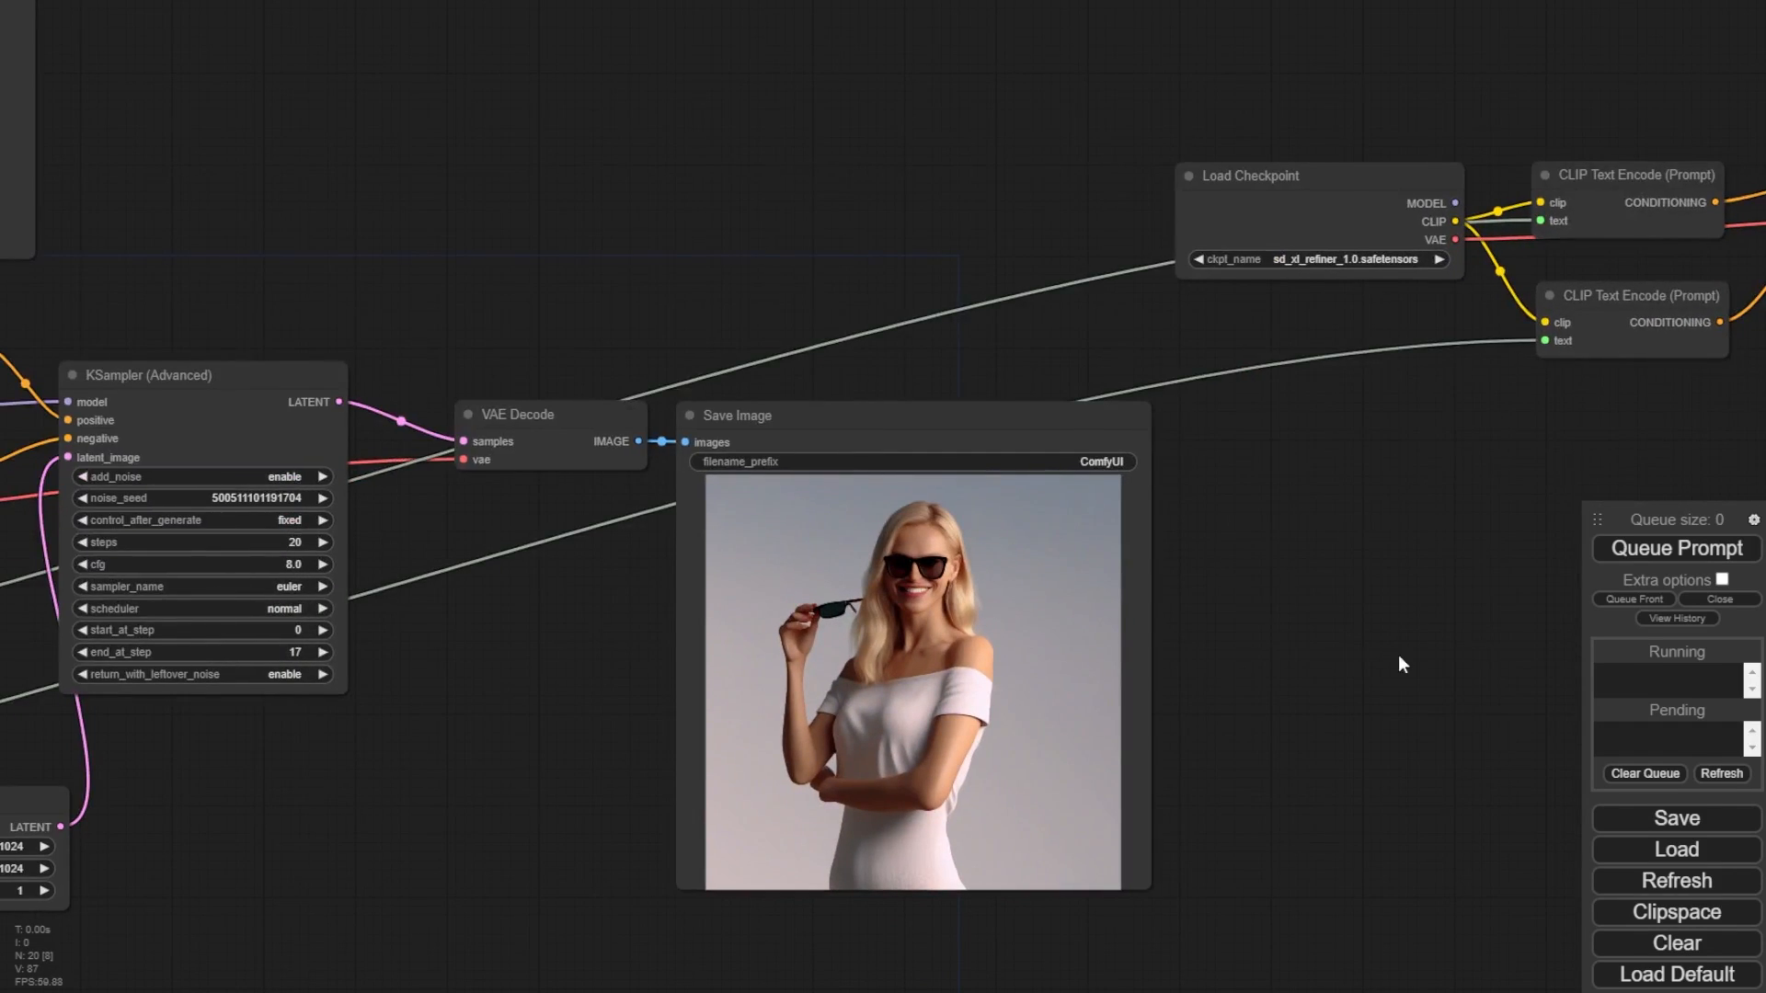
drag(1398, 654, 1416, 510)
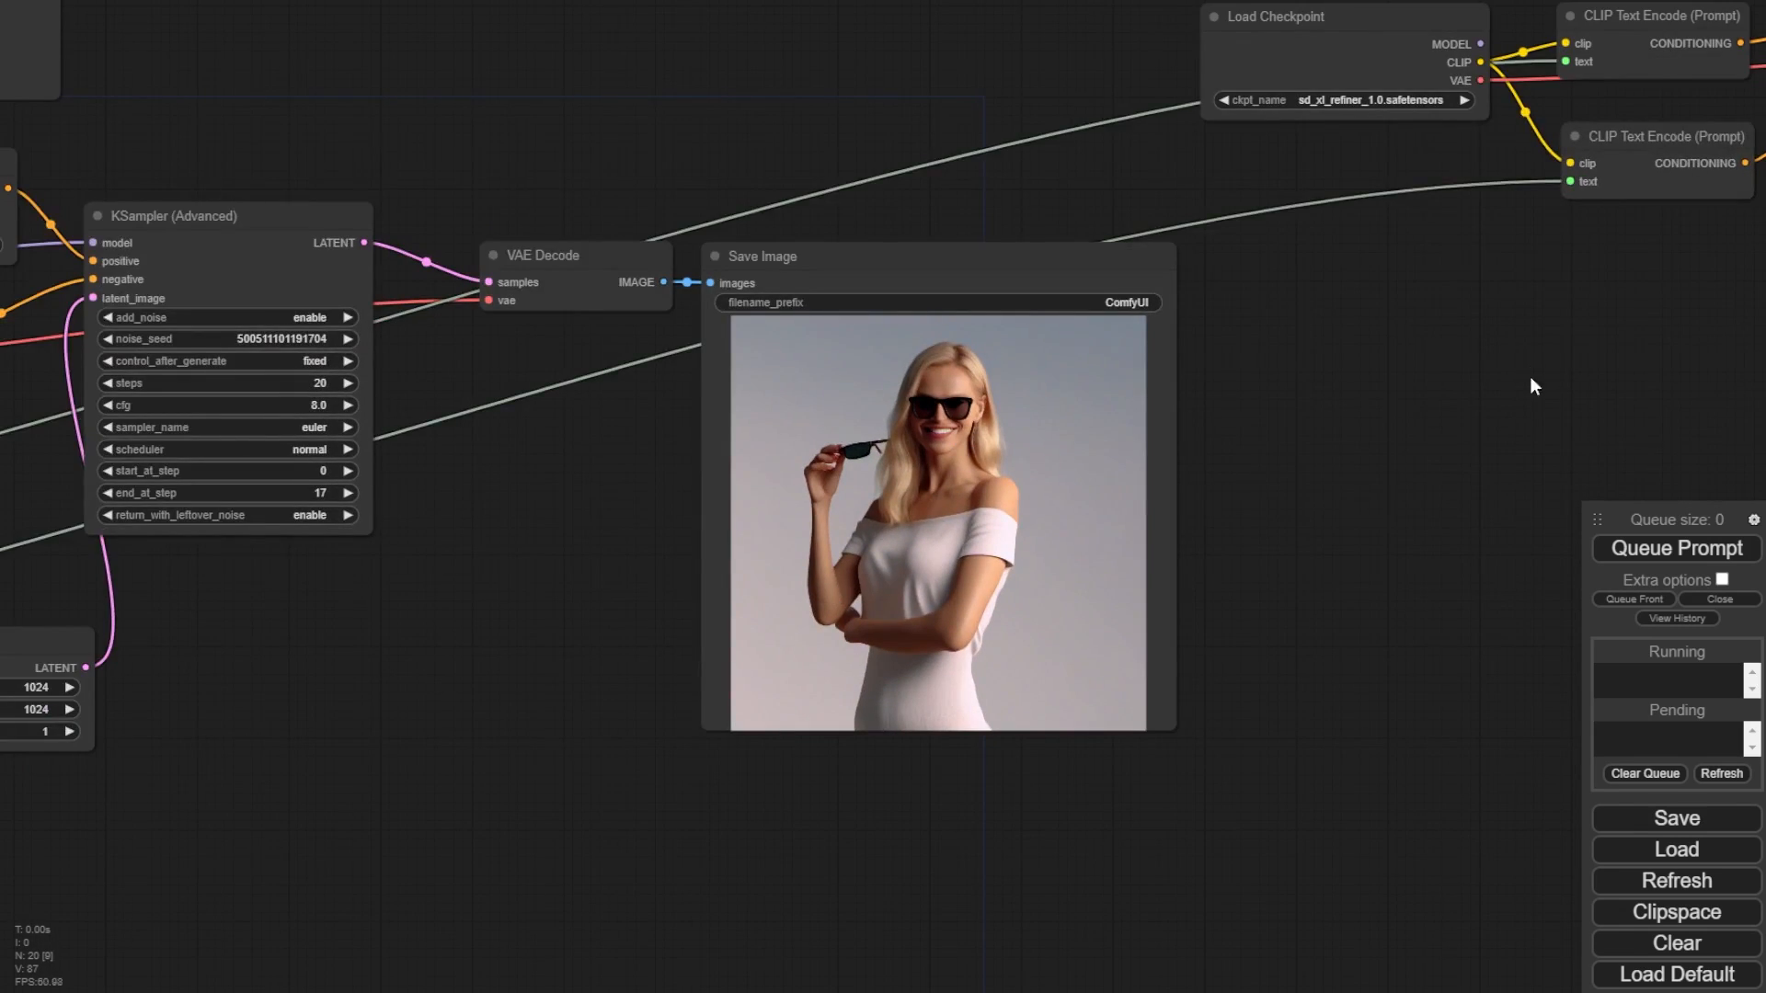
- Try to queue the workflow with the refiner section still unconnected
drag(1530, 383, 1343, 445)
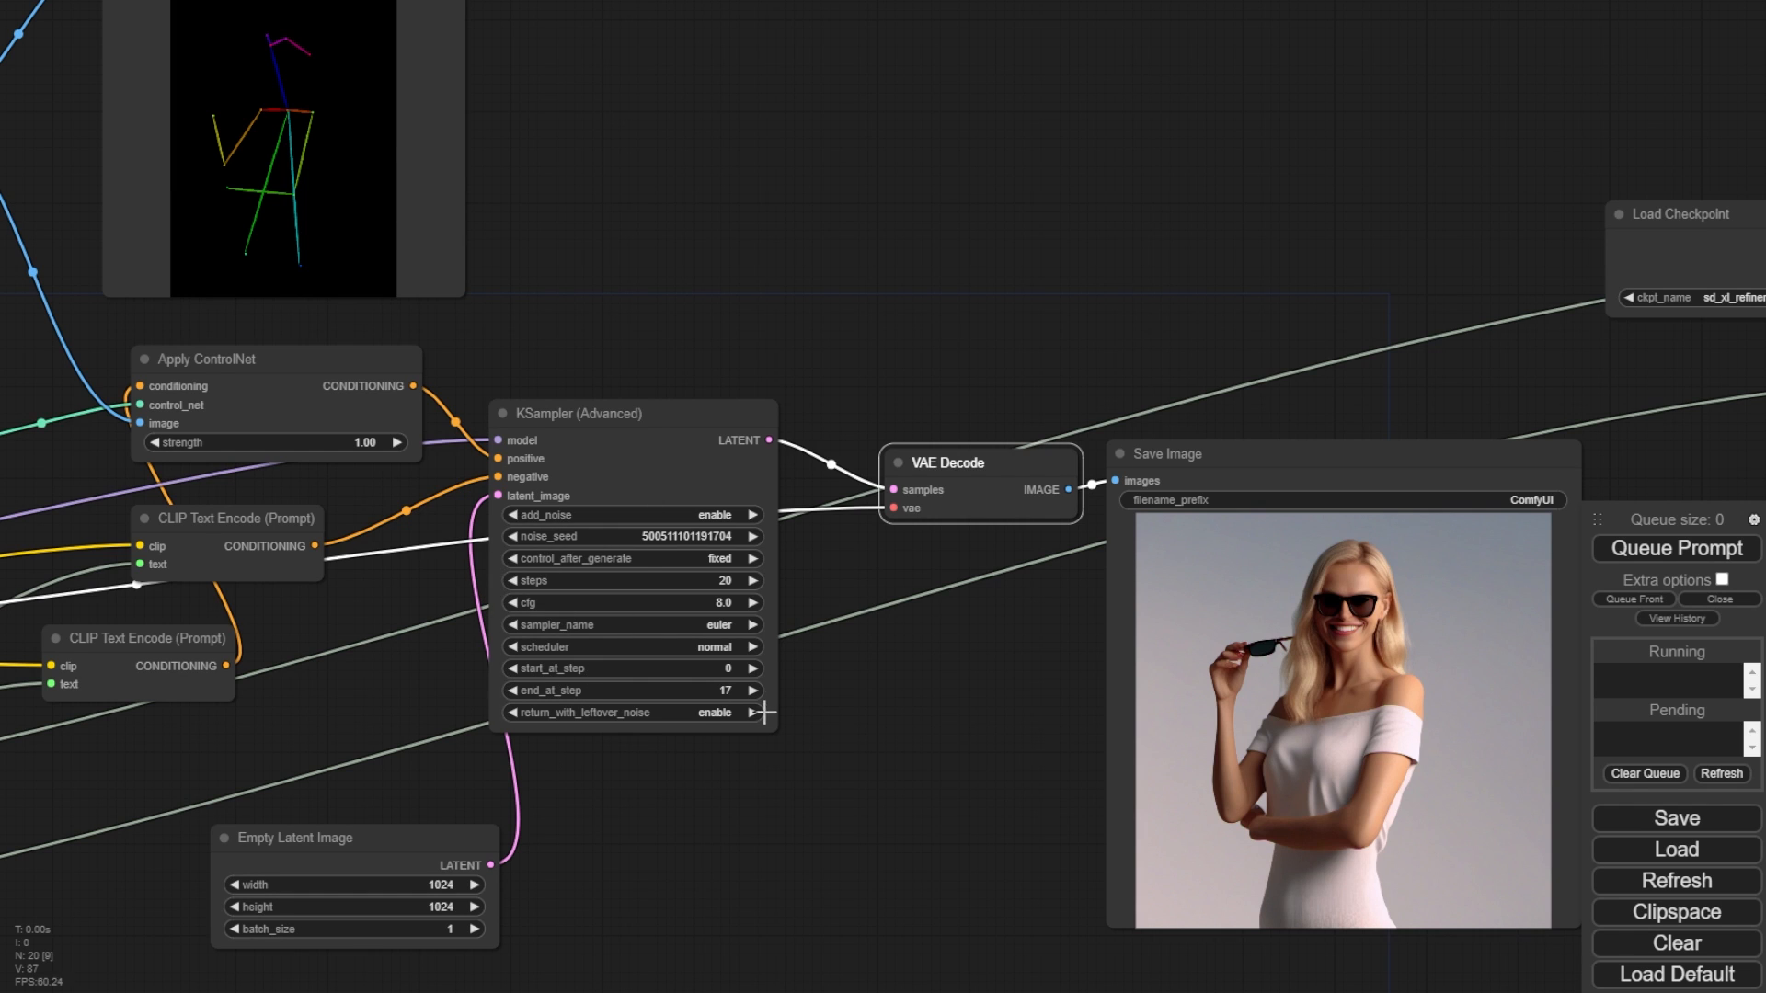
drag(929, 733, 488, 730)
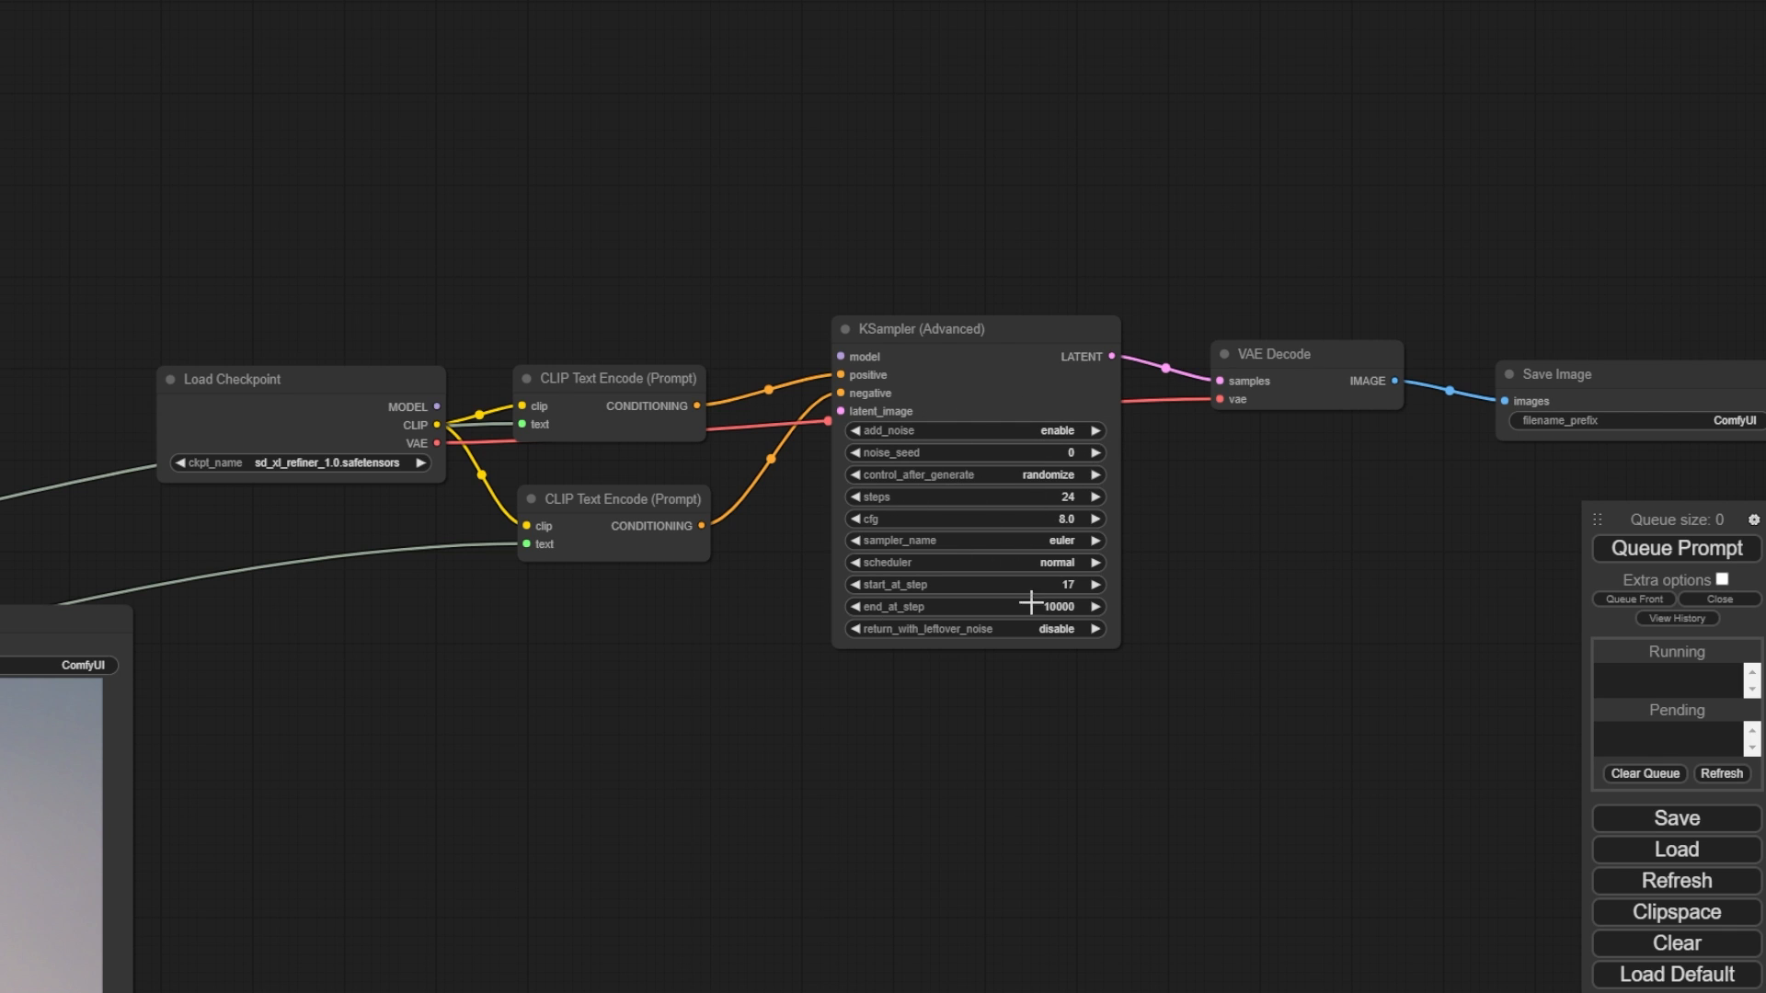
drag(452, 447, 414, 439)
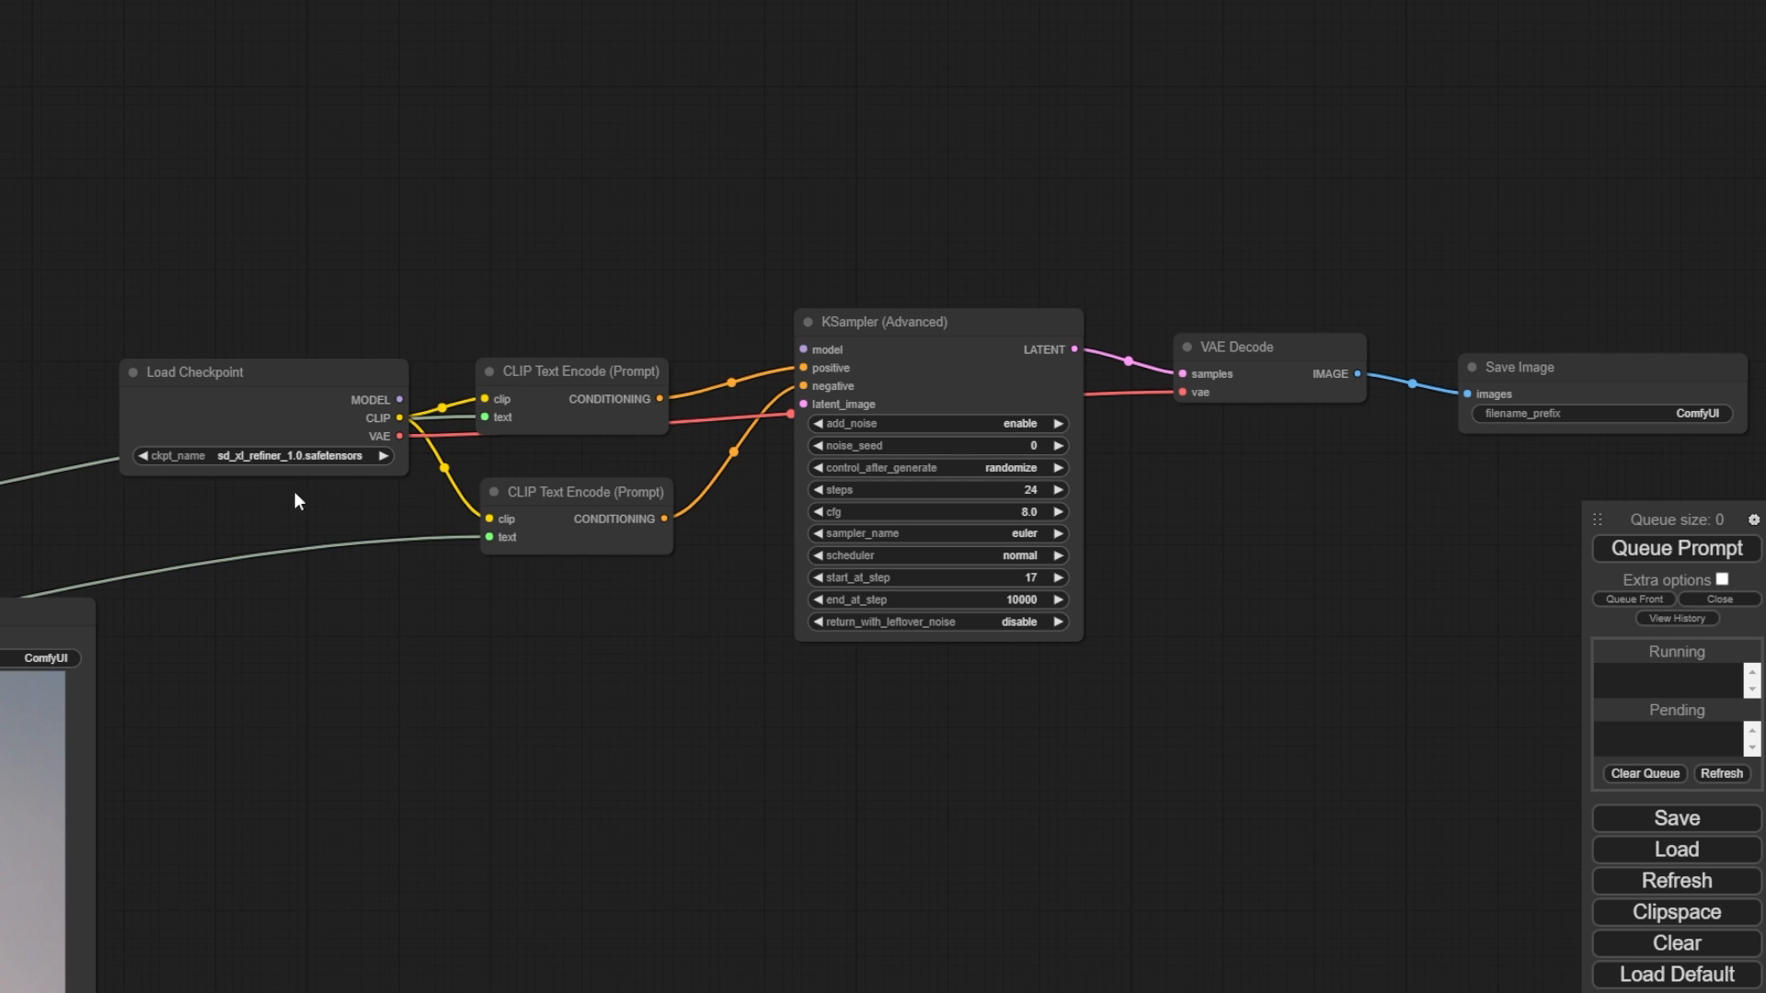
drag(1255, 545, 1111, 427)
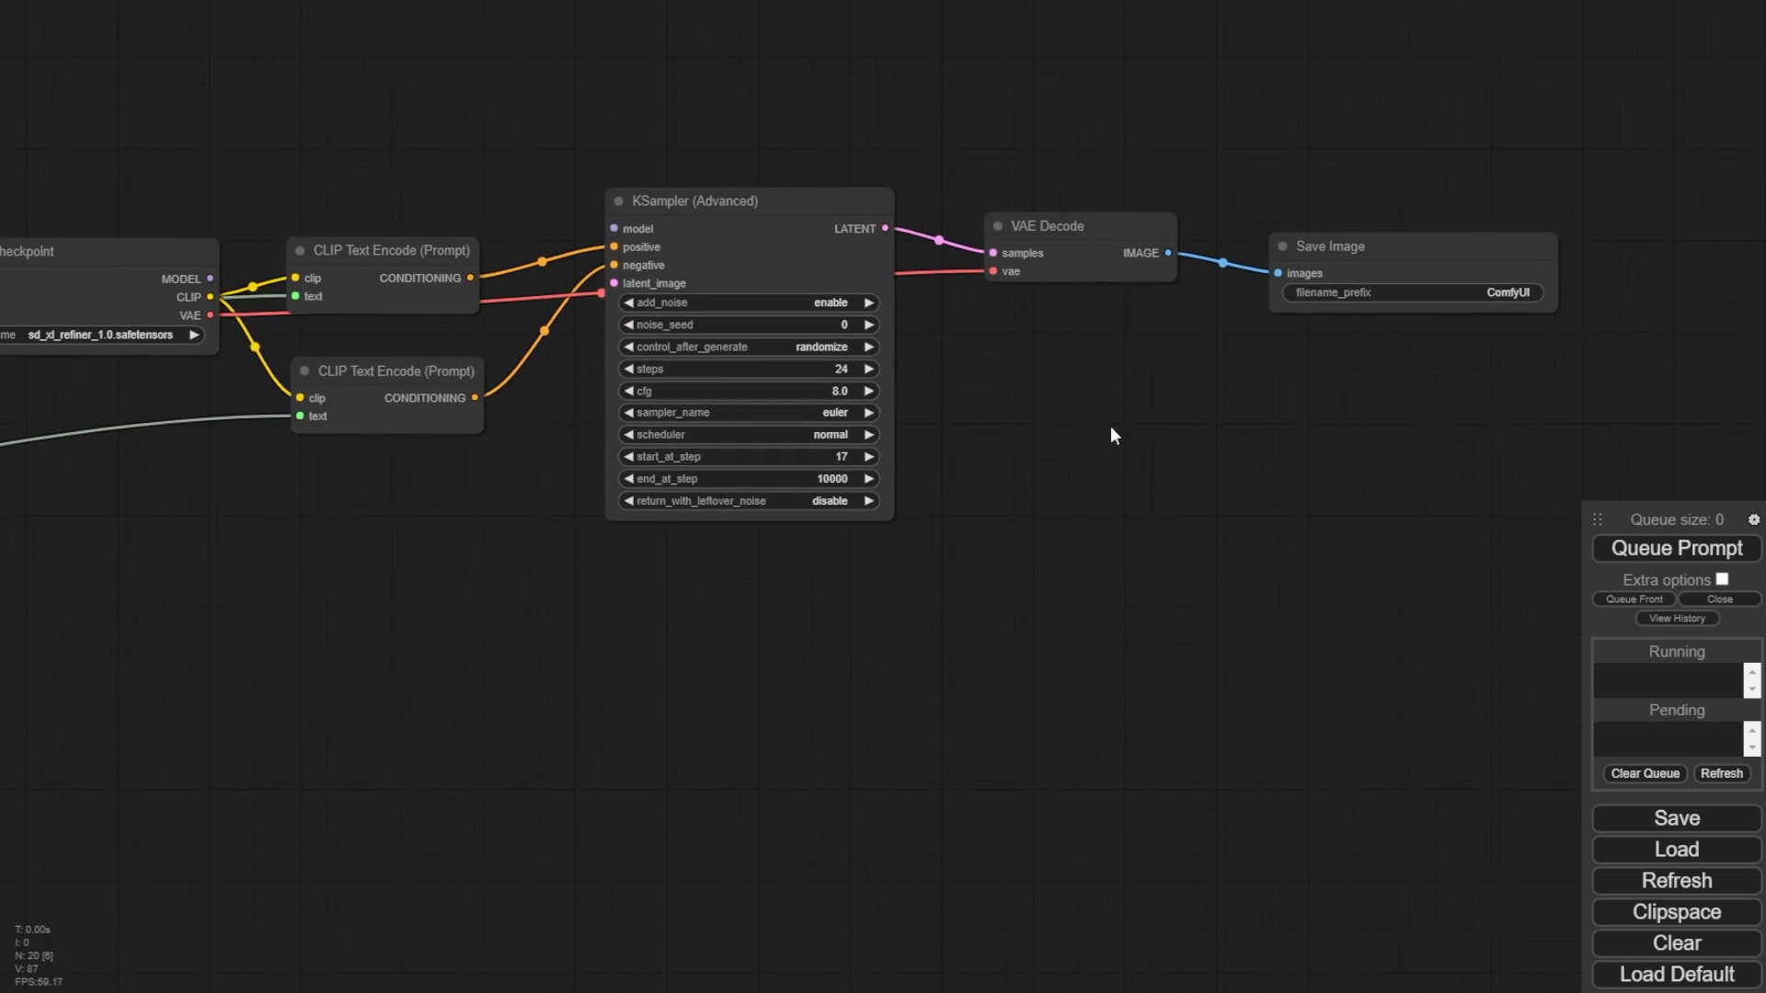
click(1638, 556)
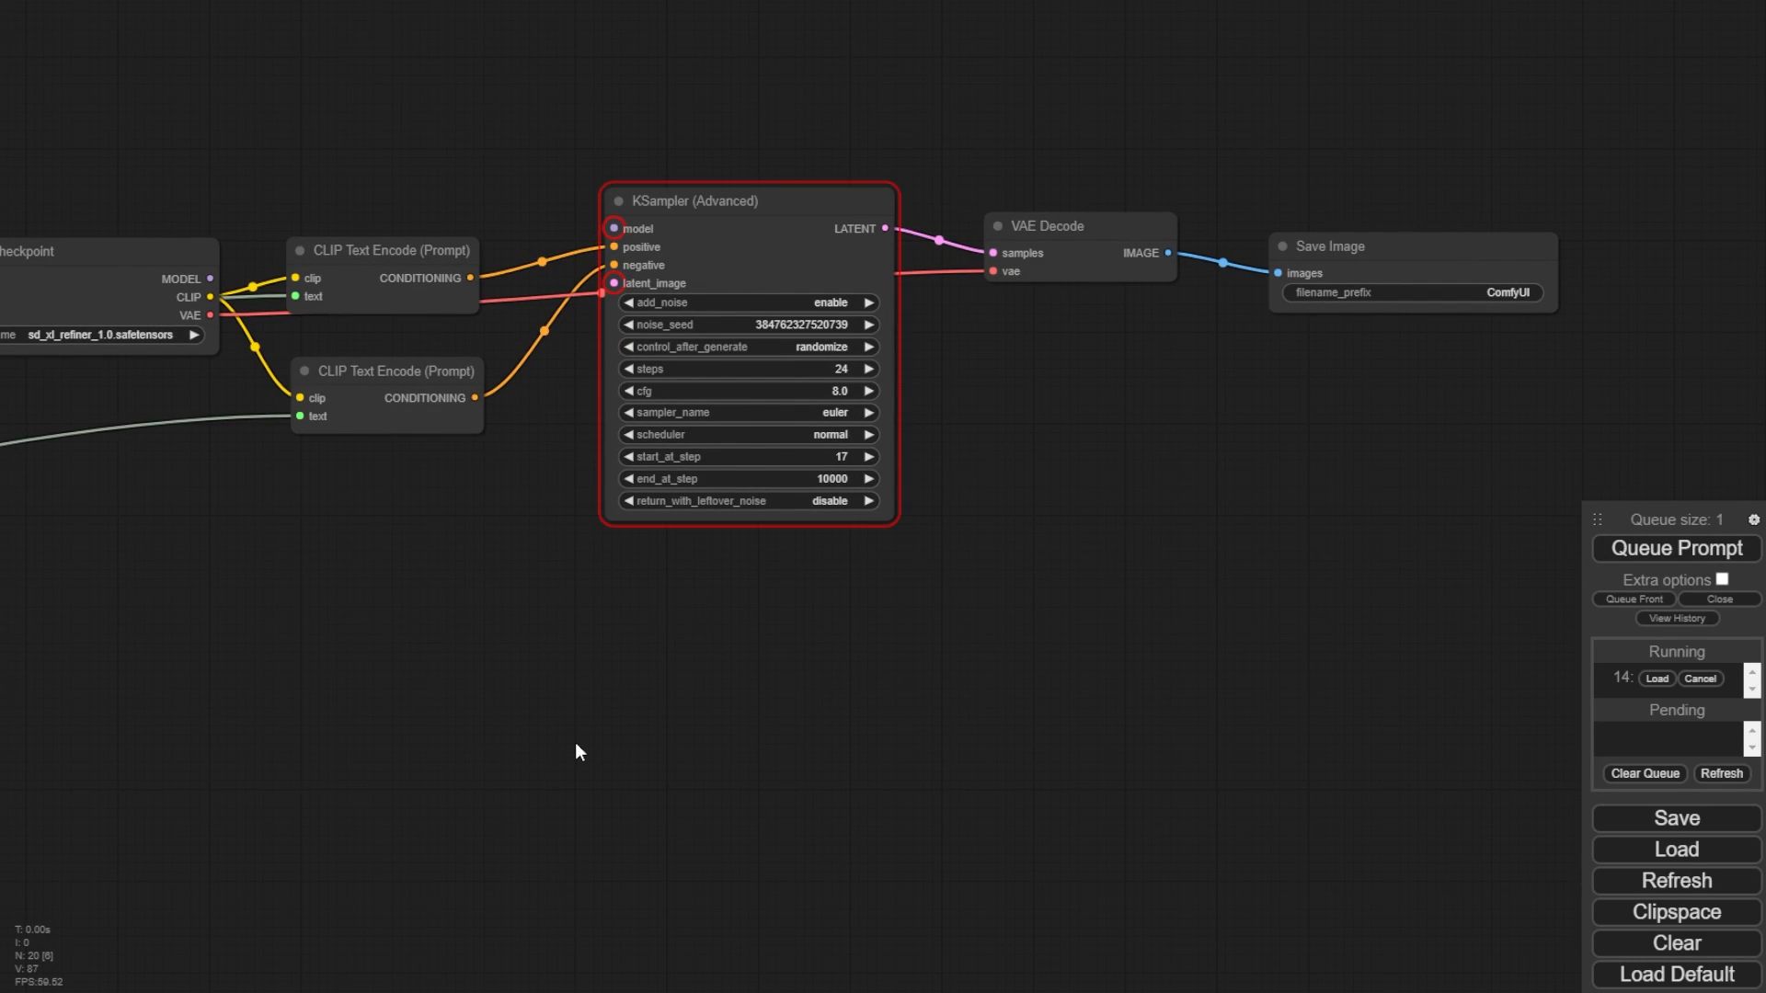
- Connect the base KSampler's latent output and the refiner checkpoint's model to the refiner KSampler (Advanced)
drag(576, 742, 1183, 565)
scroll(1183, 564, down, 1)
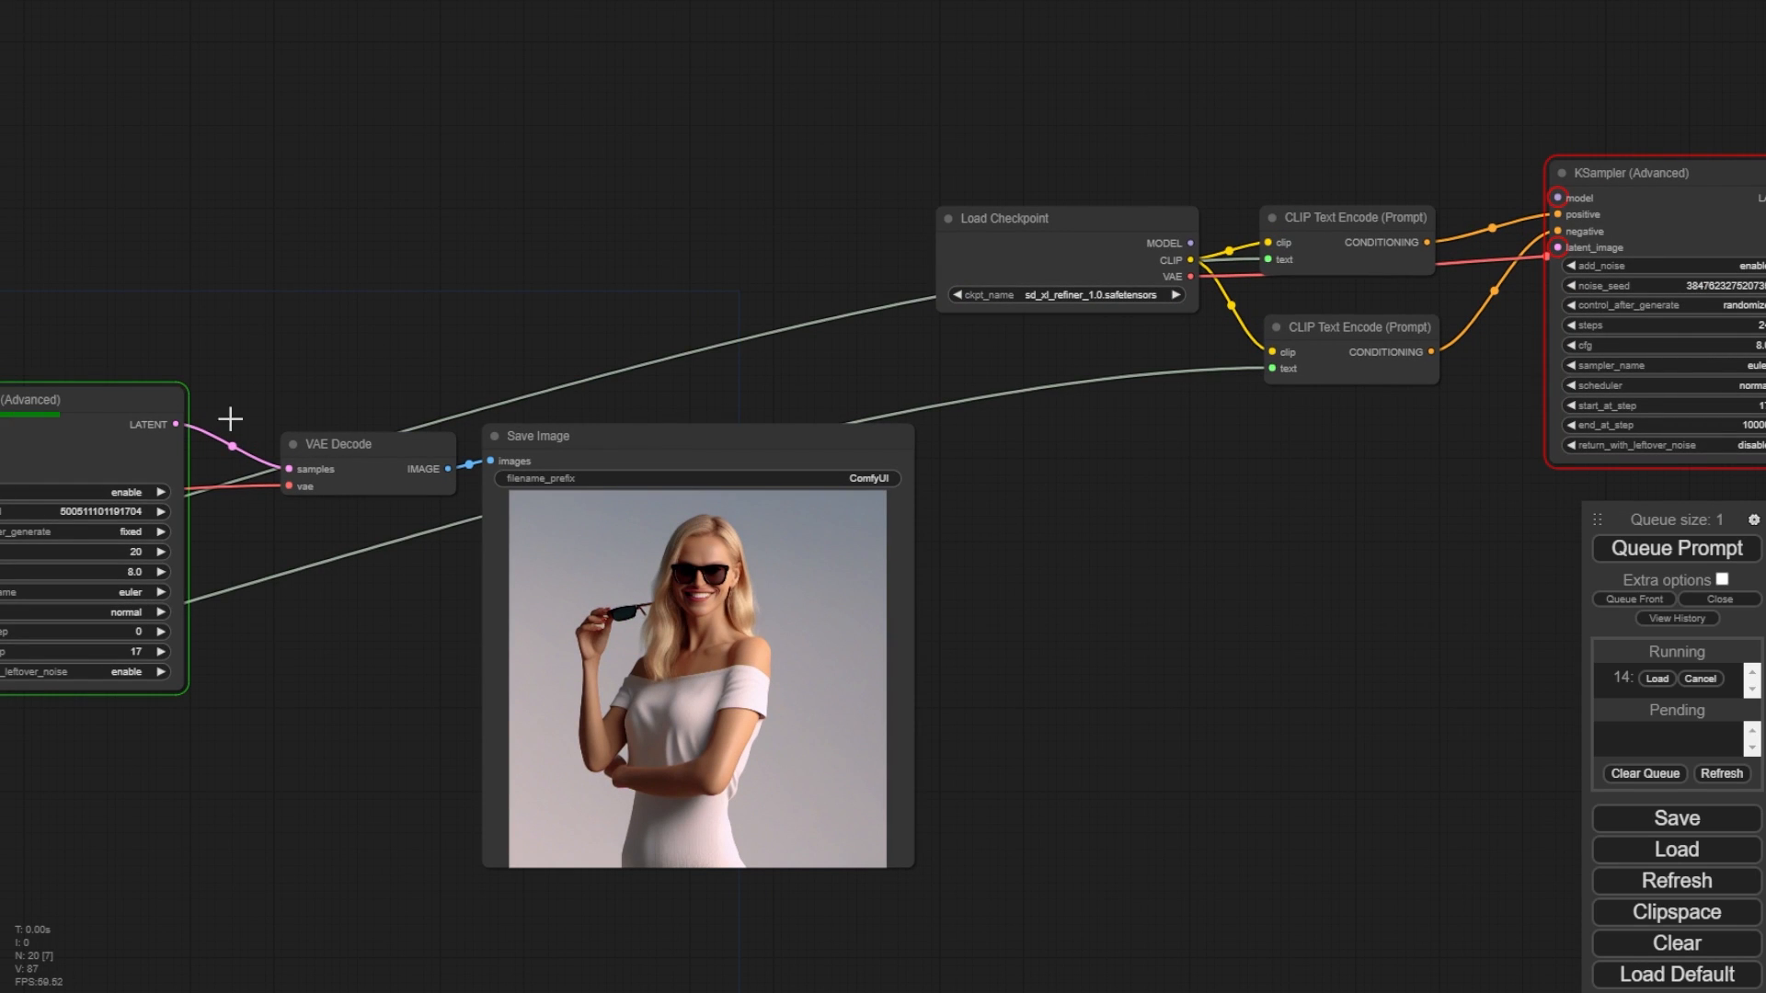
drag(177, 424, 1558, 247)
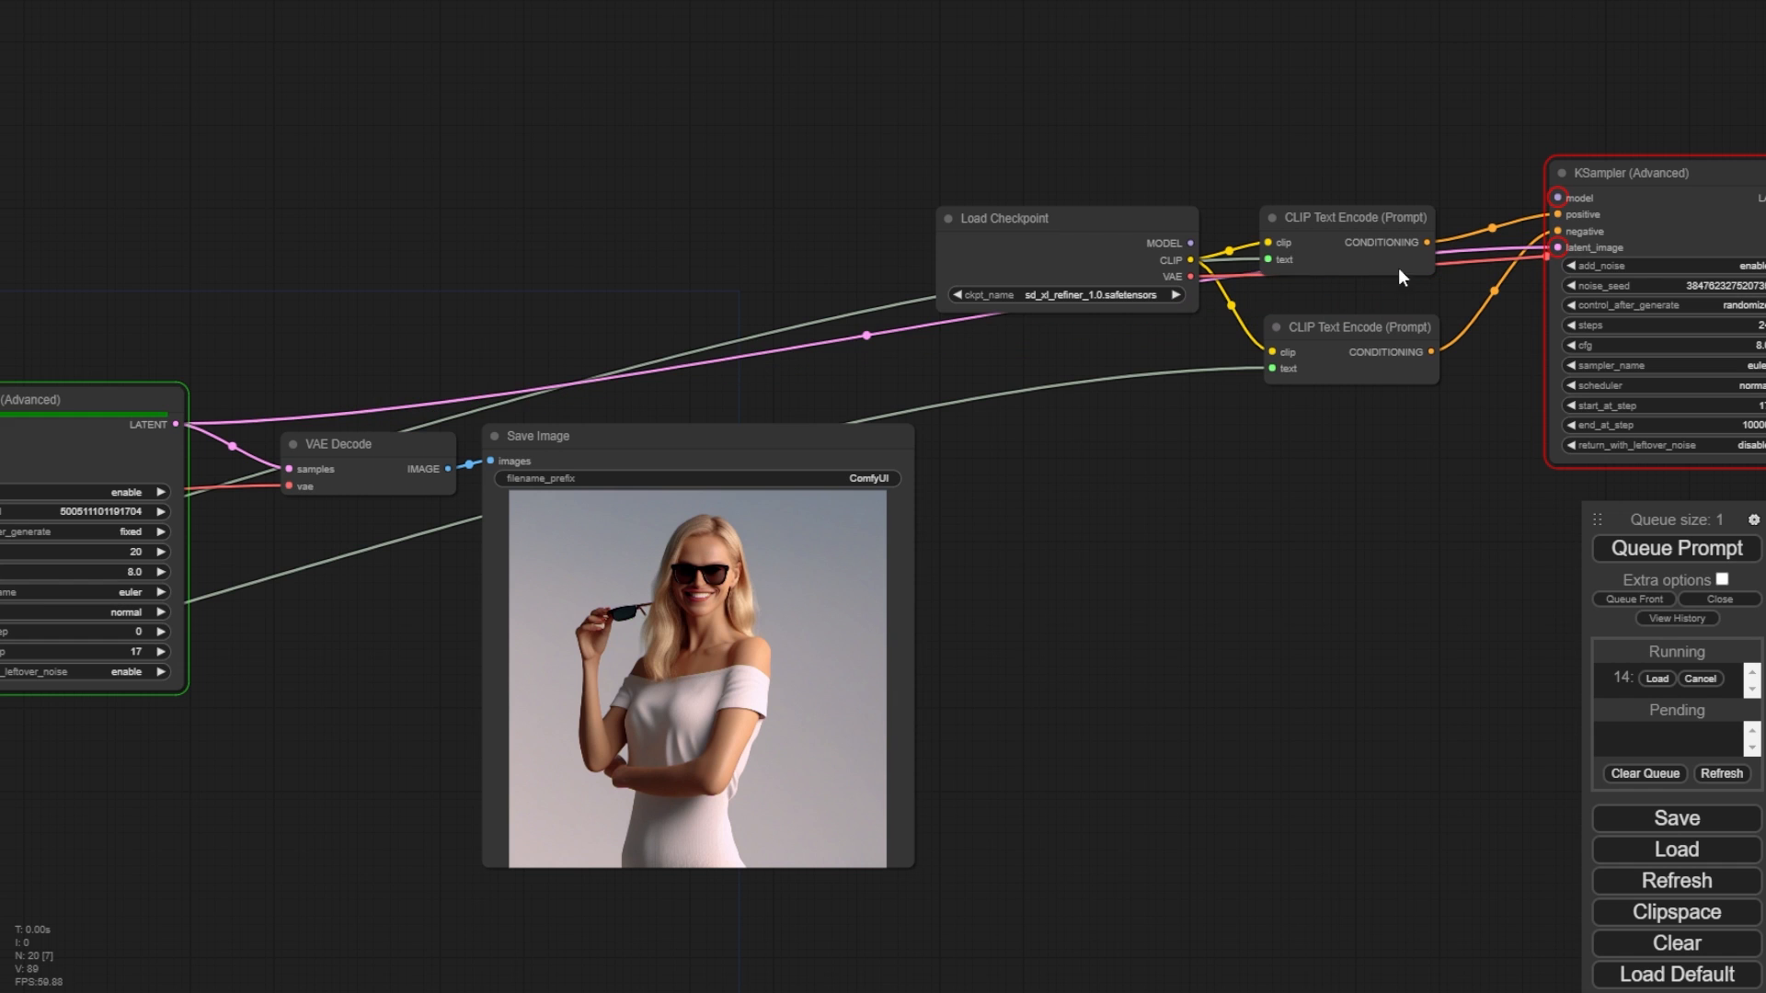
drag(1191, 242, 1557, 198)
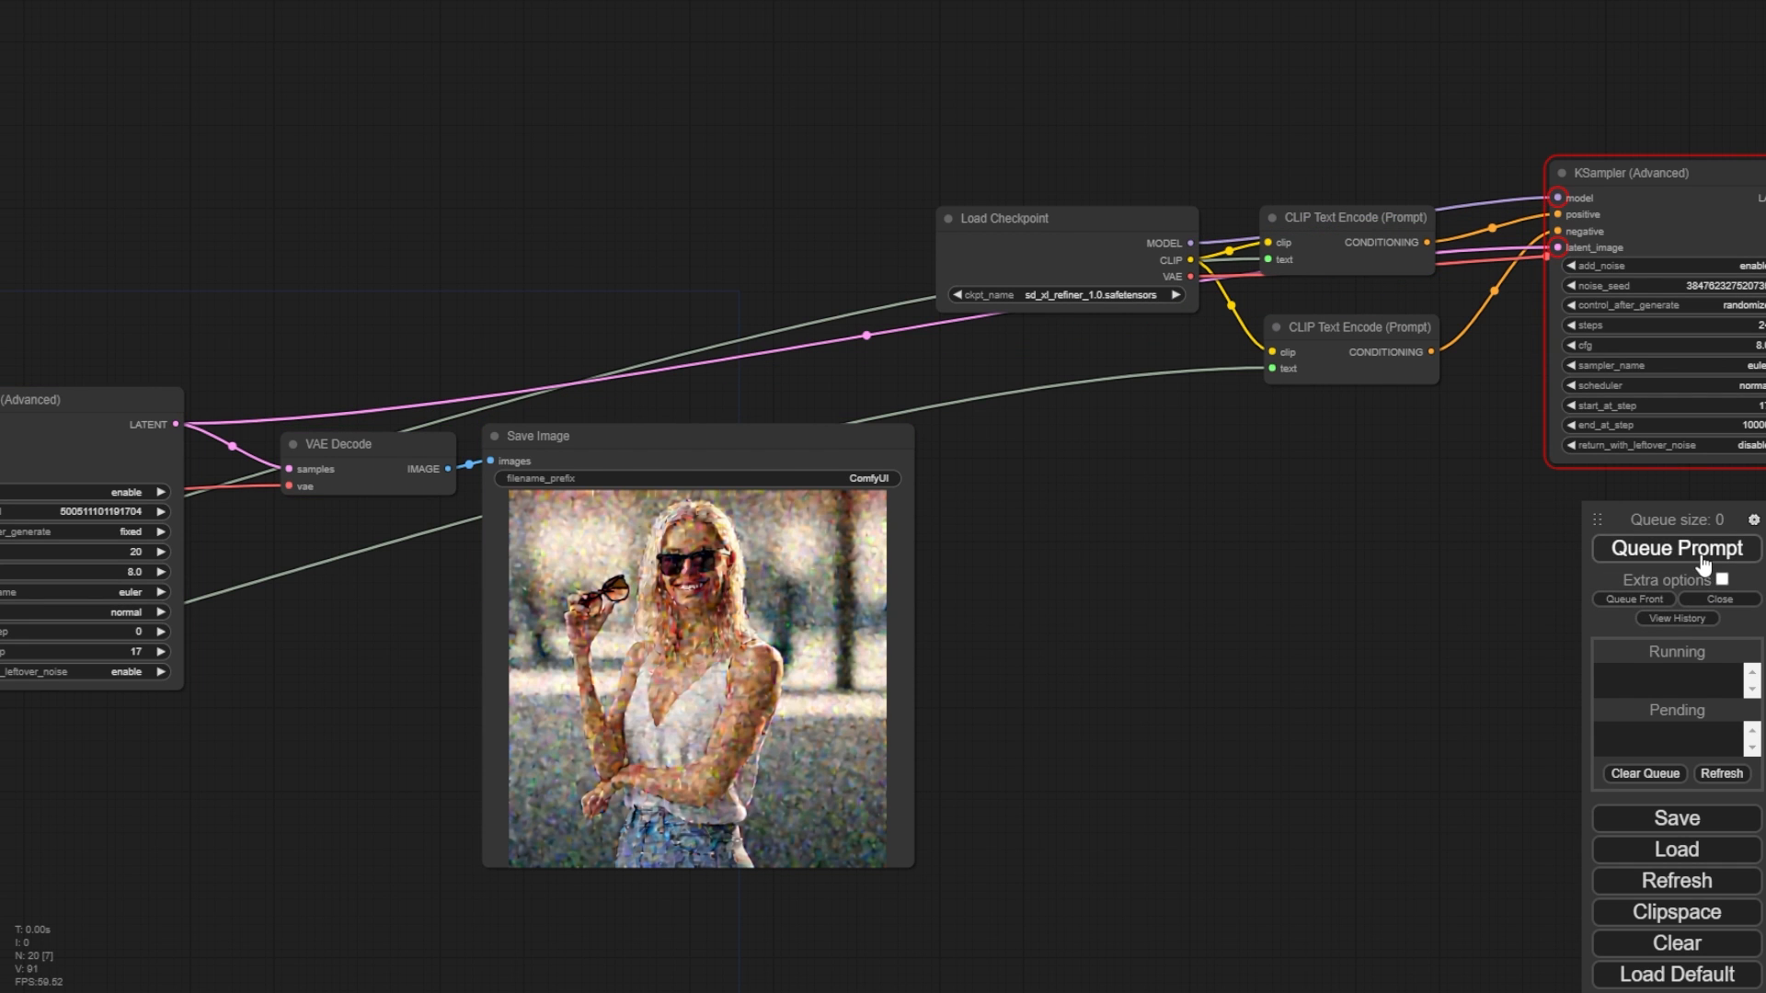
- Queue the prompt and enlarge the base Save Image node beside the refiner's output image
click(1702, 555)
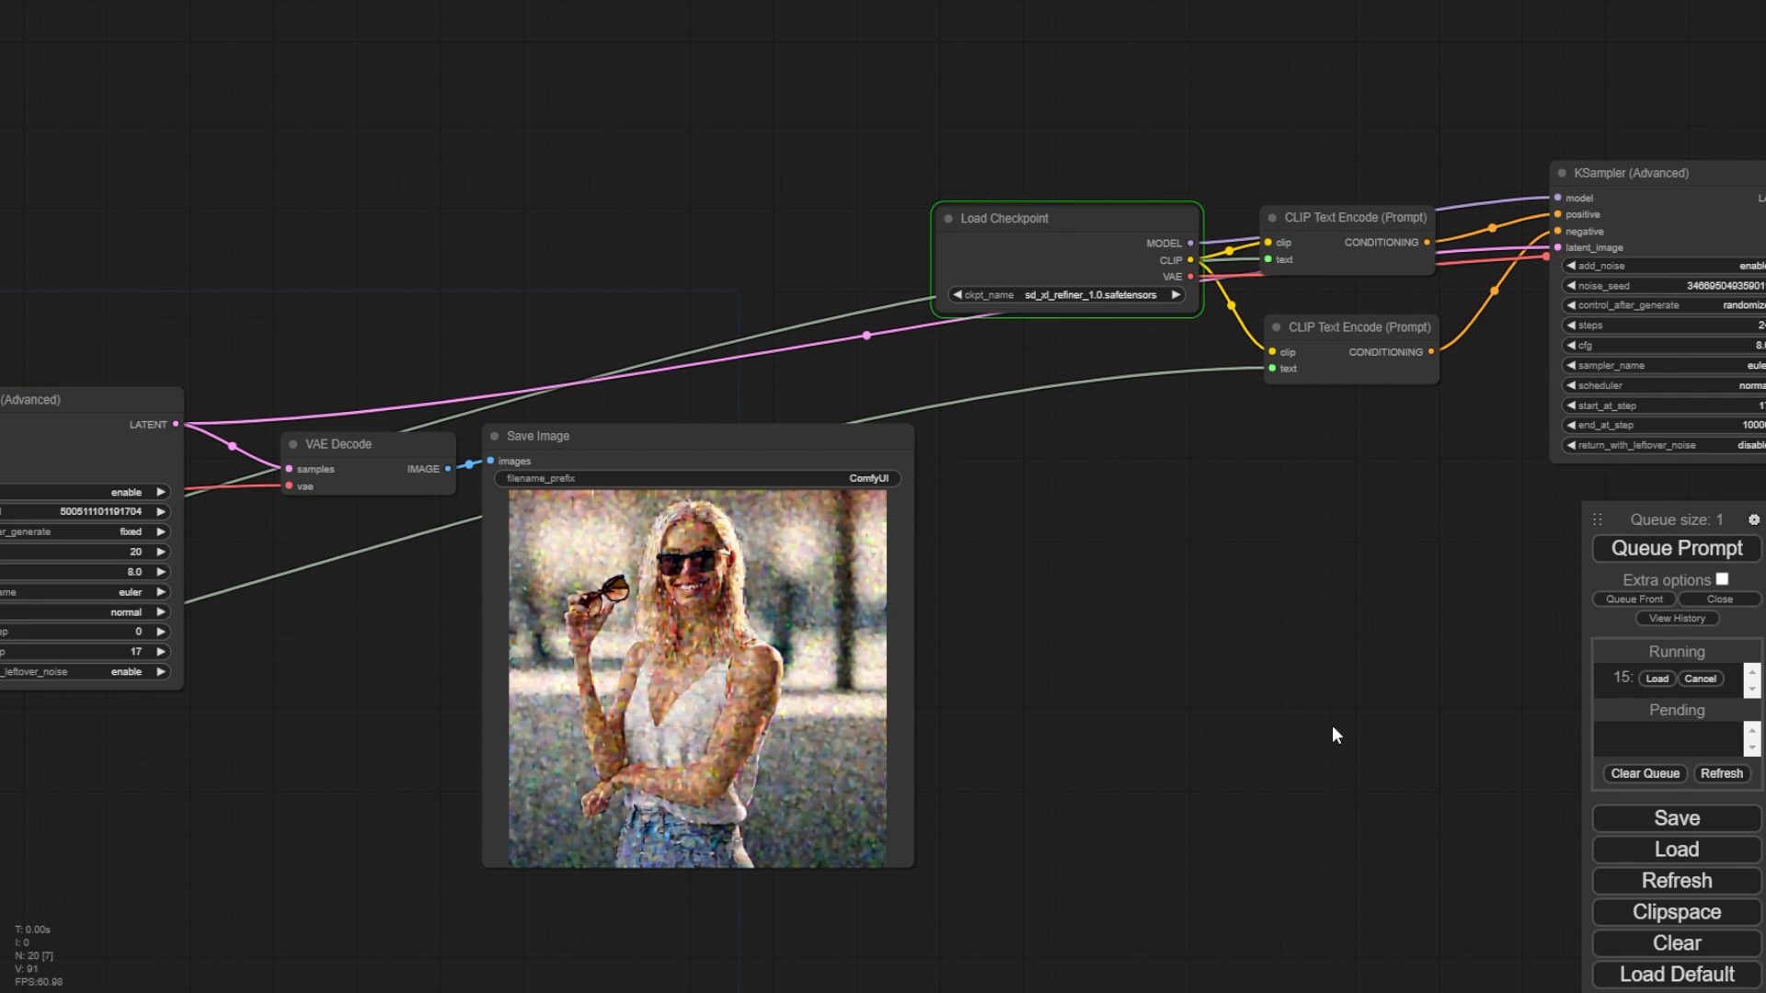
drag(253, 434, 1145, 71)
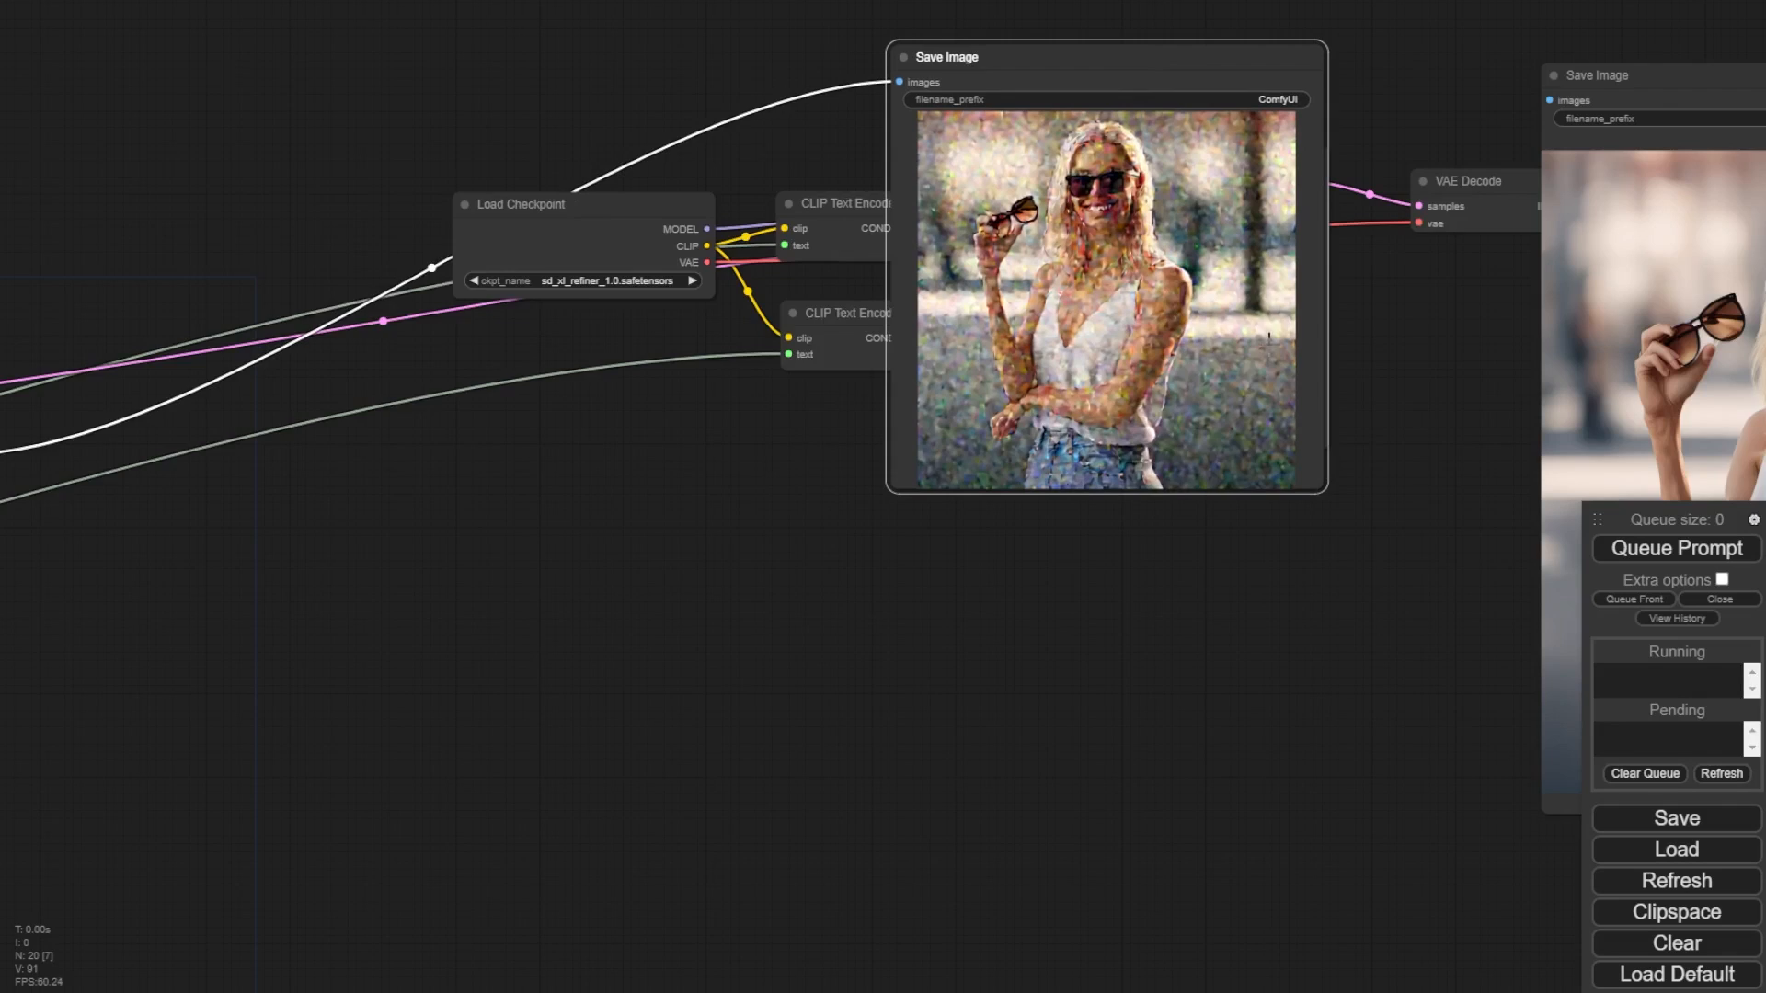
drag(1291, 639, 582, 678)
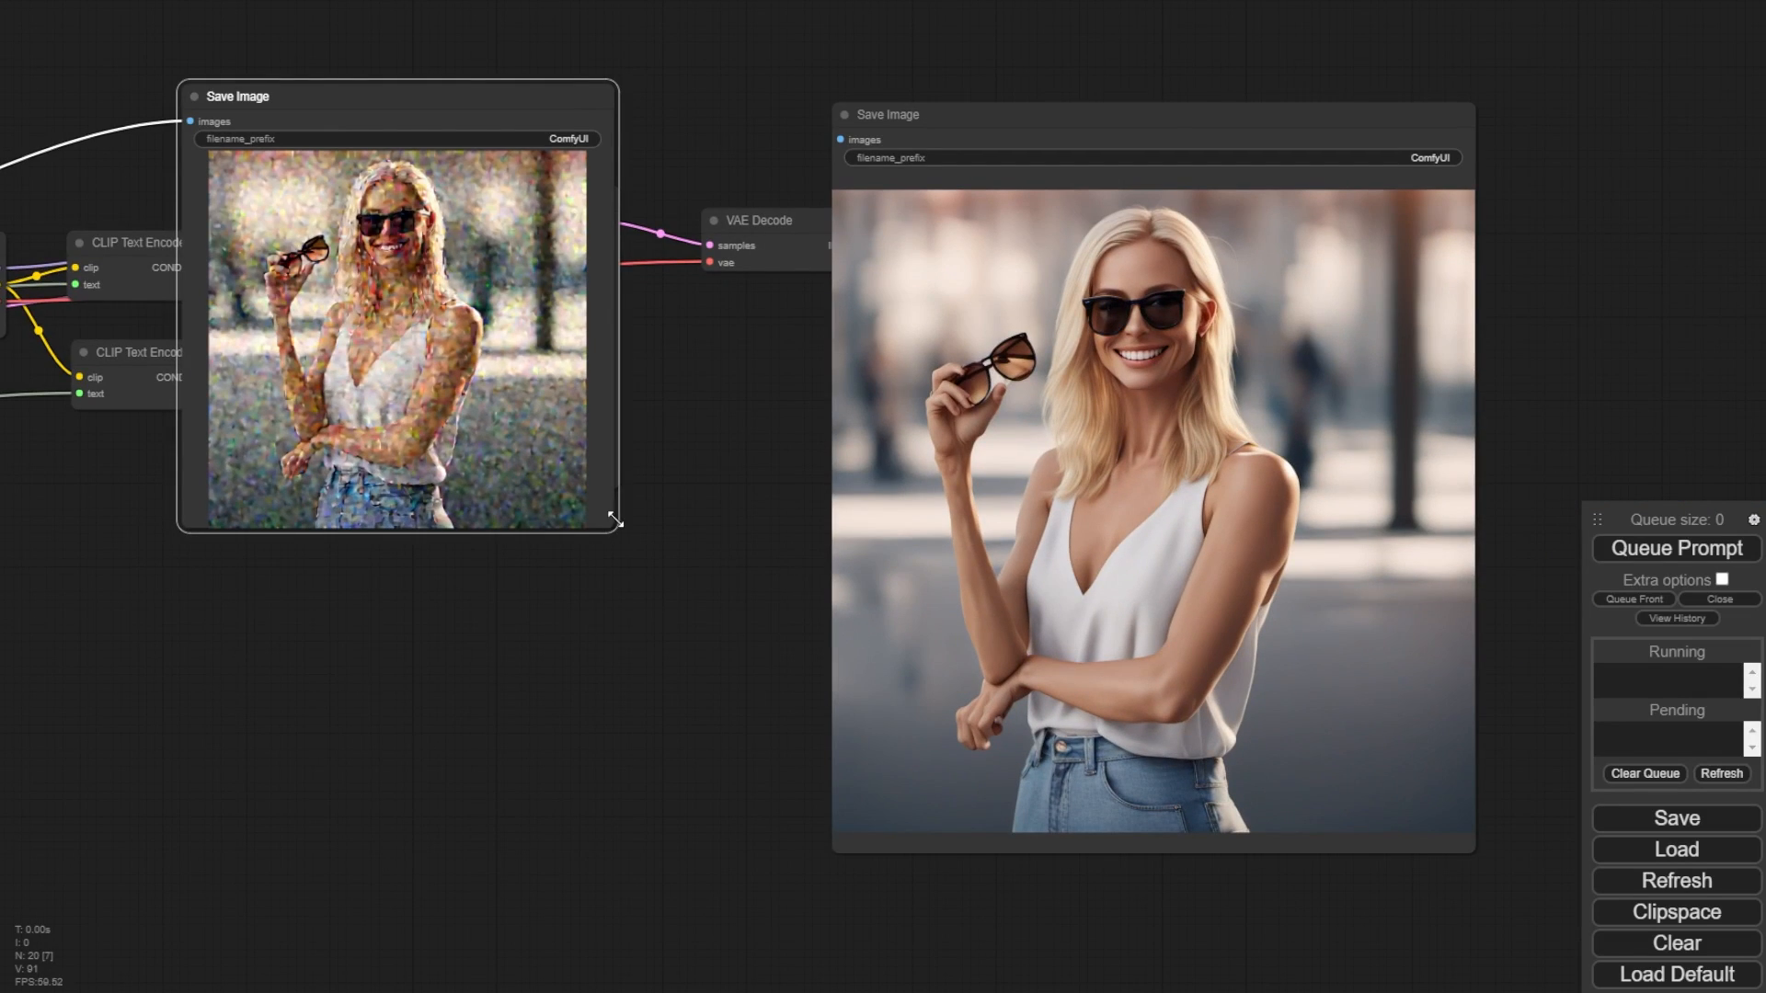
drag(614, 521, 786, 869)
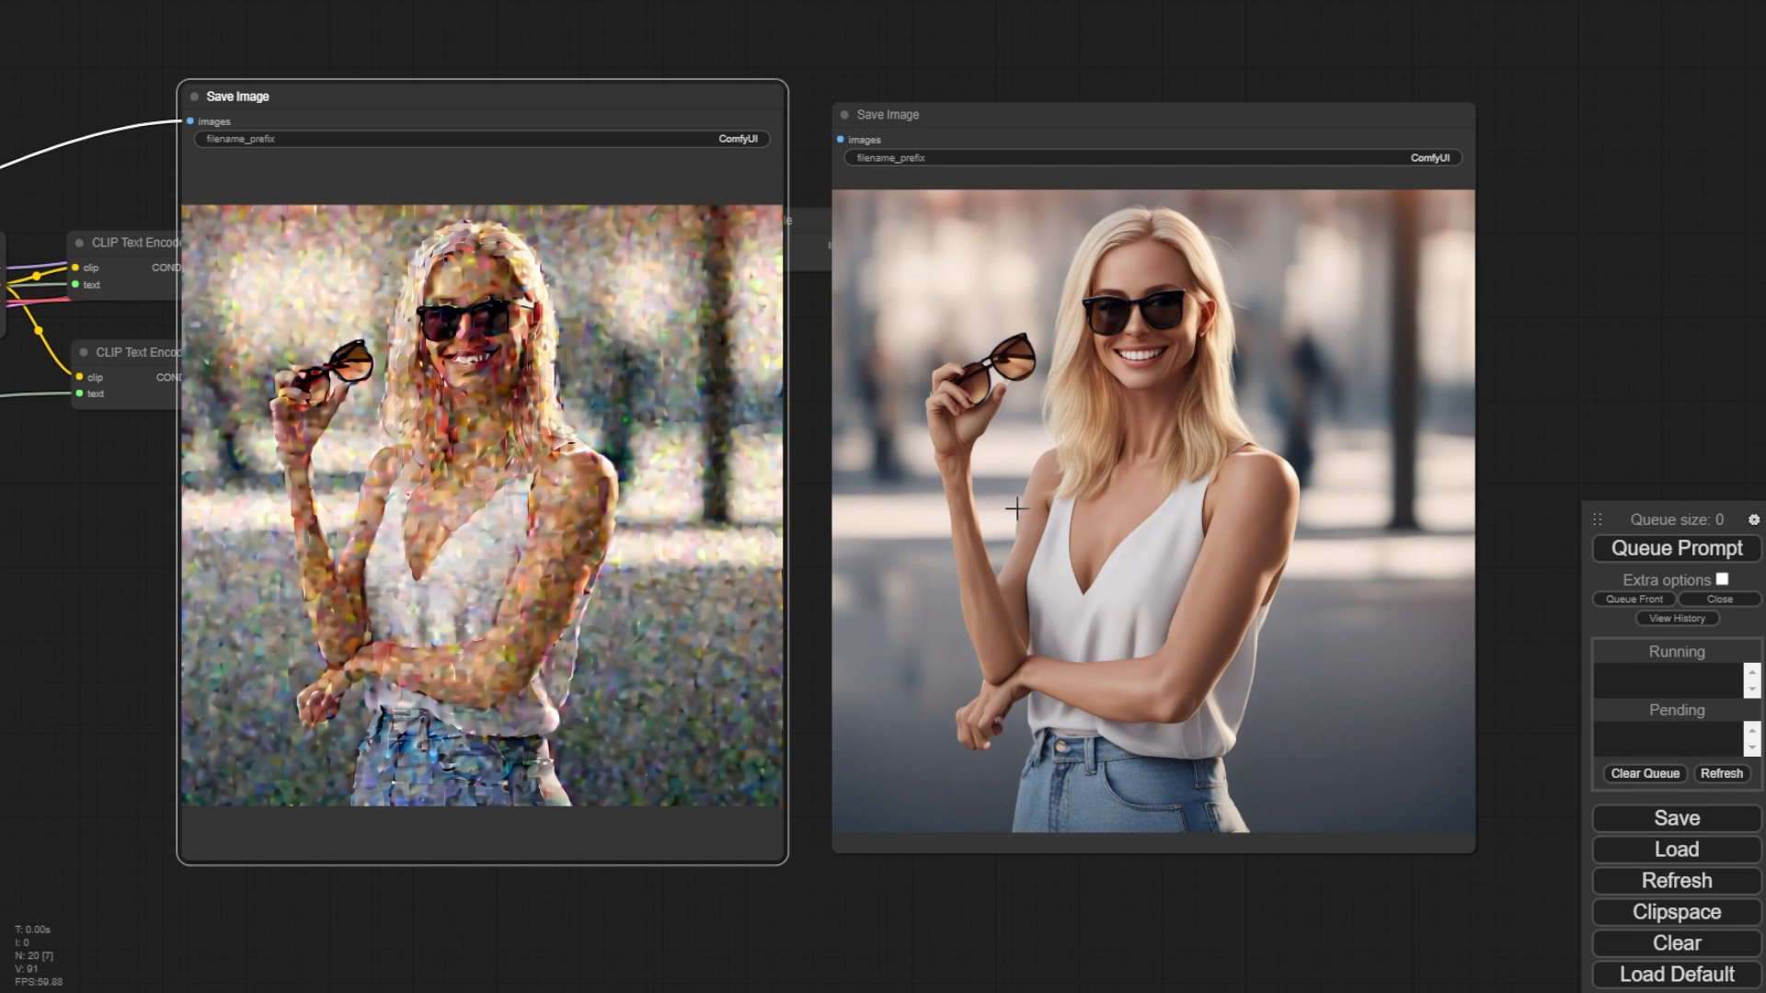
- Compare the base image and the refined image up close
scroll(1246, 541, up, 4)
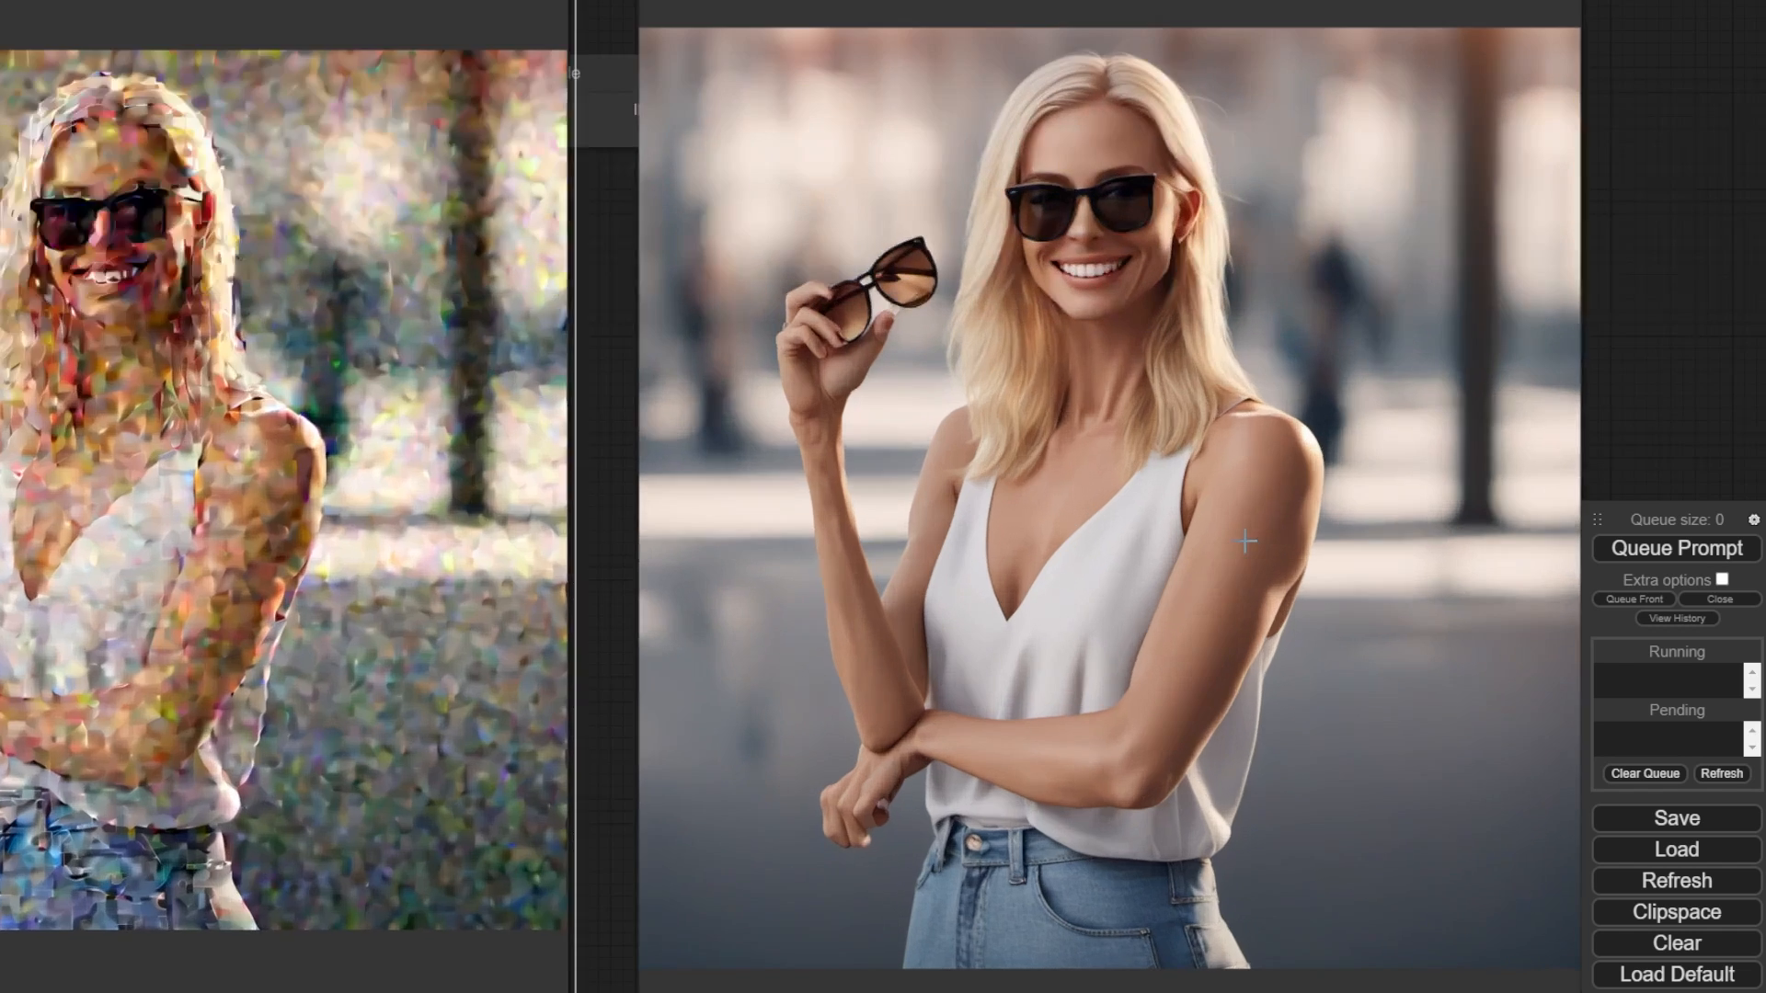
scroll(1246, 541, up, 5)
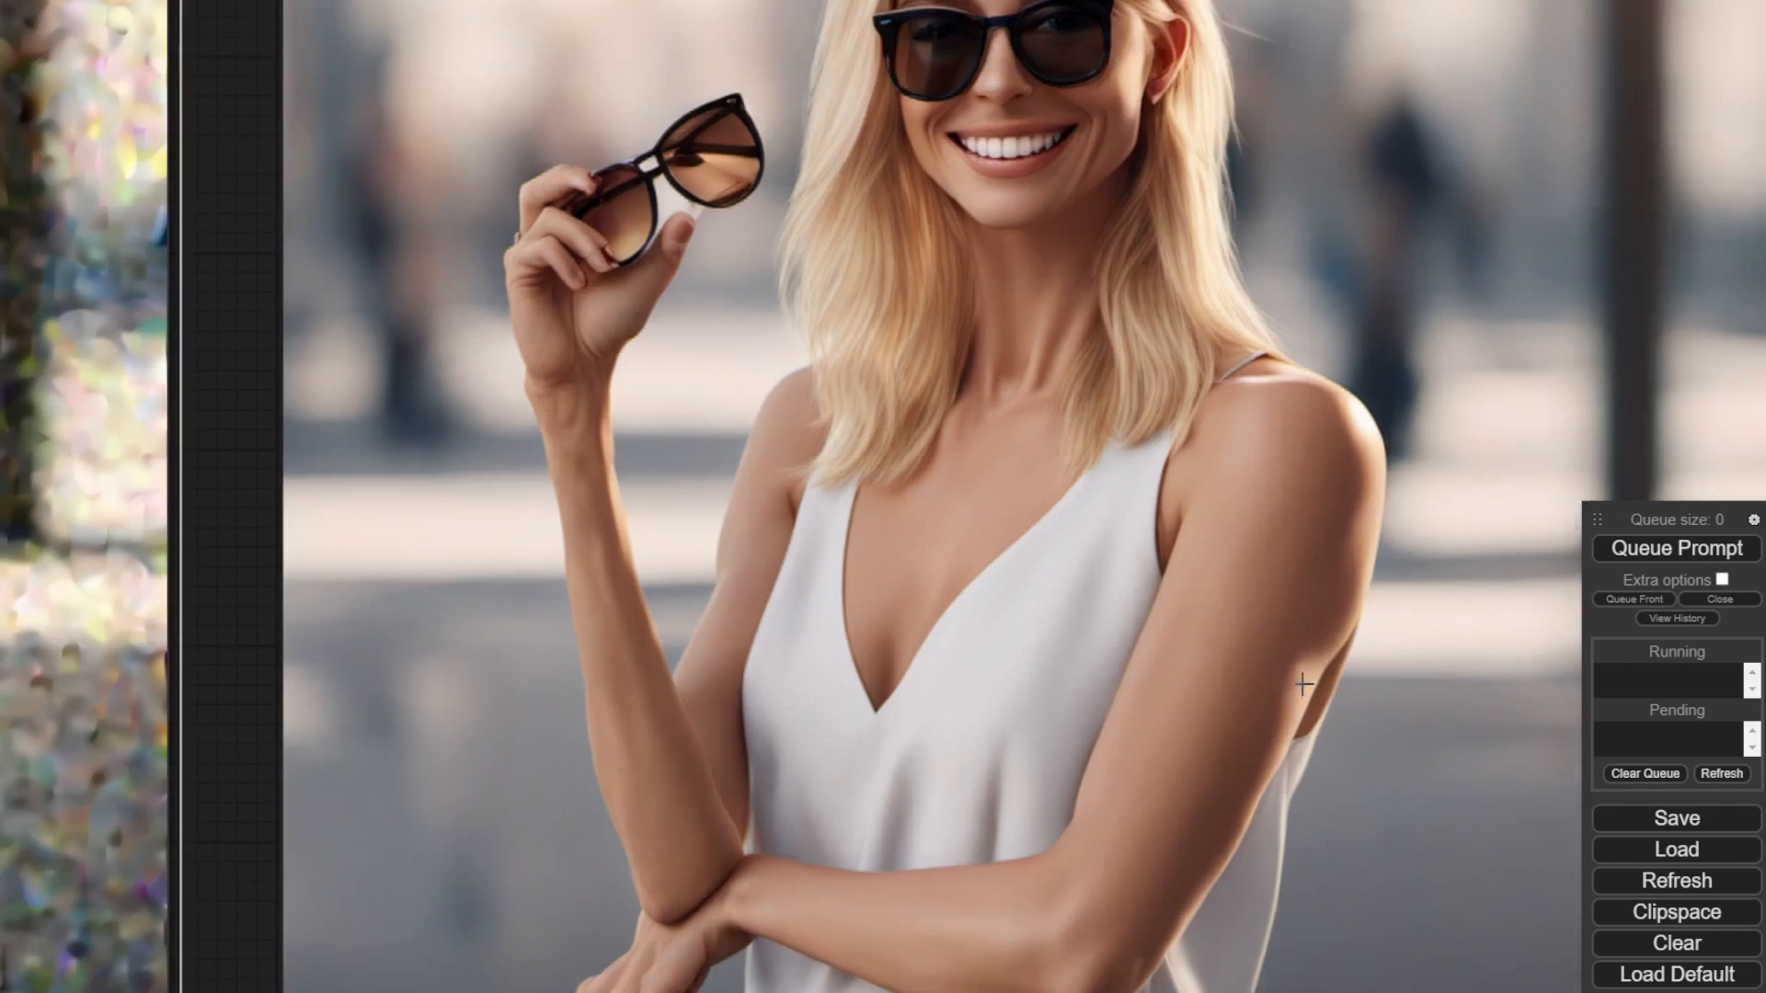
scroll(1303, 685, down, 6)
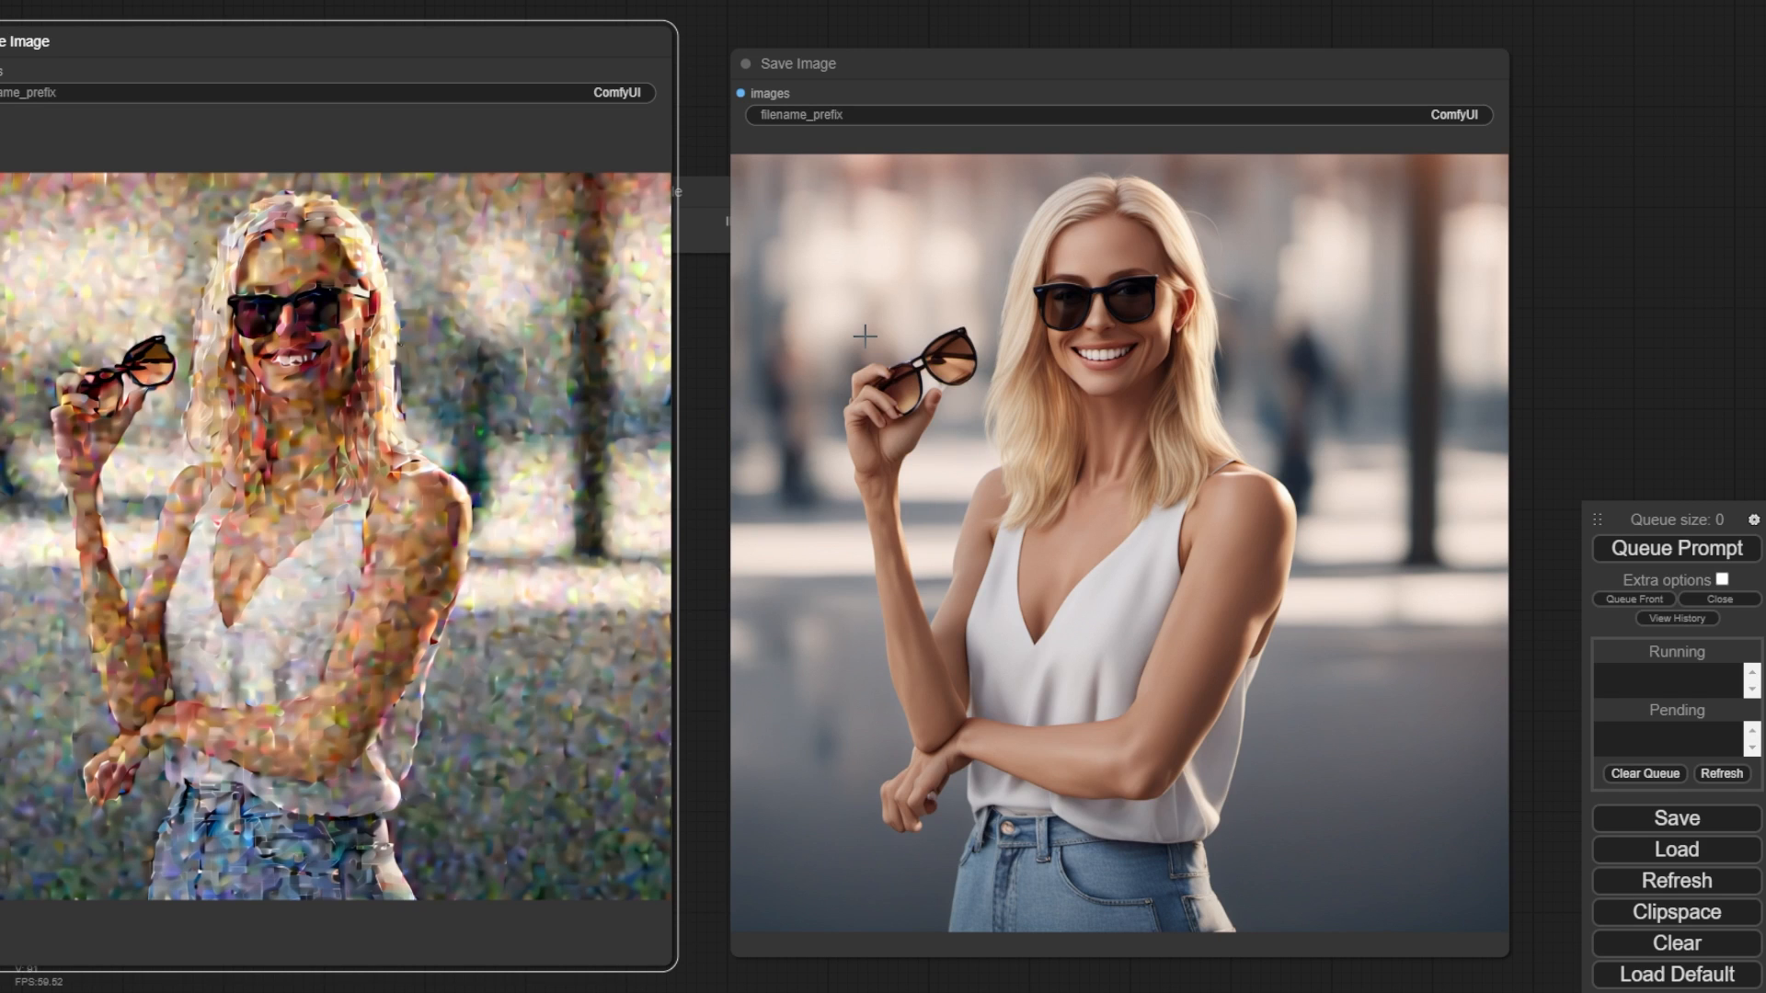
drag(1620, 349, 1689, 414)
scroll(1647, 434, down, 3)
scroll(1703, 328, down, 1)
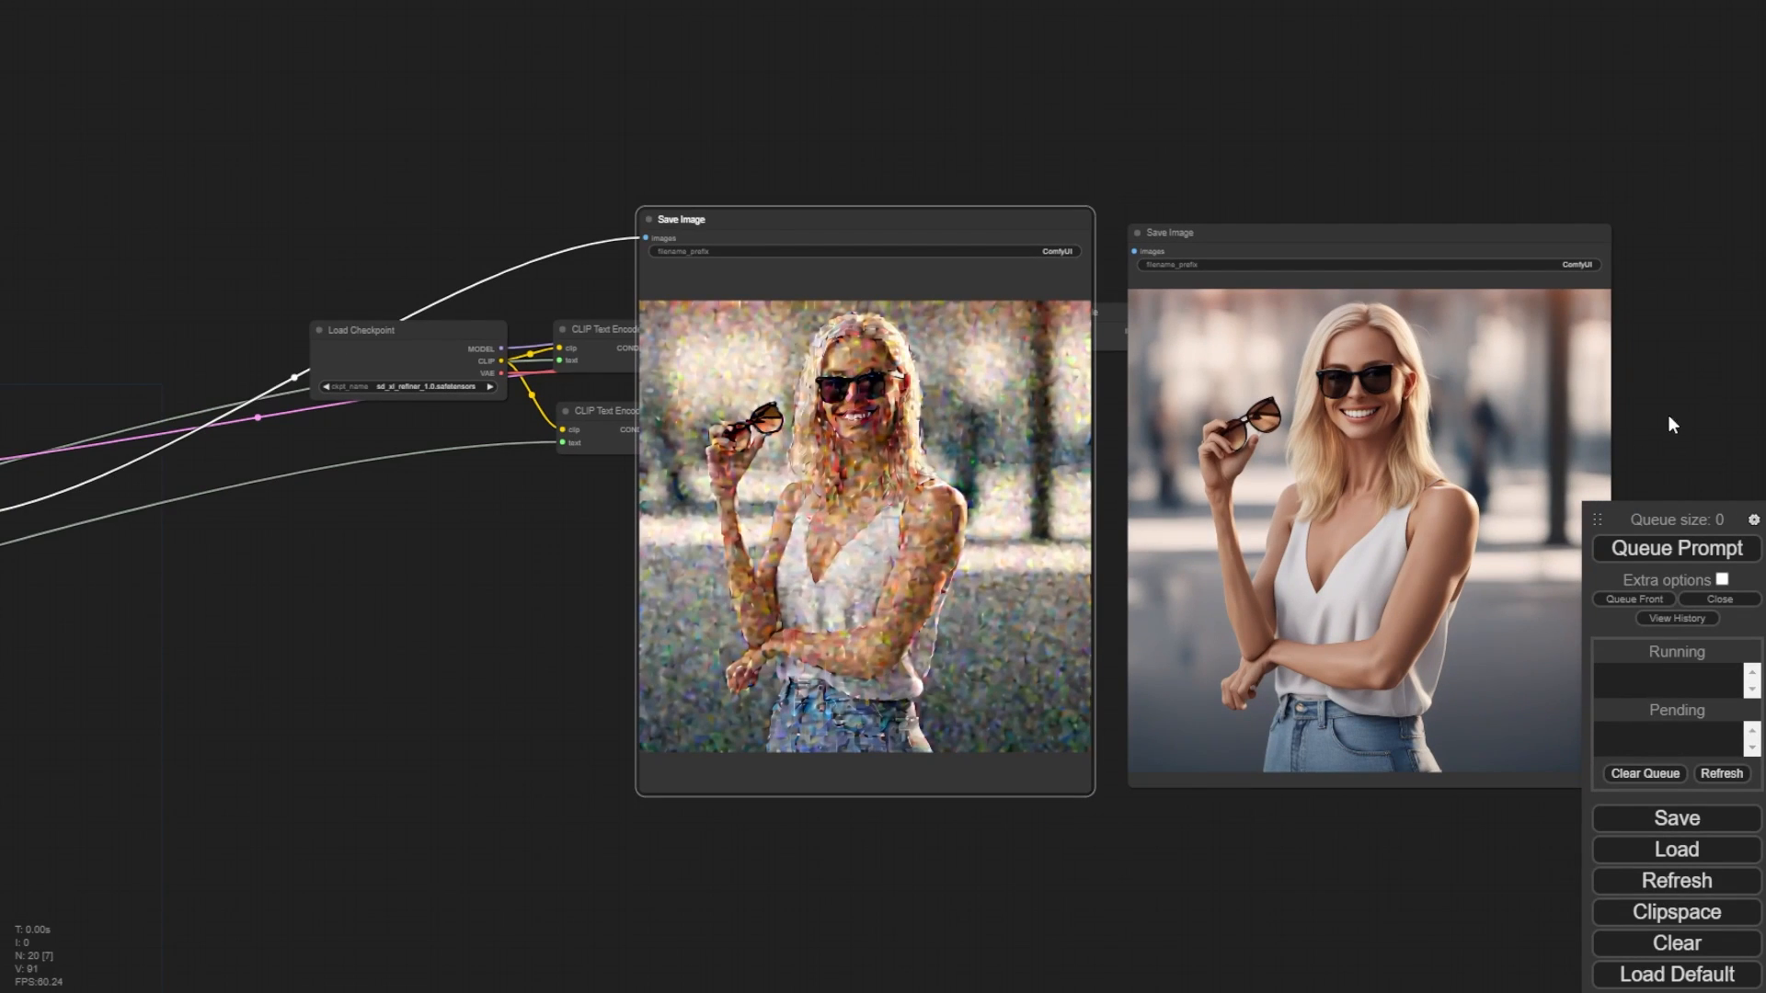
drag(1103, 161, 1009, 121)
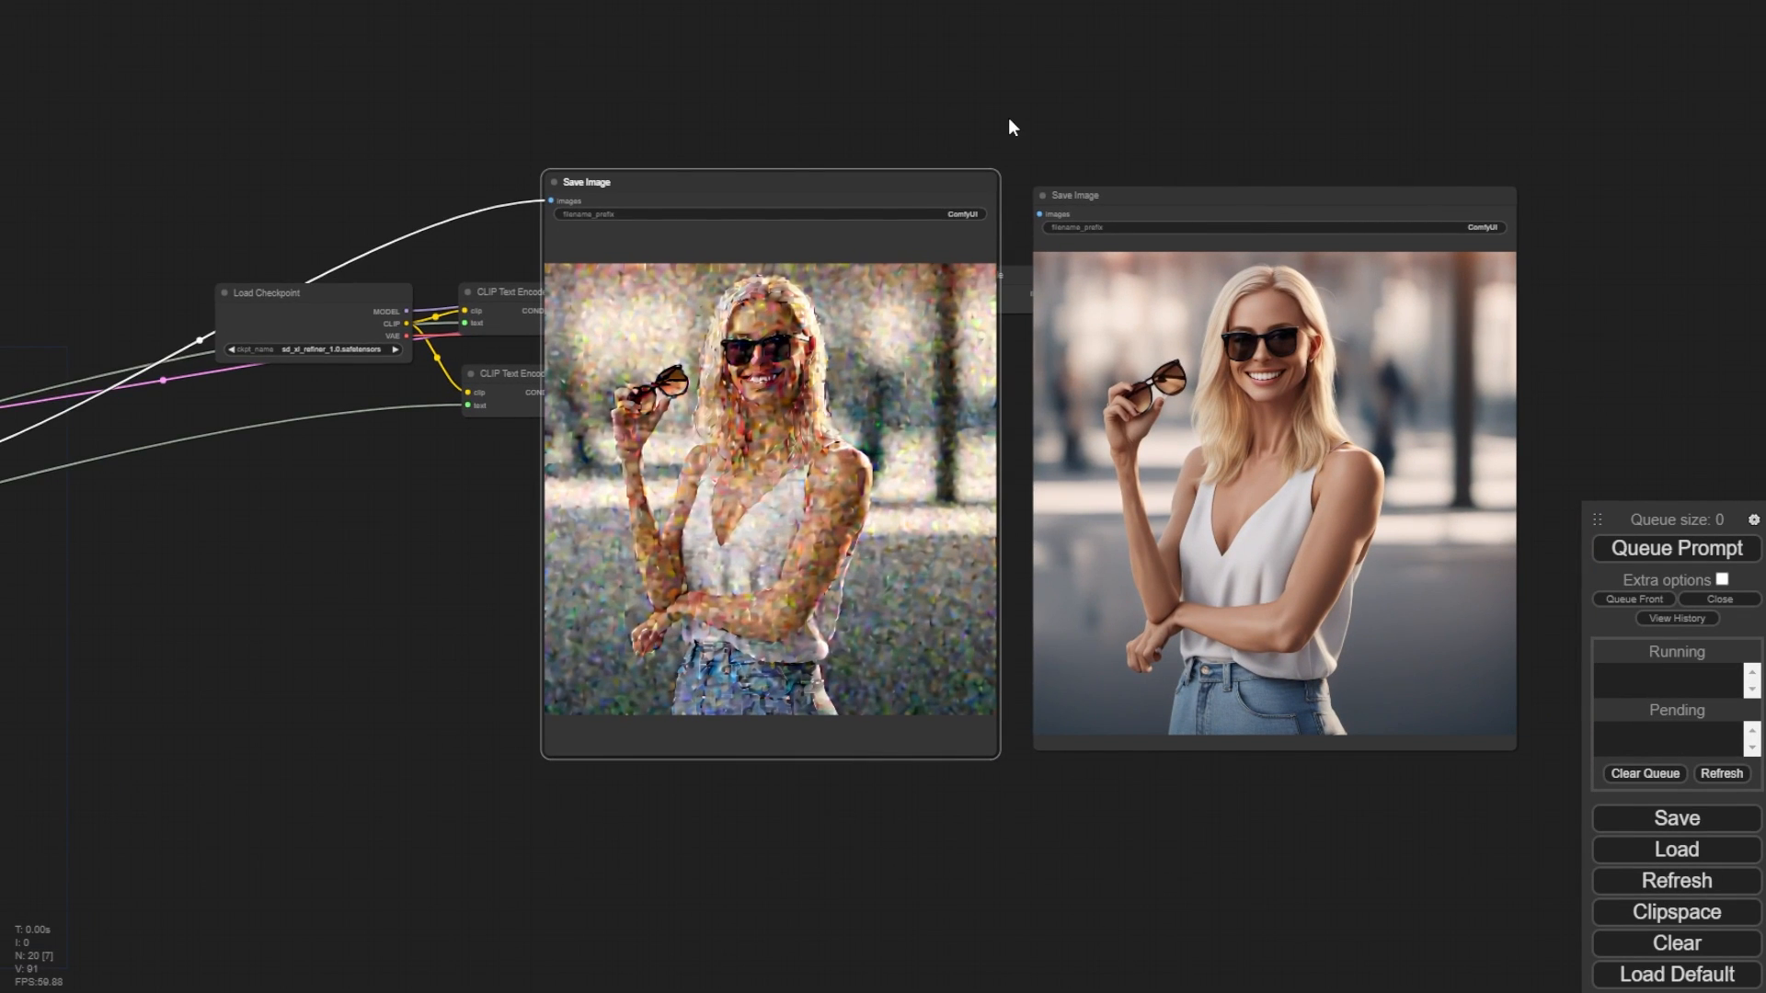